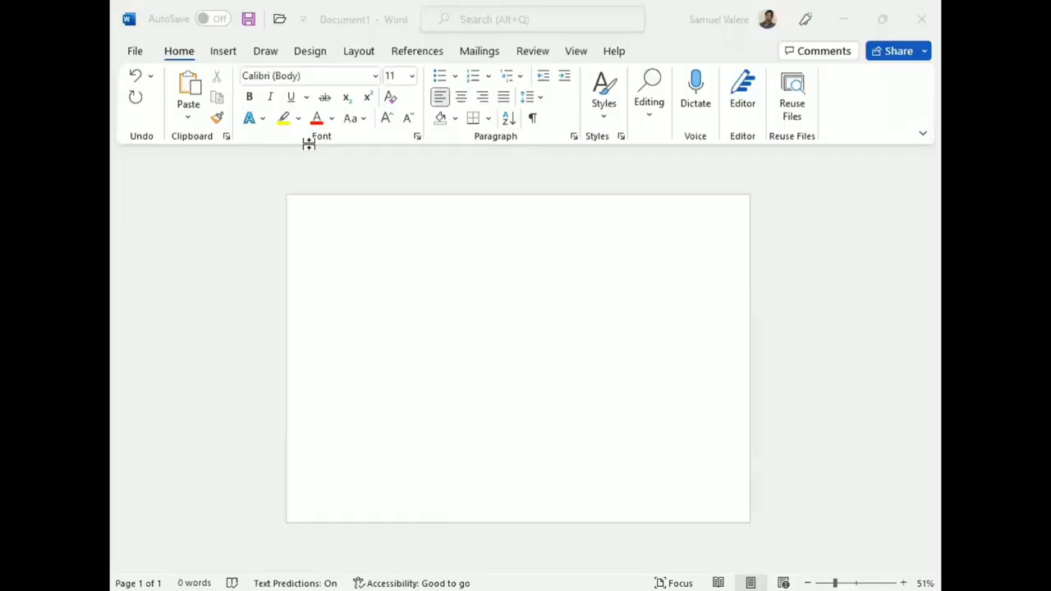
Draw a rectangle and stretch it to cover the whole landscape page.
click(224, 51)
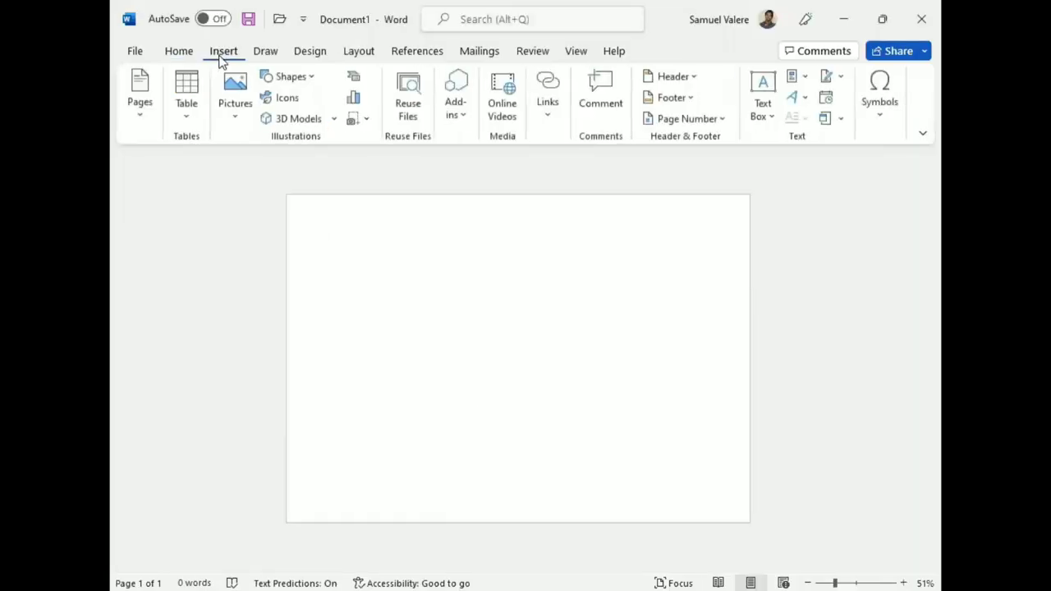
click(298, 77)
click(267, 230)
drag(298, 200, 569, 465)
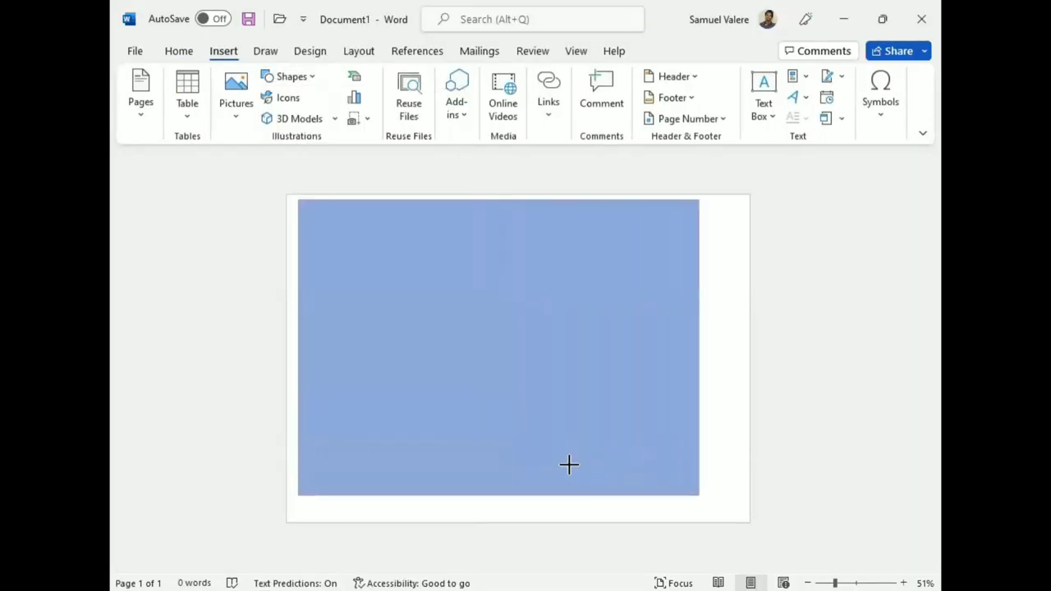
drag(335, 359, 274, 358)
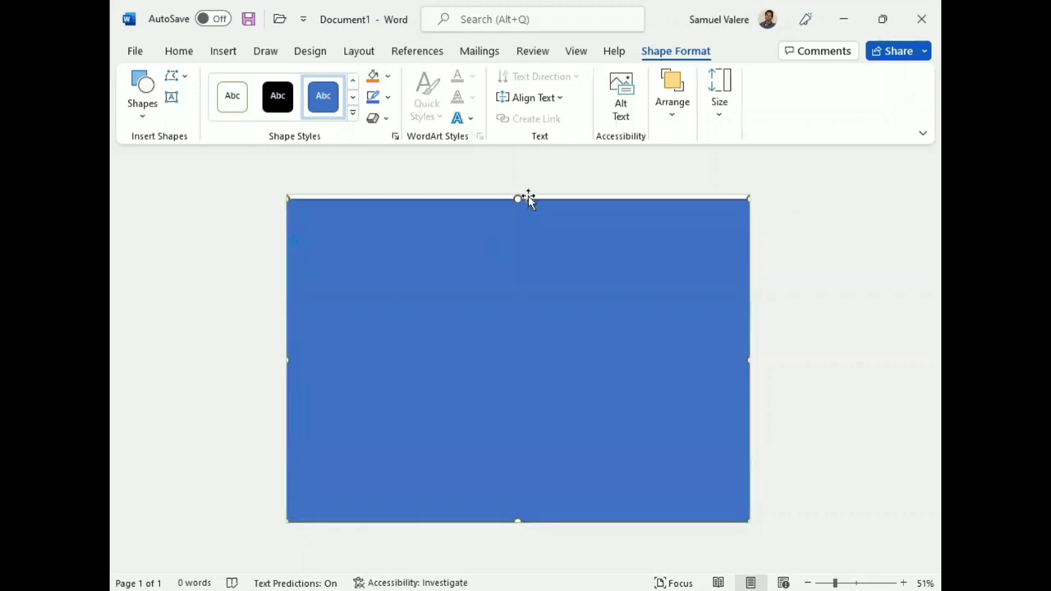
drag(515, 198, 515, 194)
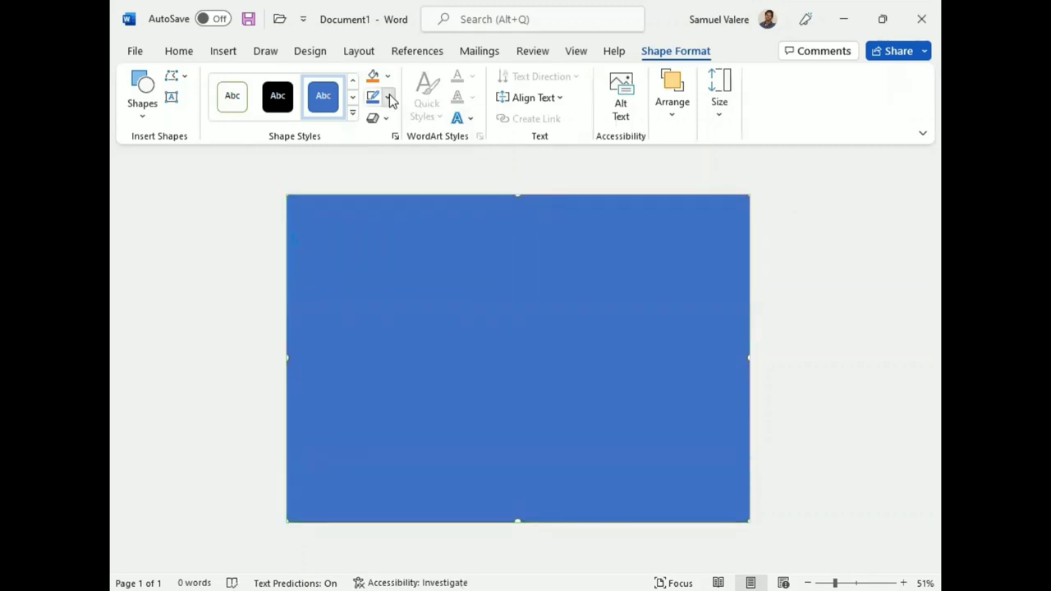
Remove the rectangle's outline and fill it with White, Background 1, Darker 15%.
click(389, 97)
click(382, 274)
click(387, 75)
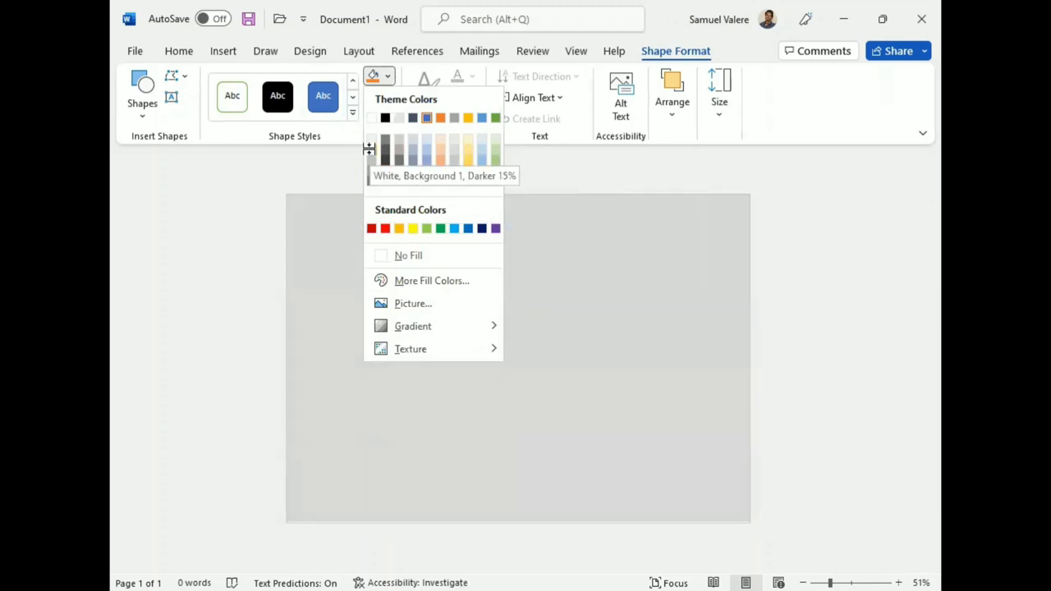
click(369, 150)
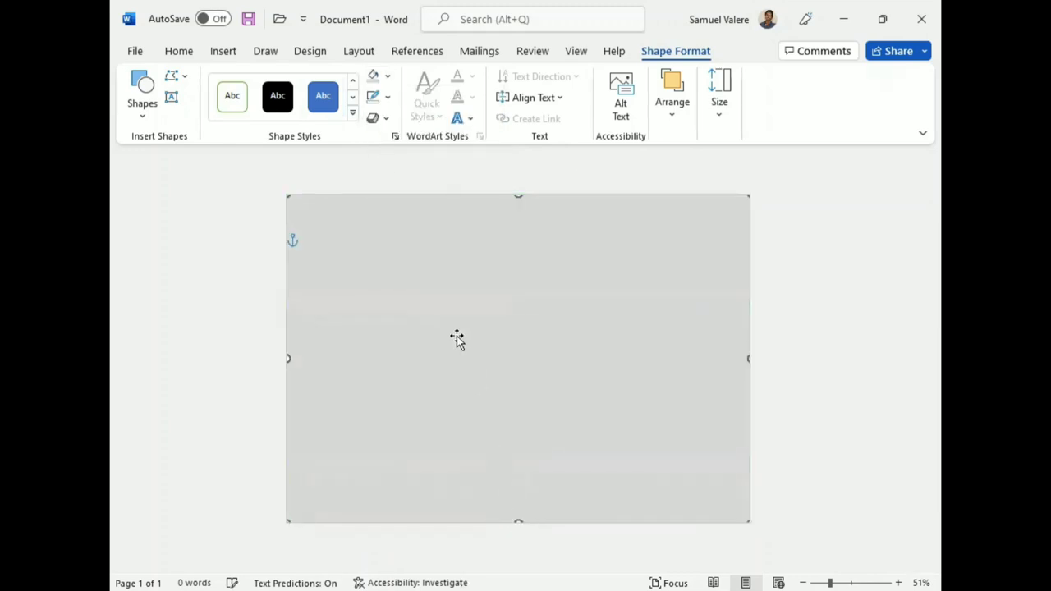
click(389, 77)
mouse_move(413, 326)
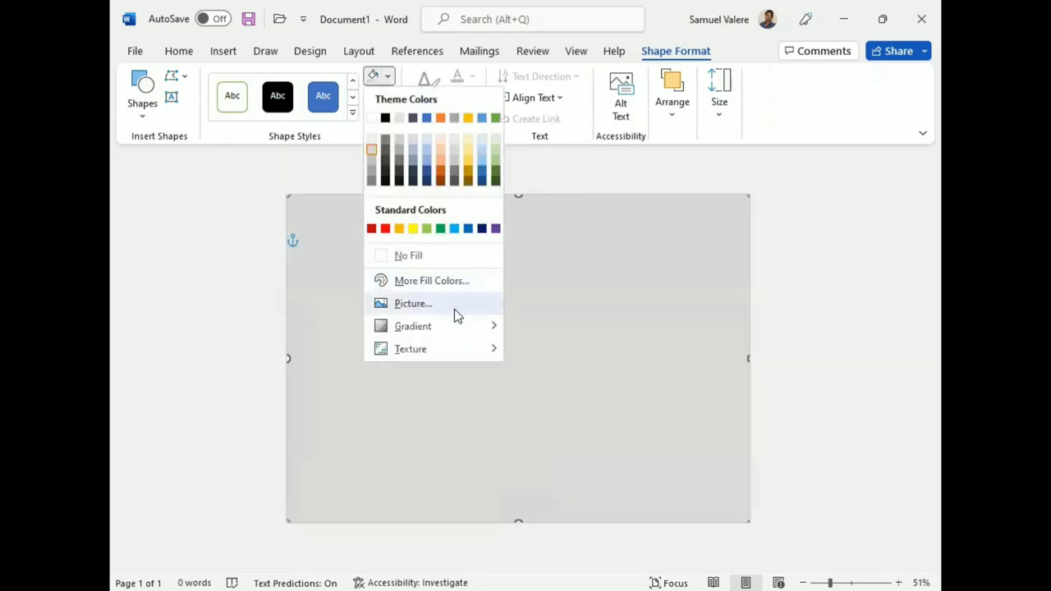
Switch the rectangle to a gradient fill, delete the 83% stop, and make the end stops light grey.
click(555, 535)
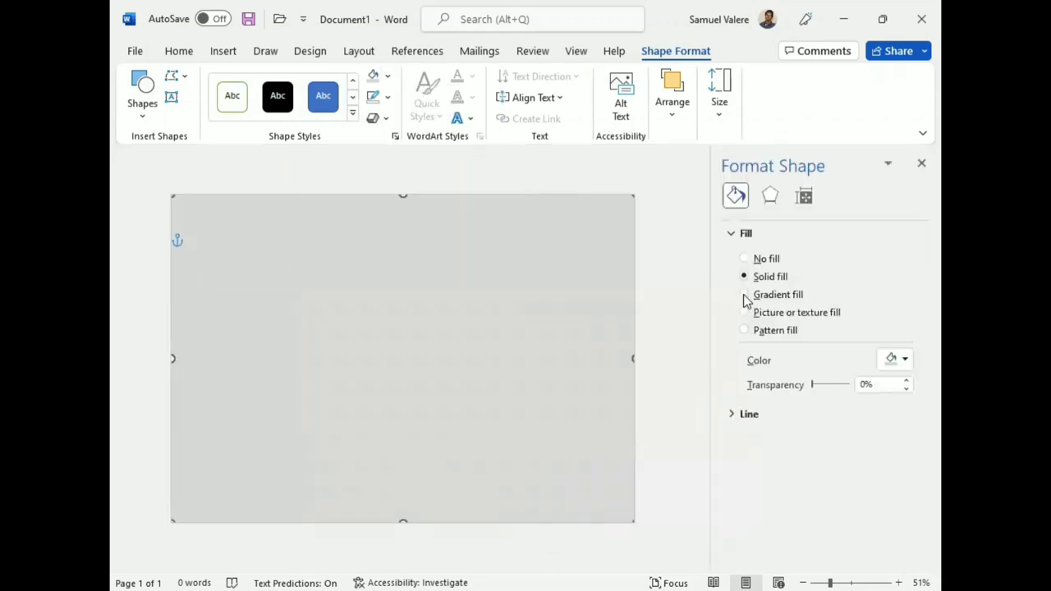
click(745, 295)
click(834, 478)
click(902, 477)
click(853, 480)
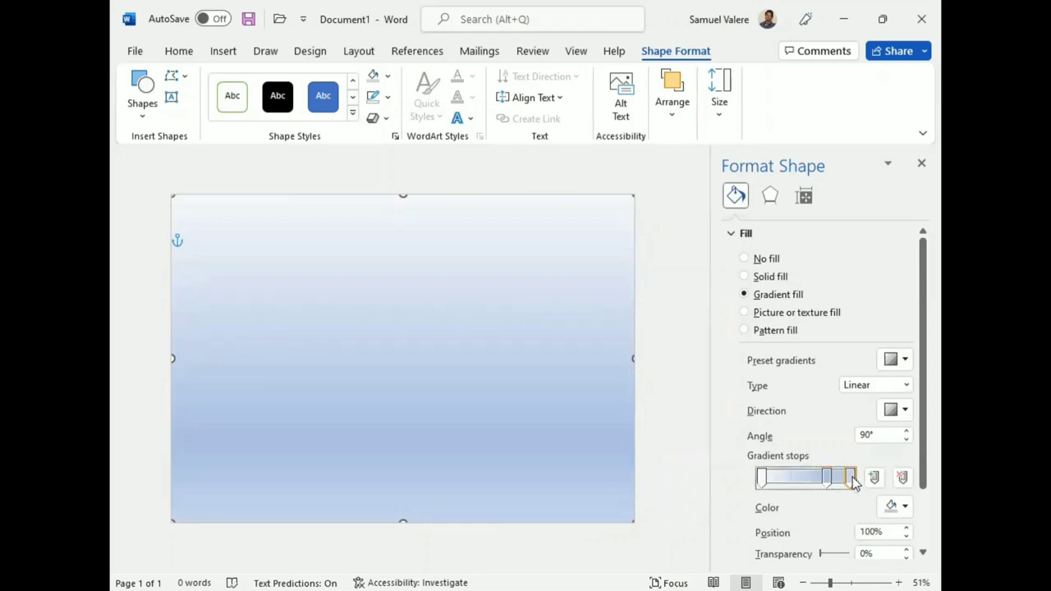
click(905, 507)
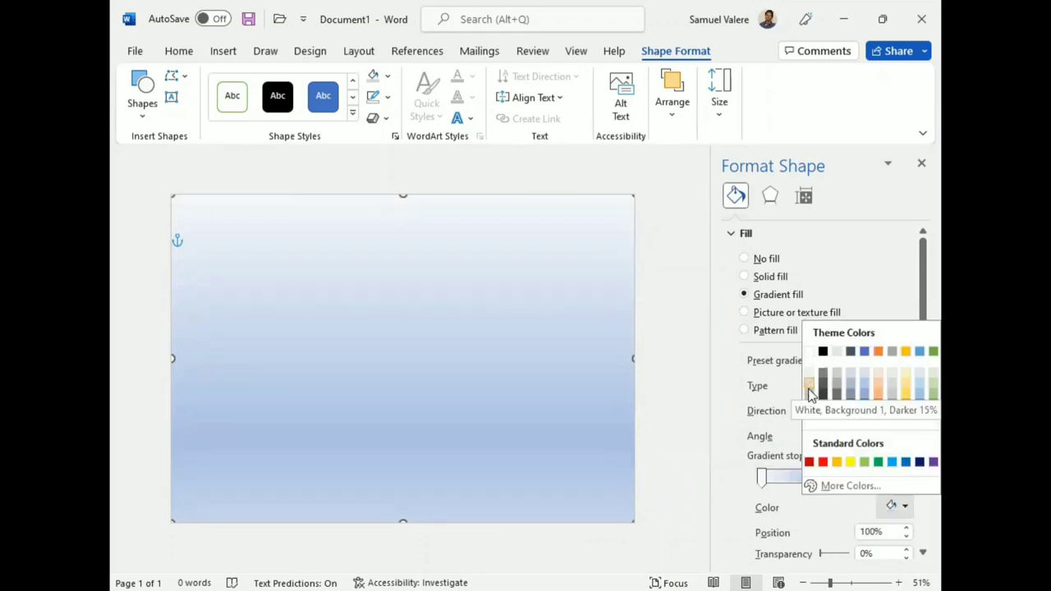
click(811, 391)
click(762, 478)
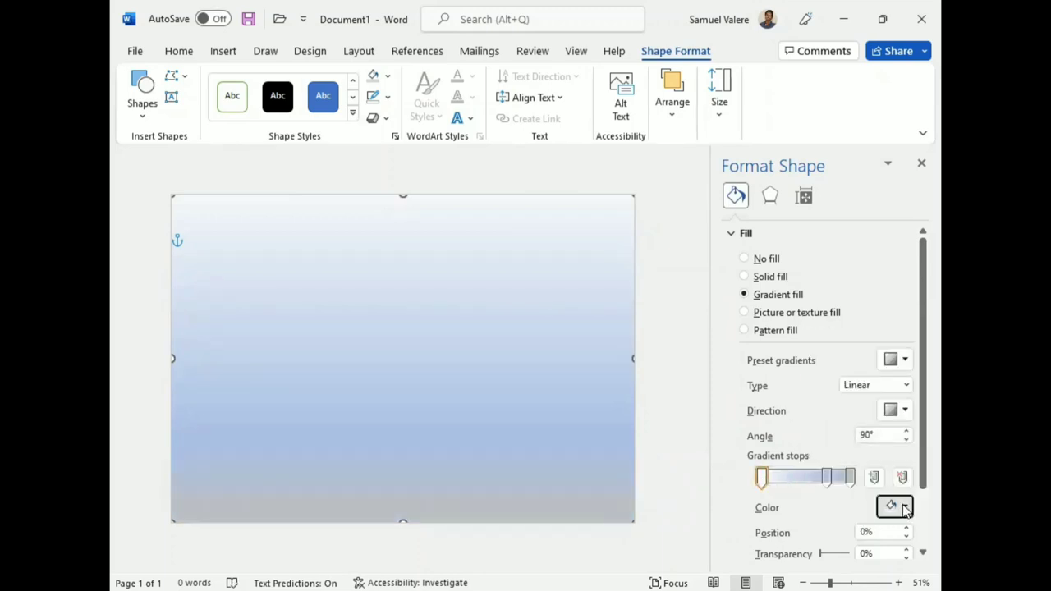
click(903, 506)
click(810, 390)
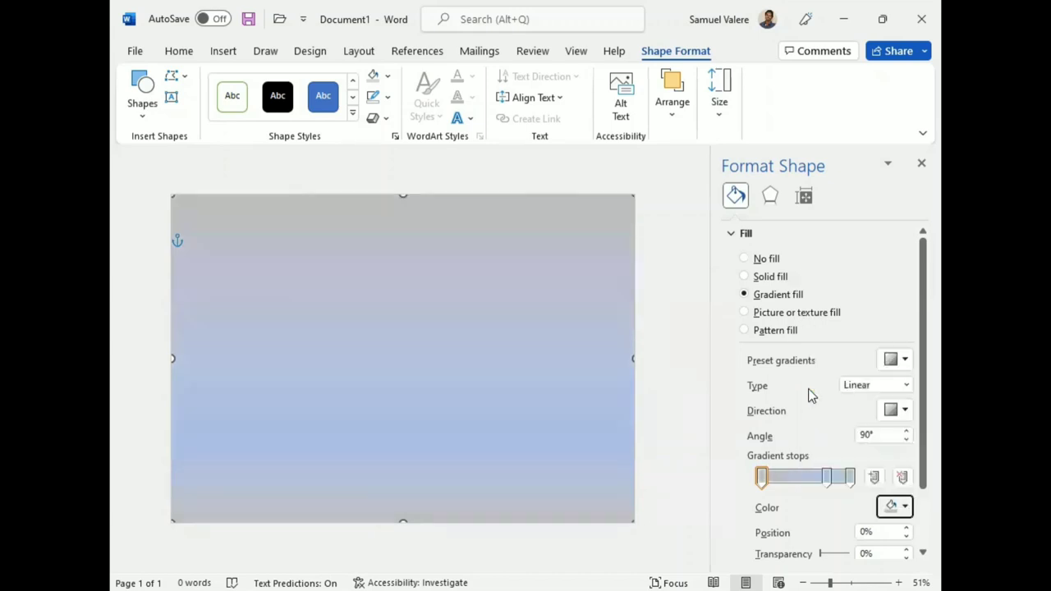
click(851, 477)
click(904, 506)
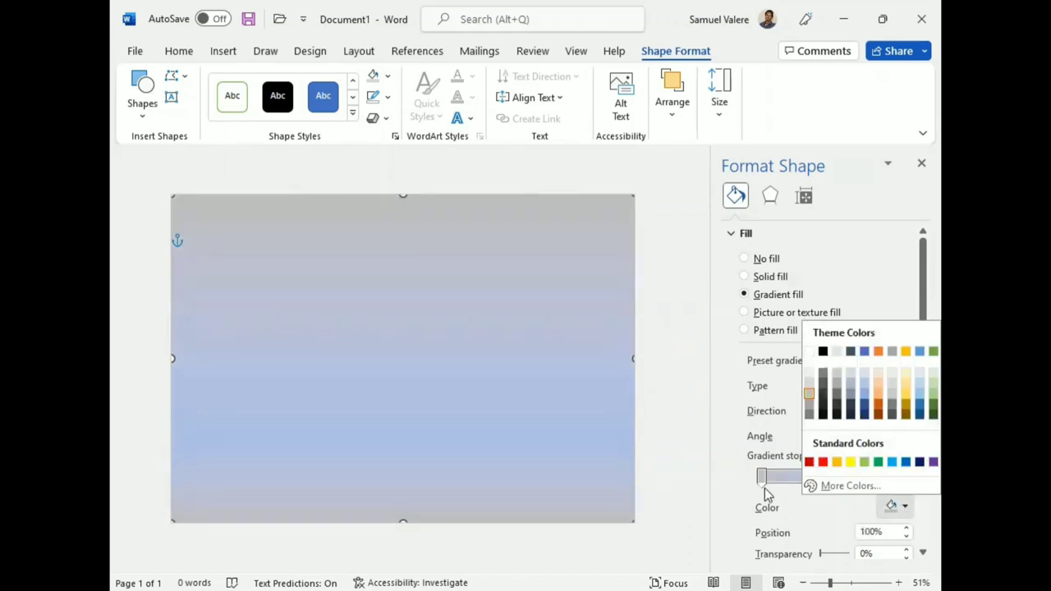
click(763, 480)
click(895, 505)
Move the middle gradient stop to 50% and make it light grey.
click(828, 479)
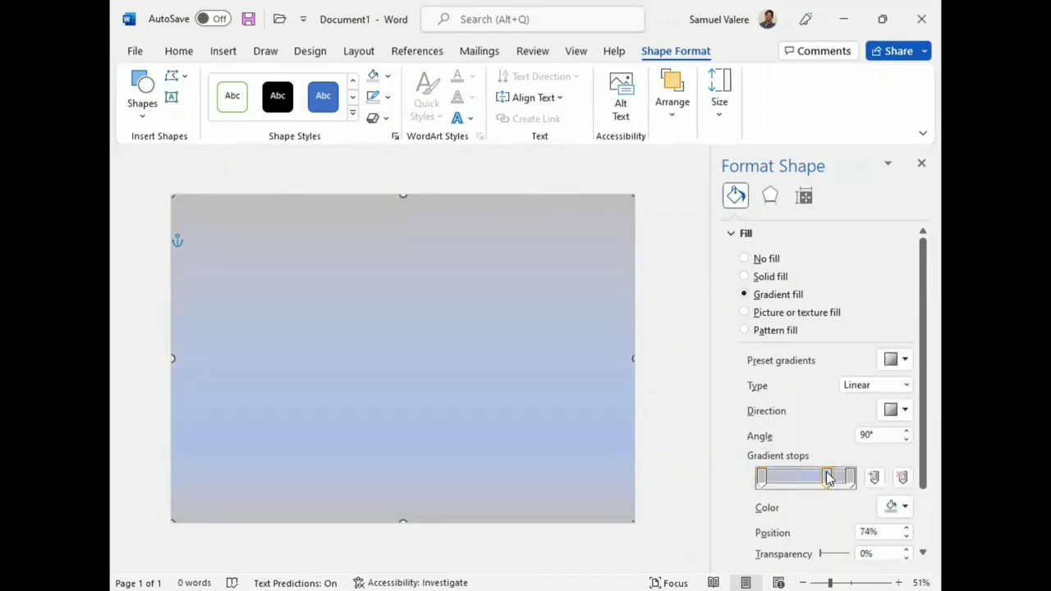
drag(828, 479, 809, 481)
click(906, 529)
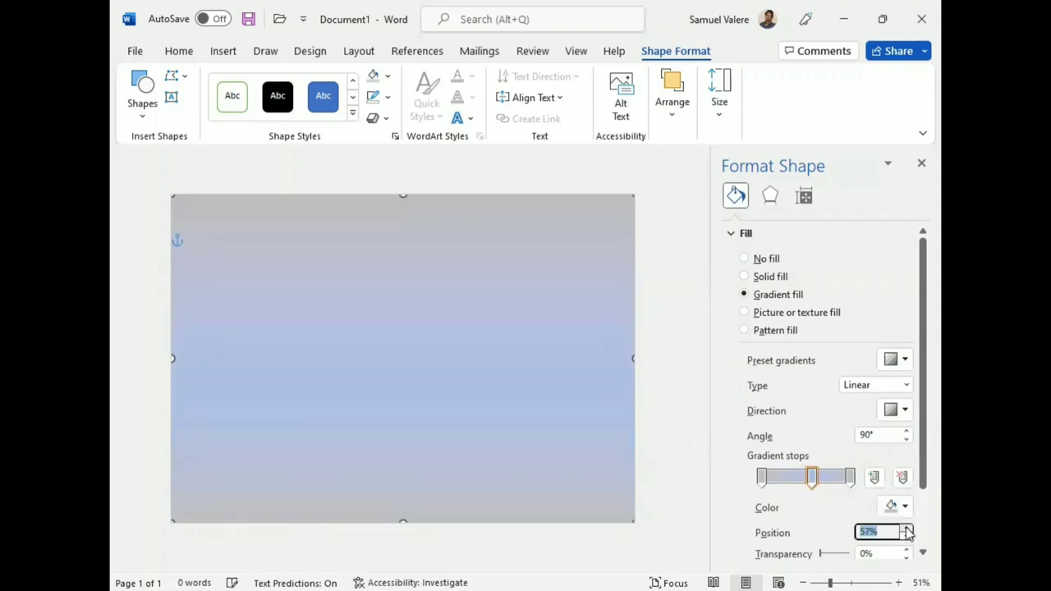
click(905, 538)
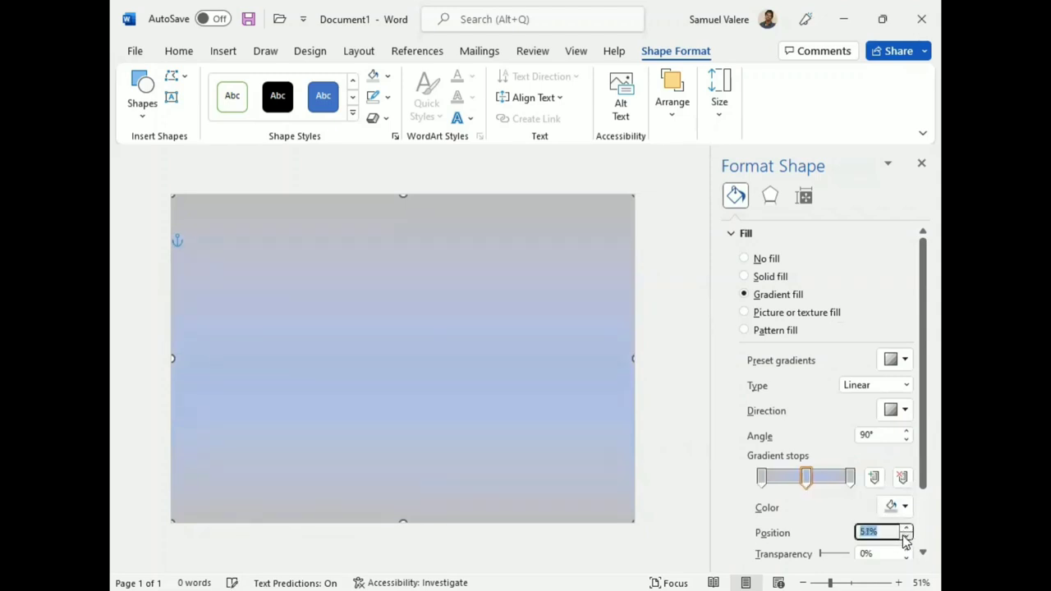
click(905, 538)
click(905, 507)
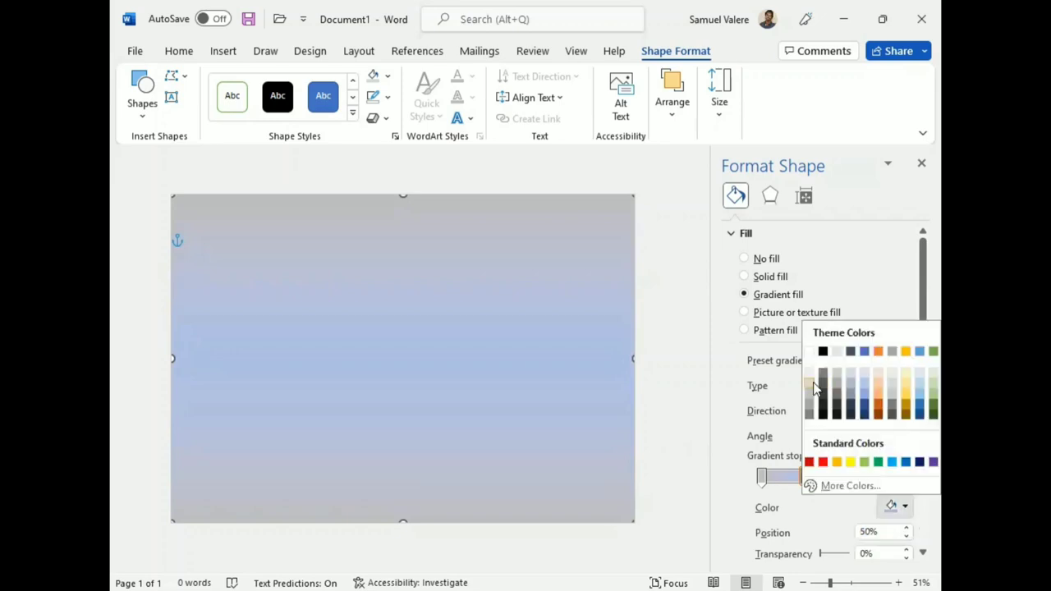
click(810, 384)
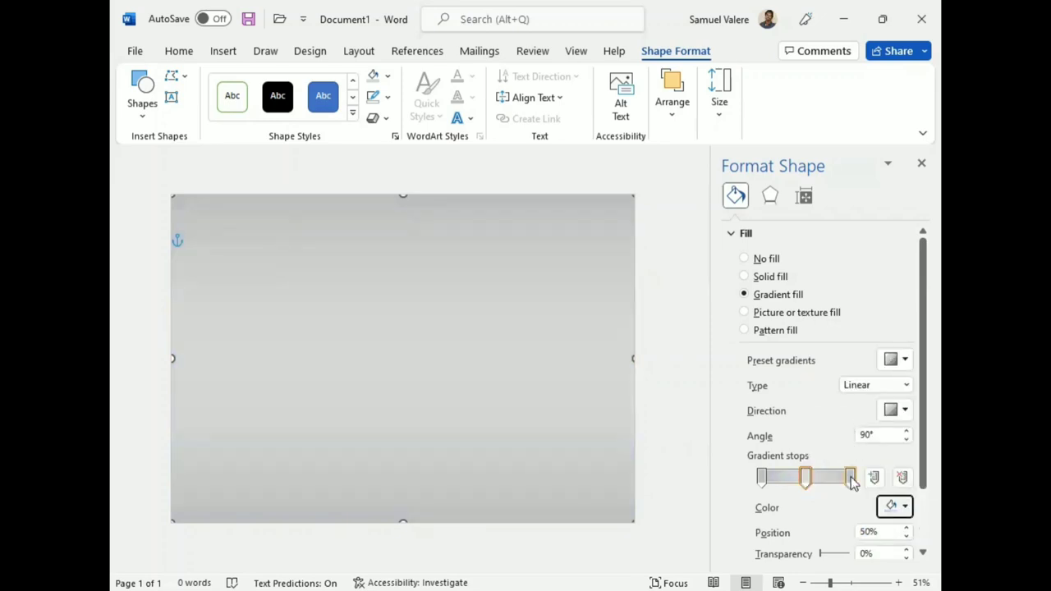
Set the gradient direction to linear 0° and close the format pane.
click(902, 410)
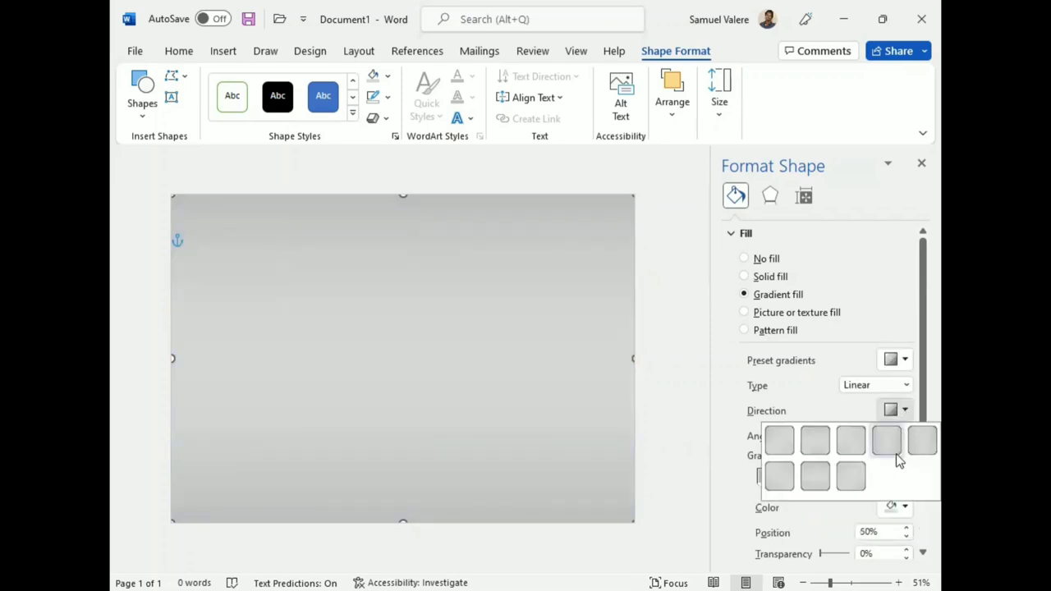
click(891, 446)
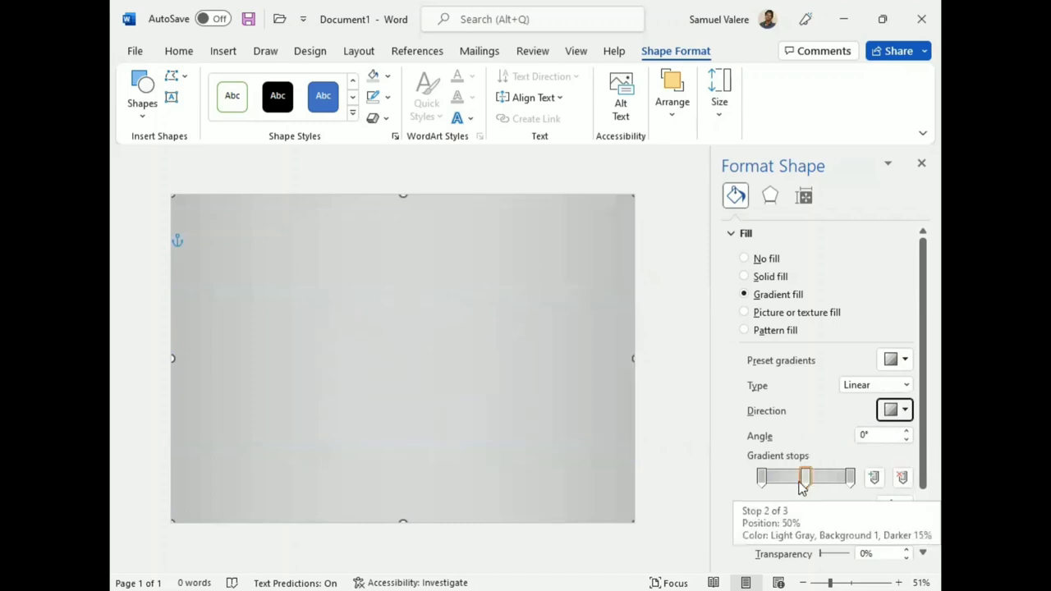
click(672, 359)
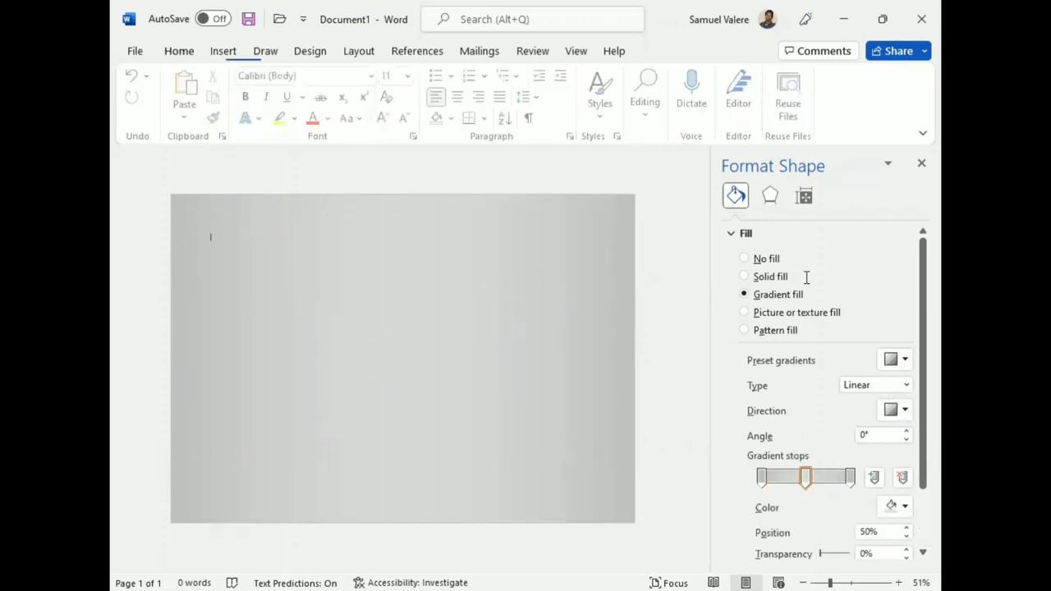
click(921, 164)
Draw a tall rectangle across the top of the page, reaching its left edge.
click(224, 51)
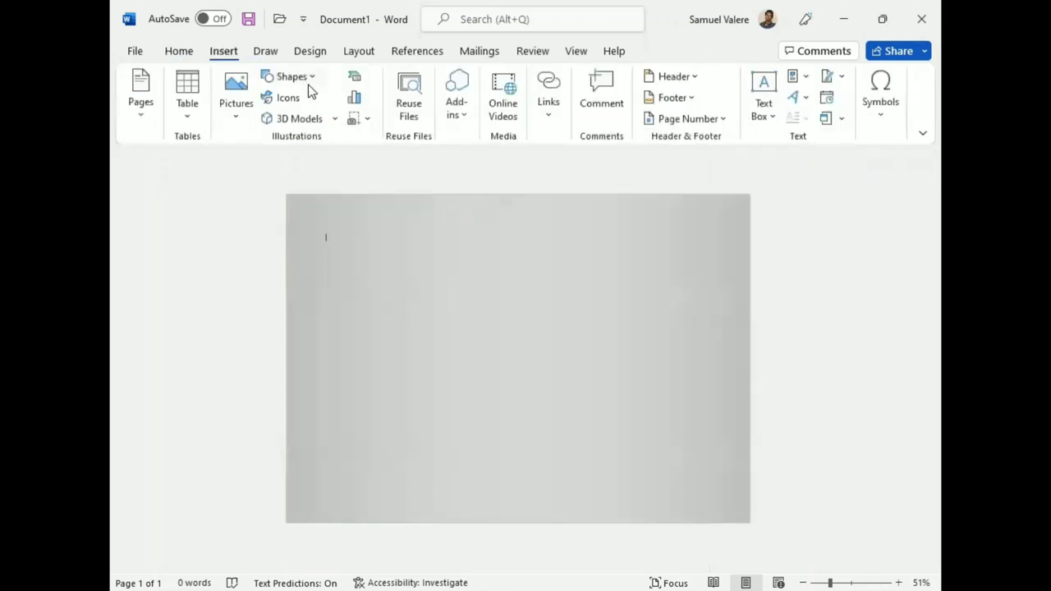
click(302, 79)
drag(295, 211, 749, 347)
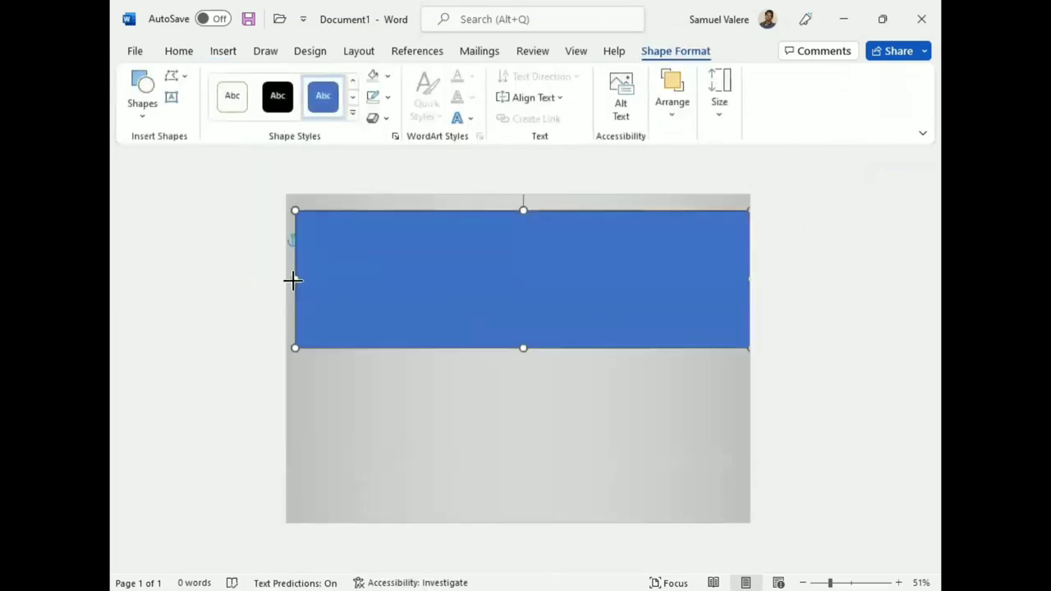
drag(295, 279, 286, 280)
mouse_move(518, 347)
mouse_down()
mouse_move(517, 369)
mouse_move(517, 360)
mouse_up()
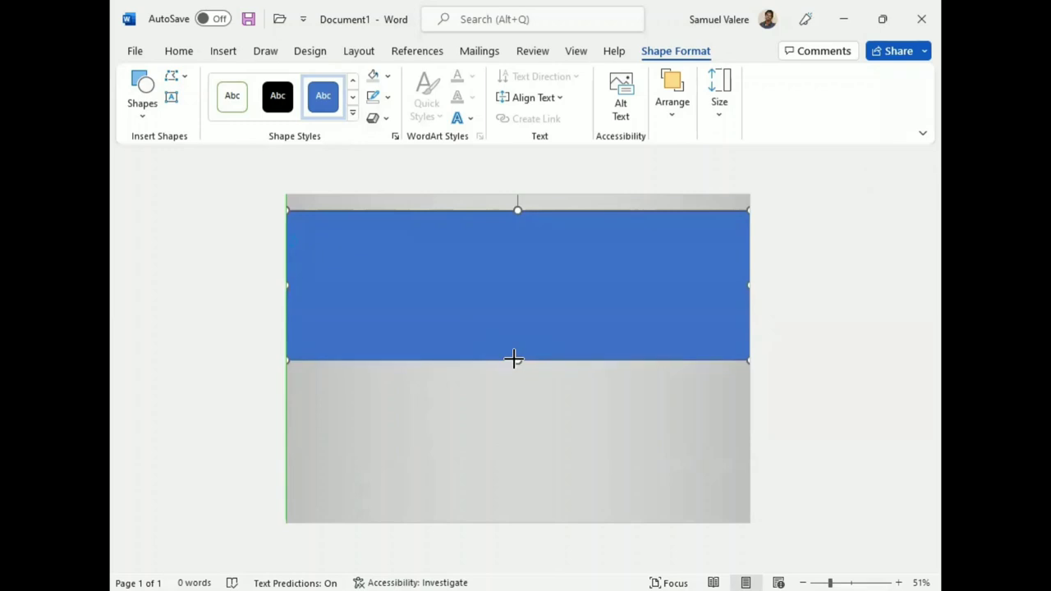
Use Edit Points to slant the rectangle's lower edge and bend it into a wave.
right_click(525, 313)
click(629, 317)
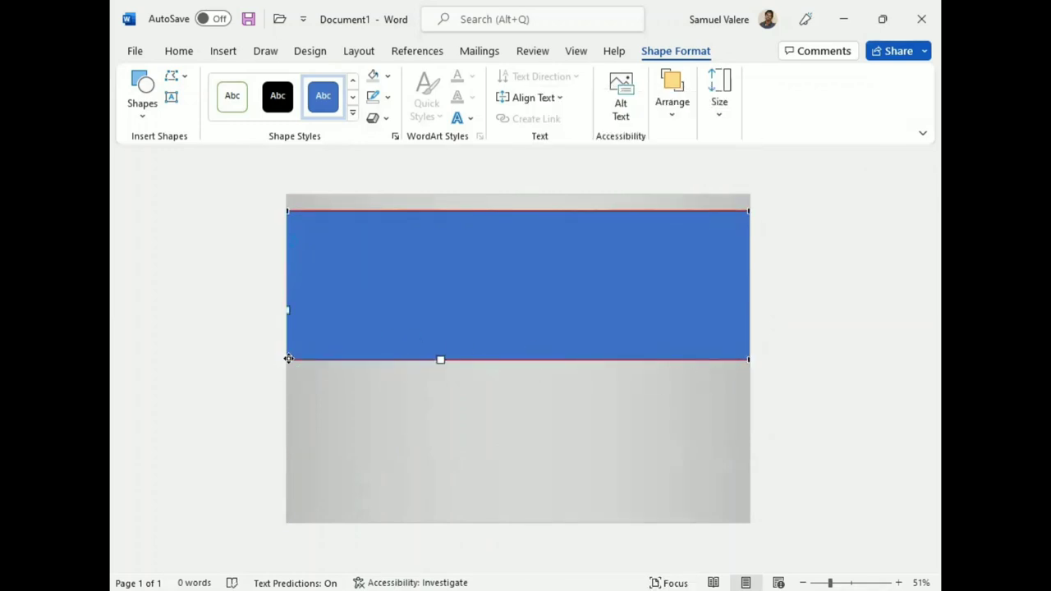
drag(285, 360, 287, 250)
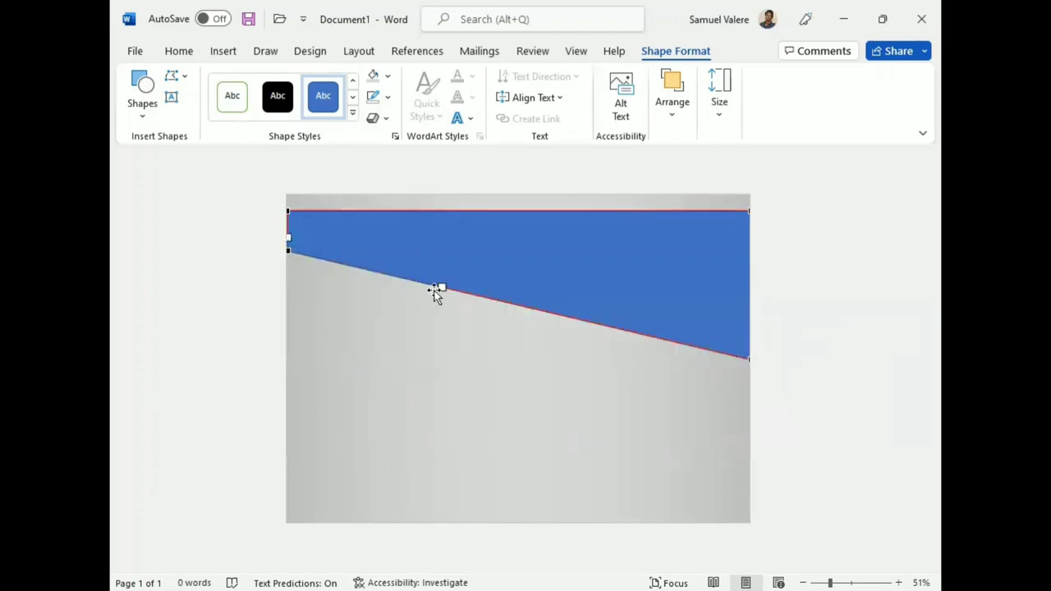
mouse_move(442, 289)
mouse_down()
mouse_move(458, 211)
mouse_move(453, 218)
mouse_up()
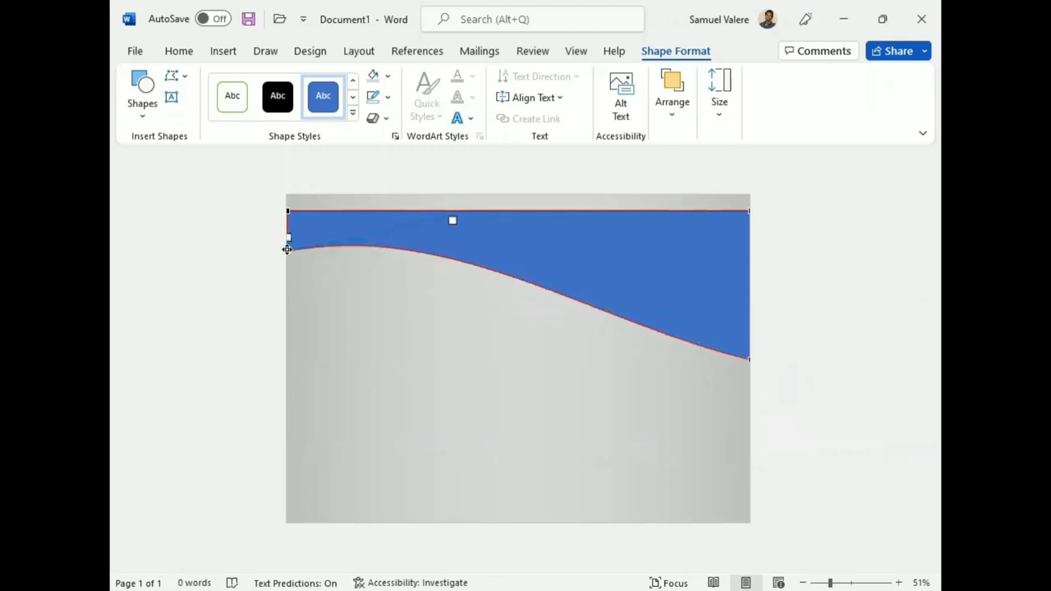
drag(288, 248, 288, 235)
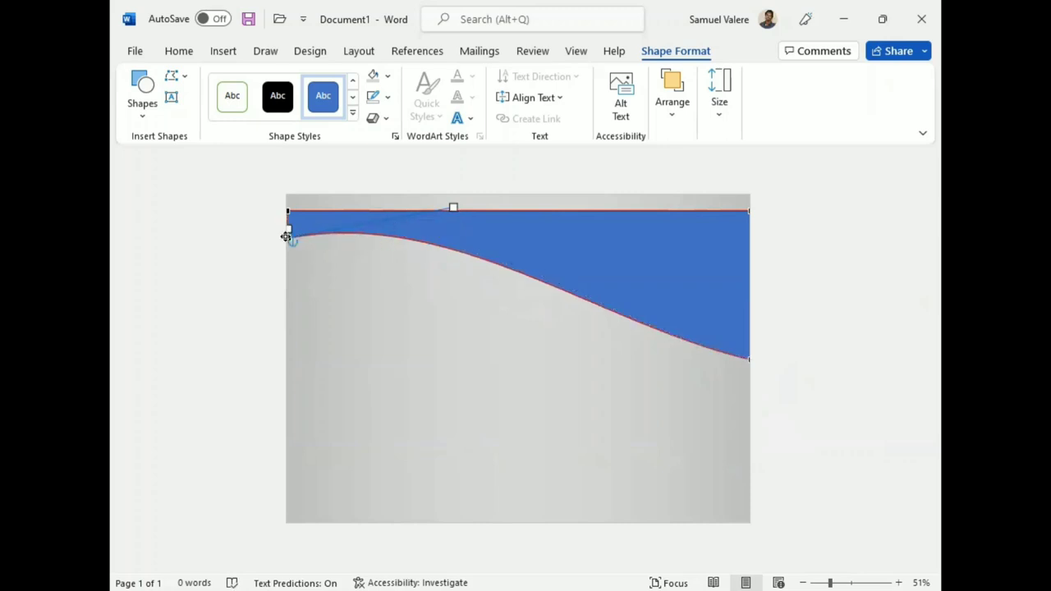
drag(286, 237, 285, 235)
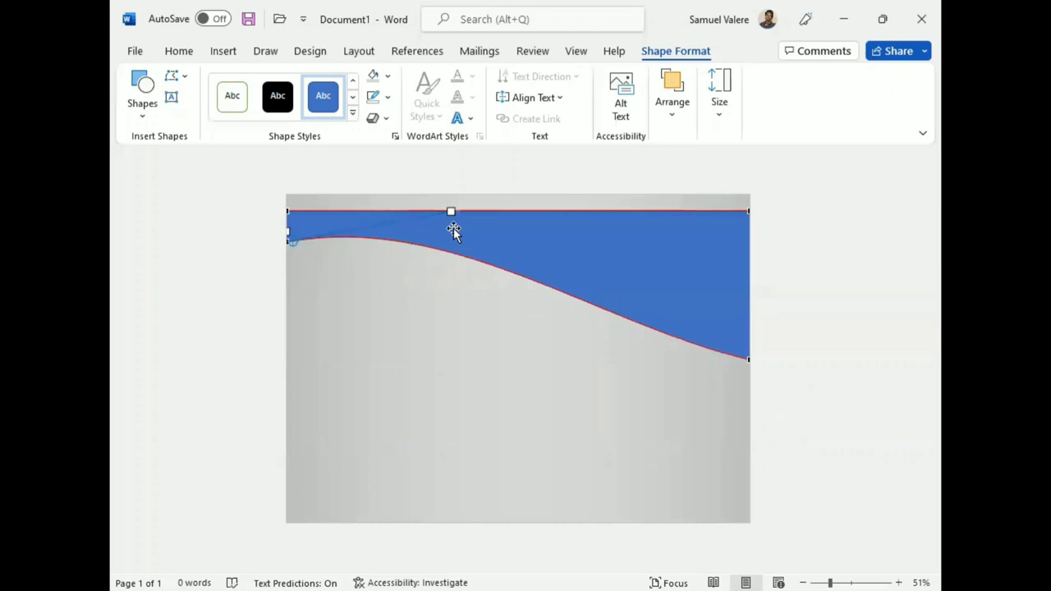
Smooth the wave's curve at its right end and finish editing points.
click(749, 358)
mouse_move(595, 323)
mouse_down()
mouse_move(525, 317)
mouse_move(535, 323)
mouse_up()
drag(750, 357, 747, 340)
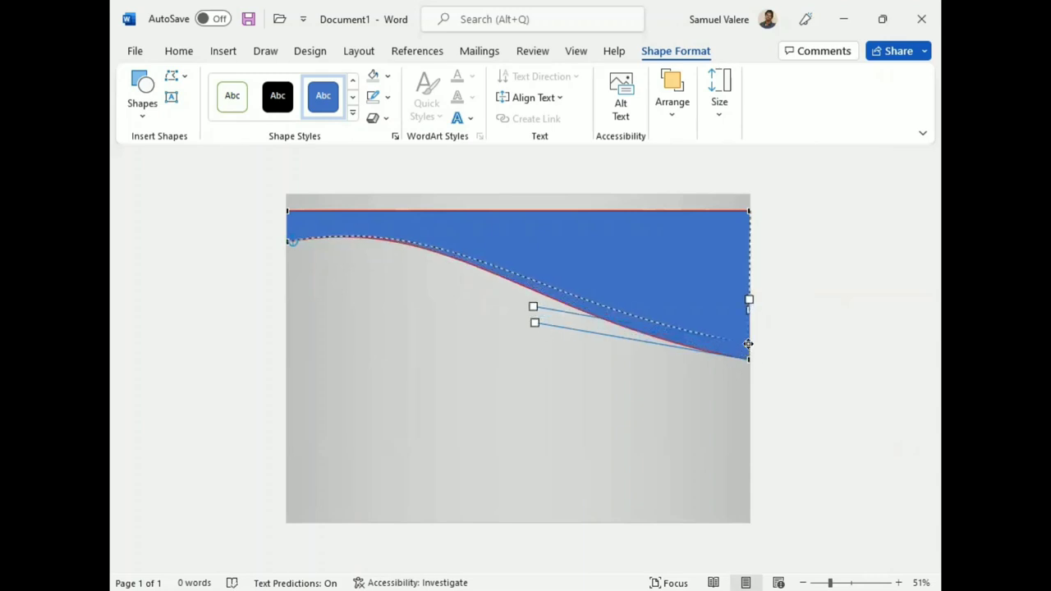
drag(549, 313, 543, 334)
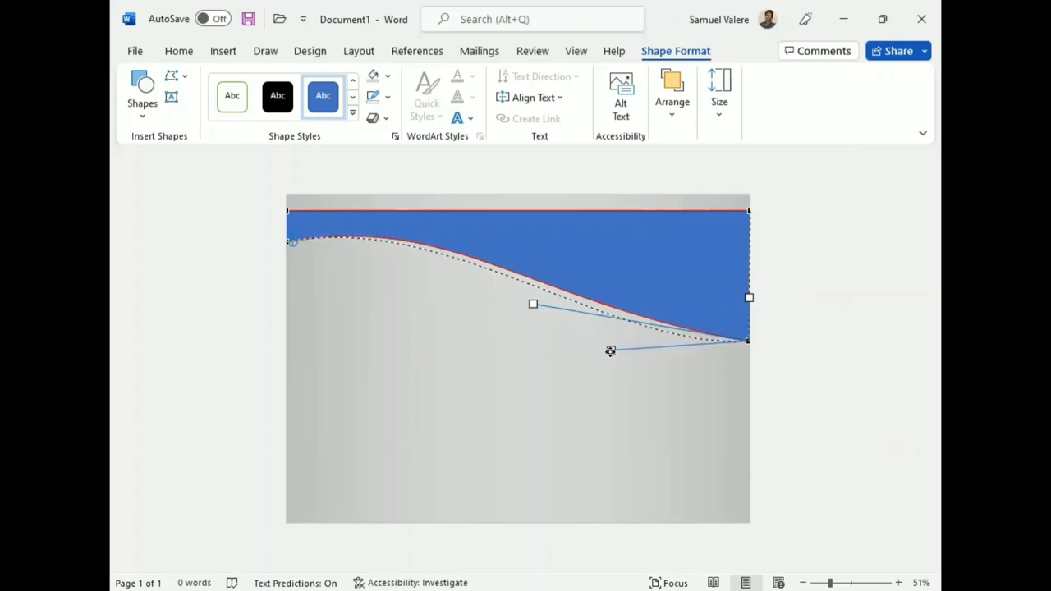
drag(542, 334, 611, 356)
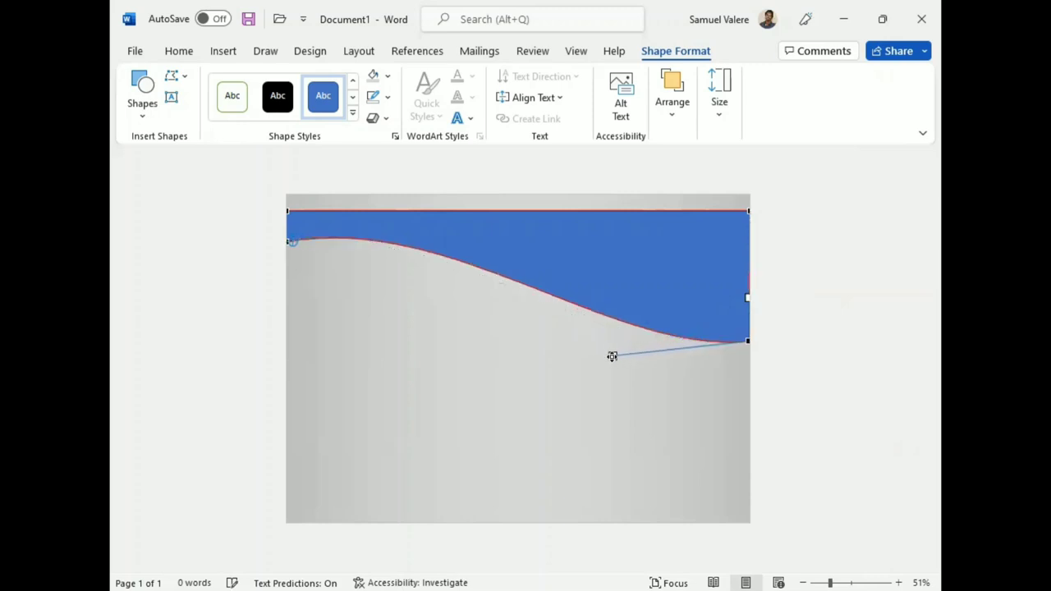
click(528, 260)
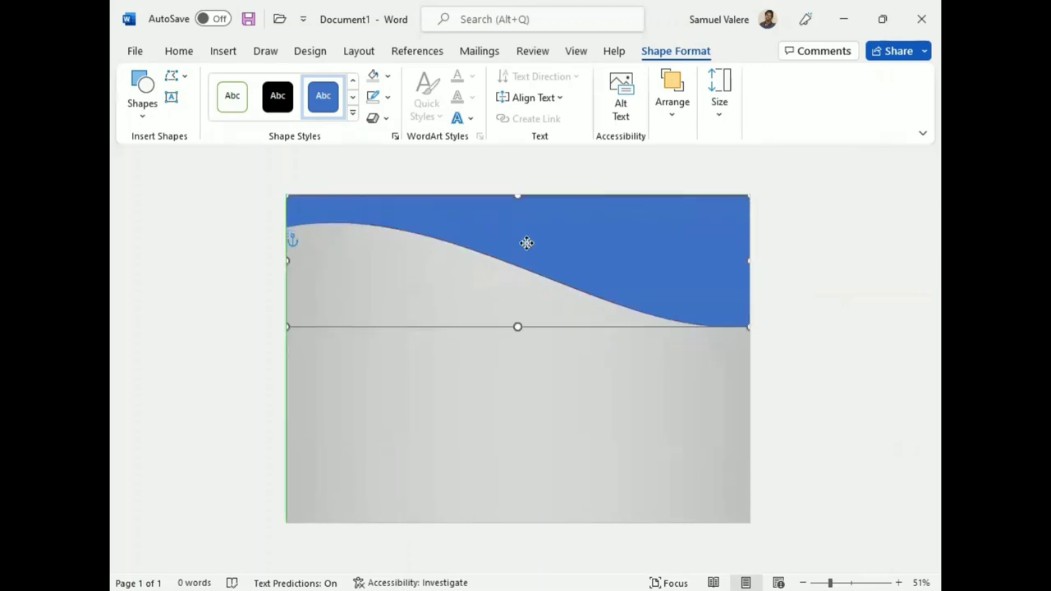
Move the wave to the page top, reduce its height, and remove its outline.
drag(528, 258, 526, 243)
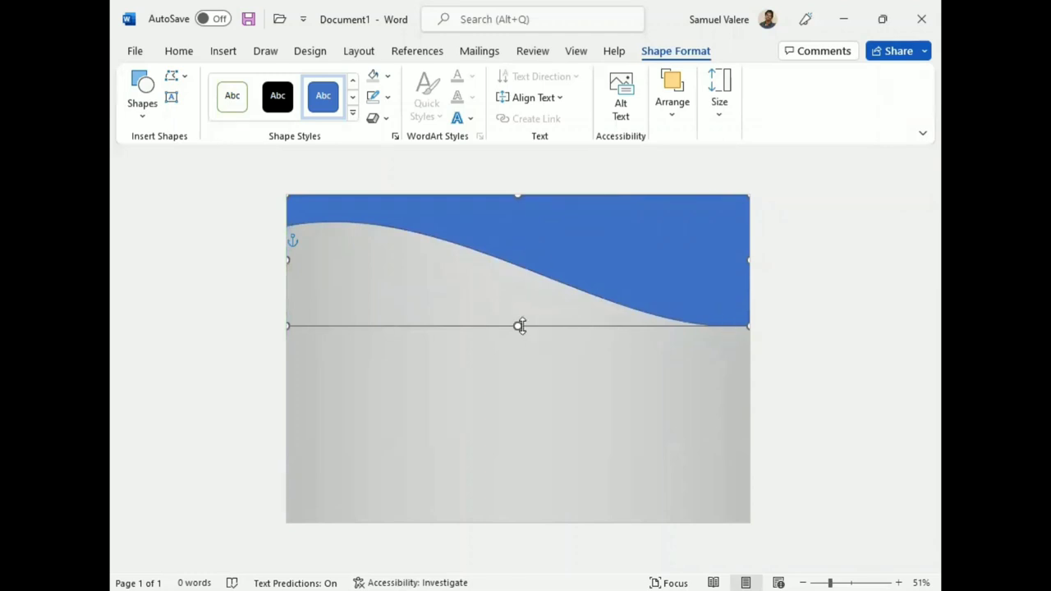
drag(517, 325, 524, 304)
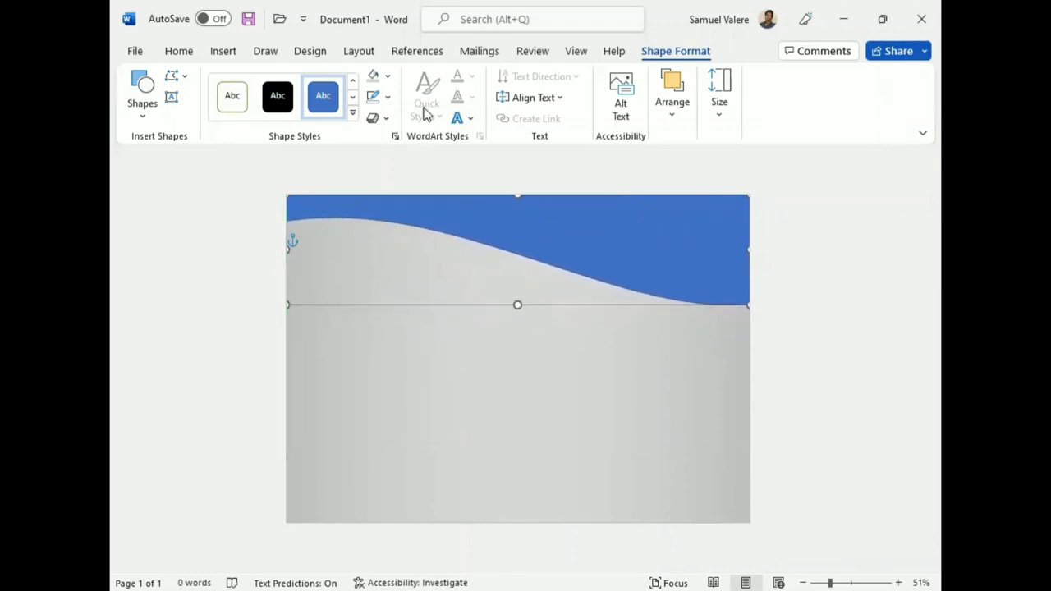
click(388, 97)
click(436, 277)
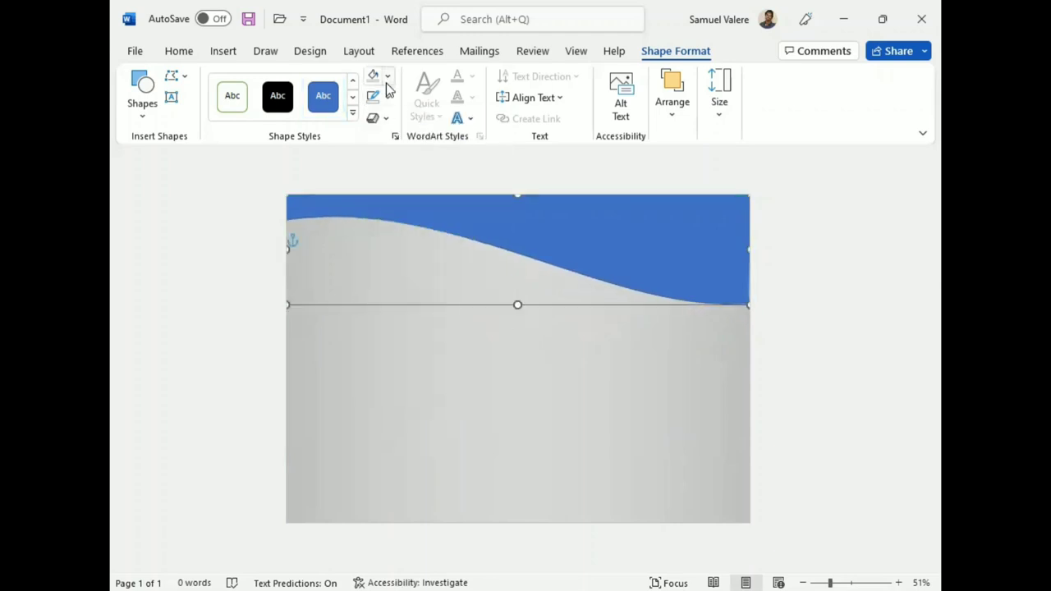
Give the wave a two-stop gradient with both stops set to Dark Blue.
click(375, 76)
mouse_move(412, 326)
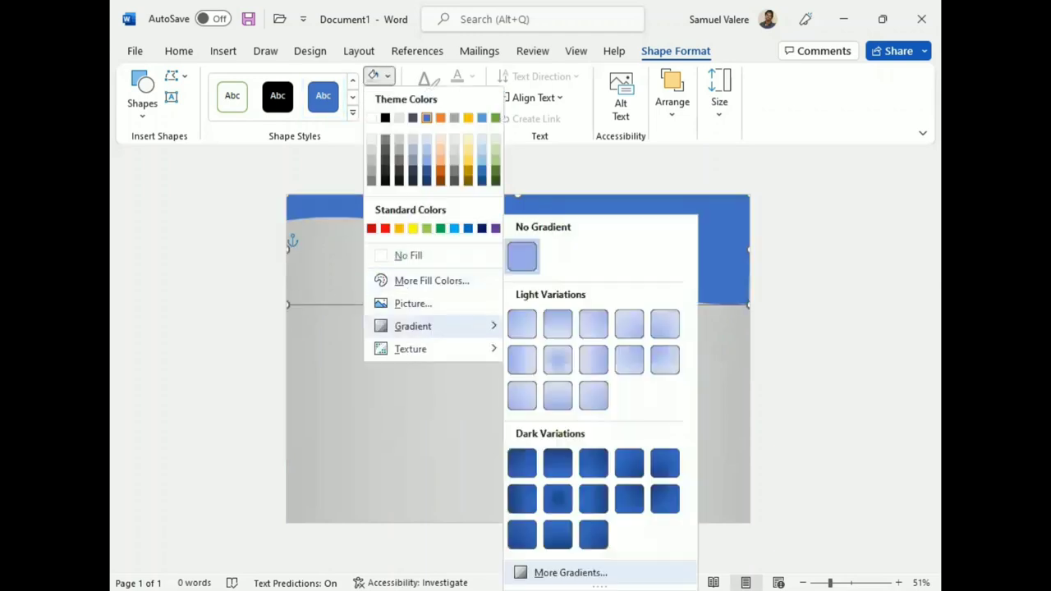
click(571, 572)
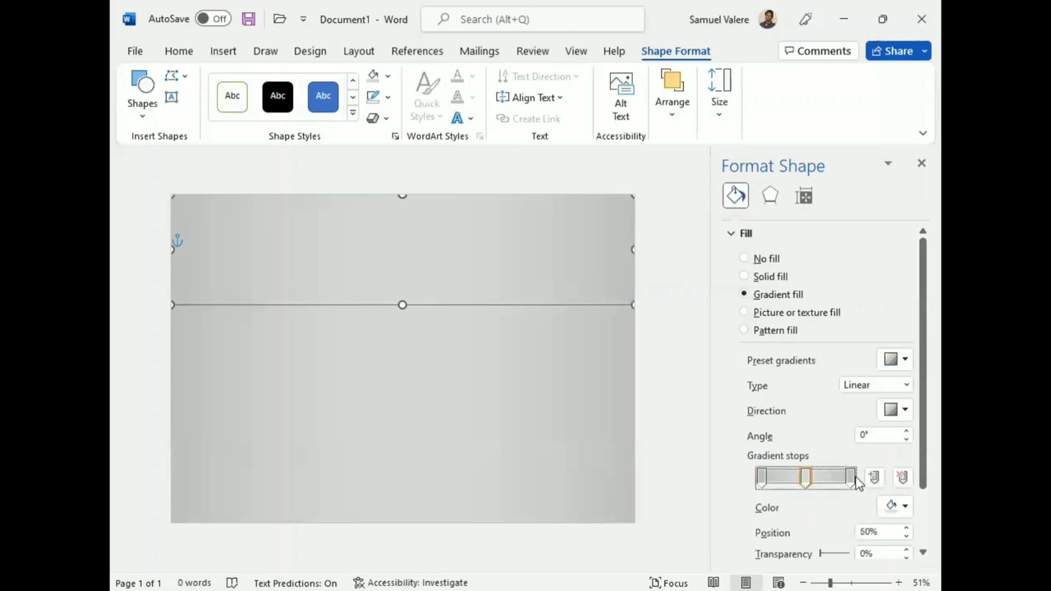
click(902, 477)
click(850, 482)
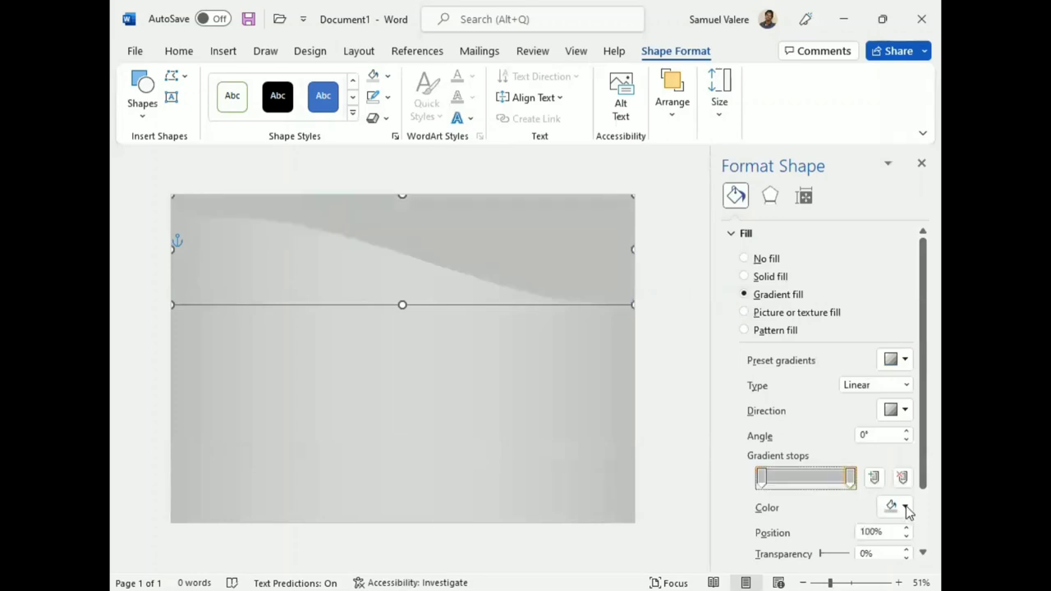
click(905, 508)
click(917, 460)
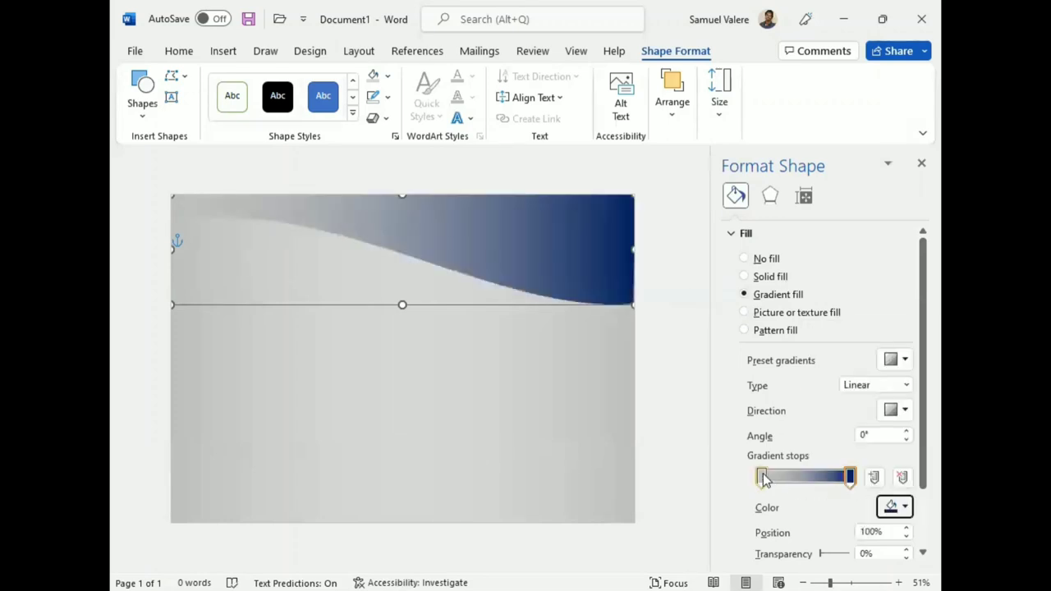
click(906, 509)
click(920, 461)
scroll(819, 483, down, 2)
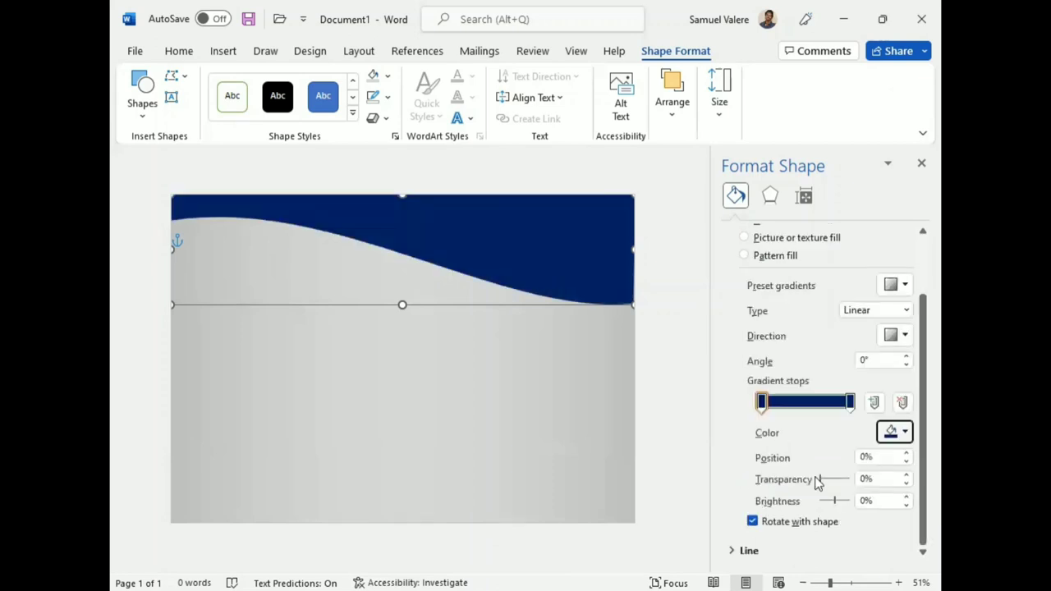
Brighten the gradient slightly and move the right stop to about 84%.
click(906, 497)
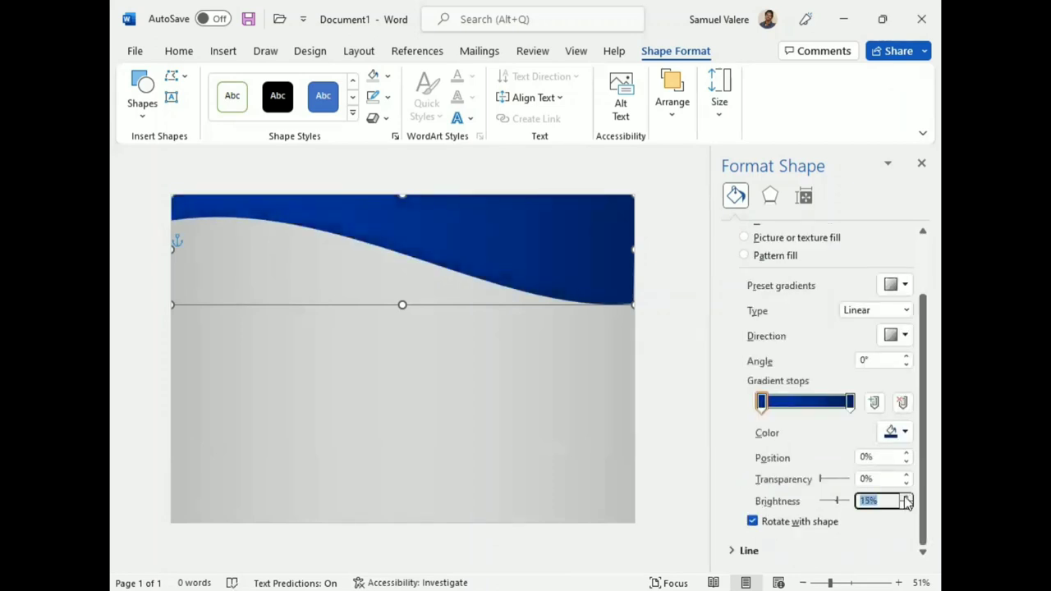
click(841, 402)
drag(842, 402, 839, 403)
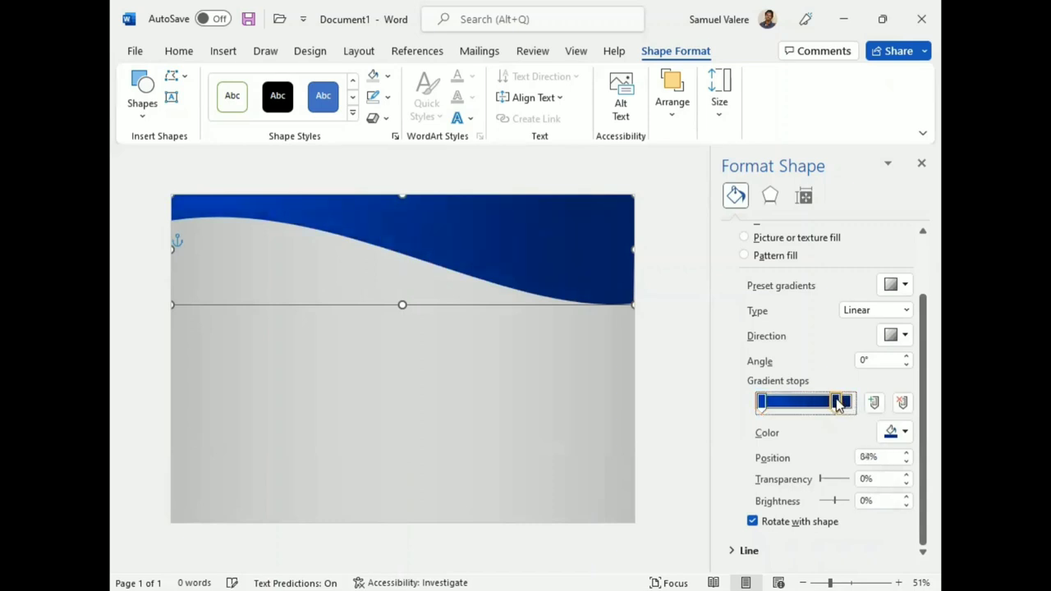
click(669, 383)
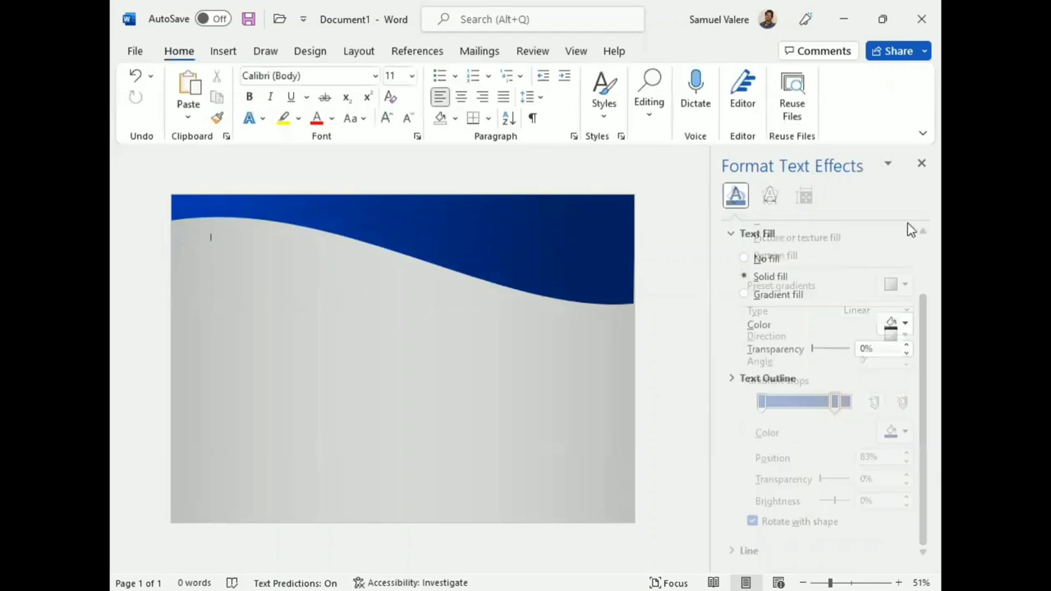
click(922, 164)
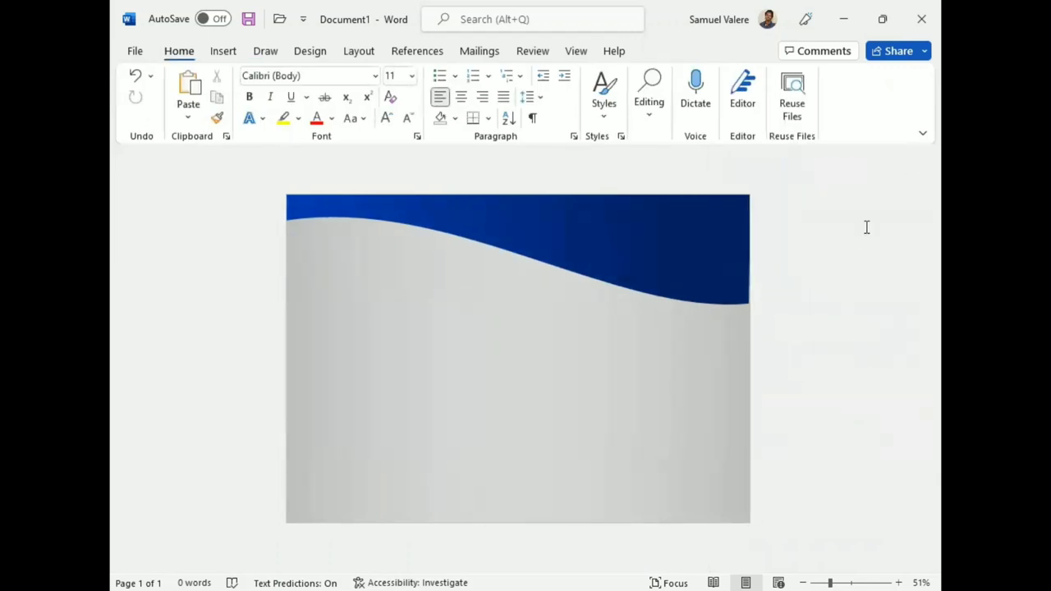
Duplicate the navy wave and fill the copy with Gray, Accent 3, Lighter 80%.
click(609, 247)
mouse_move(609, 248)
mouse_down()
mouse_move(580, 266)
mouse_move(574, 243)
mouse_up()
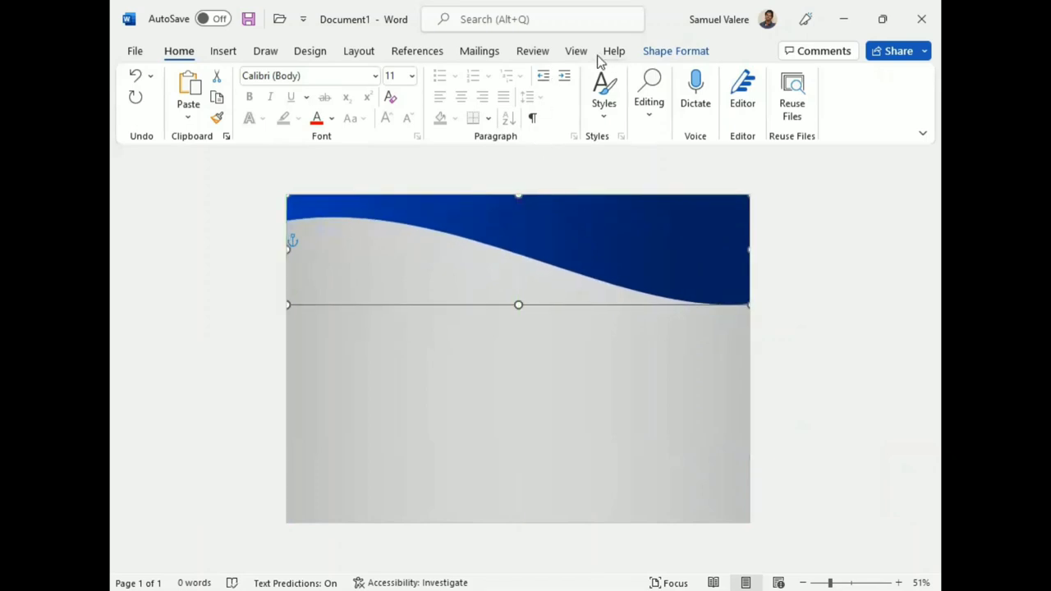
click(655, 53)
click(384, 75)
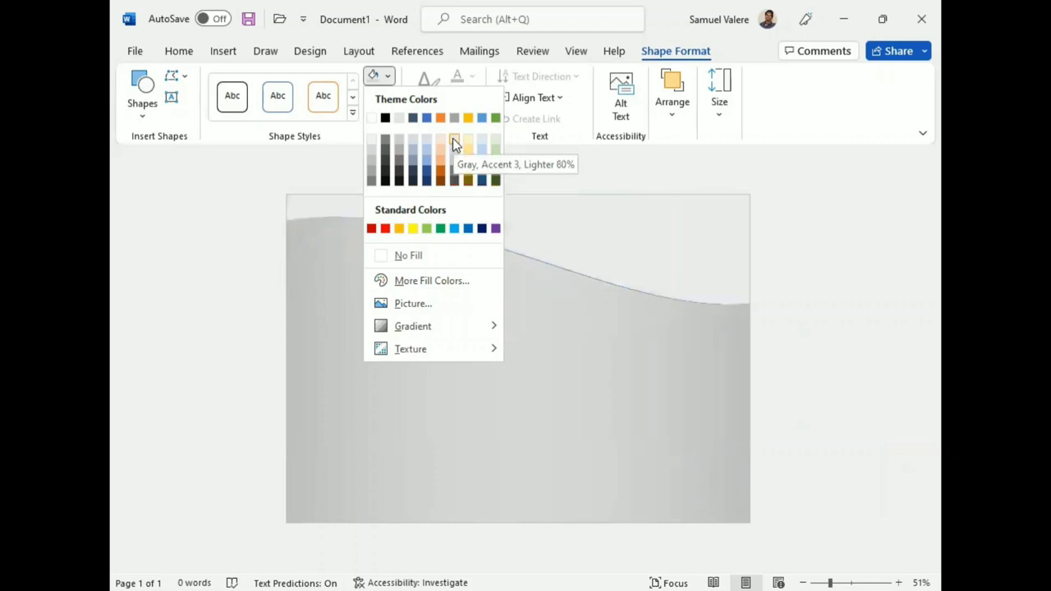
click(454, 144)
Remove the grey copy's outline and move it up over the navy header.
click(384, 97)
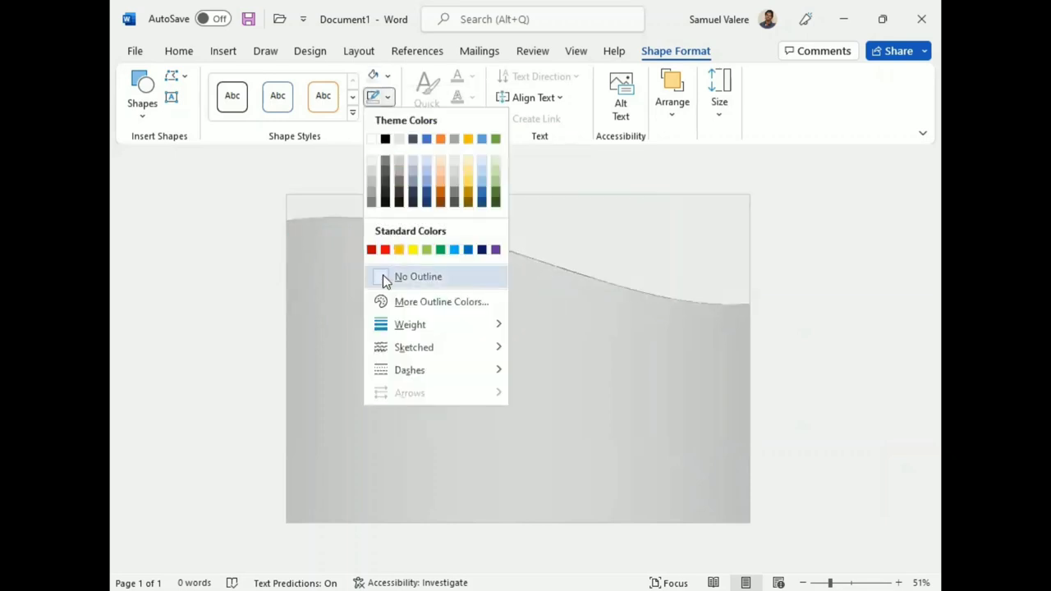
click(488, 253)
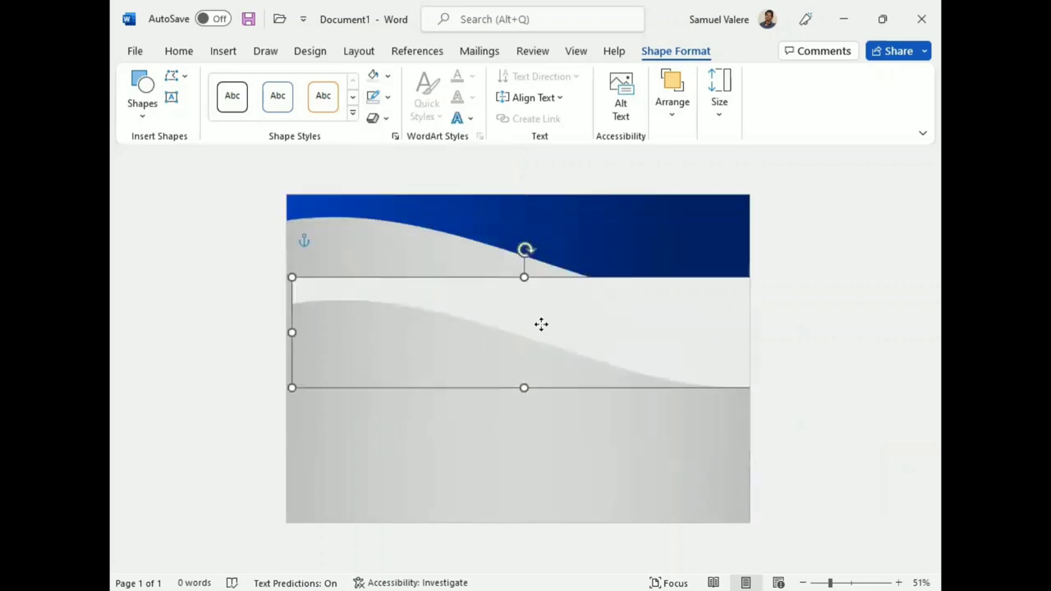
click(387, 99)
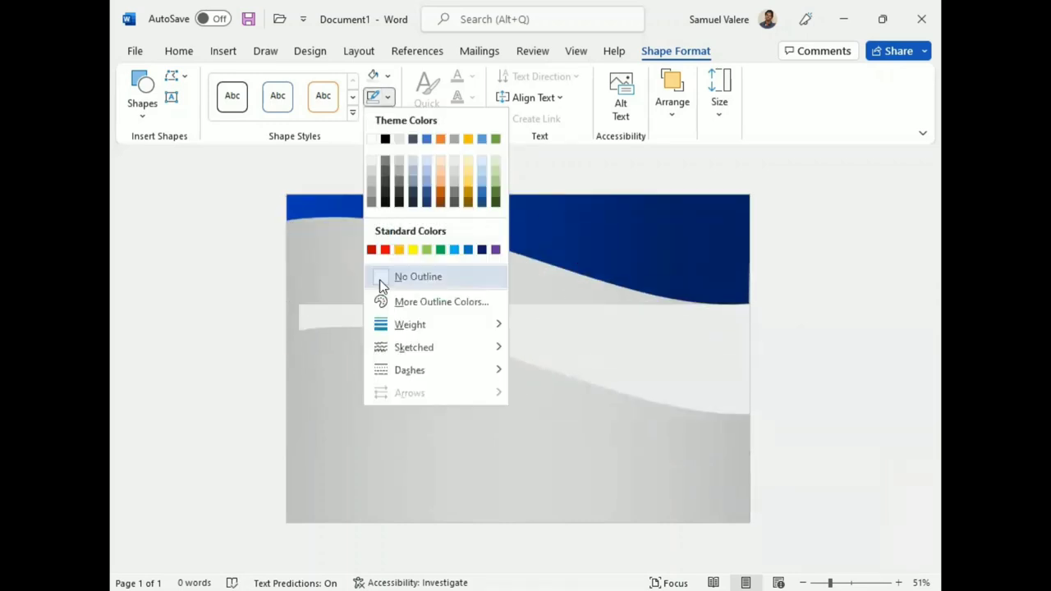
click(394, 276)
drag(528, 359, 530, 232)
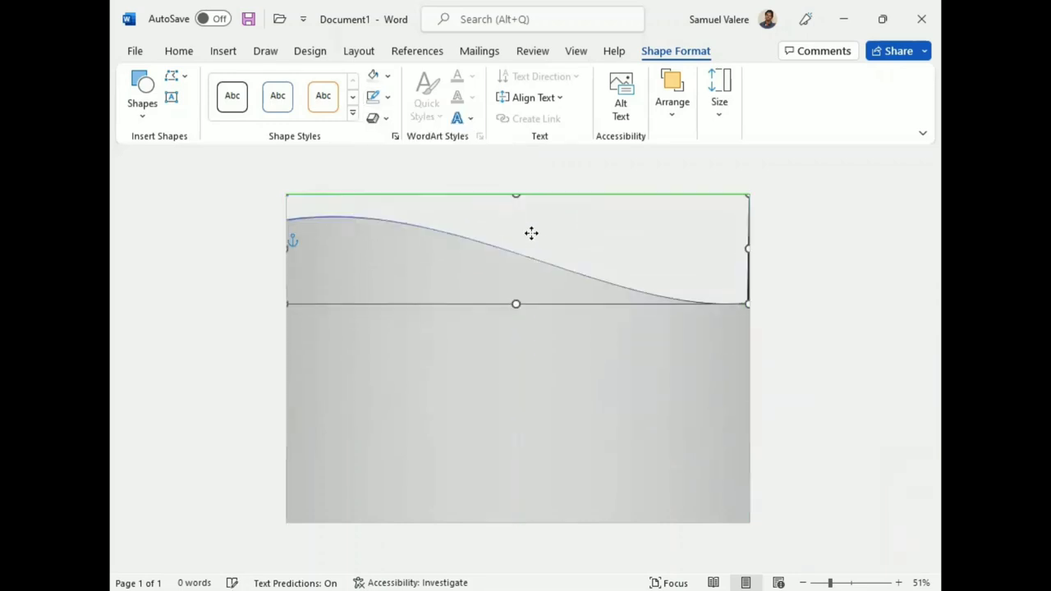
Send the grey wave behind the navy one, make it taller, and shift it down.
click(673, 95)
click(796, 173)
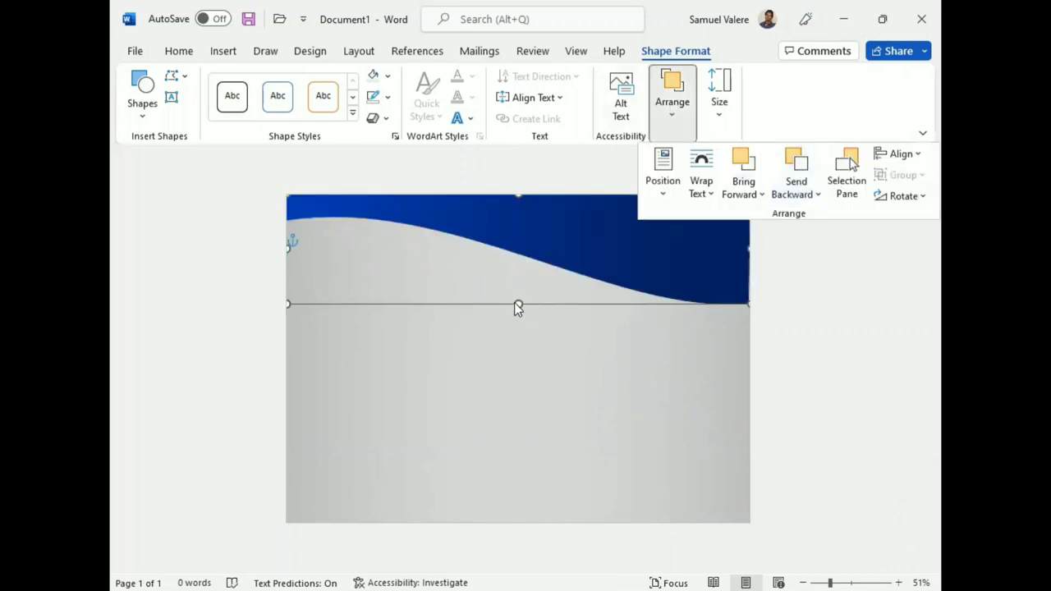
drag(517, 304, 519, 327)
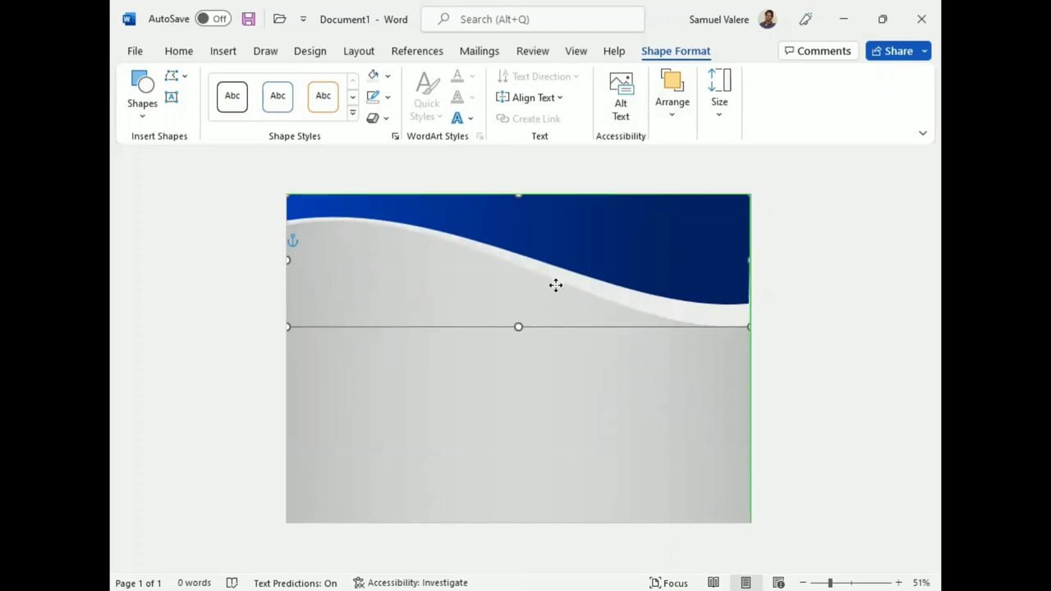
drag(554, 277, 555, 300)
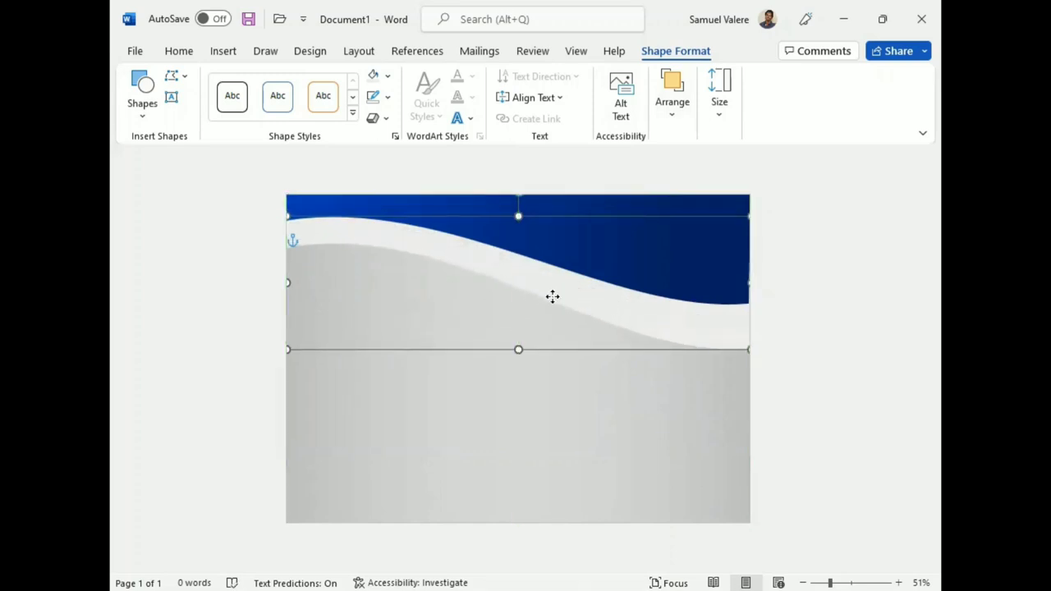
Adjust the grey wave's left and right ends with Edit Points.
right_click(552, 296)
key(e)
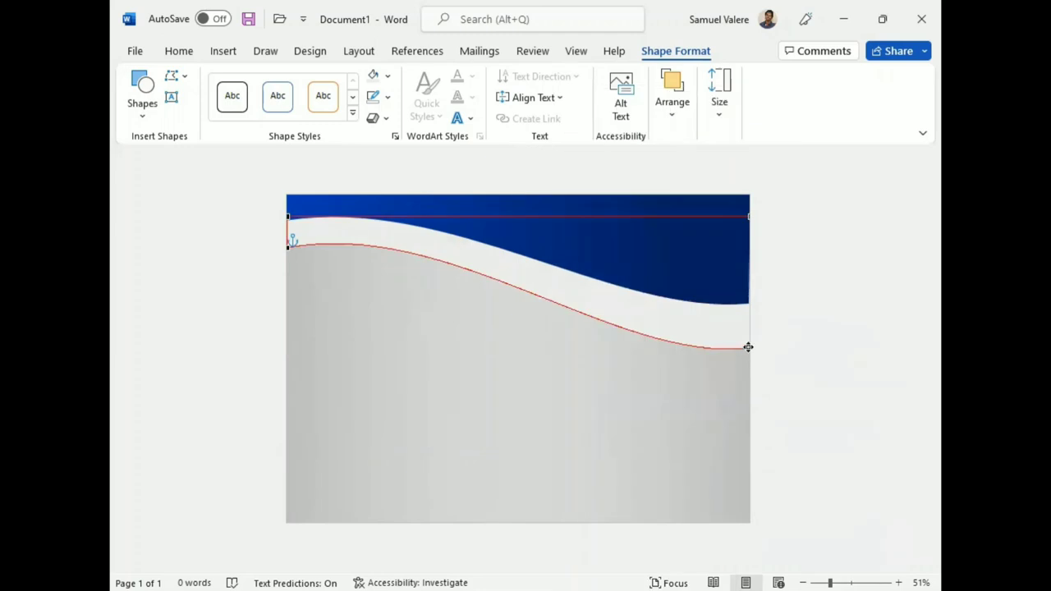
drag(746, 346, 750, 340)
drag(287, 247, 288, 250)
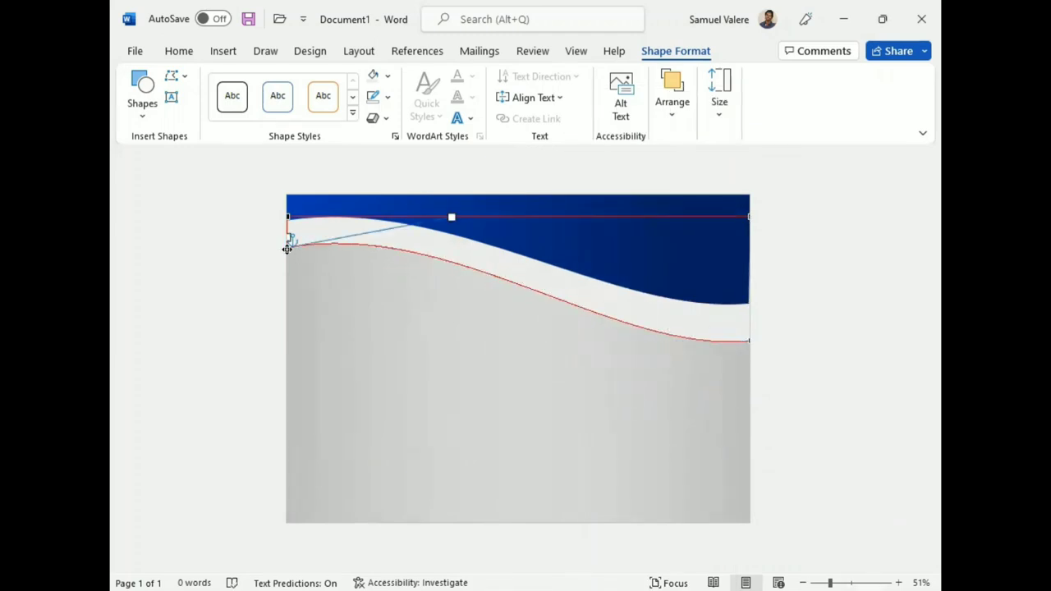
click(473, 256)
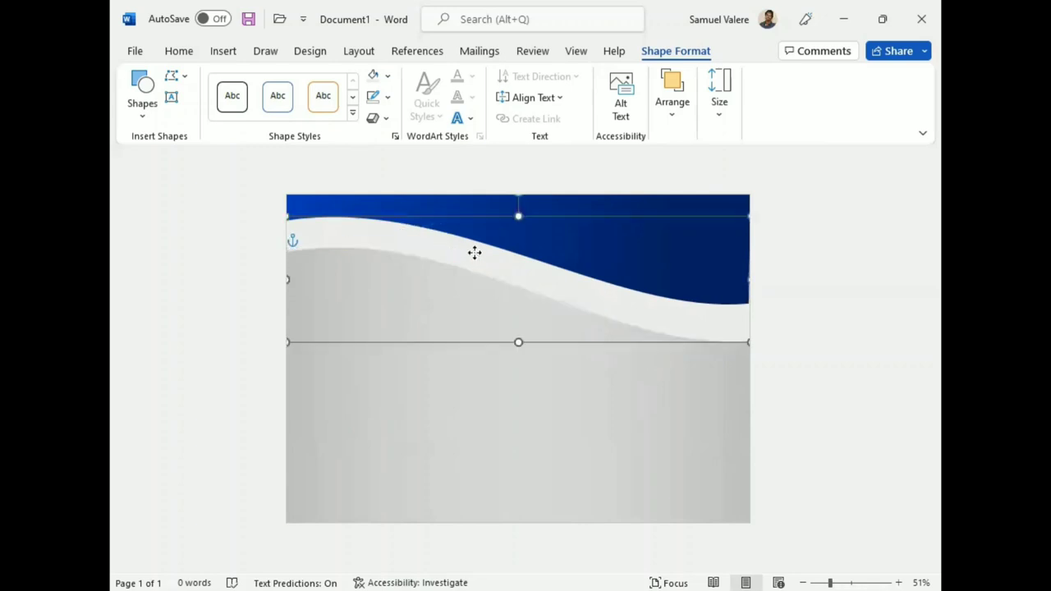
Position the grey wave just below the navy edge and widen it to both page edges.
drag(474, 251, 470, 232)
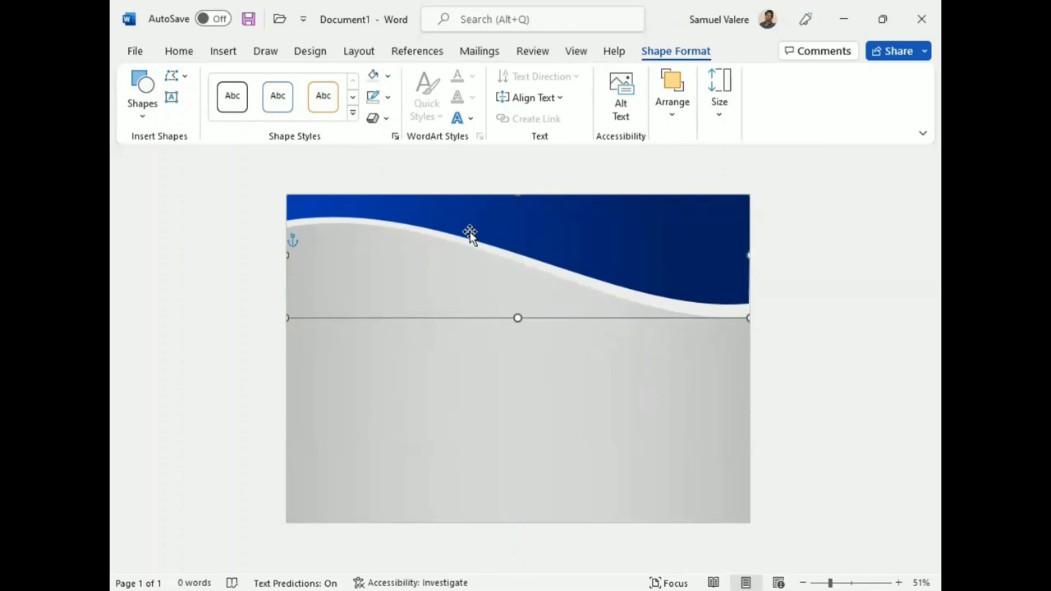
key(Up)
key(Up)
key(Up)
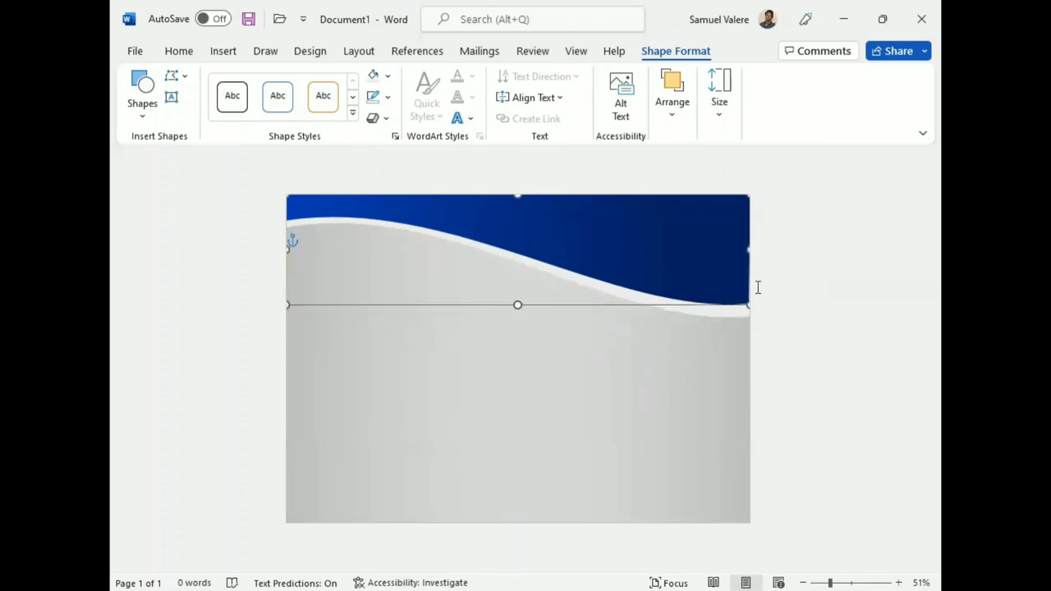
drag(747, 250, 758, 251)
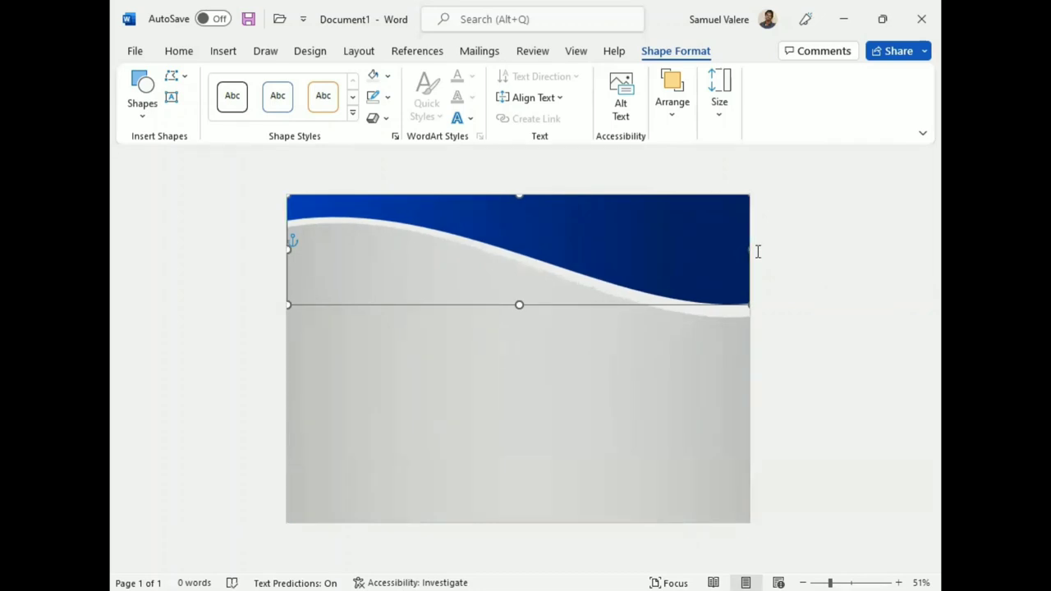
drag(288, 252, 281, 248)
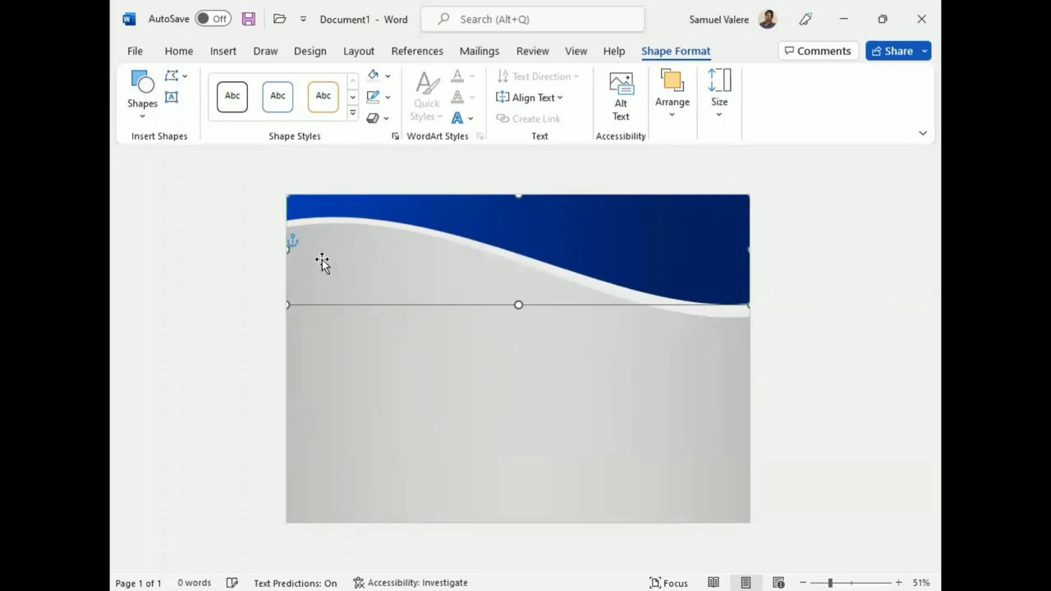
click(528, 356)
click(649, 304)
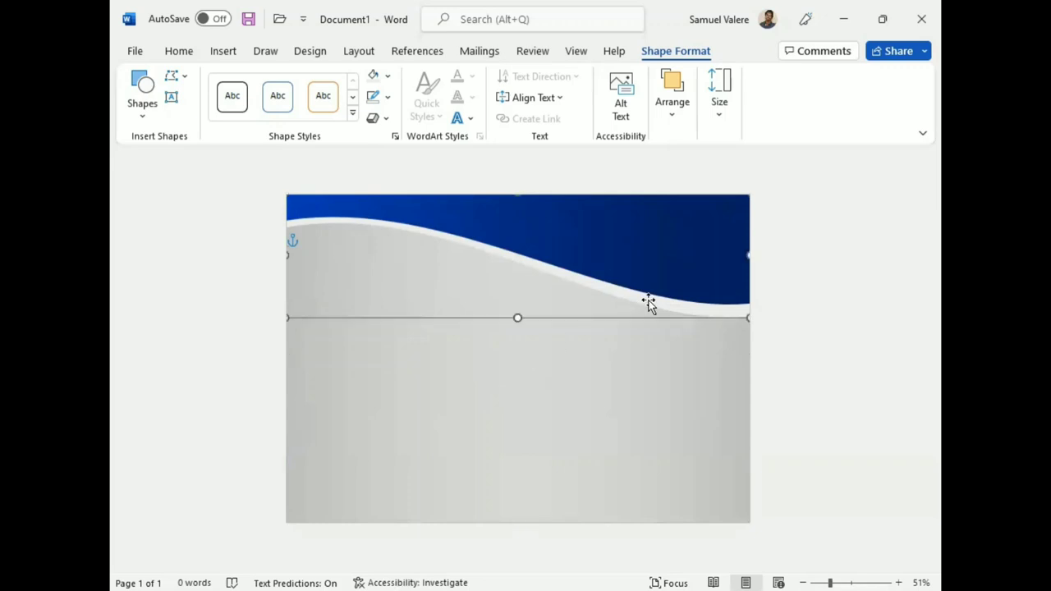
click(659, 377)
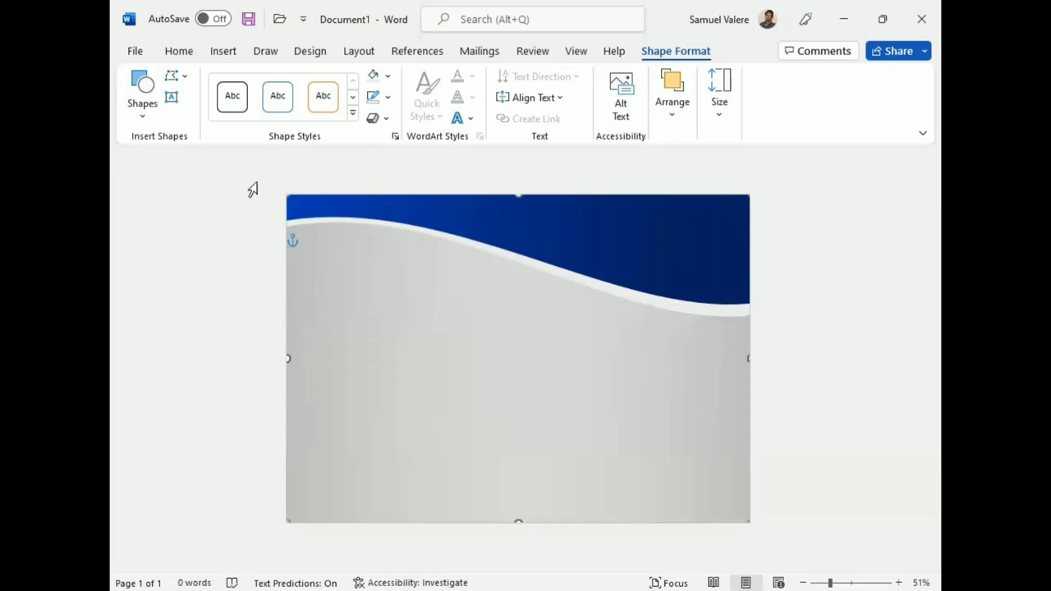
Draw an isosceles triangle, rotate it to point right, and place it under the header's left edge.
click(145, 105)
click(232, 156)
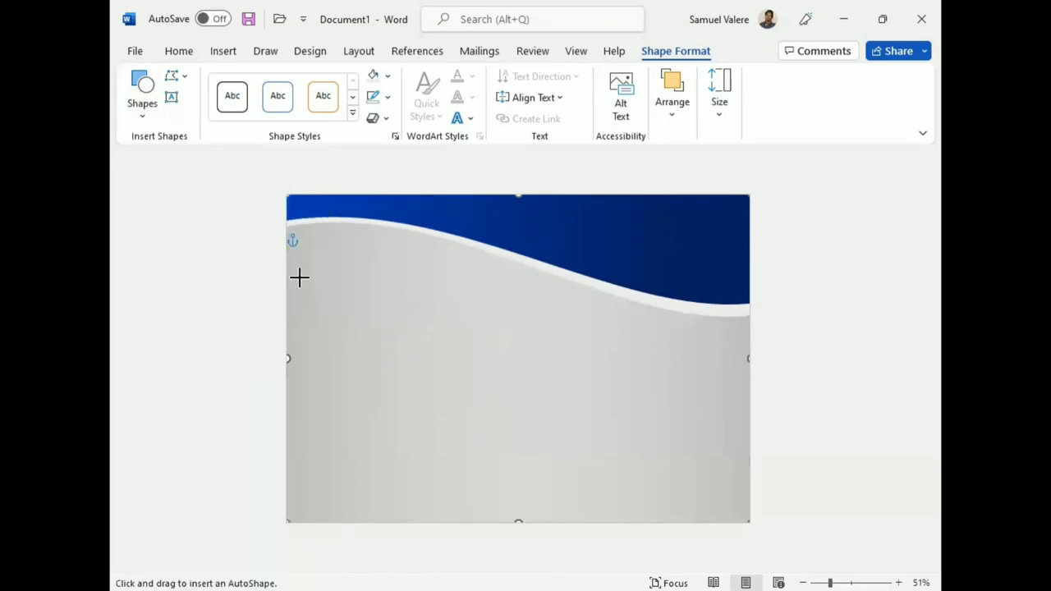
drag(299, 276, 364, 425)
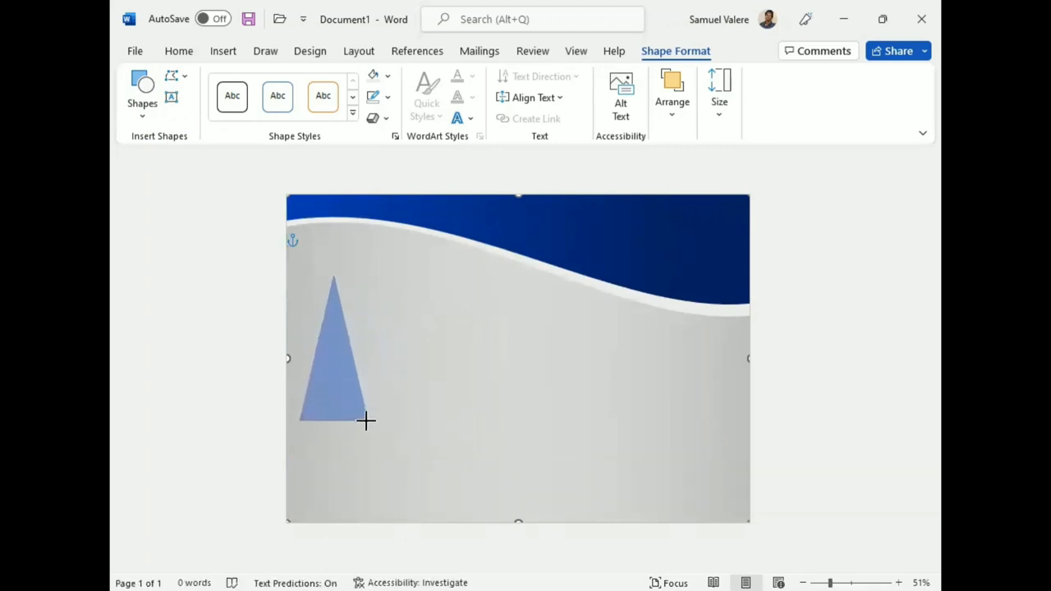
drag(332, 250, 441, 367)
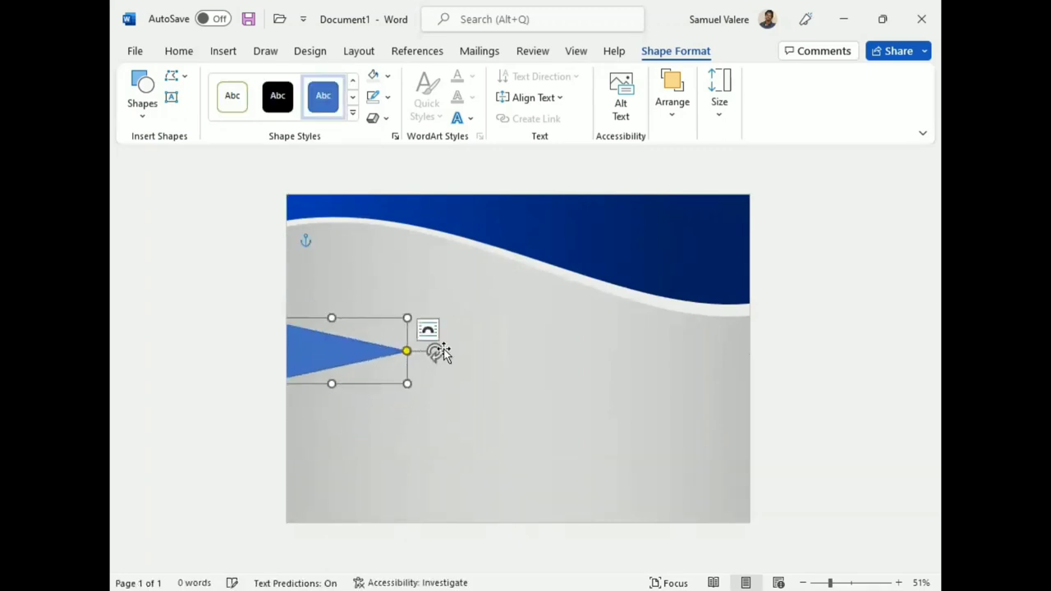
mouse_move(287, 350)
mouse_down()
mouse_move(374, 342)
mouse_move(312, 296)
mouse_move(307, 275)
mouse_up()
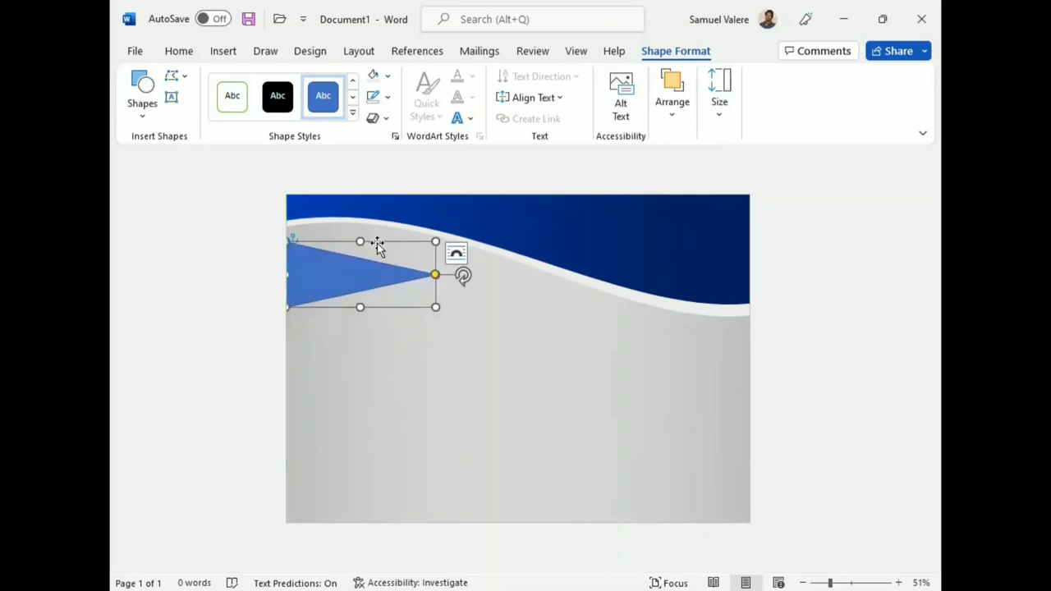
Edit the triangle's points to curve its bottom edge and thin the shape.
right_click(336, 278)
click(383, 317)
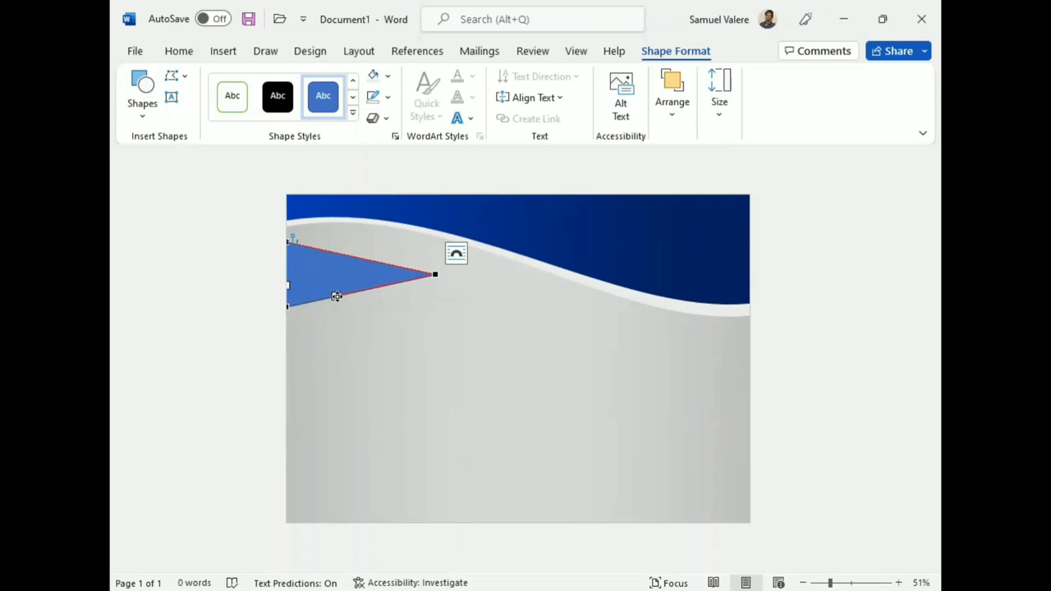
drag(337, 296, 329, 277)
mouse_move(286, 307)
mouse_down()
mouse_move(288, 283)
mouse_move(340, 258)
mouse_move(376, 275)
mouse_move(382, 256)
mouse_move(363, 241)
mouse_up()
click(434, 274)
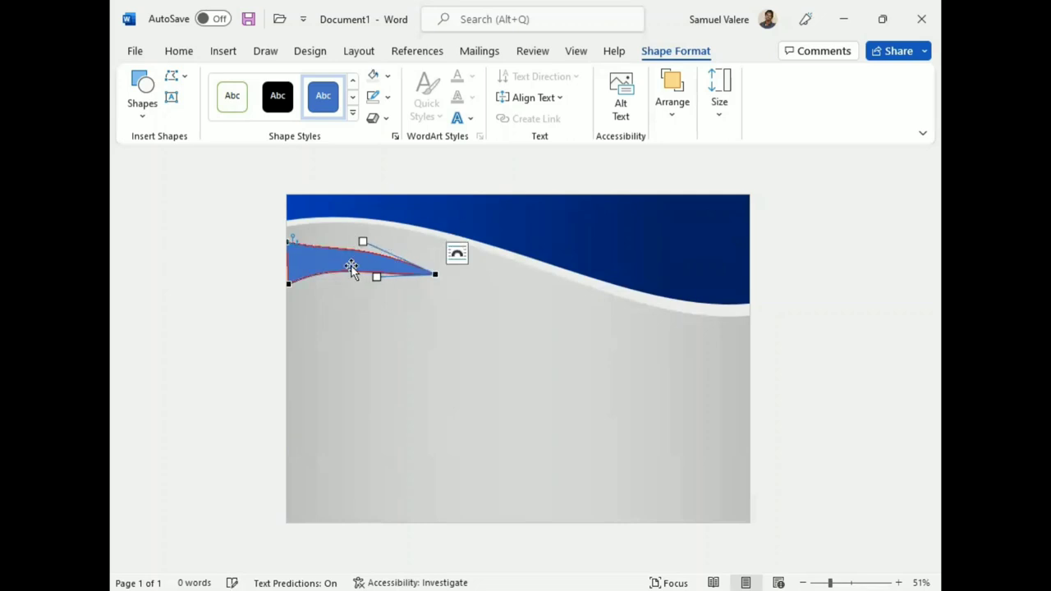
Curve the sliver's top and bottom edges and right tip to follow the wave.
click(288, 243)
drag(332, 254, 318, 246)
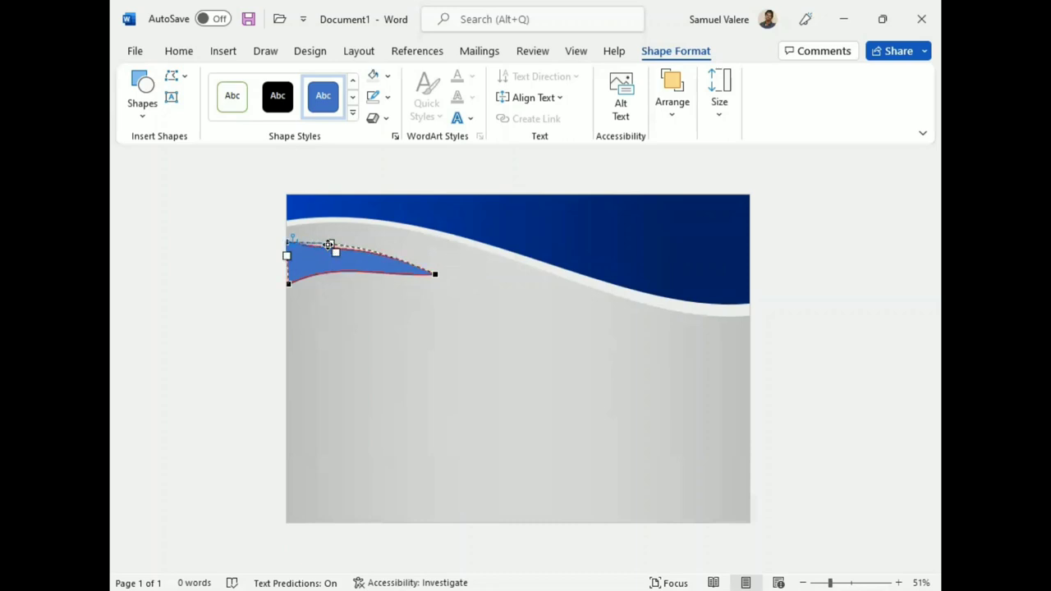
mouse_move(328, 243)
mouse_down()
mouse_move(319, 270)
mouse_move(321, 253)
mouse_up()
click(289, 281)
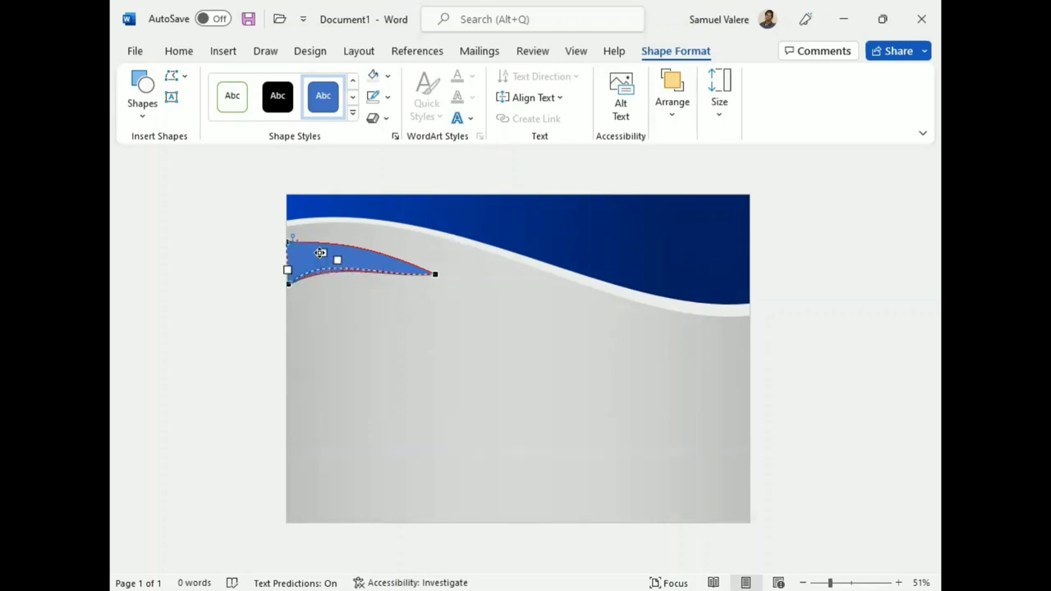
drag(321, 253, 320, 244)
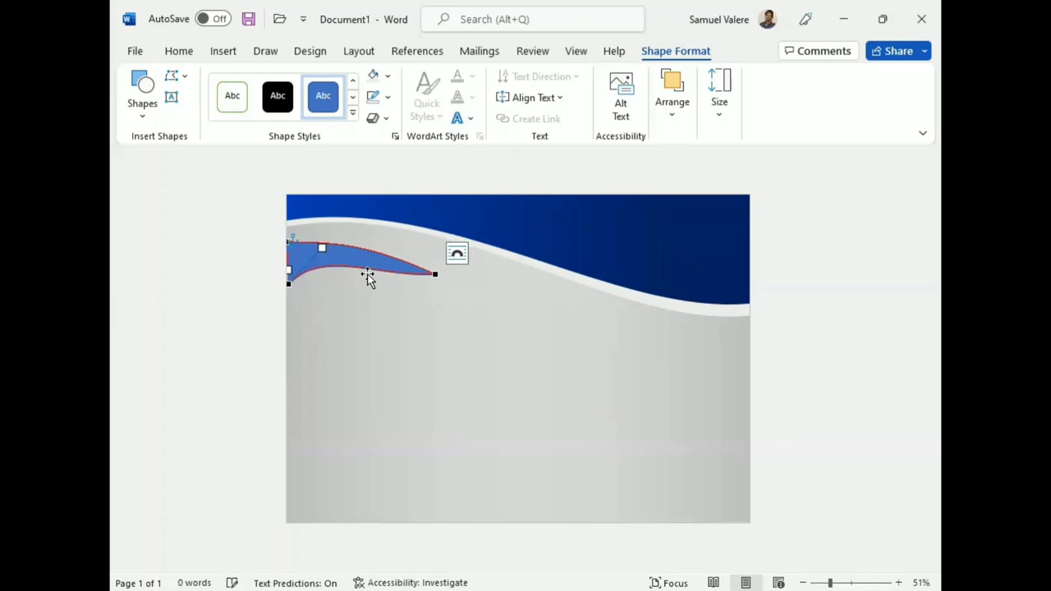
click(433, 275)
drag(378, 276, 460, 280)
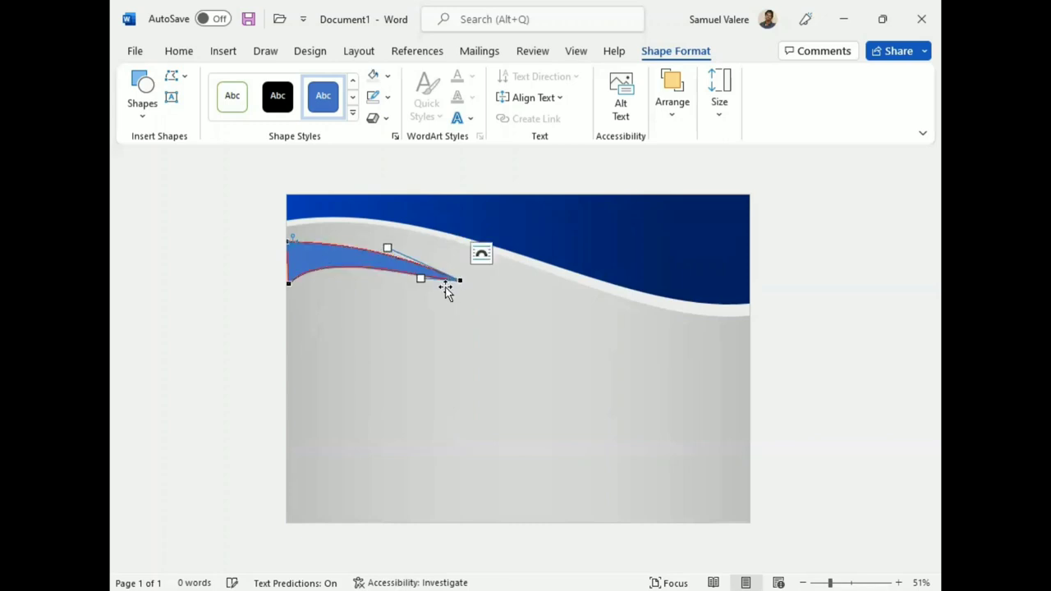
click(288, 282)
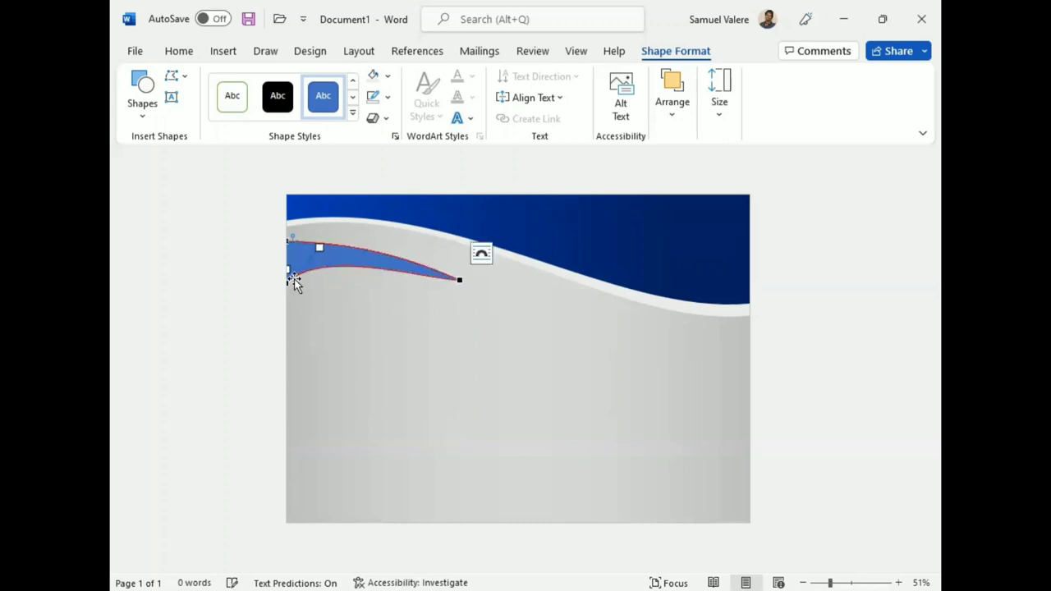
drag(326, 258, 321, 261)
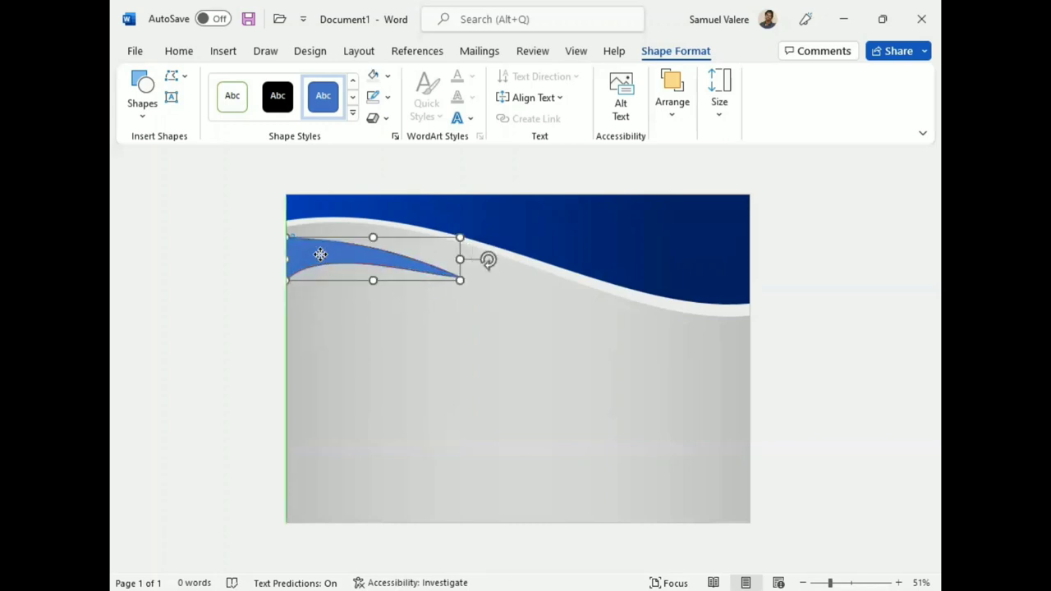
Remove the sliver's outline and give it a gradient fill with the second stop shifted left.
click(387, 96)
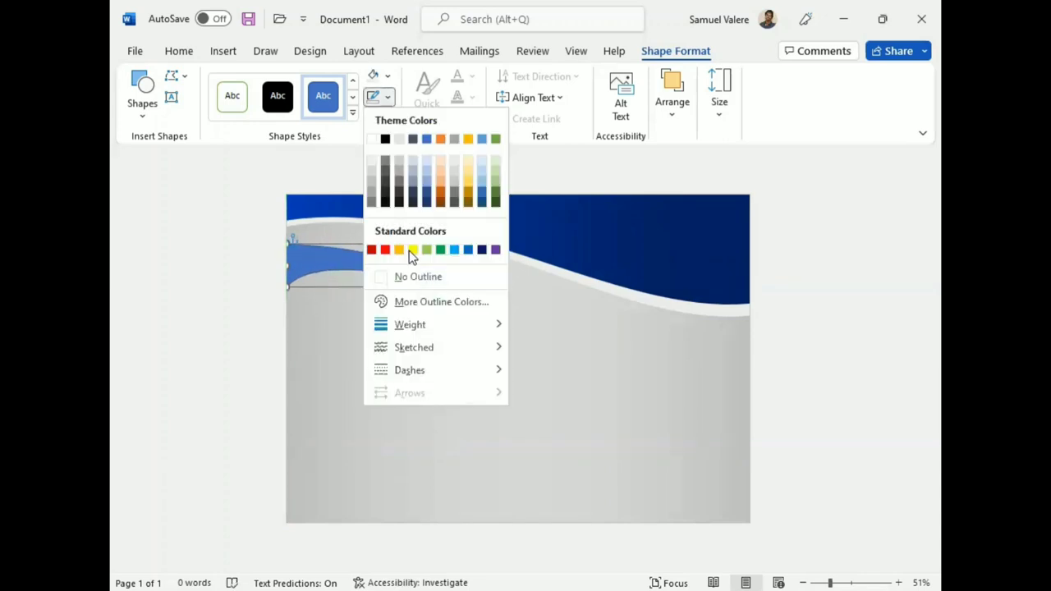
click(384, 276)
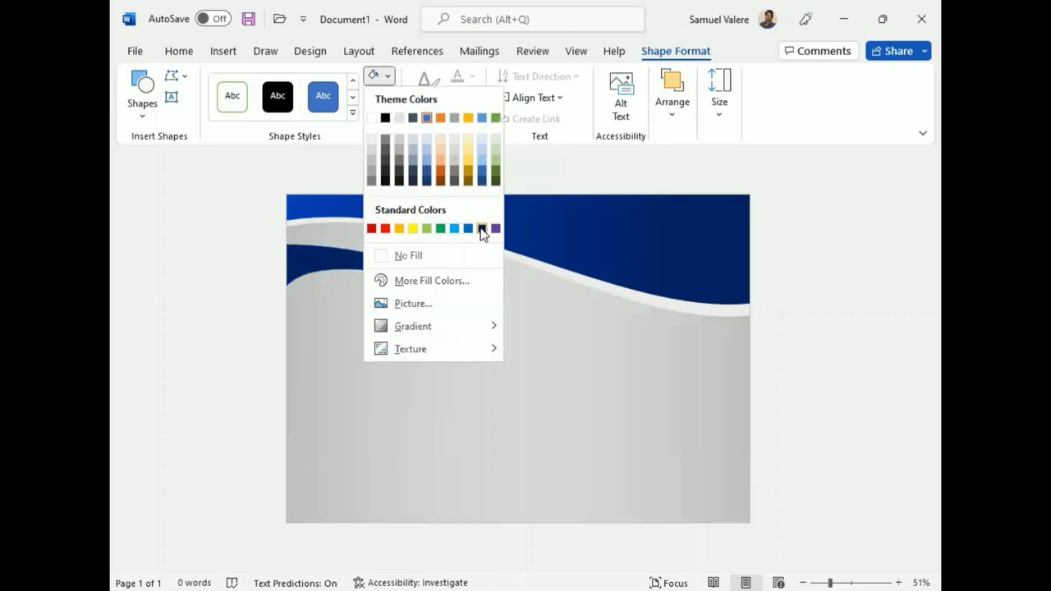
click(387, 76)
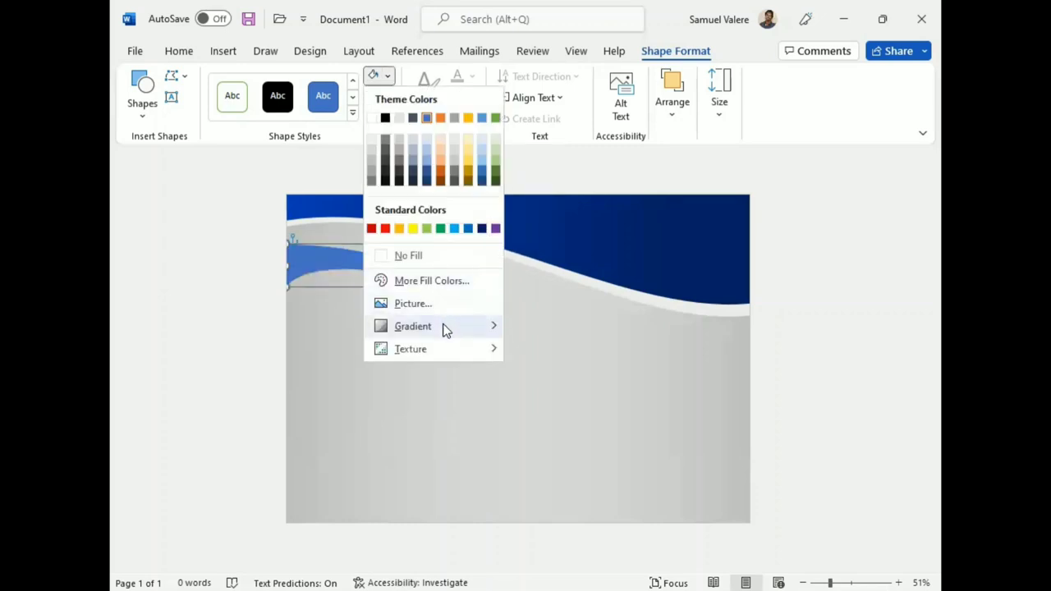
mouse_move(443, 326)
click(575, 570)
click(747, 296)
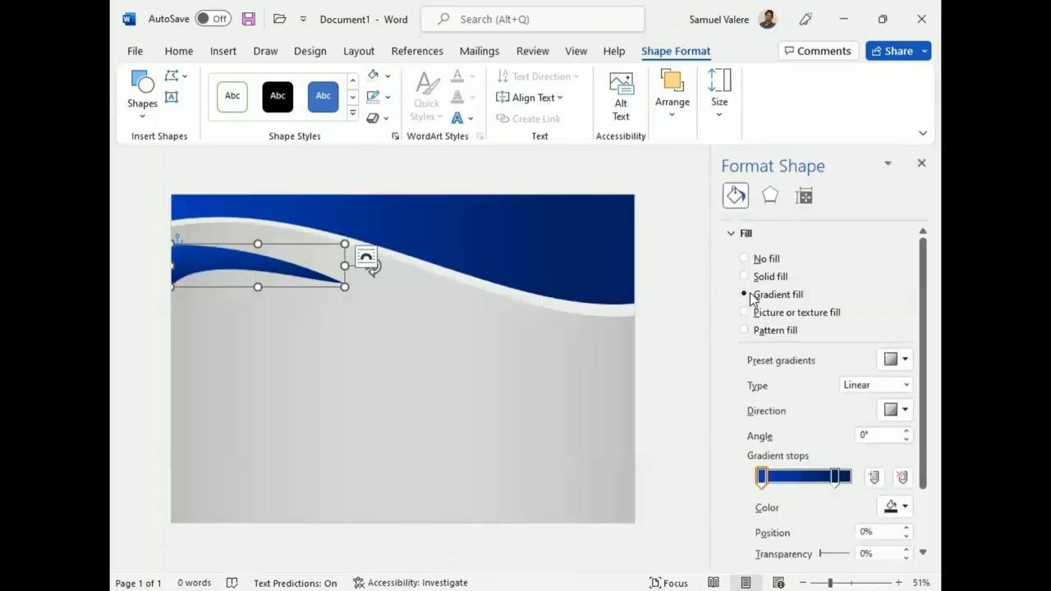
mouse_move(835, 476)
mouse_down()
mouse_move(815, 480)
mouse_move(828, 478)
mouse_up()
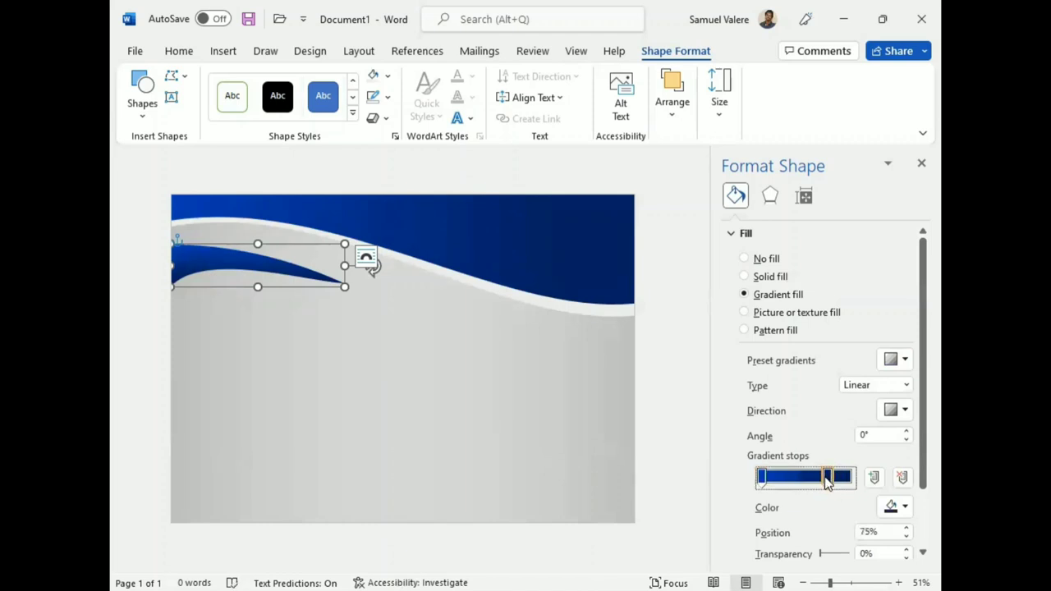
click(921, 163)
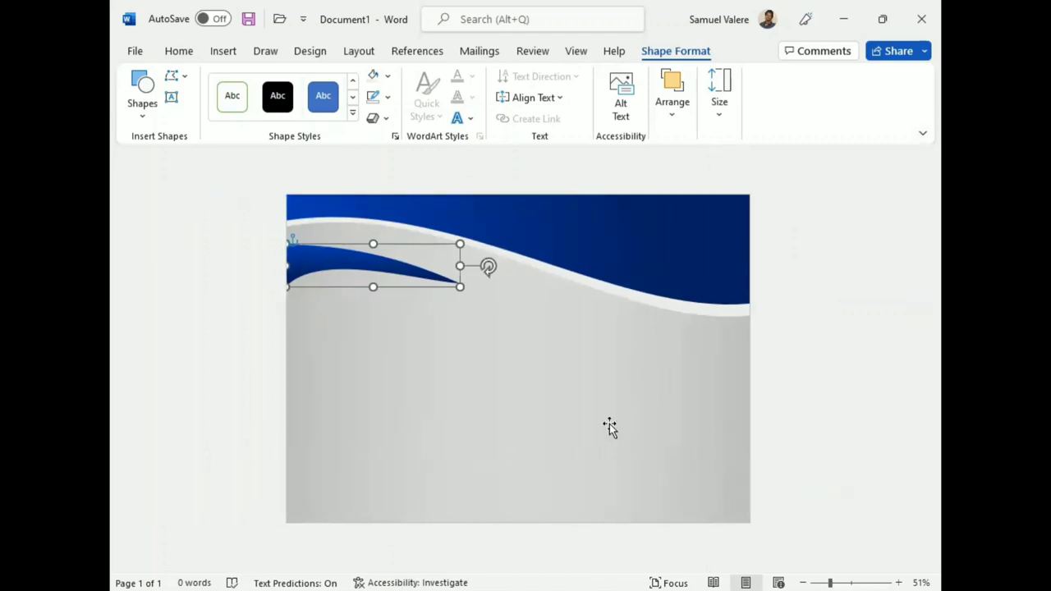
Nudge the sliver up and reshape its tip, upper and lower curves with Edit Points.
key(Up)
key(Up)
key(Up)
key(Up)
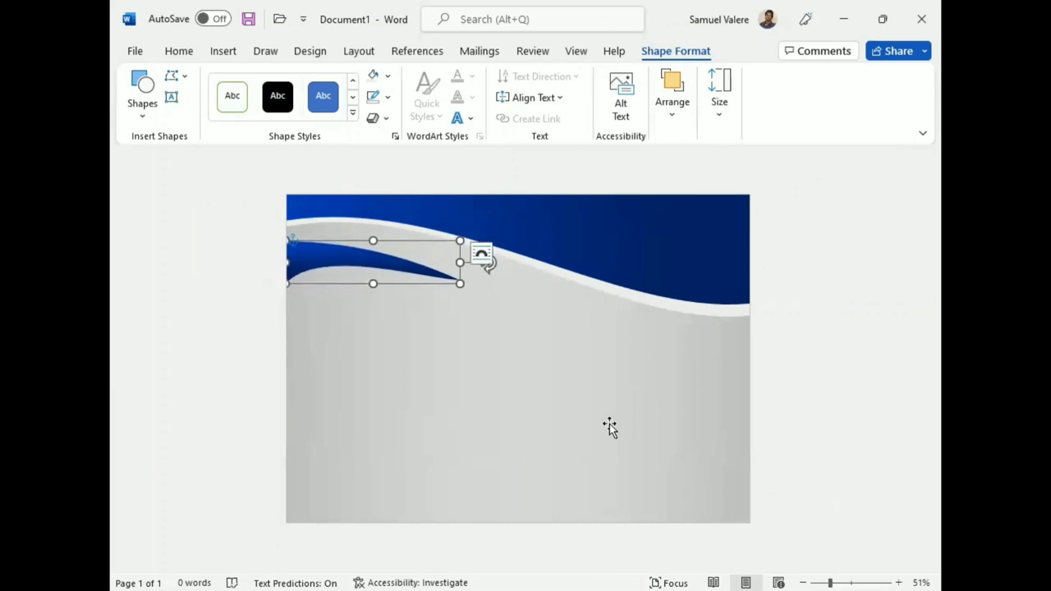
key(Up)
key(Up)
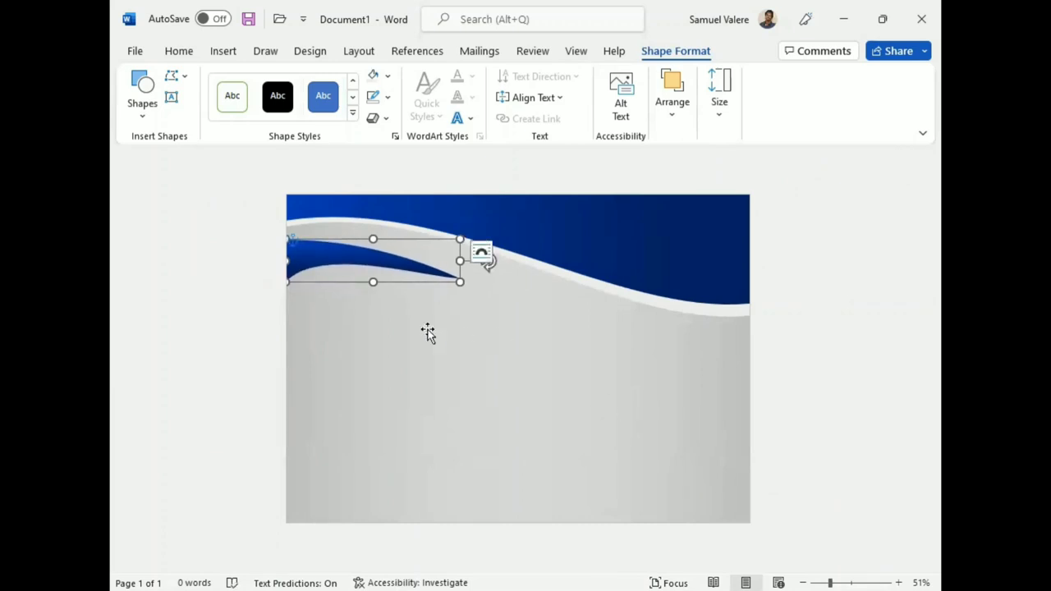
right_click(399, 267)
click(453, 314)
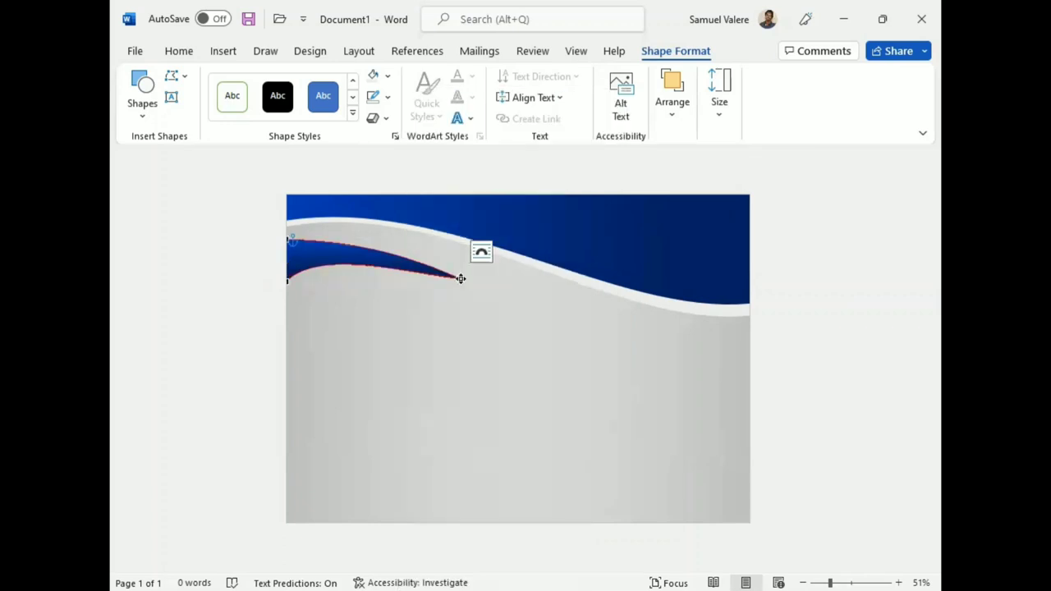
drag(461, 278, 471, 268)
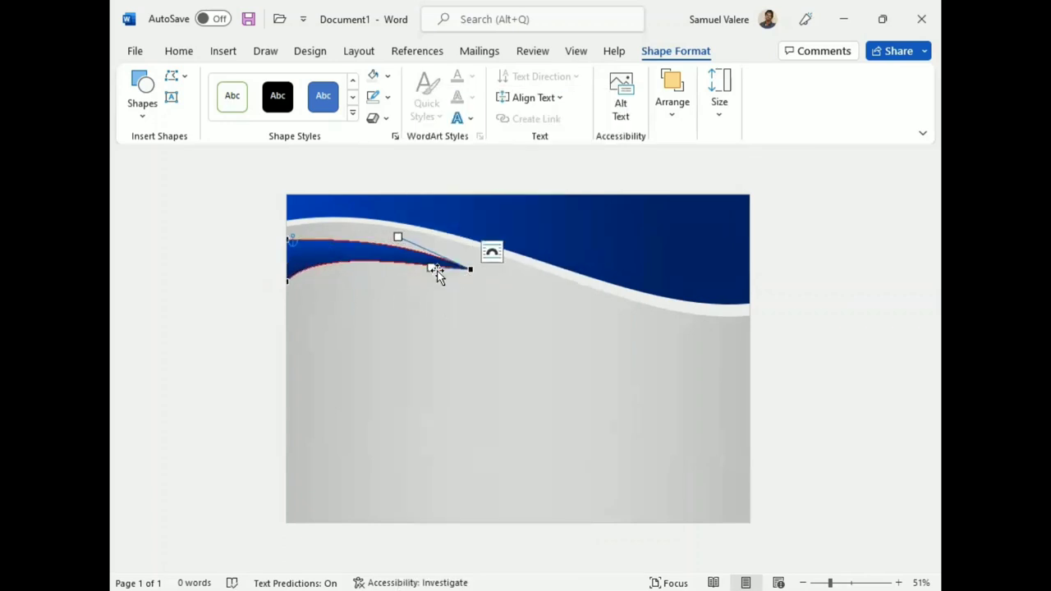
drag(398, 237, 397, 225)
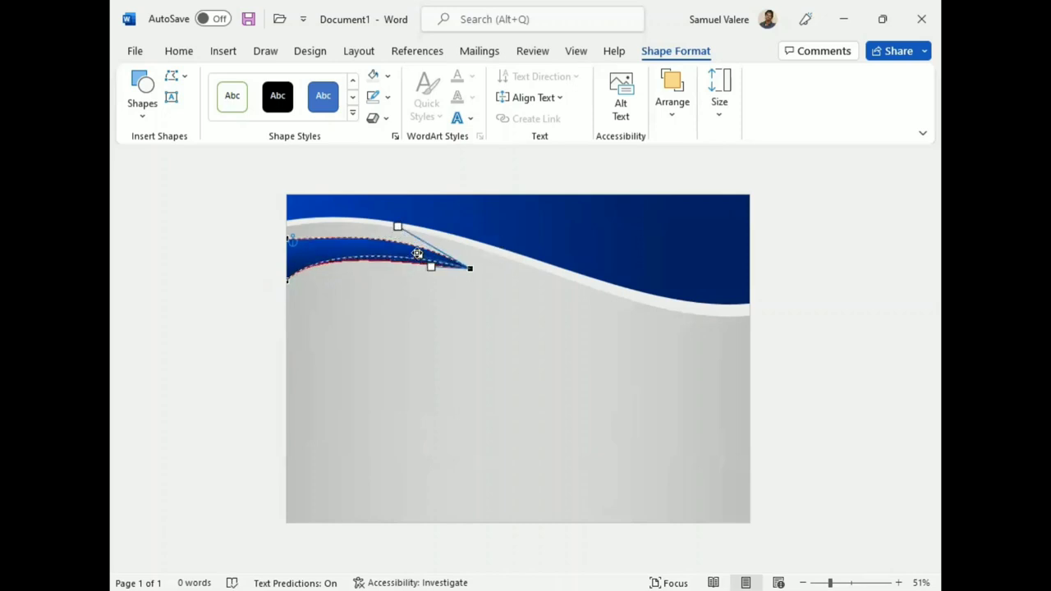
drag(423, 259, 419, 255)
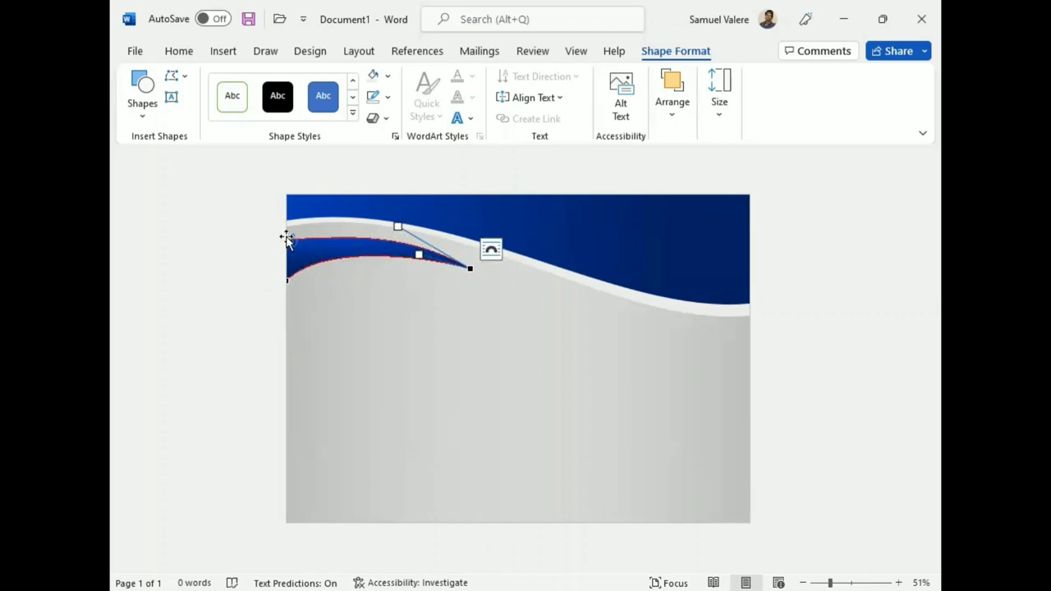
click(287, 280)
mouse_move(318, 247)
mouse_down()
mouse_move(331, 246)
mouse_move(329, 234)
mouse_up()
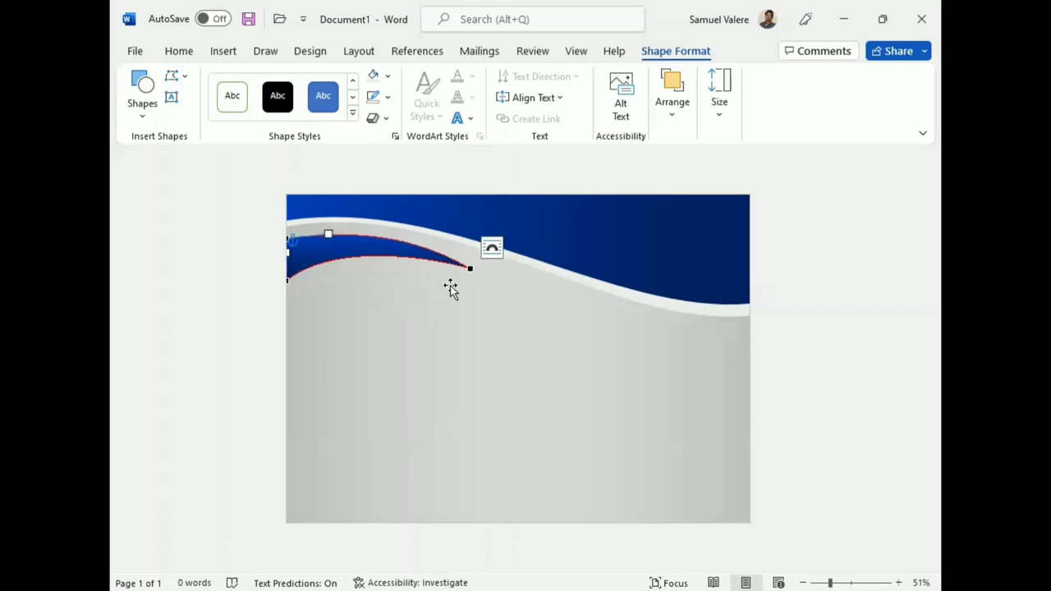
Extend the sliver's tip beside the white wave line and smooth its lower and left curves.
drag(470, 268, 509, 277)
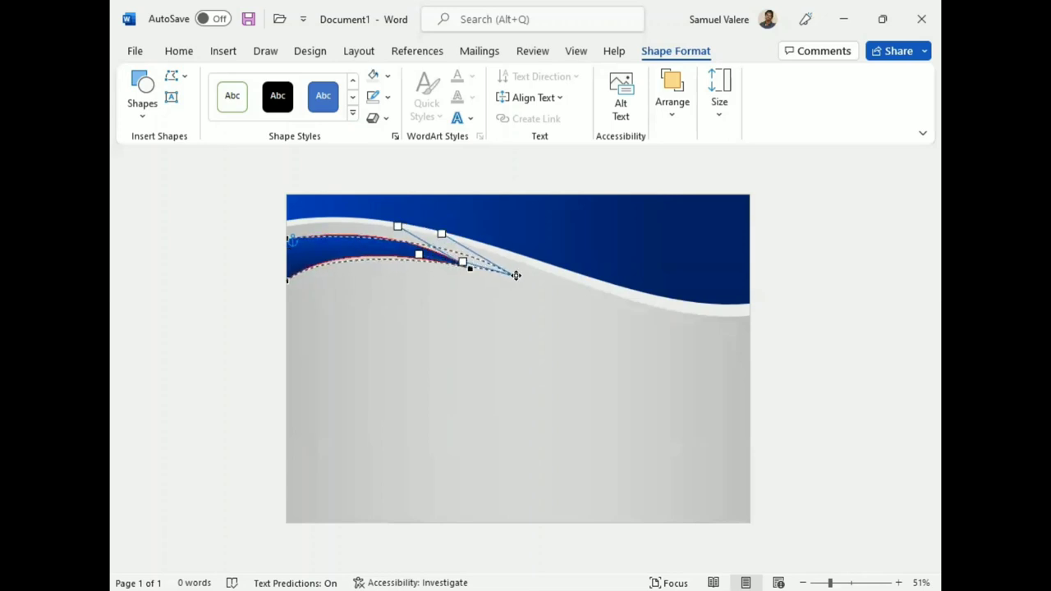
drag(509, 277, 513, 276)
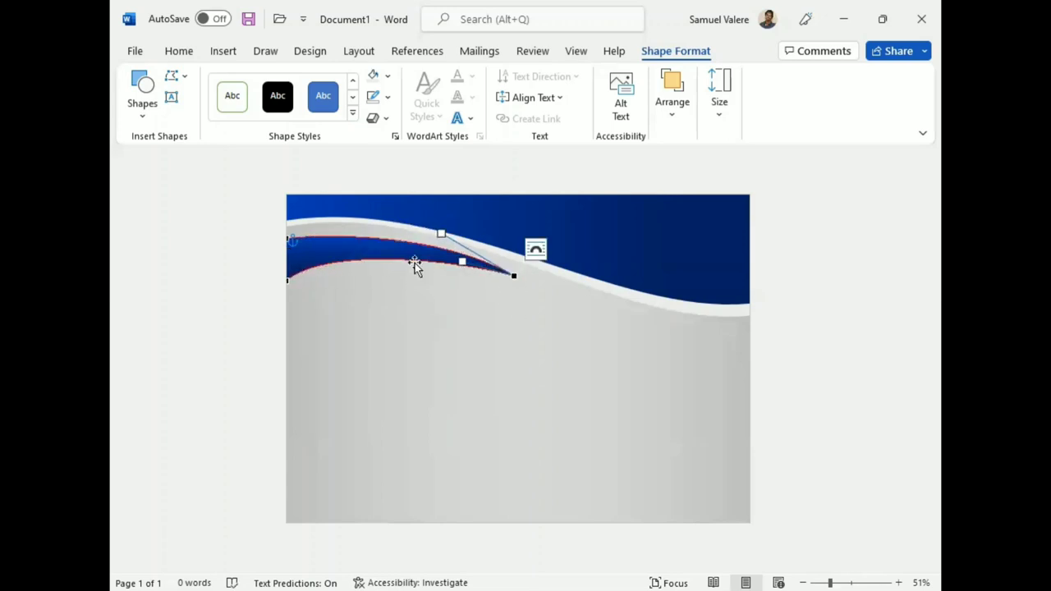
drag(460, 261, 414, 239)
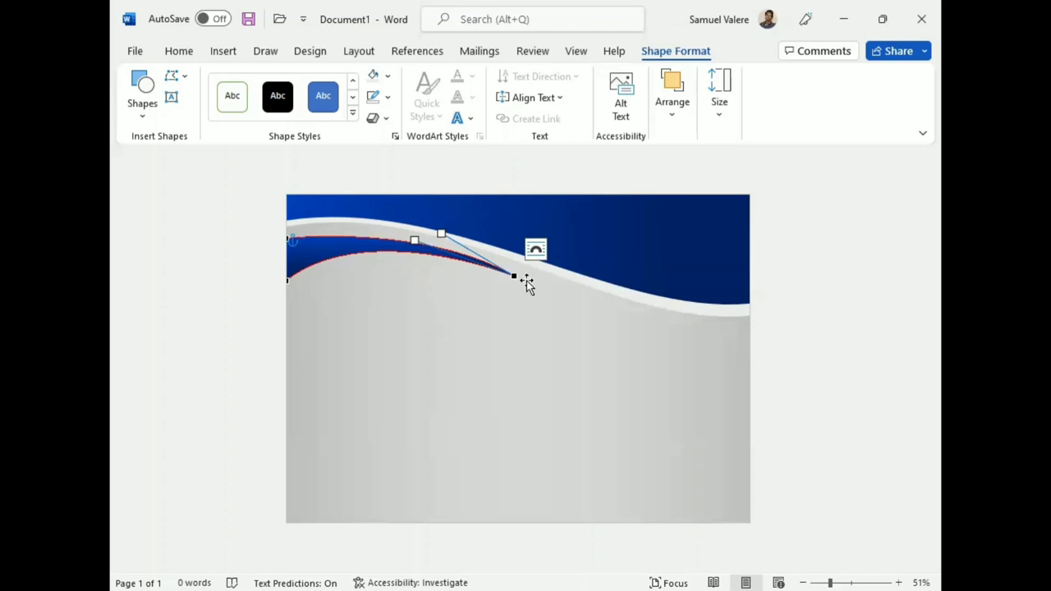
drag(441, 234, 444, 238)
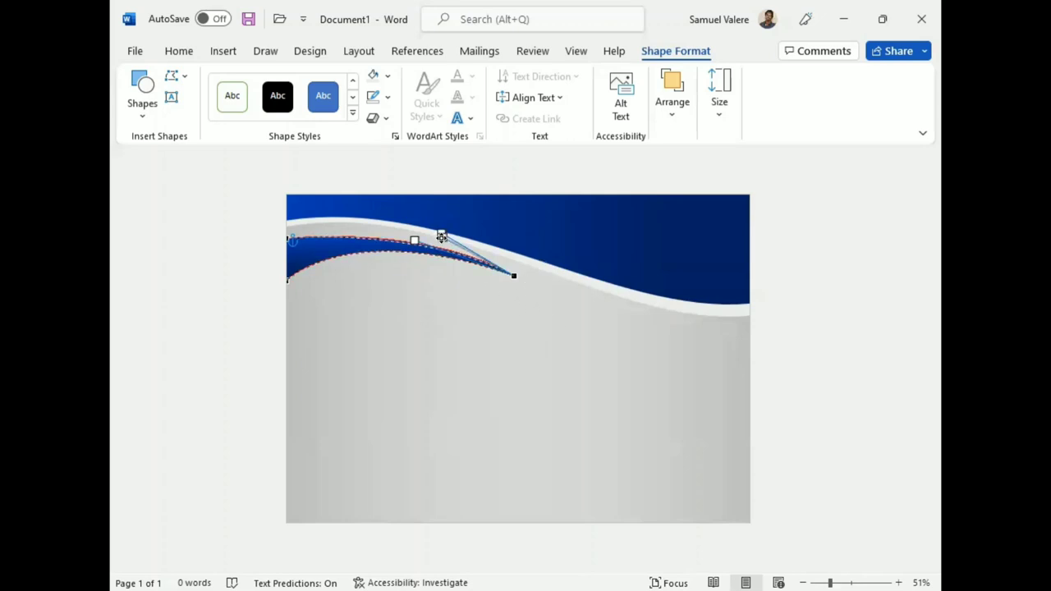
click(287, 279)
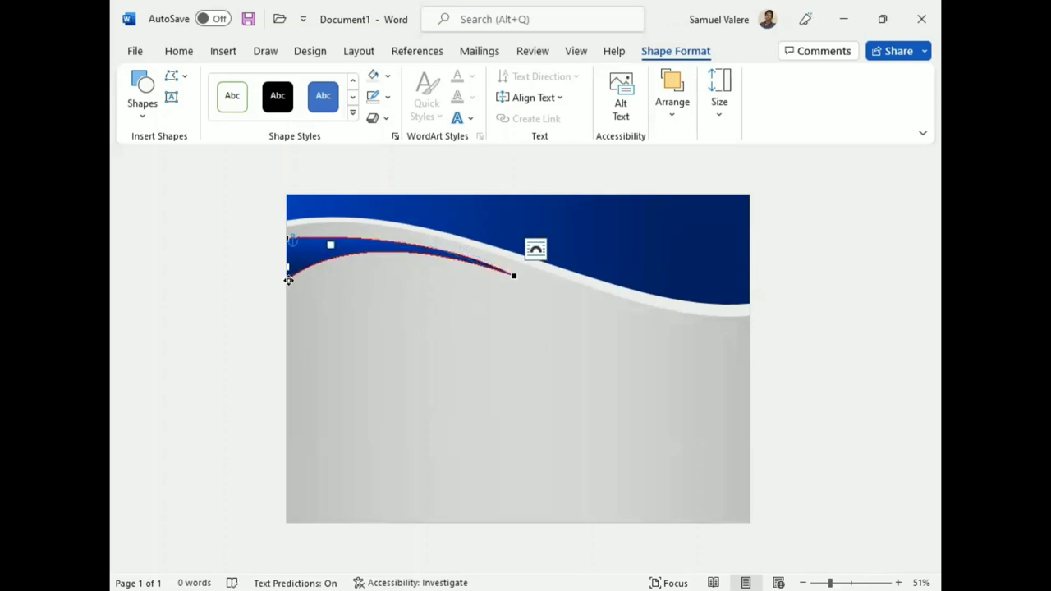
drag(331, 243, 413, 243)
click(514, 275)
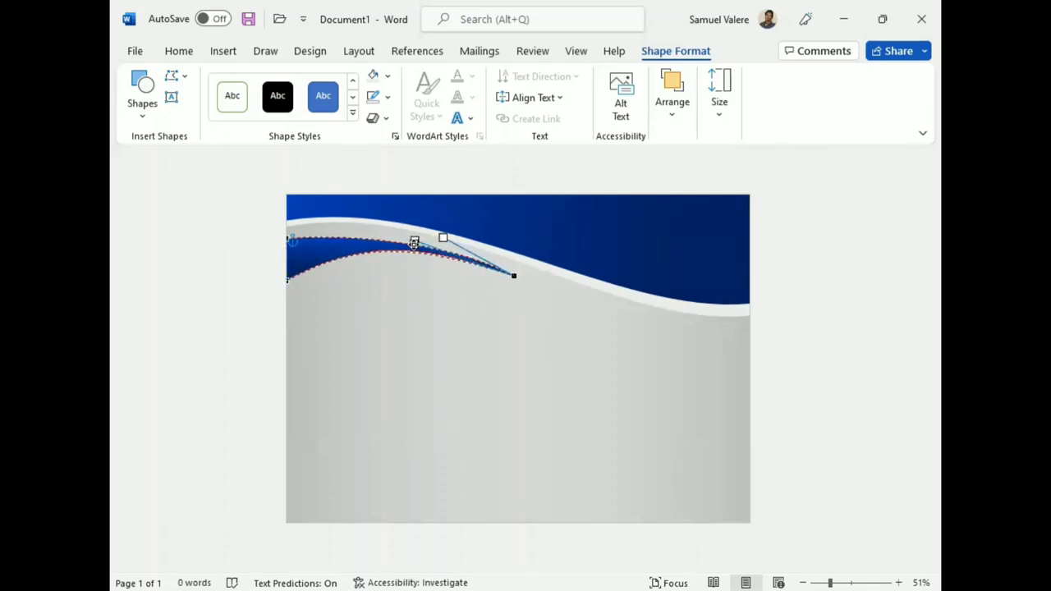
click(383, 321)
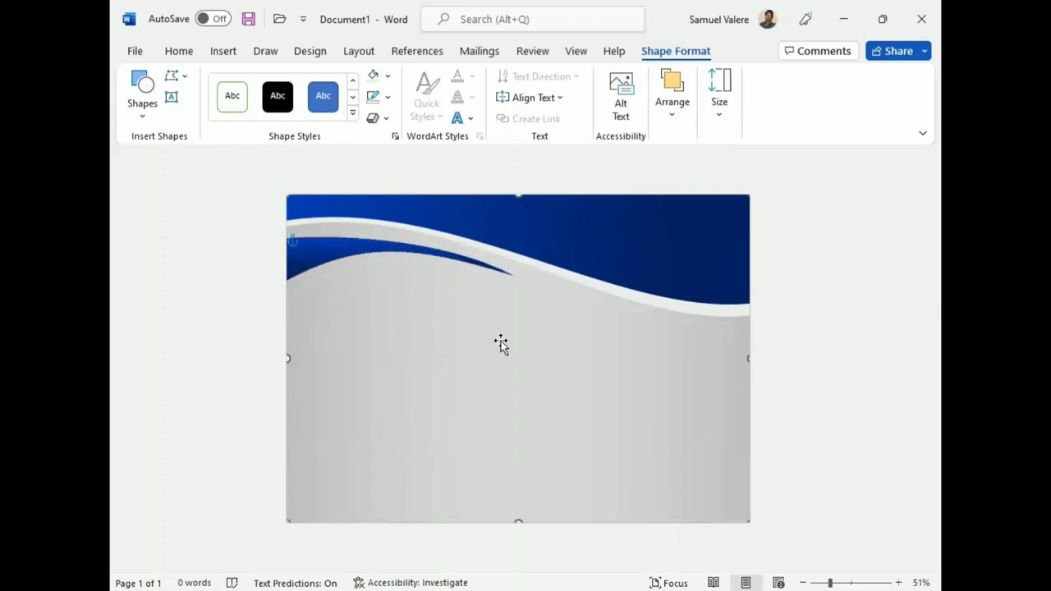
Draw a text box over the navy header and set the Certificate word to Baskerville Old Face.
click(174, 98)
drag(739, 259, 516, 204)
text(Certificate)
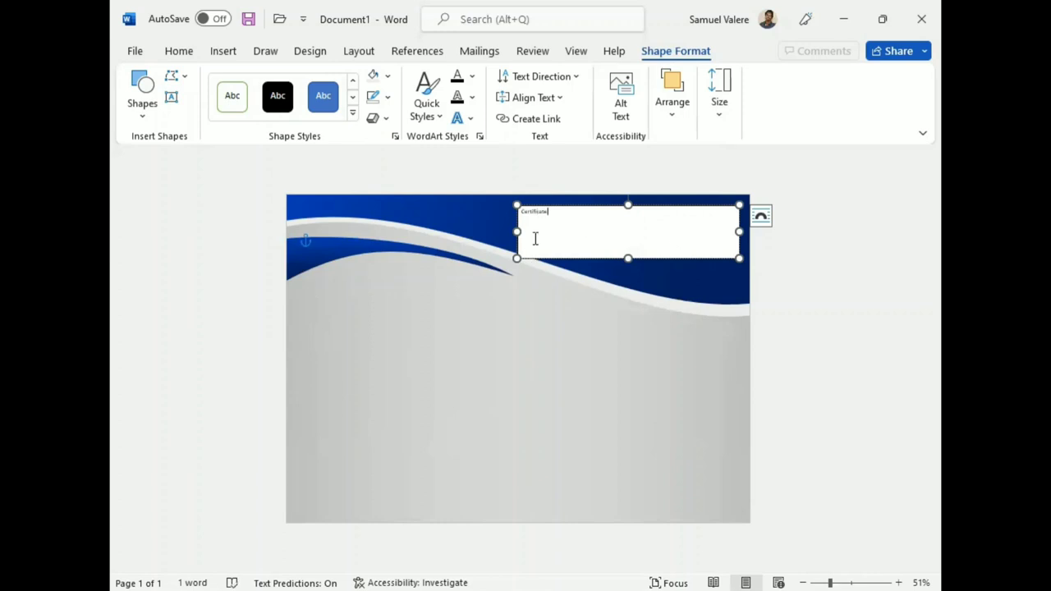
double_click(534, 212)
click(178, 51)
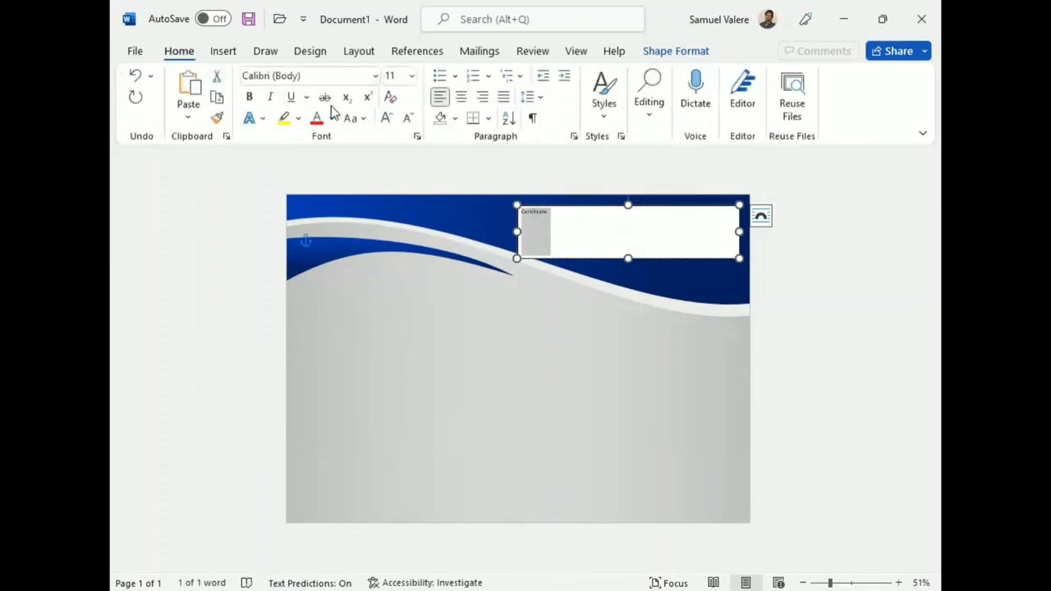
click(320, 74)
text(Pa)
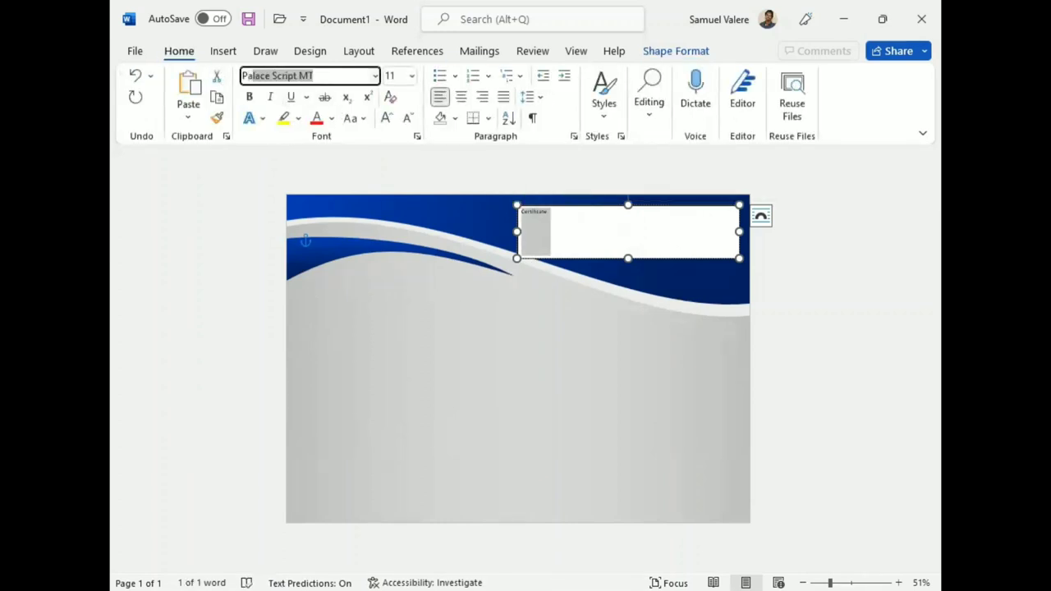
key(BackSpace)
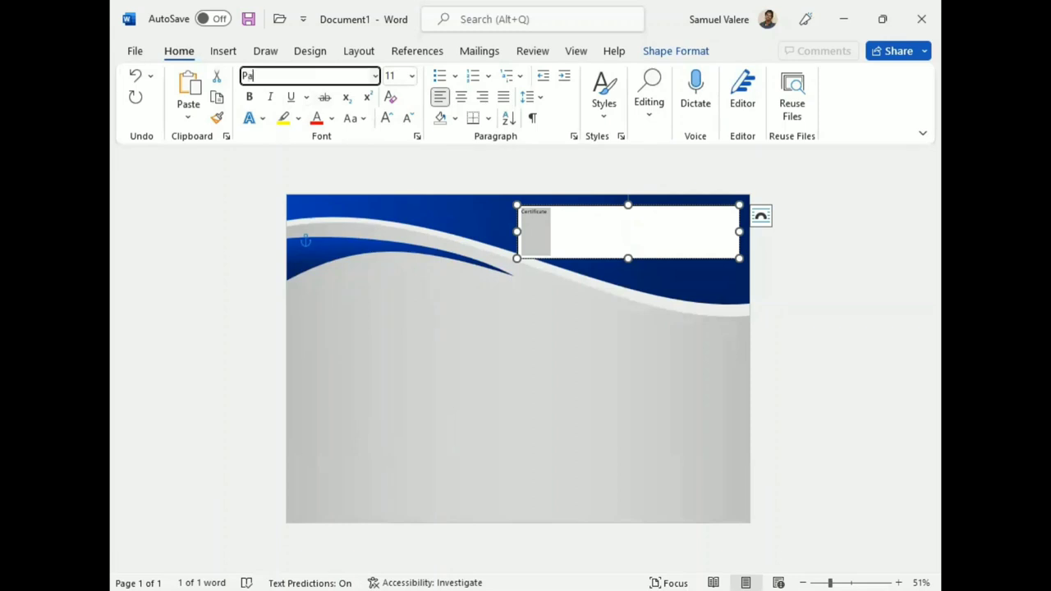
text(Baskerville Old Face)
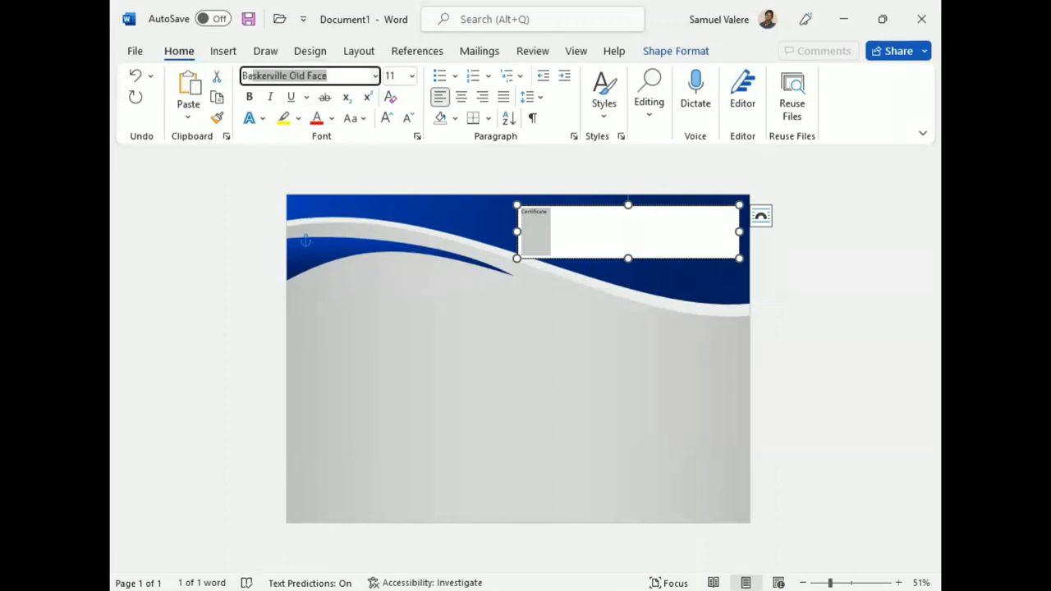
key(Return)
Make the title all-capital CERTIFICATE, centred, at 60 pt.
click(386, 118)
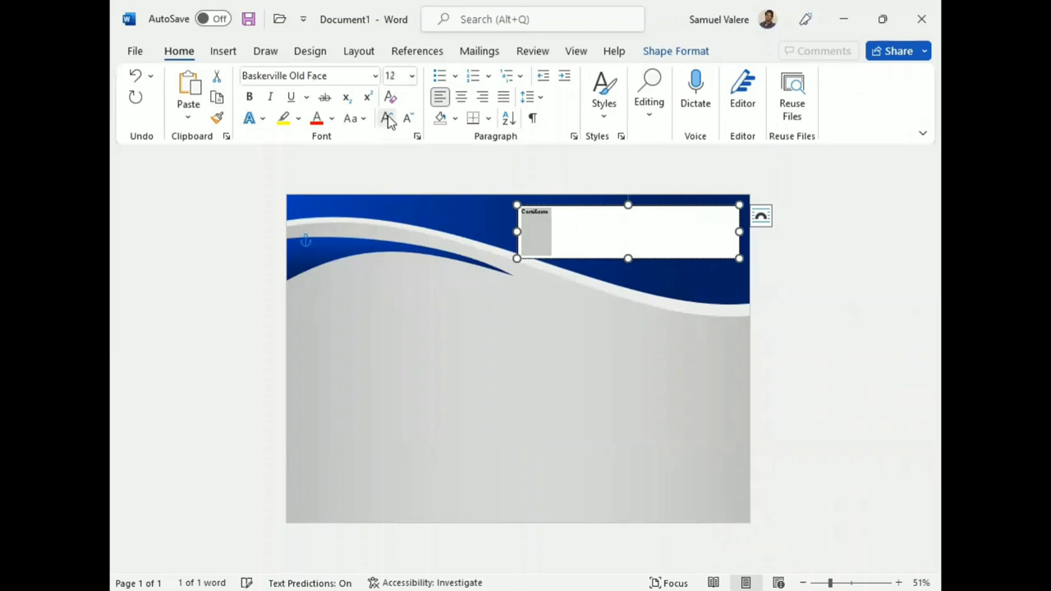
click(387, 118)
click(387, 118)
click(387, 118)
click(386, 118)
click(387, 119)
click(386, 118)
click(387, 118)
click(387, 118)
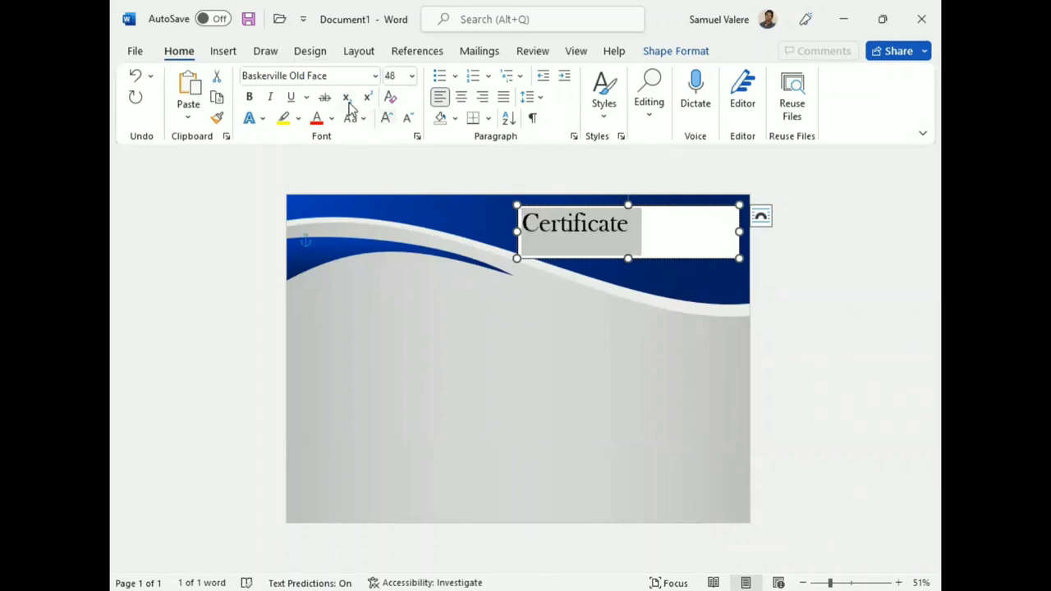
click(365, 118)
click(387, 182)
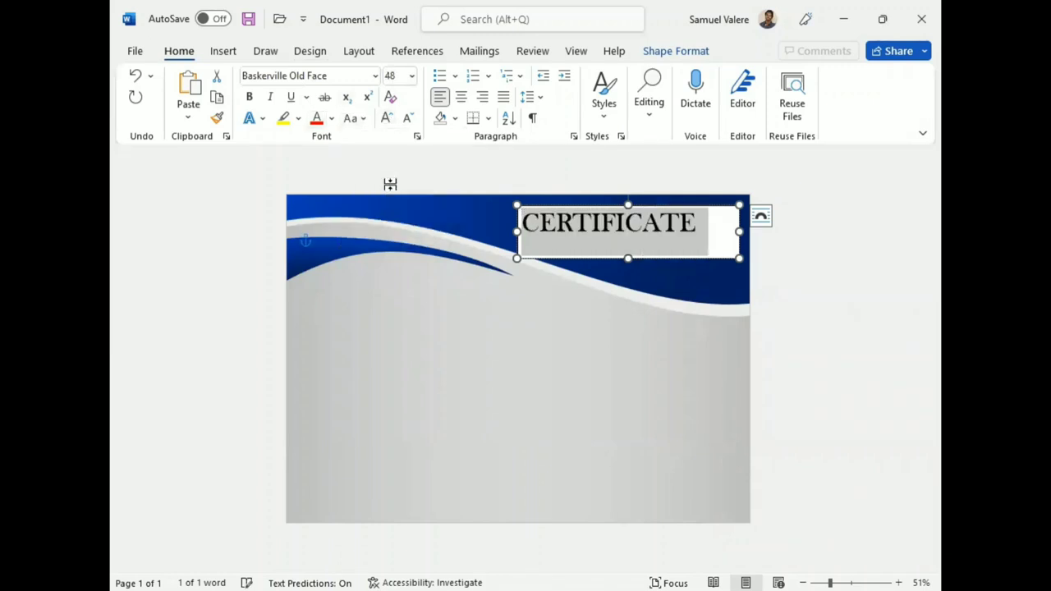
key(ctrl+e)
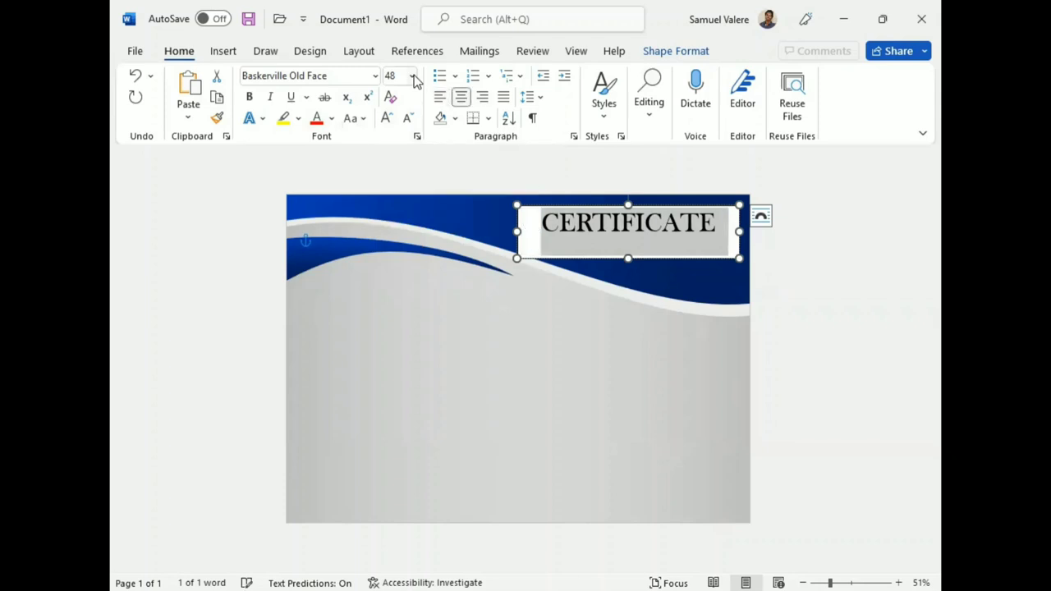
click(386, 119)
click(408, 118)
text(60)
key(Return)
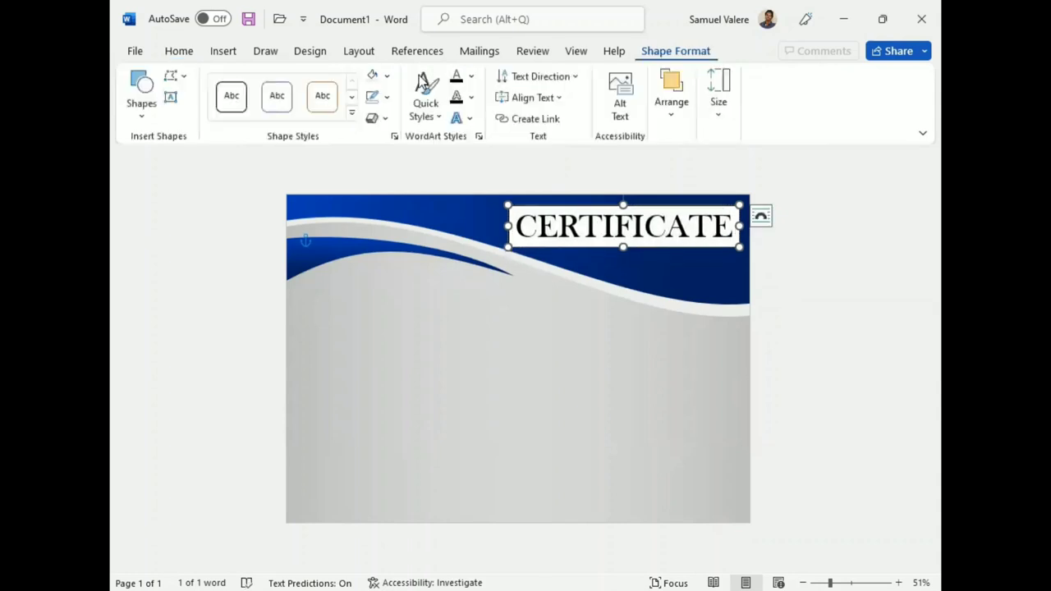
Give the title box no outline and no fill, and make the CERTIFICATE text white.
click(388, 98)
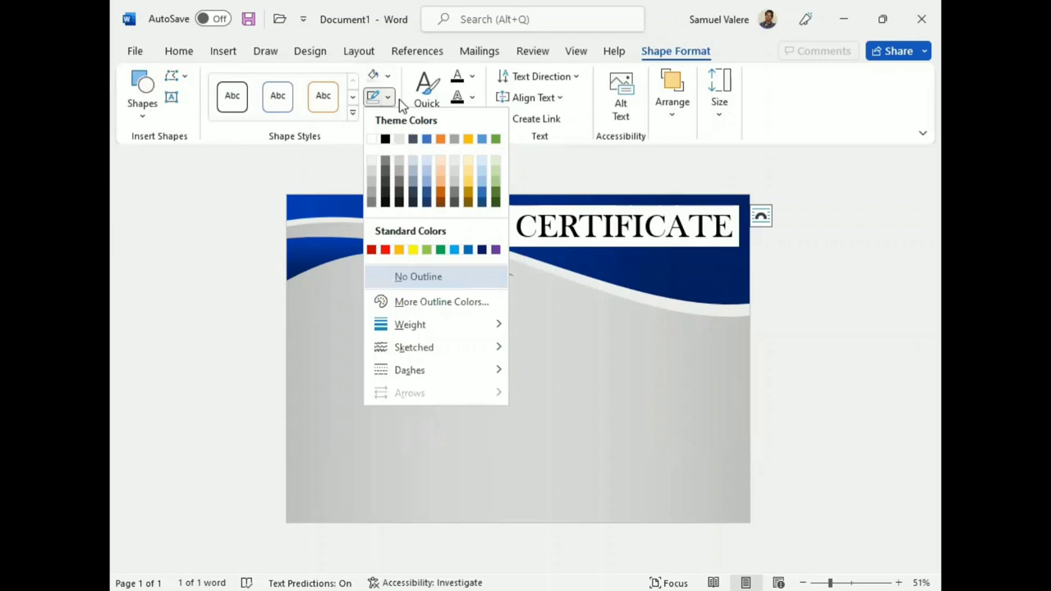
click(390, 76)
click(395, 238)
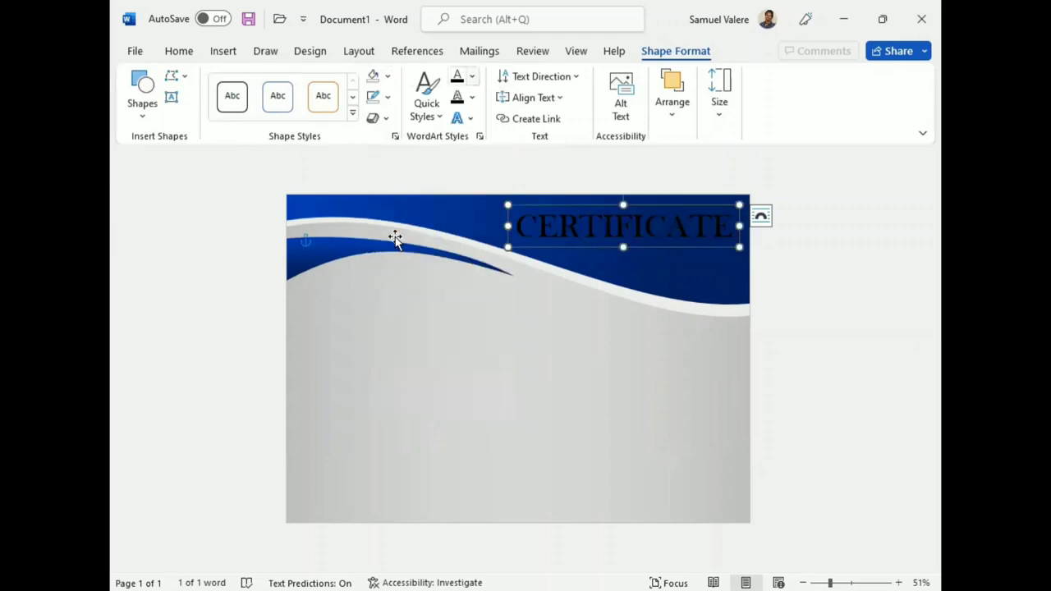
click(472, 75)
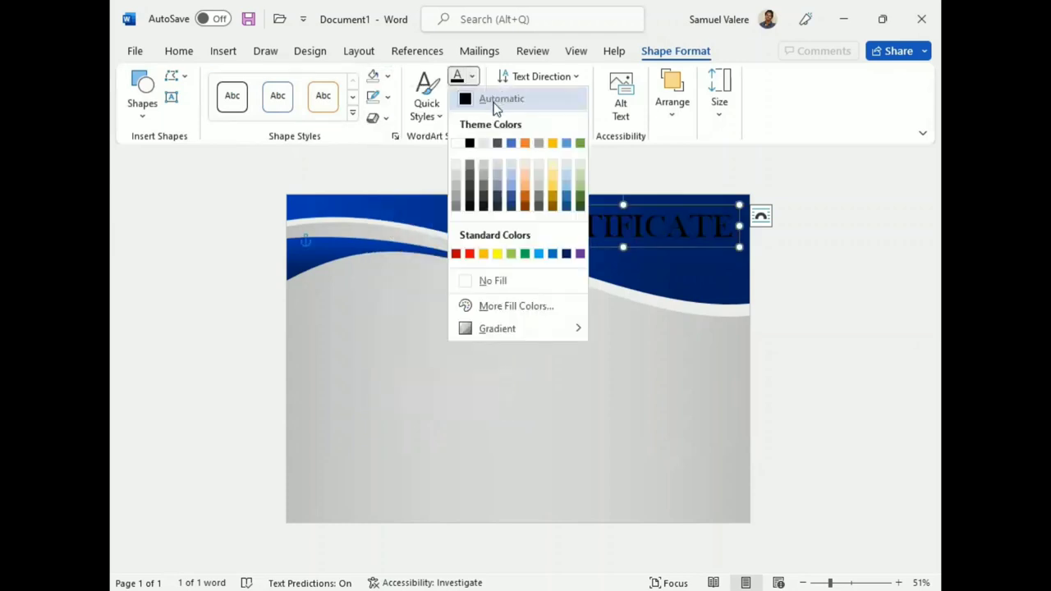
click(521, 156)
Set the title to 55 pt and align its box with the page's right edge.
key(Right)
key(Right)
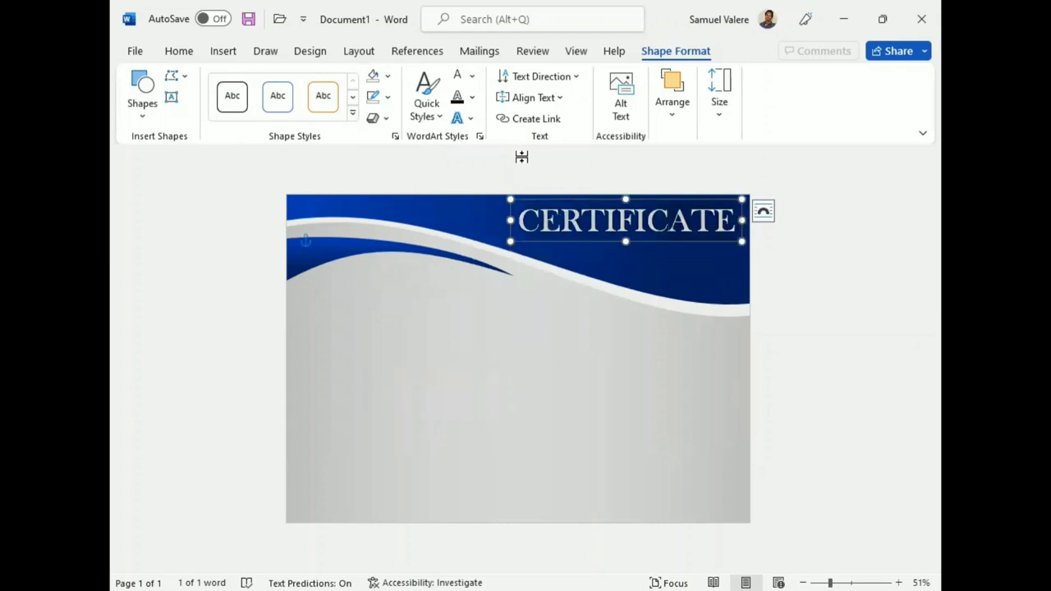
key(ctrl+a)
click(584, 171)
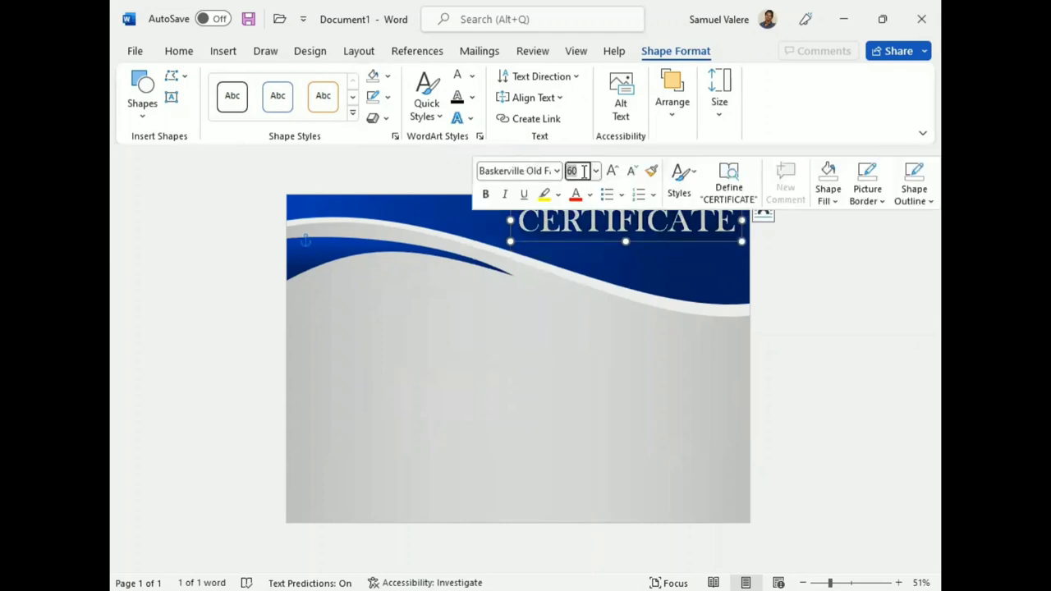
text(55)
key(Return)
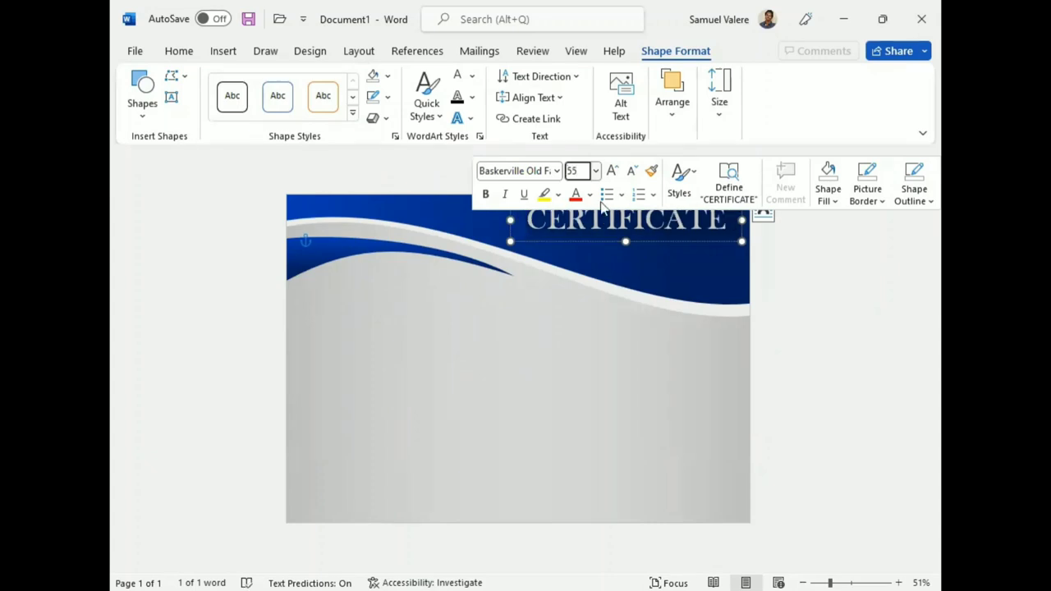
click(602, 207)
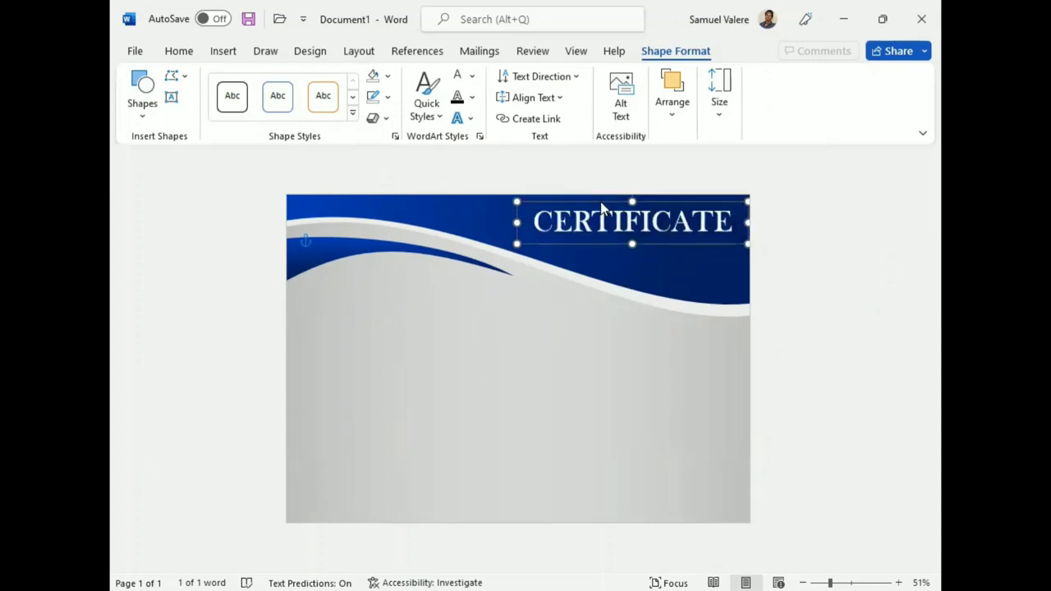
drag(602, 207, 603, 209)
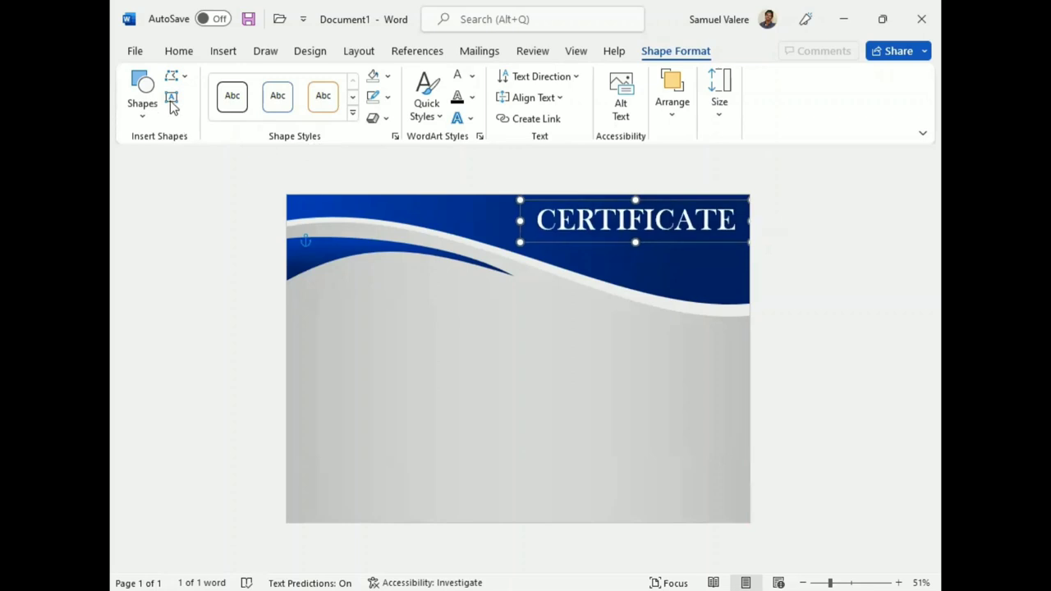
Duplicate the CERTIFICATE box below the title and type 'Of Excellence' in the copy.
key(ctrl+d)
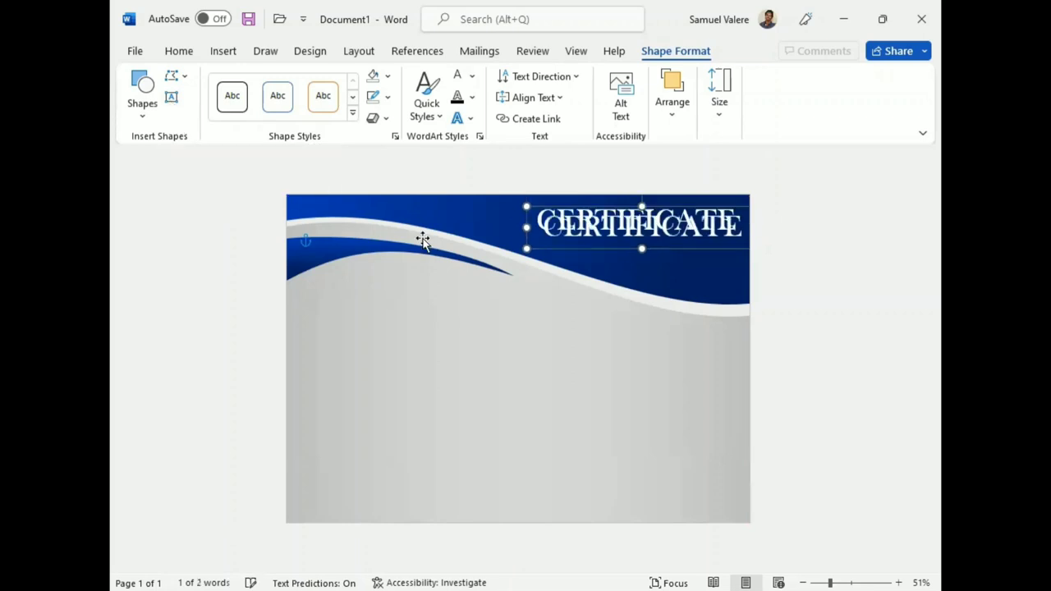
key(Down)
key(Down)
key(Down)
key(Right)
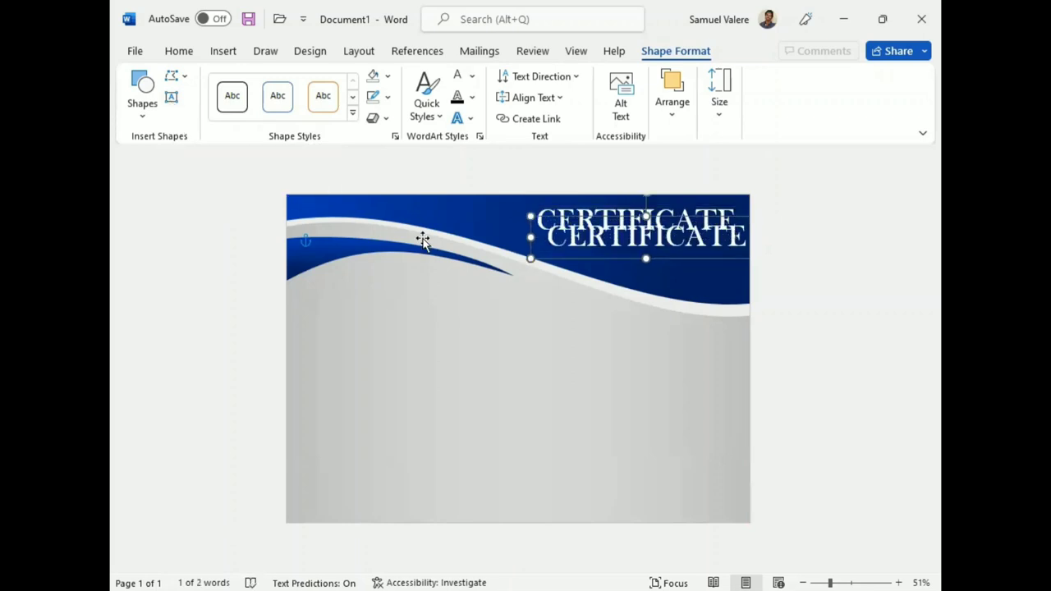
text(Of)
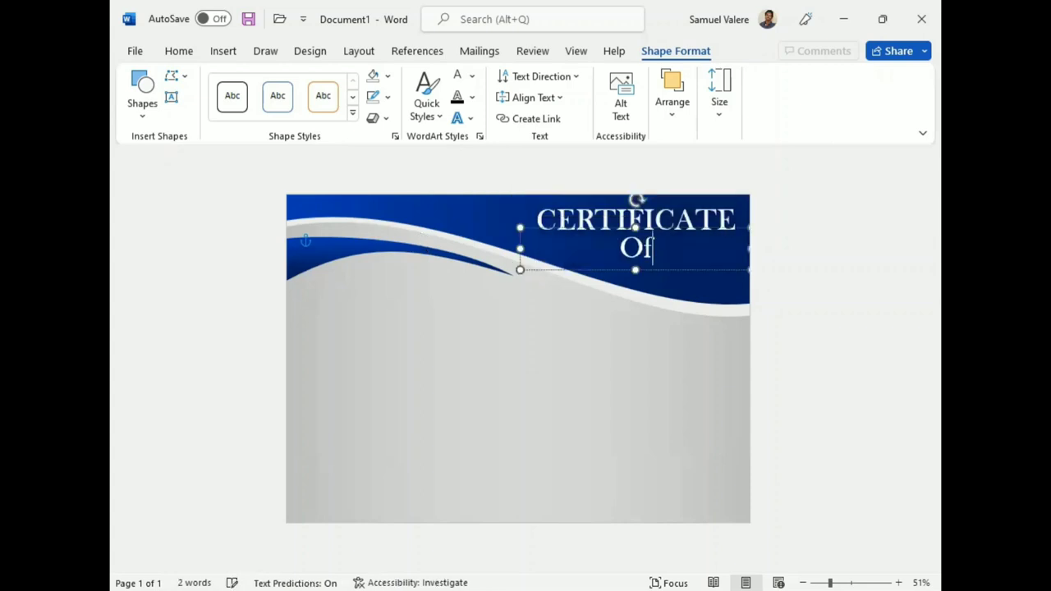
text( Excellen)
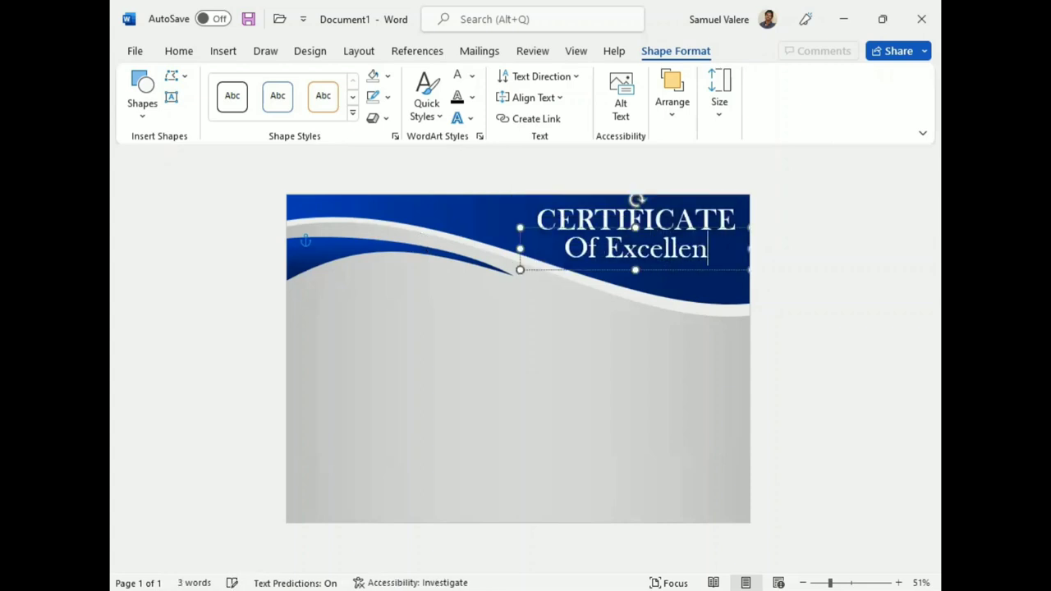
text(ce)
Make the subtitle all-capital OF EXCELLENCE at 26 pt.
drag(721, 248, 552, 248)
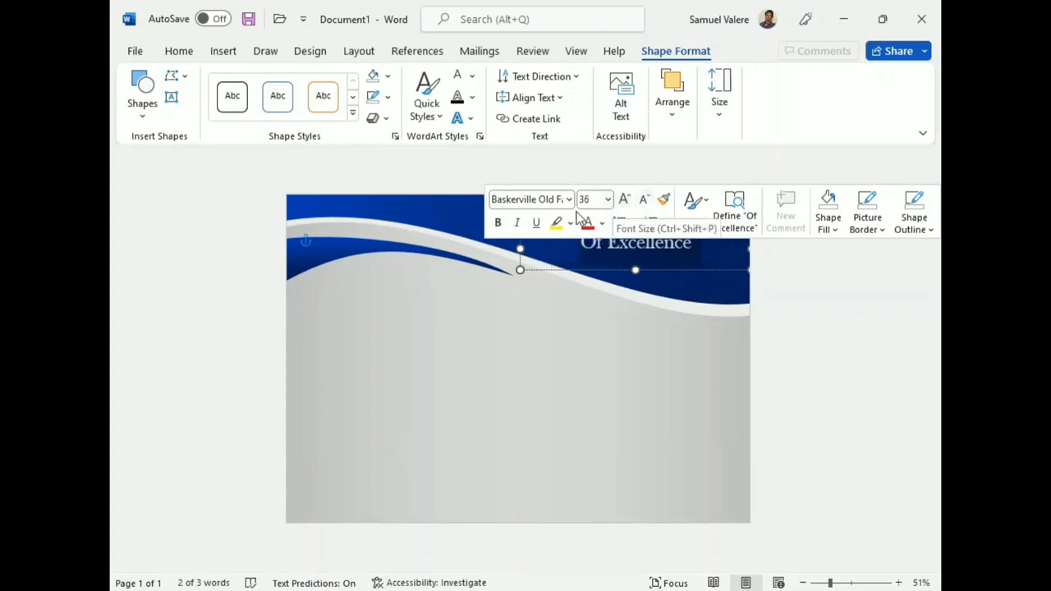
click(177, 53)
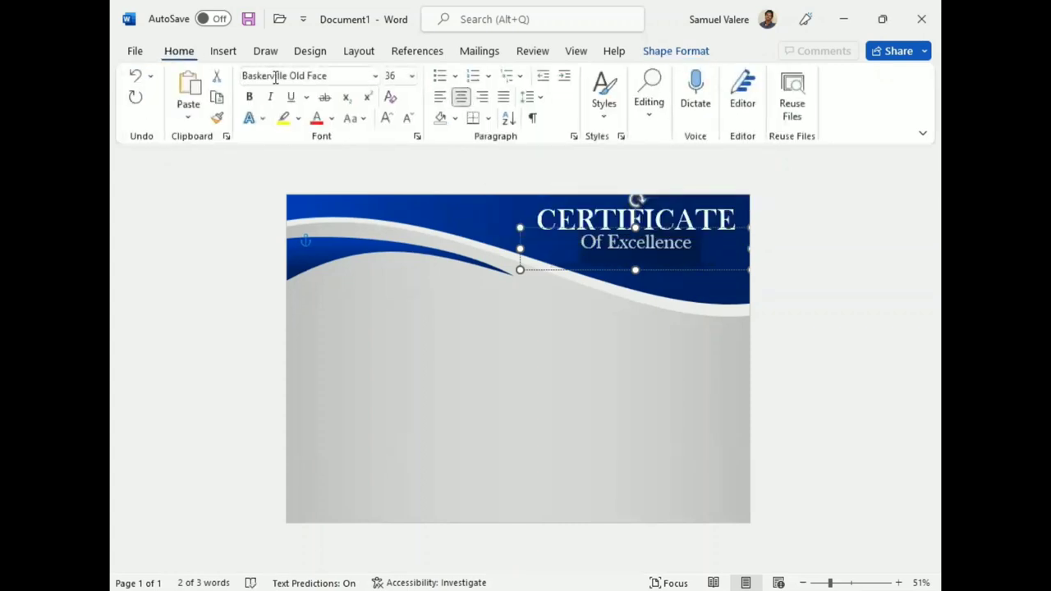
click(358, 120)
click(391, 185)
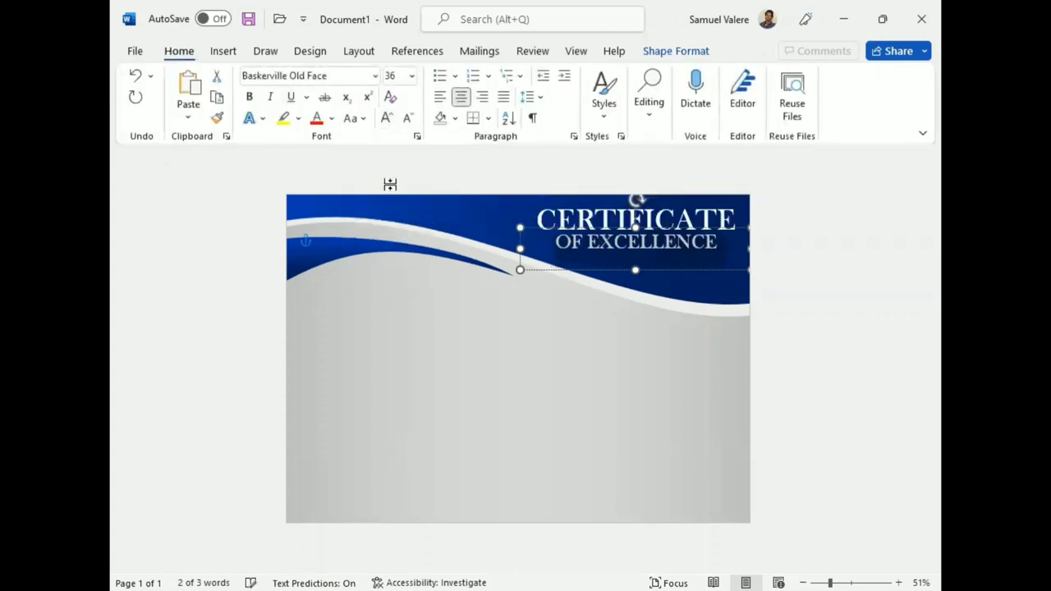
click(408, 120)
click(407, 120)
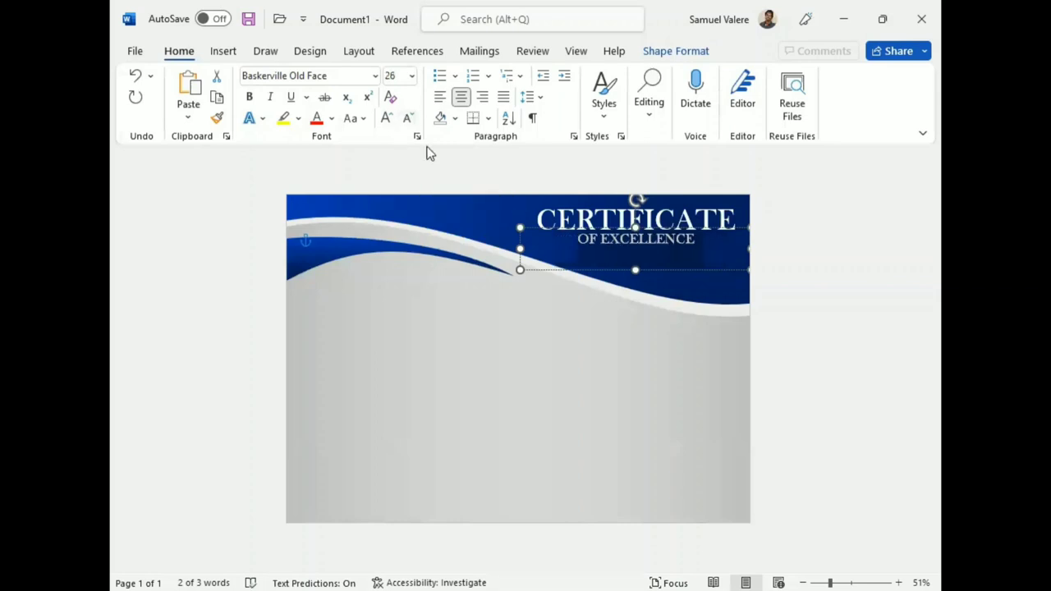
Resize the OF EXCELLENCE box under the title and lower both heading boxes slightly.
drag(520, 248, 622, 248)
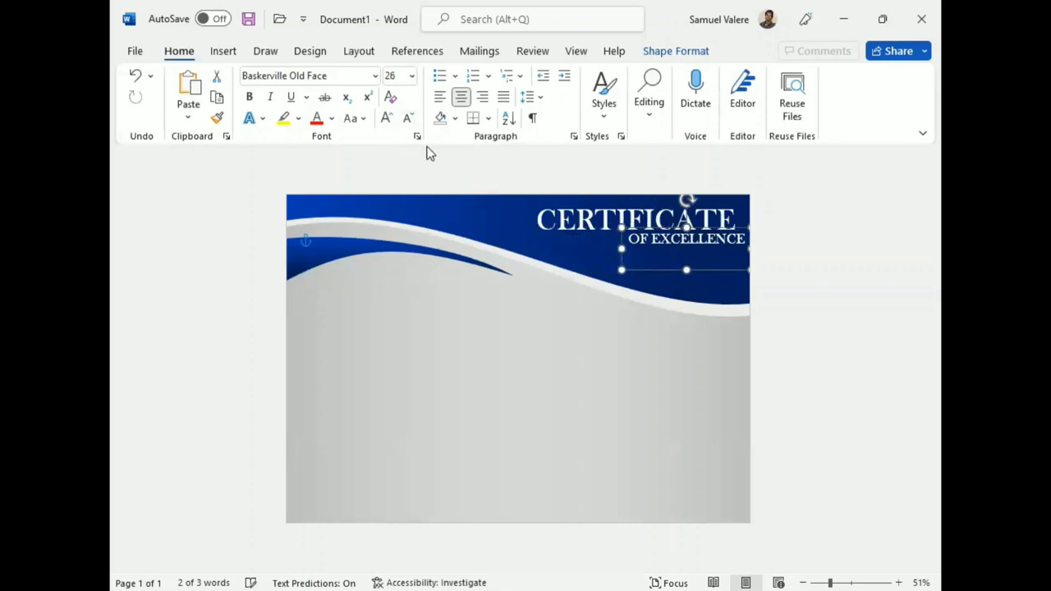
drag(686, 269, 660, 276)
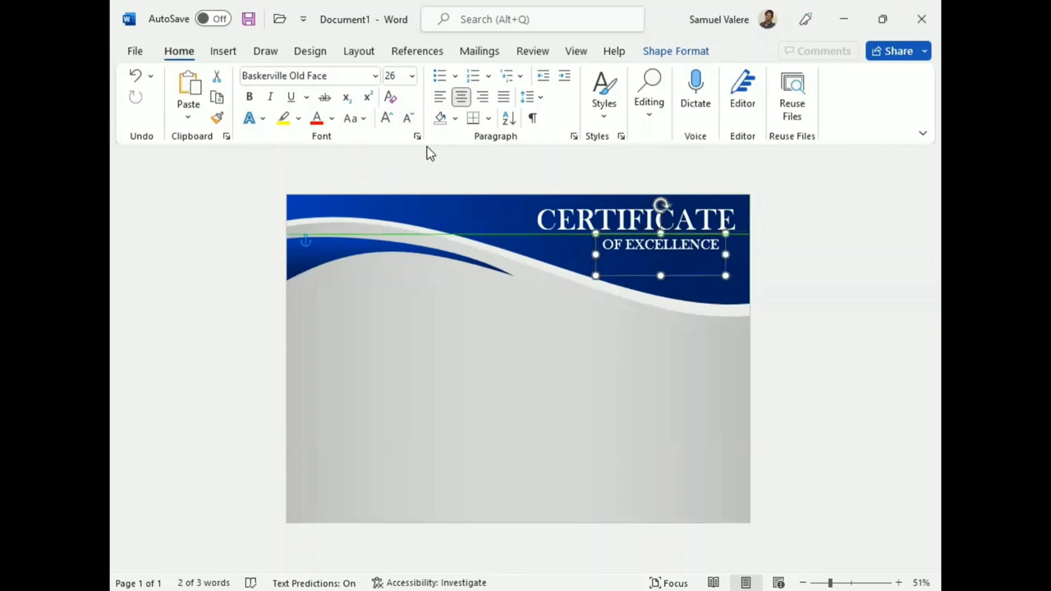
key(Right)
key(Right)
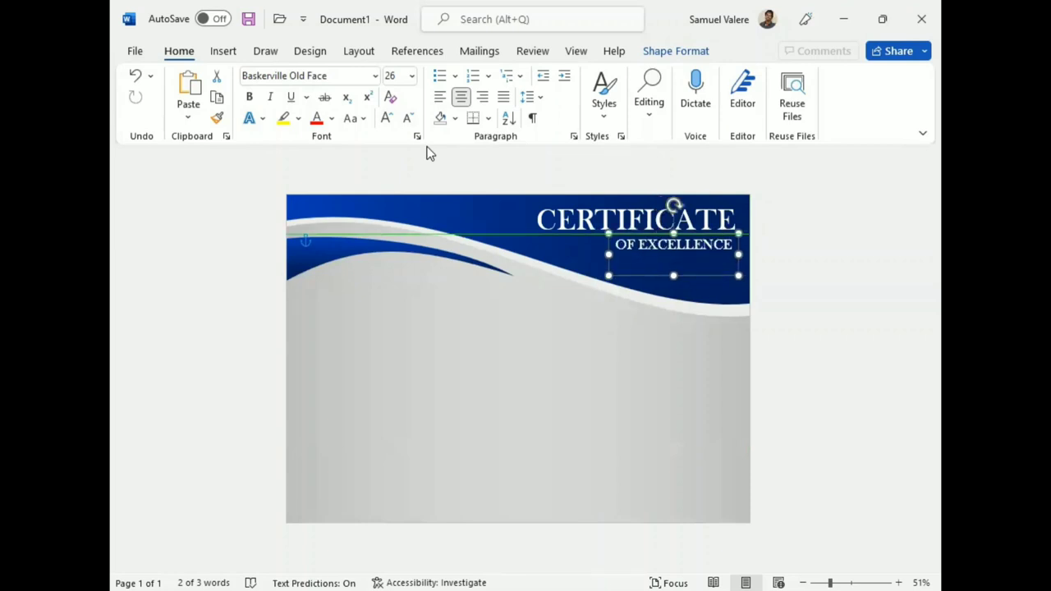
drag(673, 276, 671, 257)
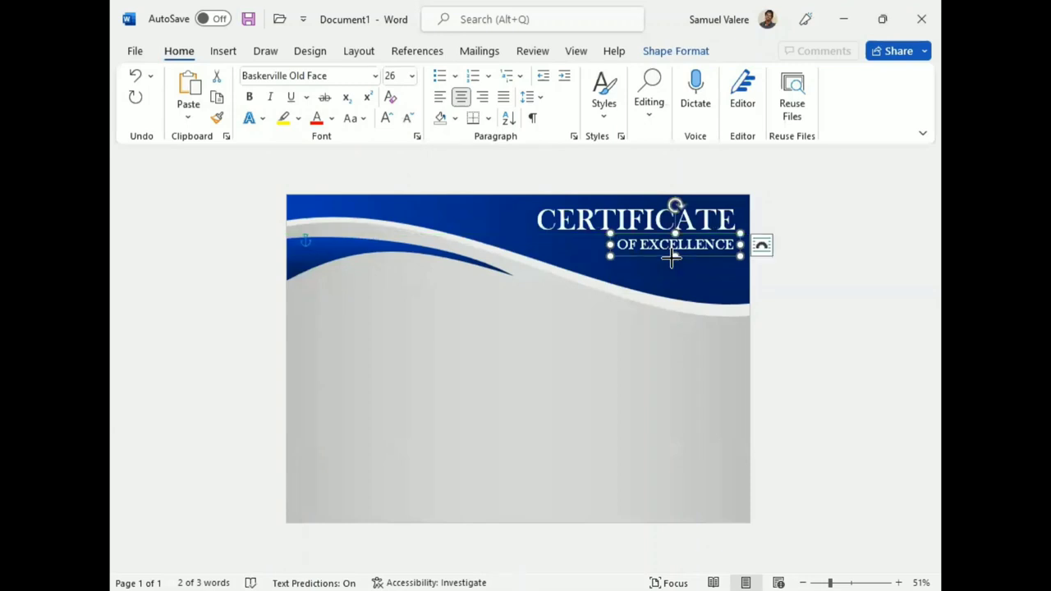
shift+click(637, 210)
key(Down)
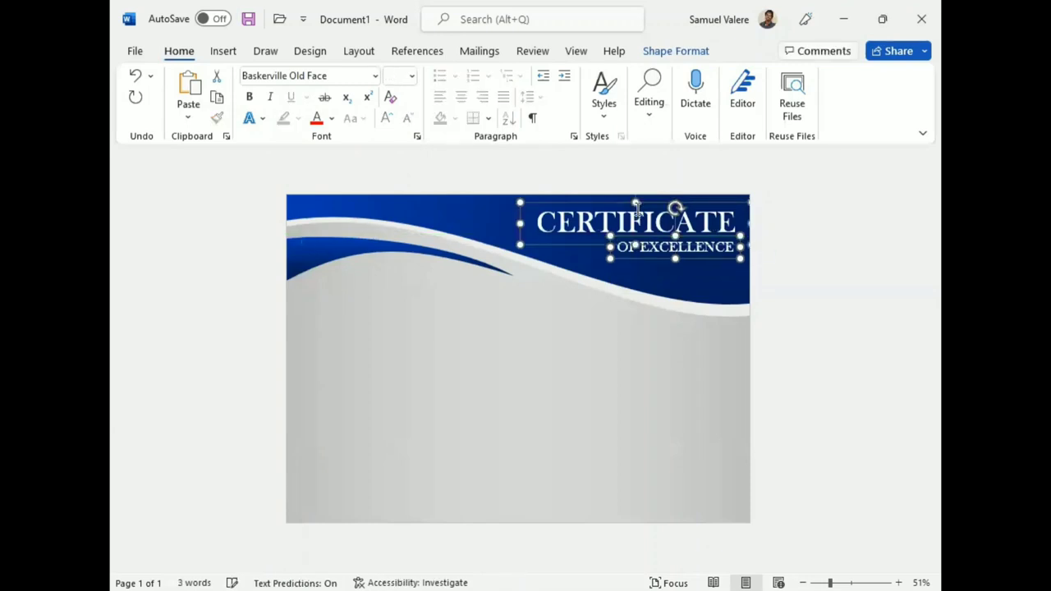
key(Down)
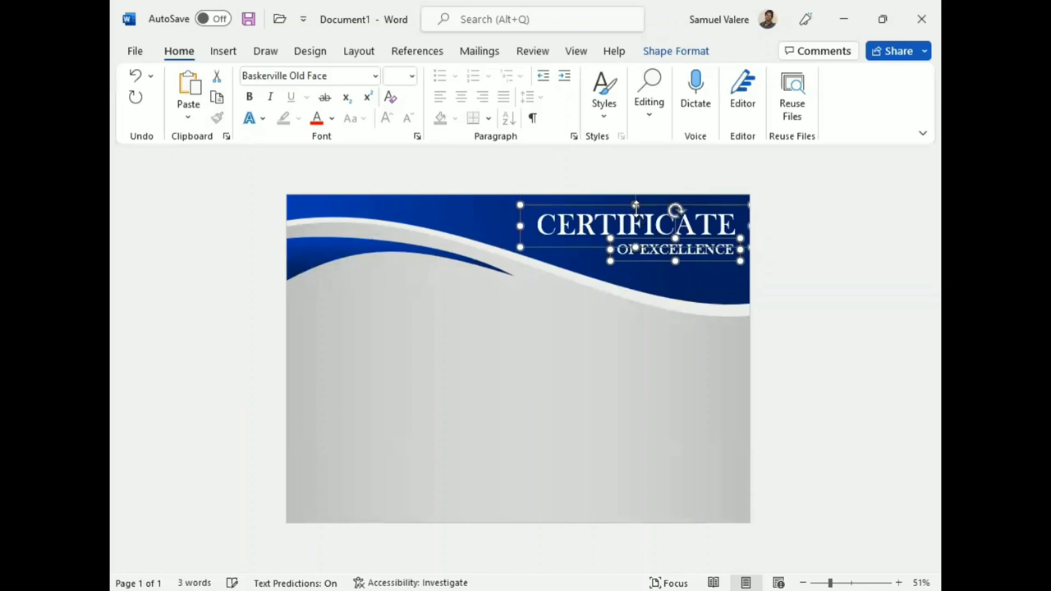
click(481, 328)
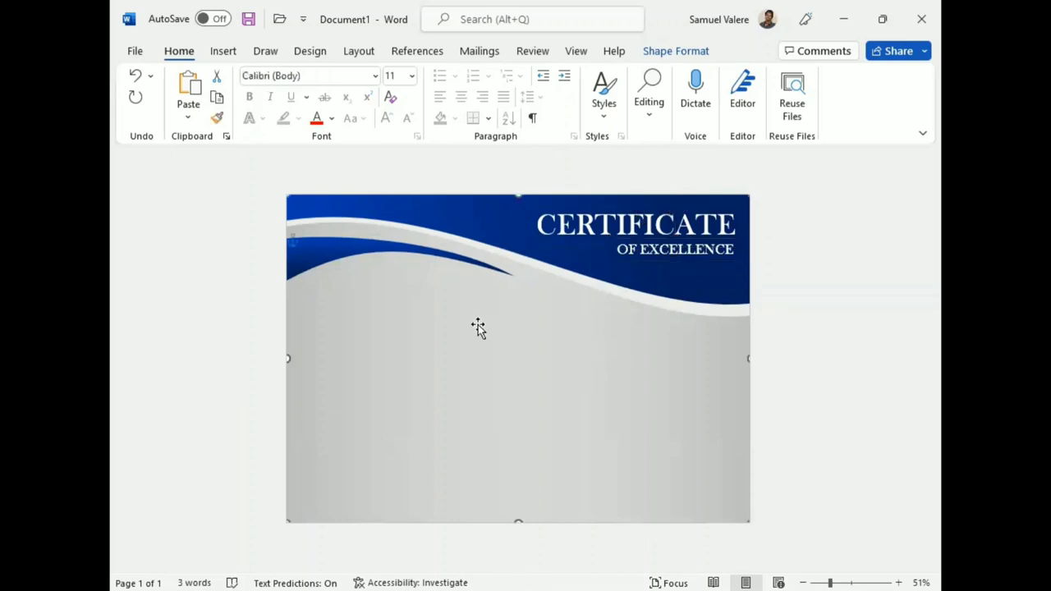
click(223, 51)
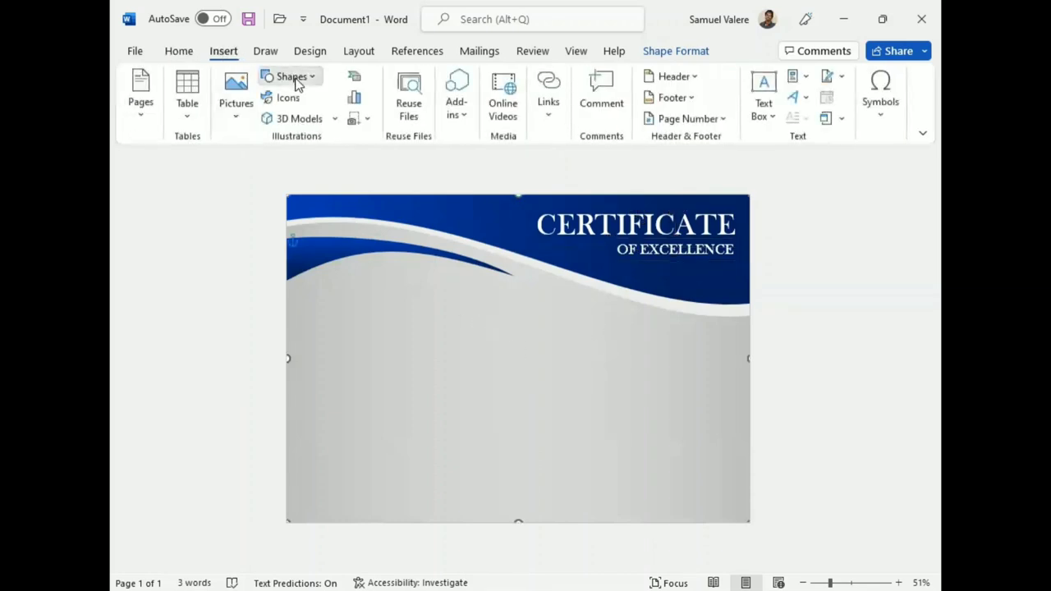
Draw a text box below the wave header and type the presentation line.
click(291, 77)
click(267, 118)
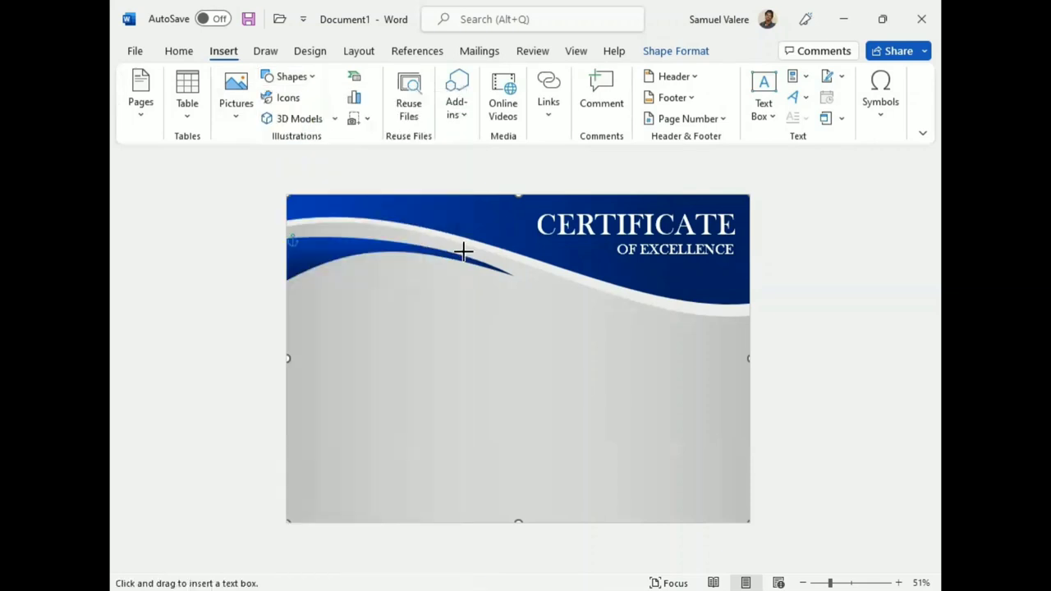
drag(298, 301, 573, 360)
text(This Certificate is Greatly)
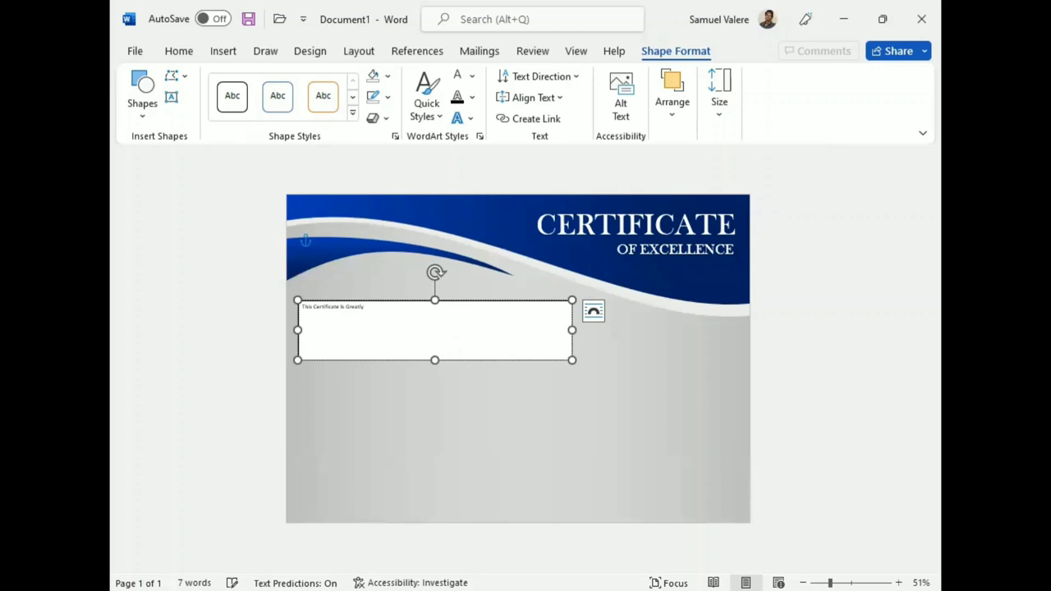
text(Pleas)
text( To:)
Format the presentation line as centred 28 pt Baskerville Old Face.
triple_click(344, 309)
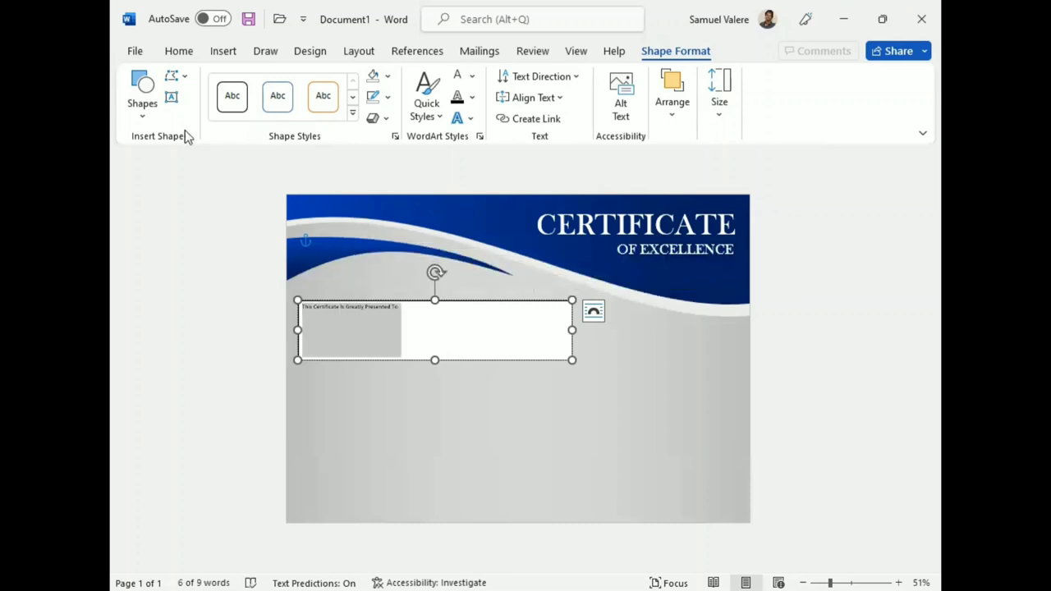
click(189, 54)
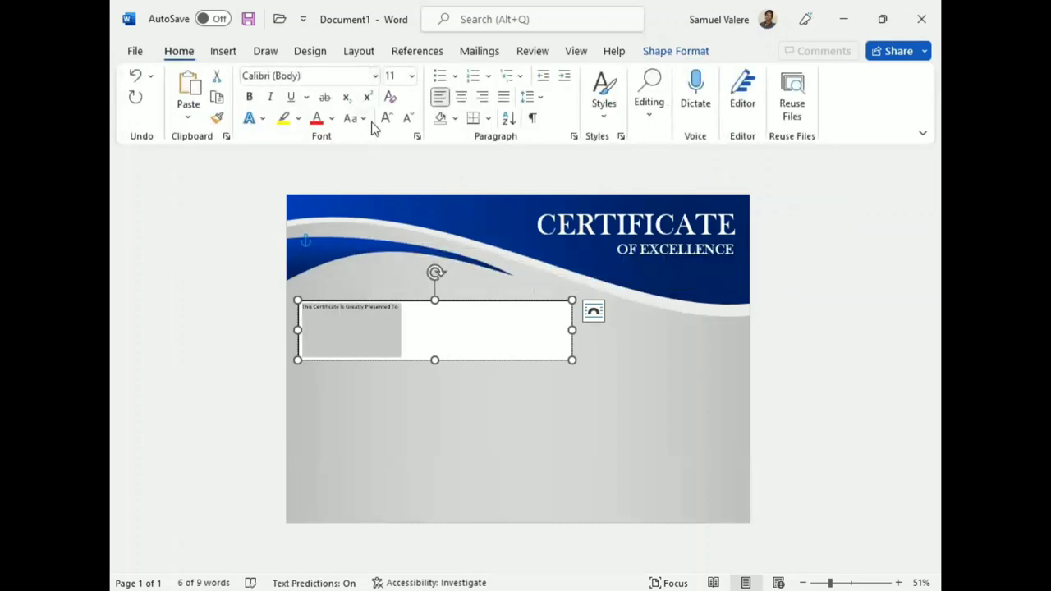
click(312, 75)
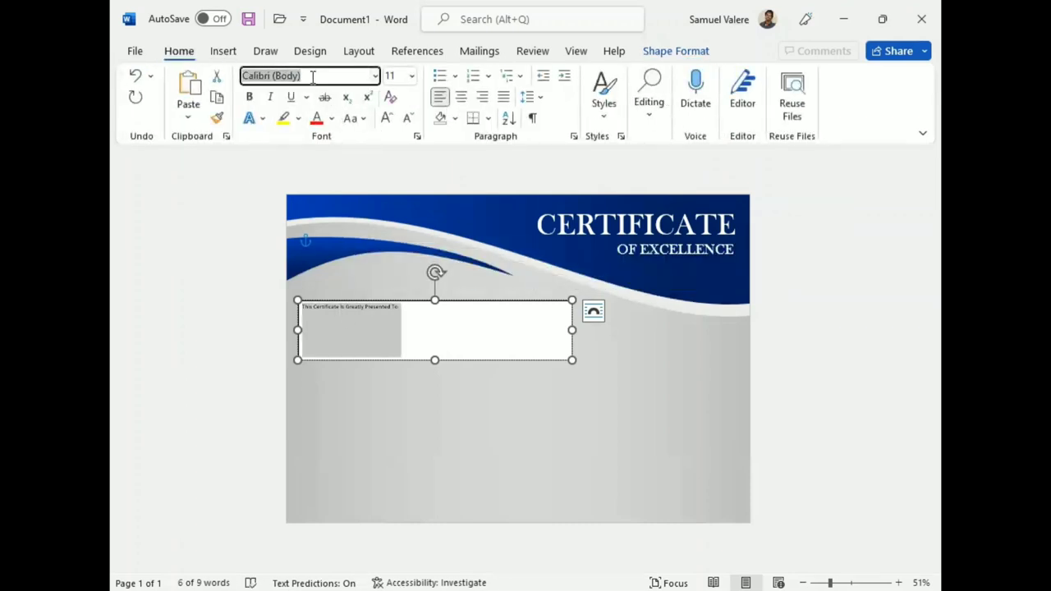
text(Baskerville Old Face)
key(Return)
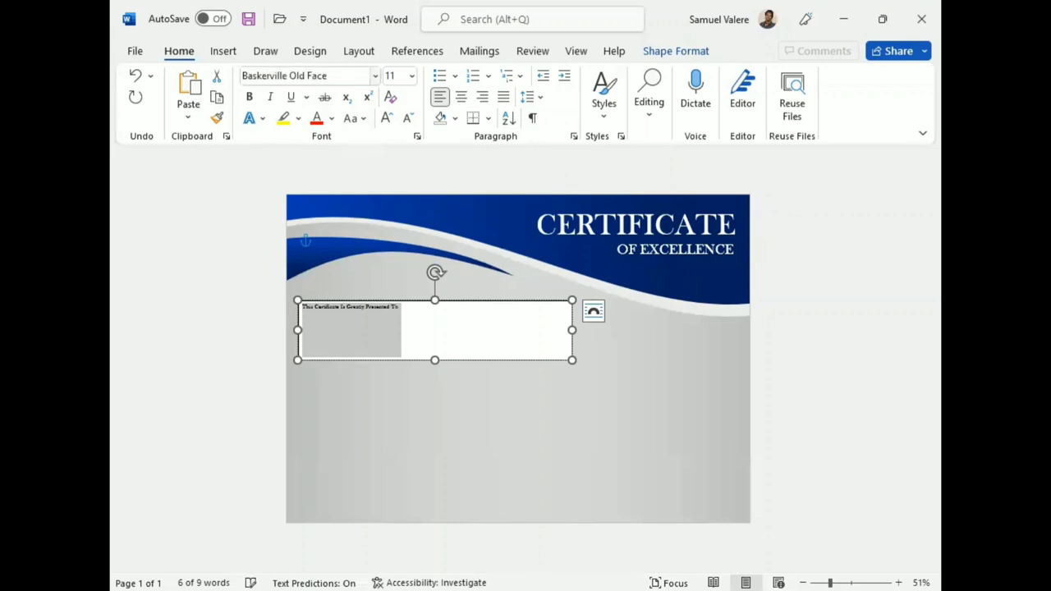
key(ctrl+shift+period)
key(ctrl+shift+period)
key(ctrl+e)
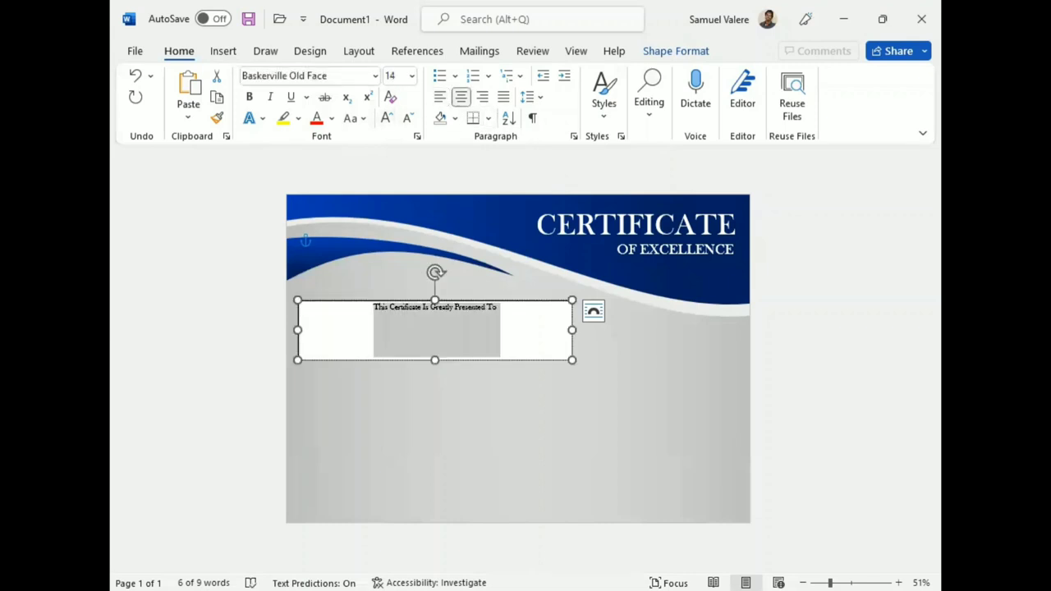
key(ctrl+shift+period)
key(ctrl+shift+period)
key(ctrl+shift+period)
key(ctrl+shift+period)
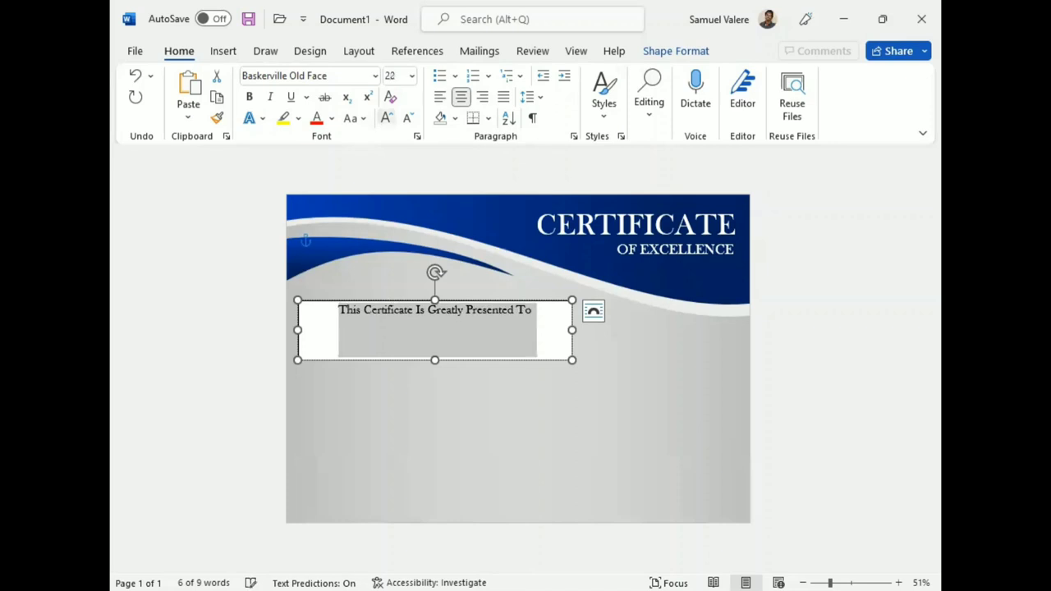
key(ctrl+shift+period)
key(ctrl+shift+period)
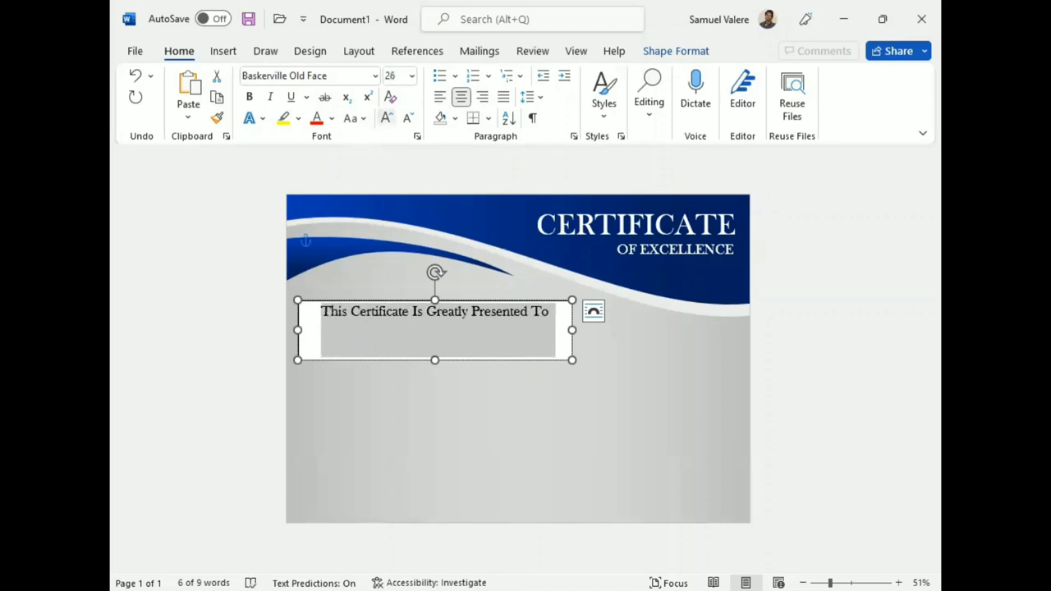
key(ctrl+shift+period)
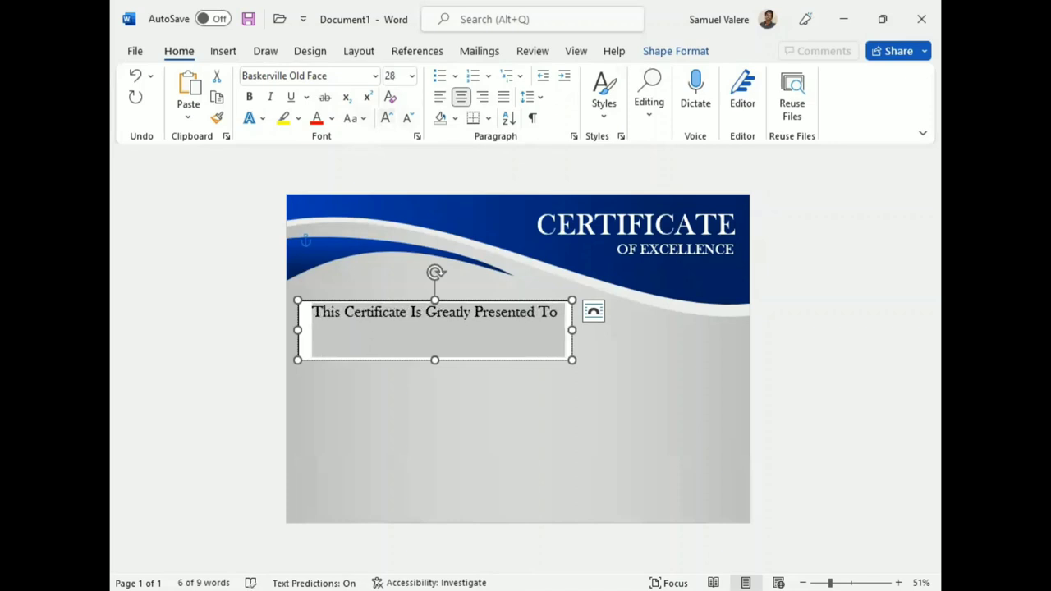
key(ctrl+d)
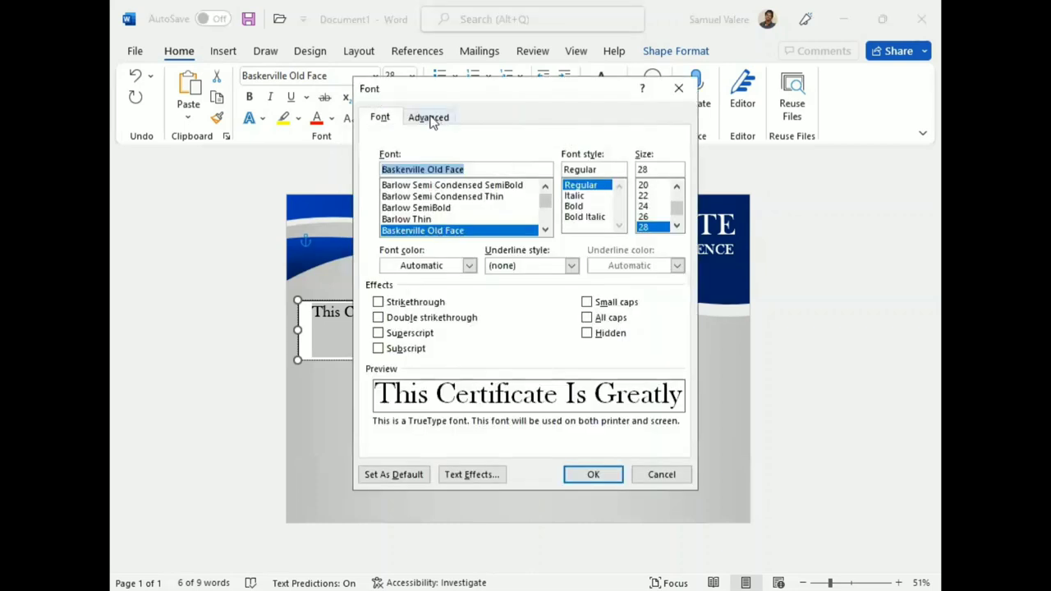
Expand the presentation line's character spacing by 1 pt.
click(429, 117)
click(531, 177)
click(481, 202)
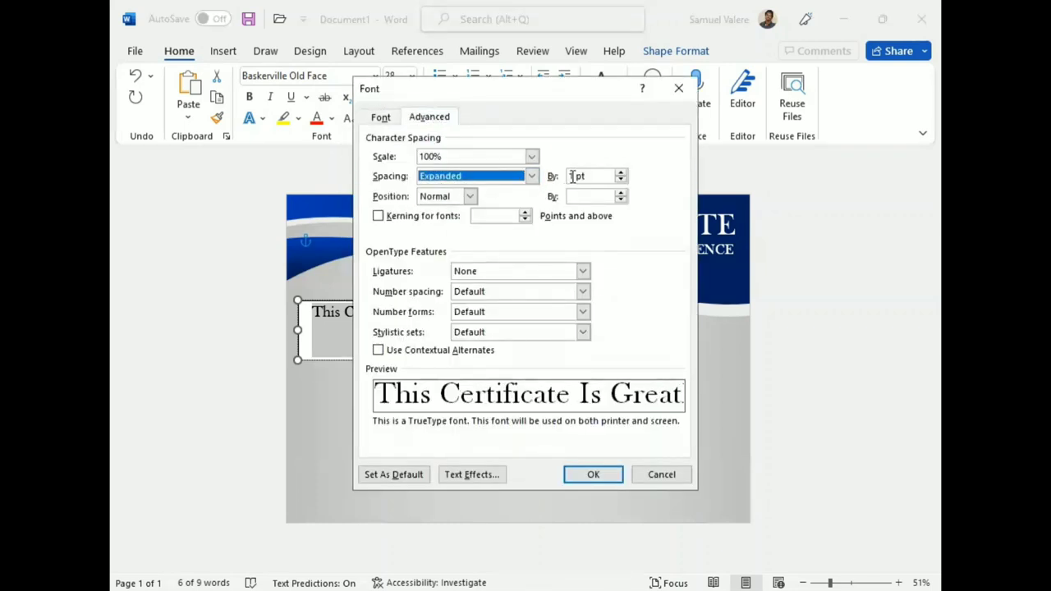
click(570, 176)
key(Return)
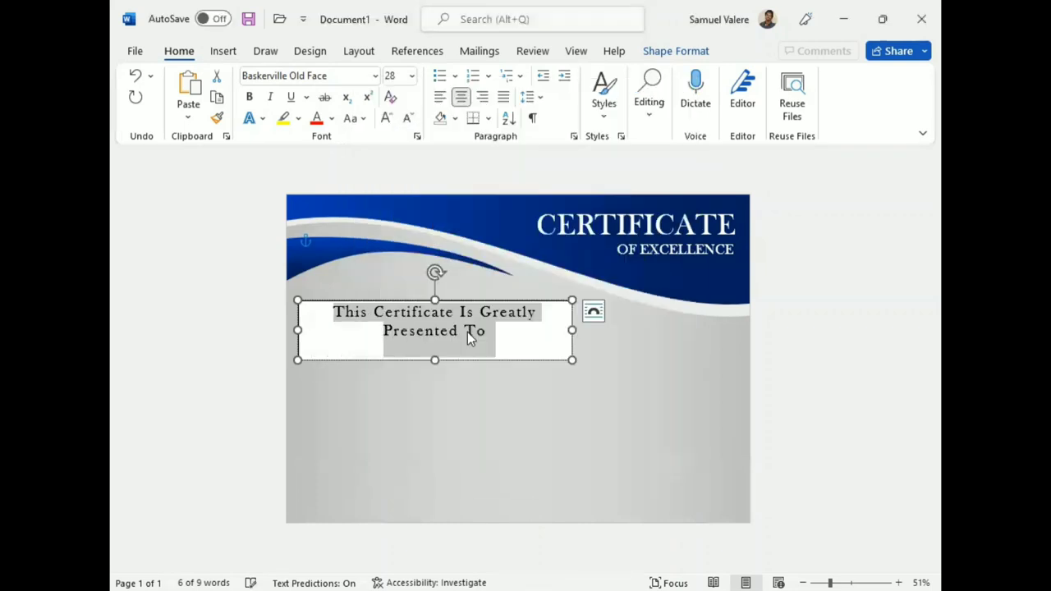
Widen the box so the line fits on one row and reduce it to 26 pt.
drag(297, 330, 287, 330)
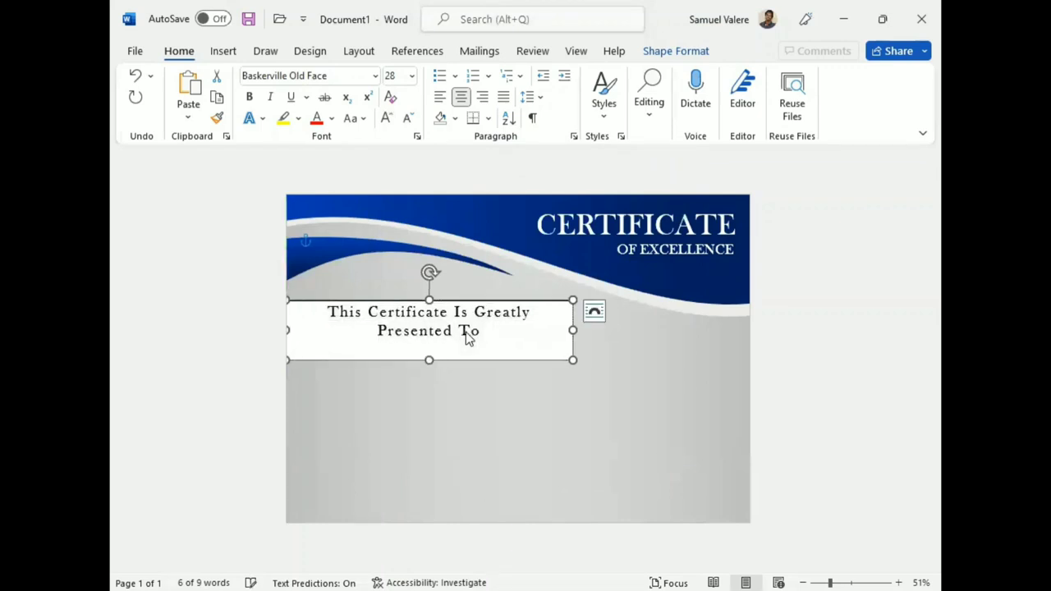
drag(572, 330, 609, 330)
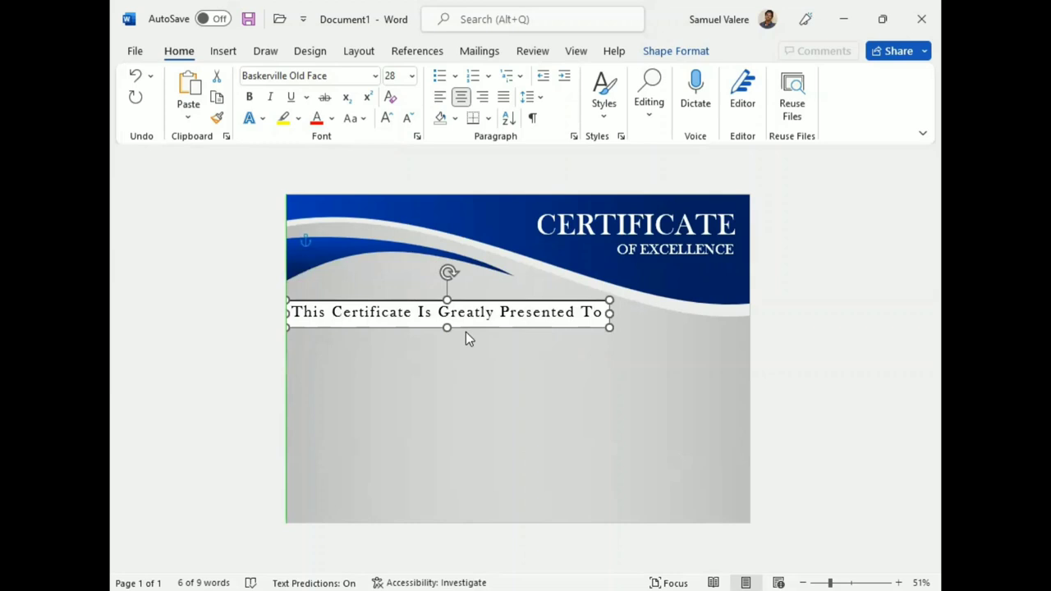
key(ctrl+a)
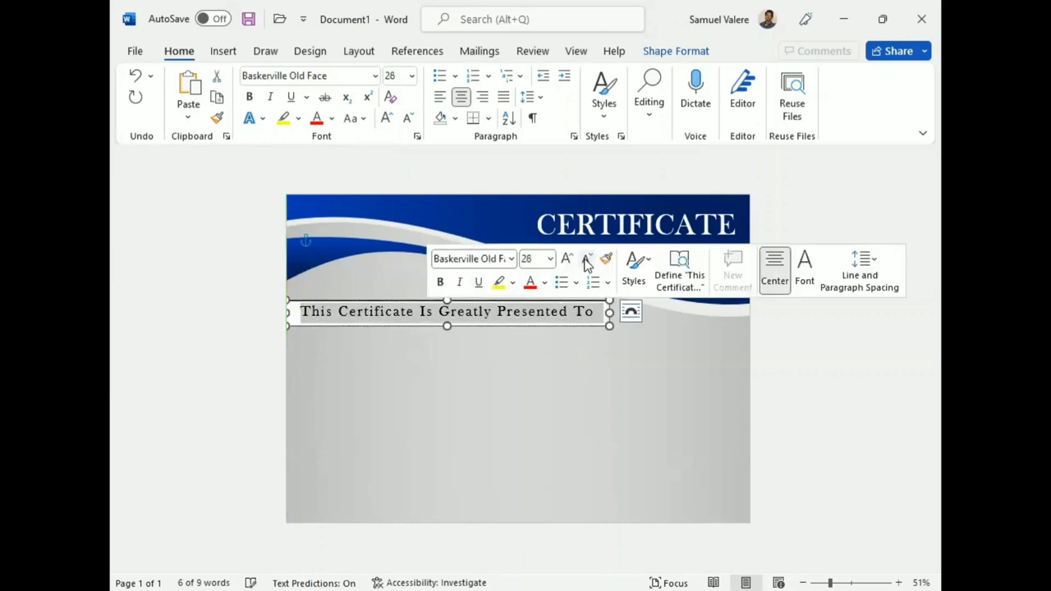
click(586, 261)
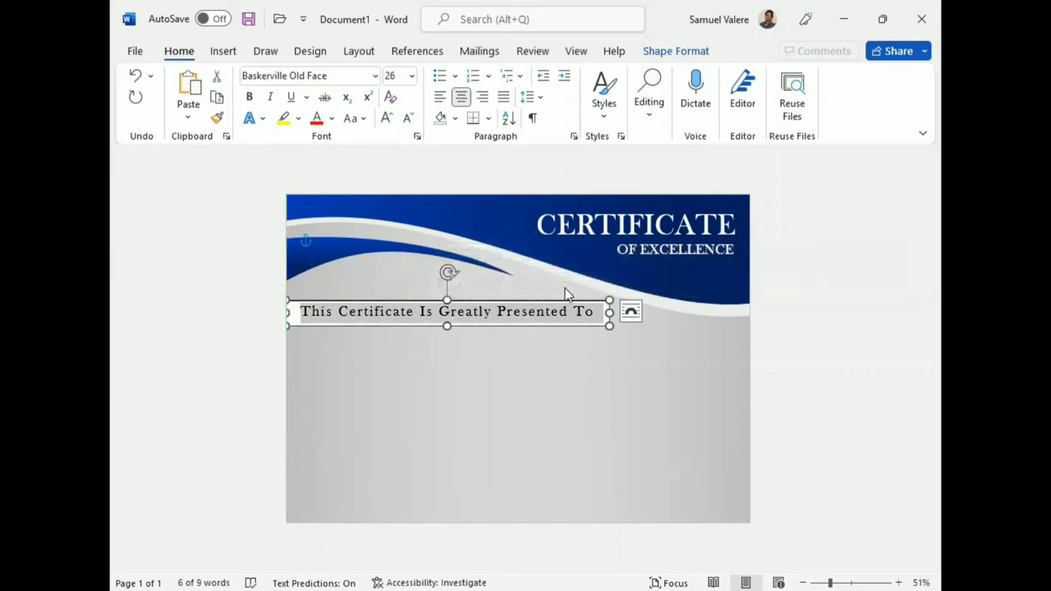
key(Escape)
Give the presentation line's box no fill and nudge it right and up into place.
click(675, 51)
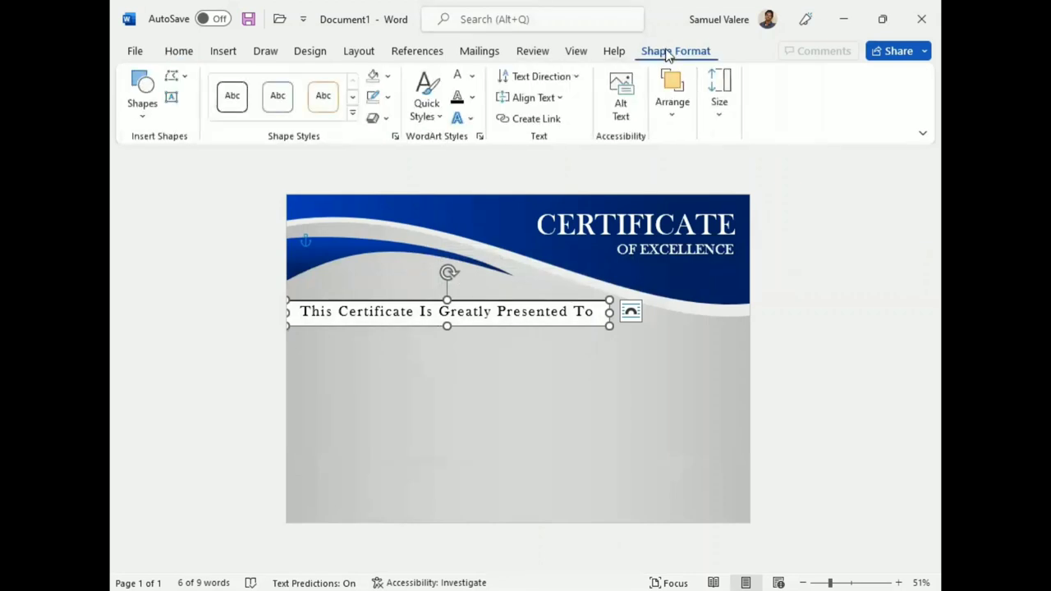
click(381, 97)
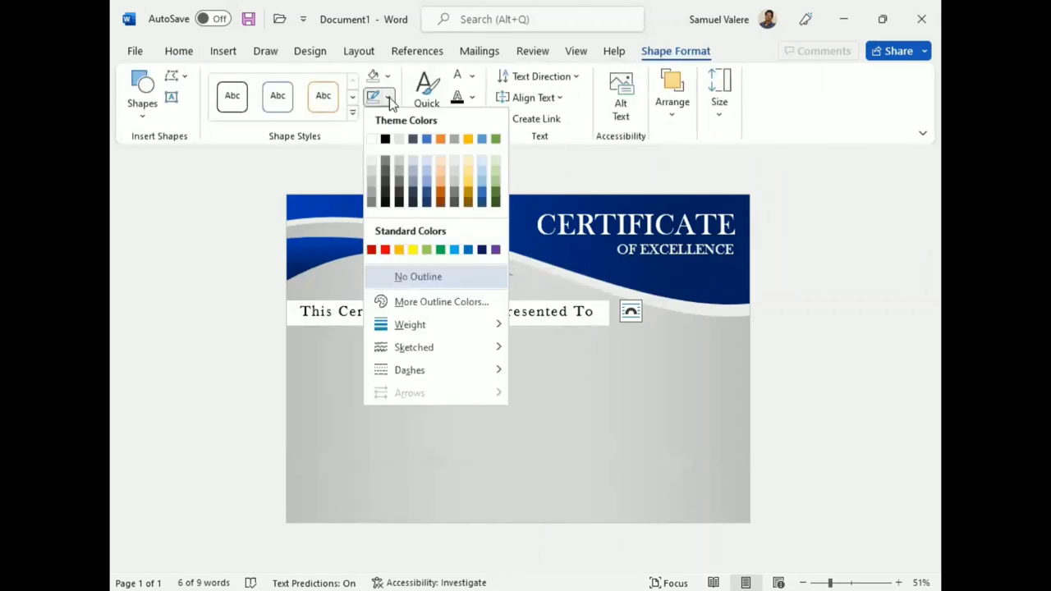
click(387, 75)
click(398, 270)
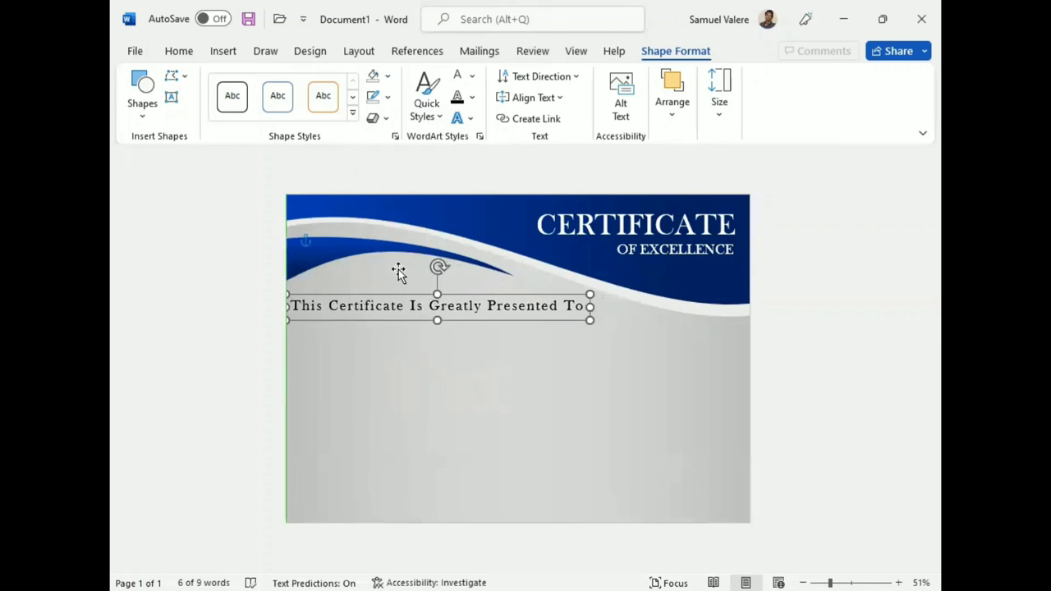
key(Right)
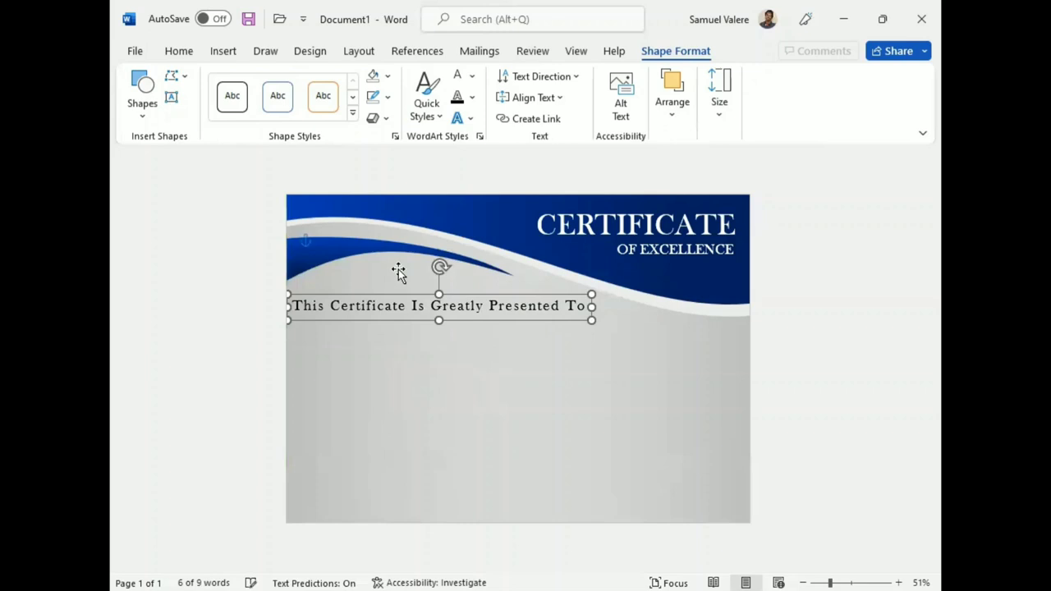
key(Right)
key(Up)
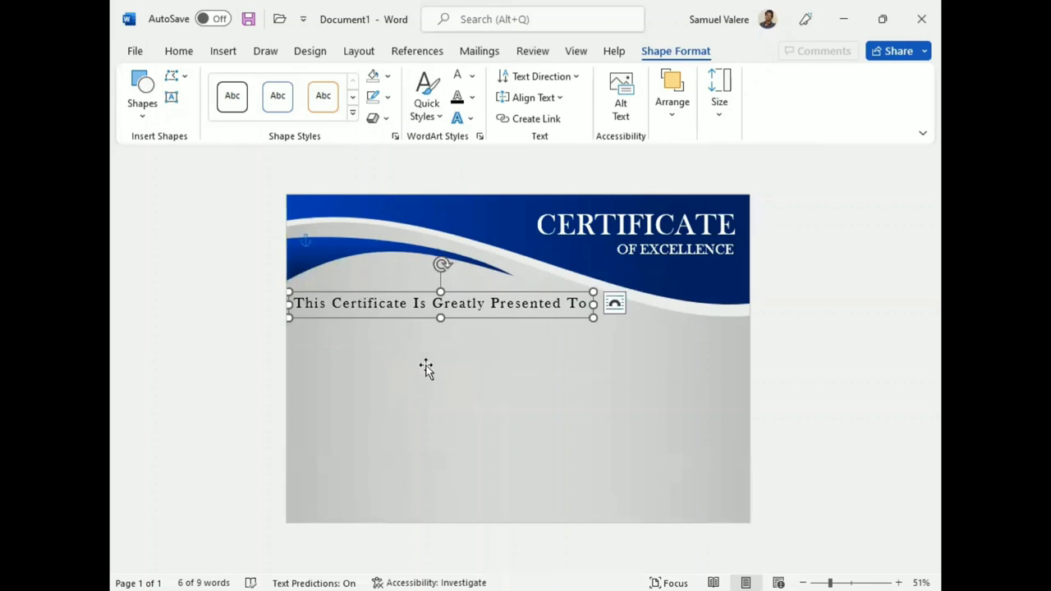
click(408, 367)
click(171, 97)
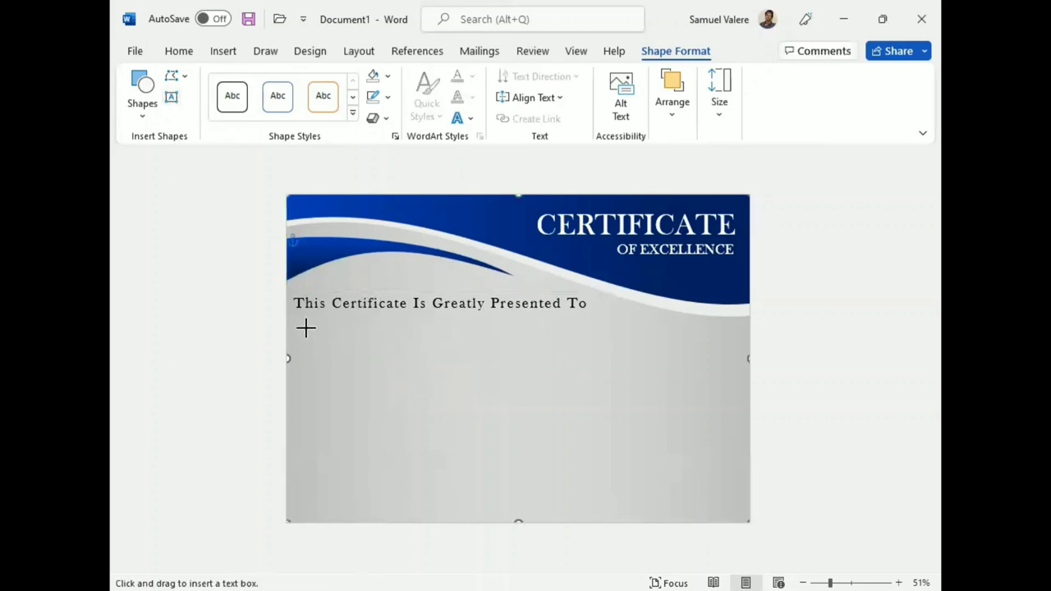
Draw a text box below the presentation line and type the recipient's name in Palace Script MT.
drag(301, 326, 607, 382)
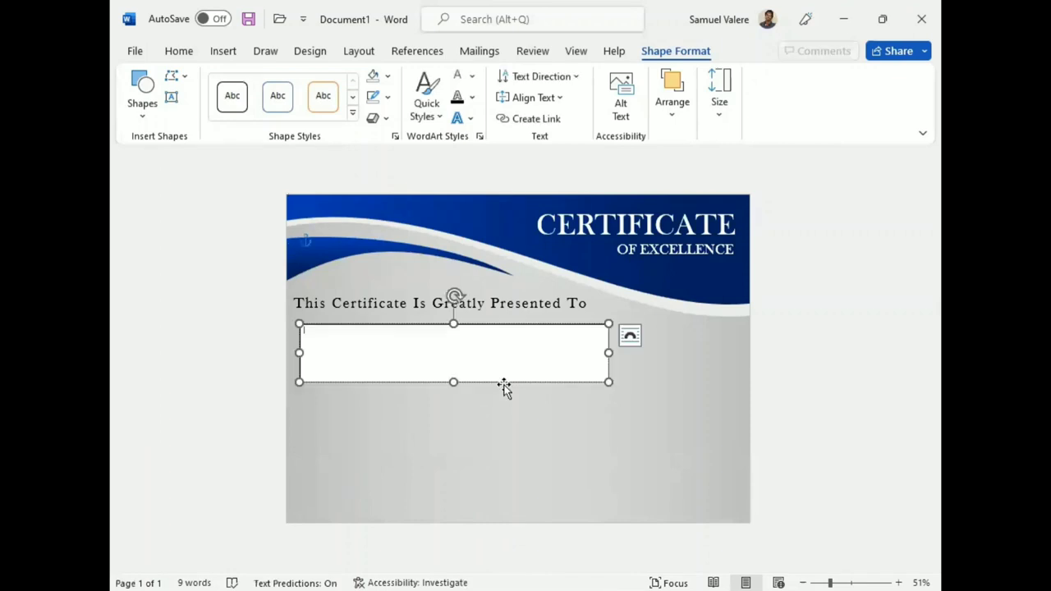
text(Tony Lee)
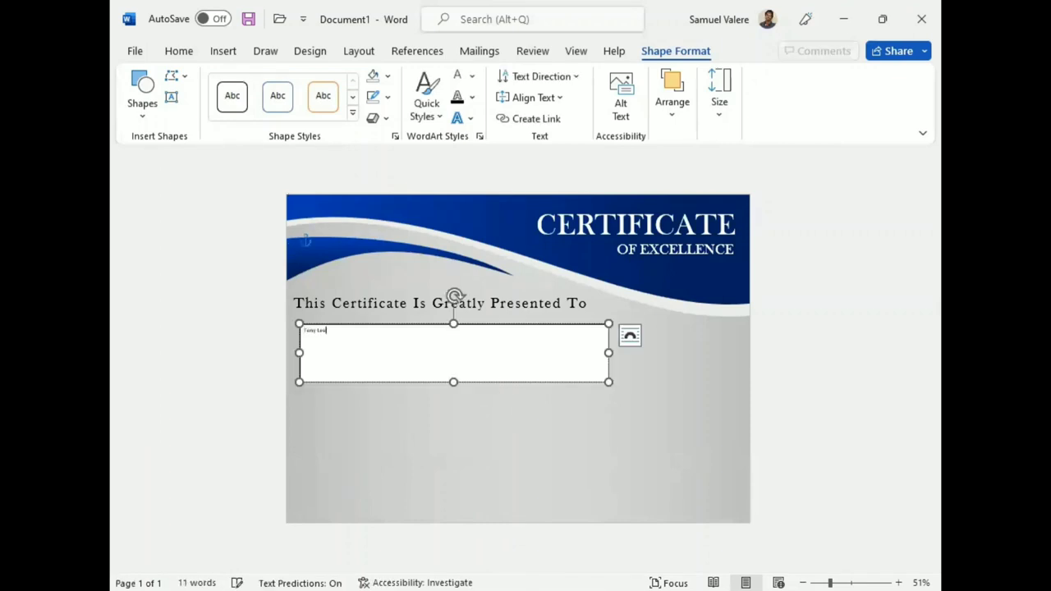
drag(319, 371, 318, 332)
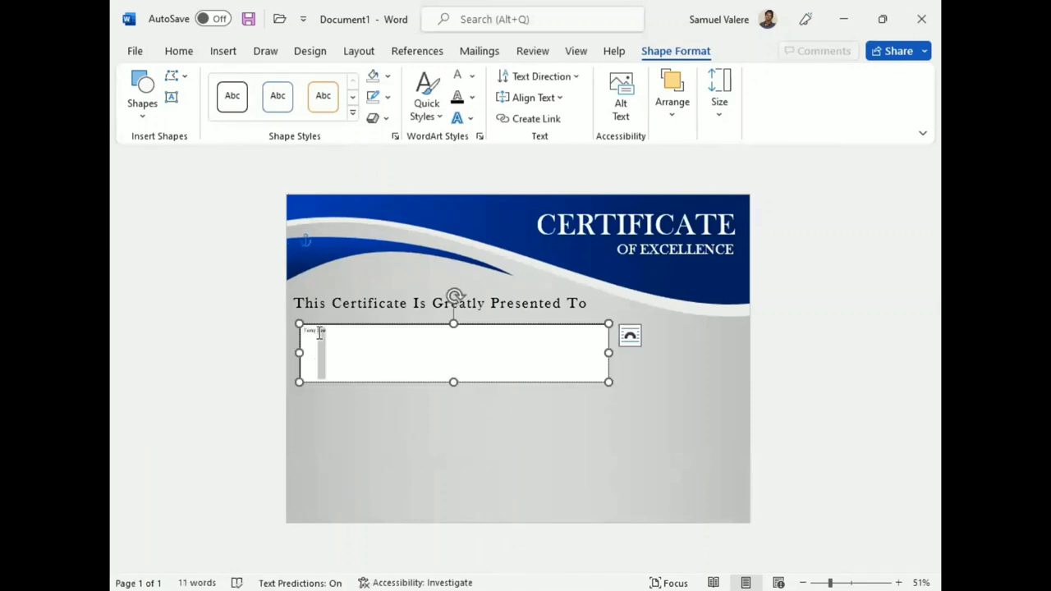
click(180, 52)
click(277, 76)
text(Palace Script MT)
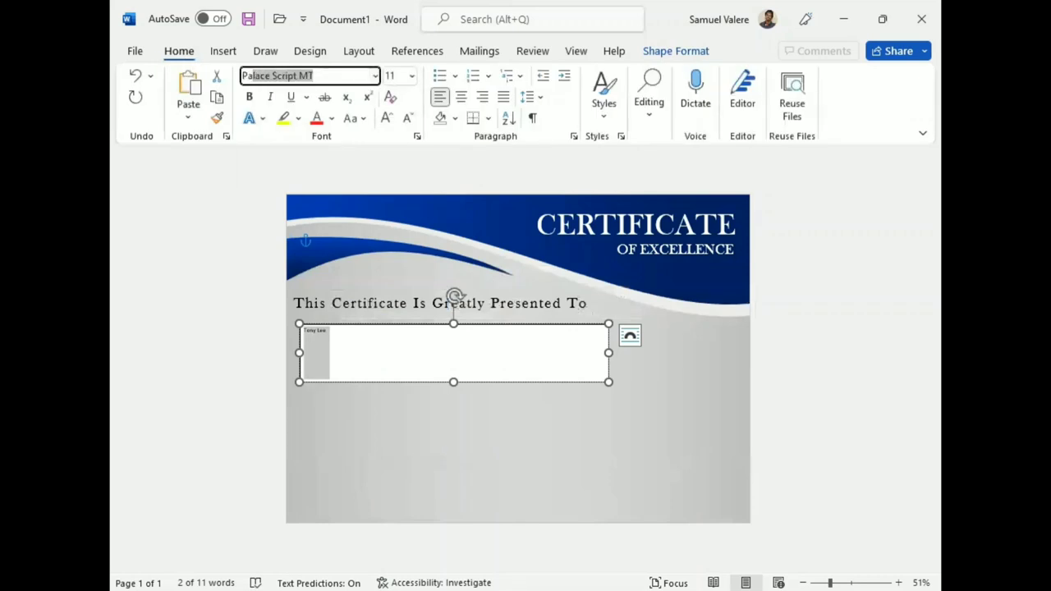
key(Return)
Centre the name and enlarge it to 120 pt.
click(386, 118)
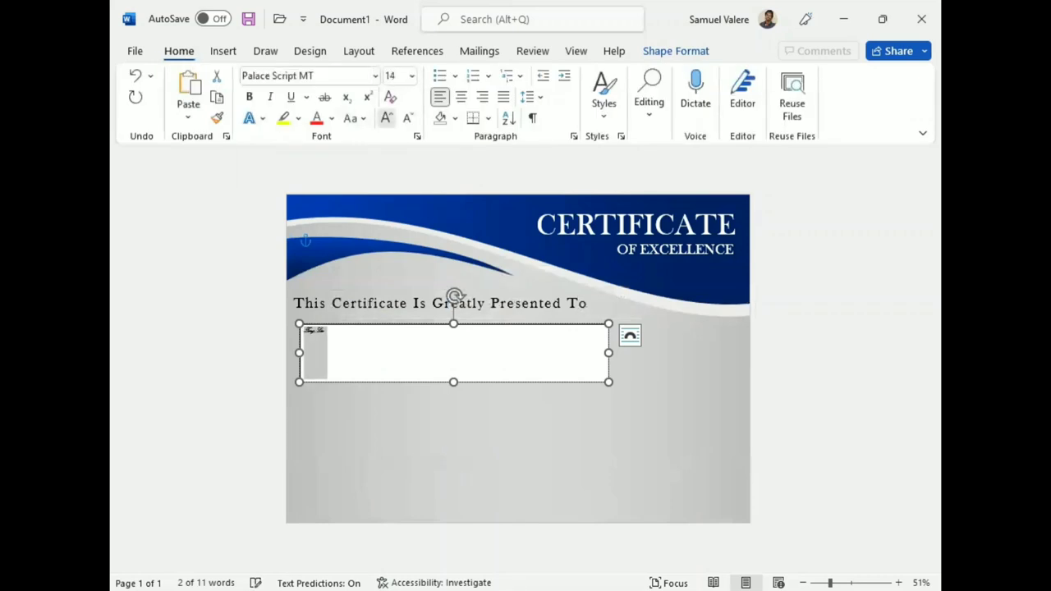
click(386, 118)
click(386, 117)
key(ctrl+e)
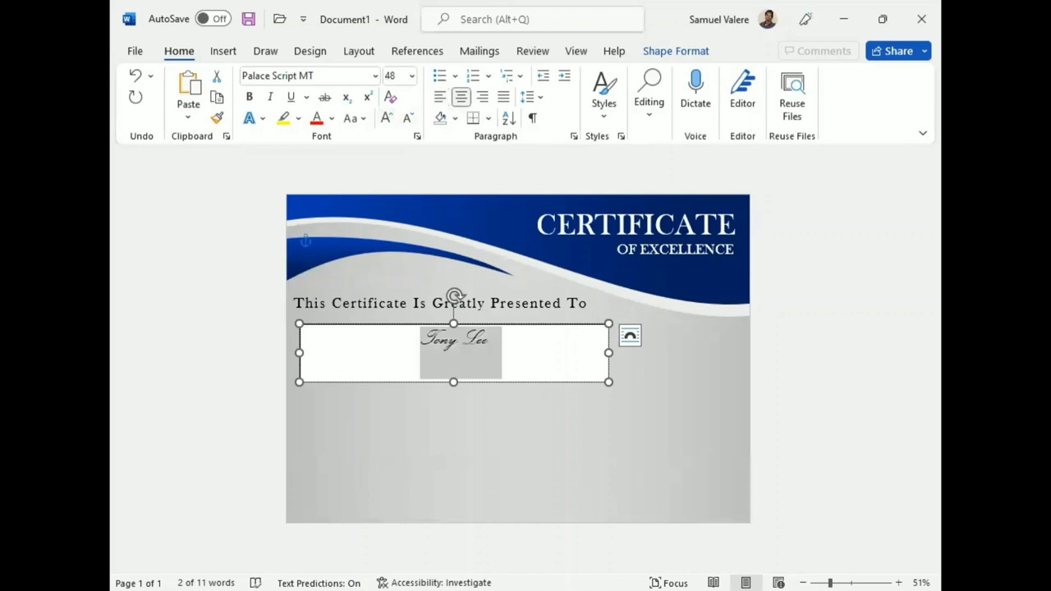
key(ctrl+shift+period)
key(ctrl+shift+period)
key(ctrl+shift+period)
key(ctrl+shift+period)
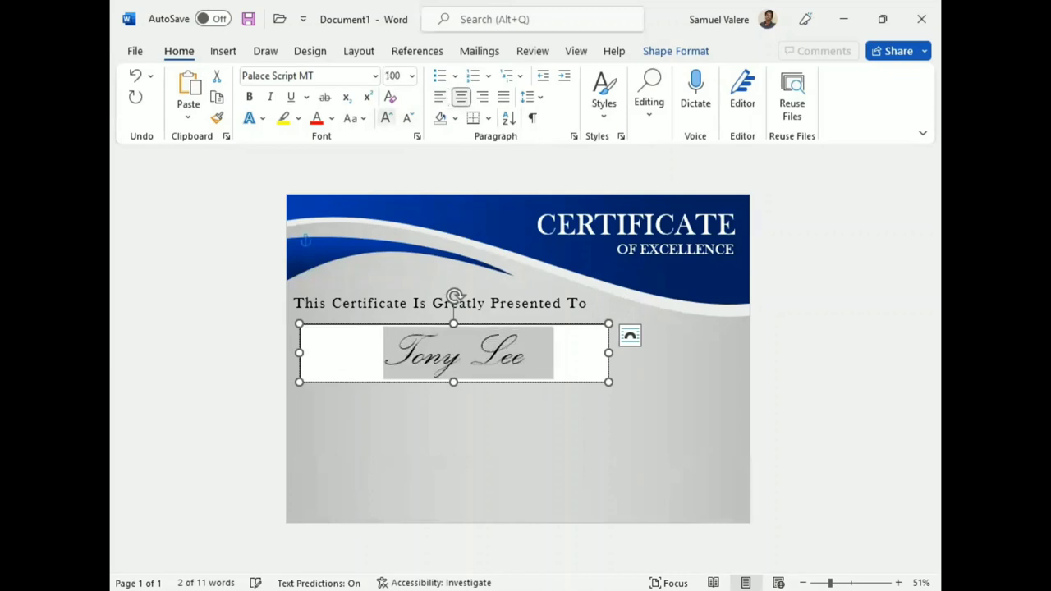
key(ctrl+shift+period)
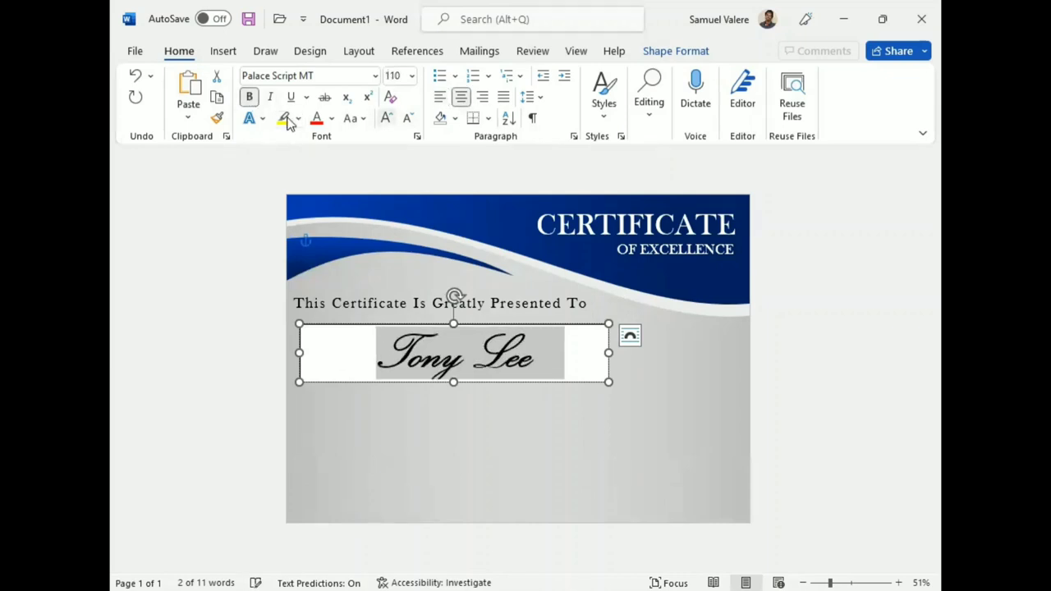
key(ctrl+shift+period)
Resize the name box to fit the enlarged text.
key(Escape)
key(shift+Left)
key(shift+Left)
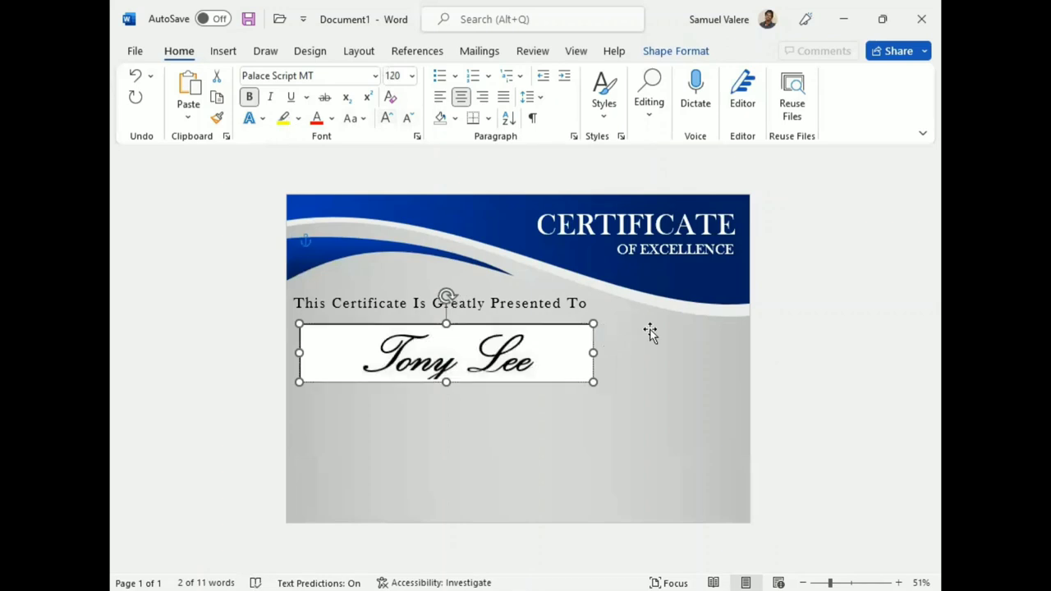
key(shift+Left)
key(shift+Left)
key(shift+Left)
key(shift+Left)
key(shift+Left)
key(shift+Down)
key(shift+Down)
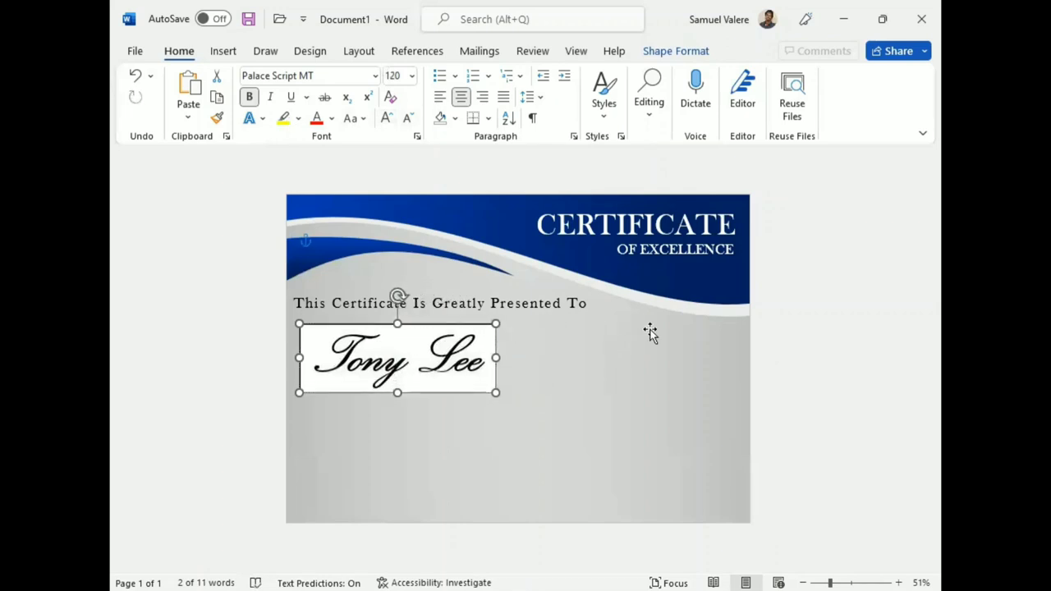
key(shift+Down)
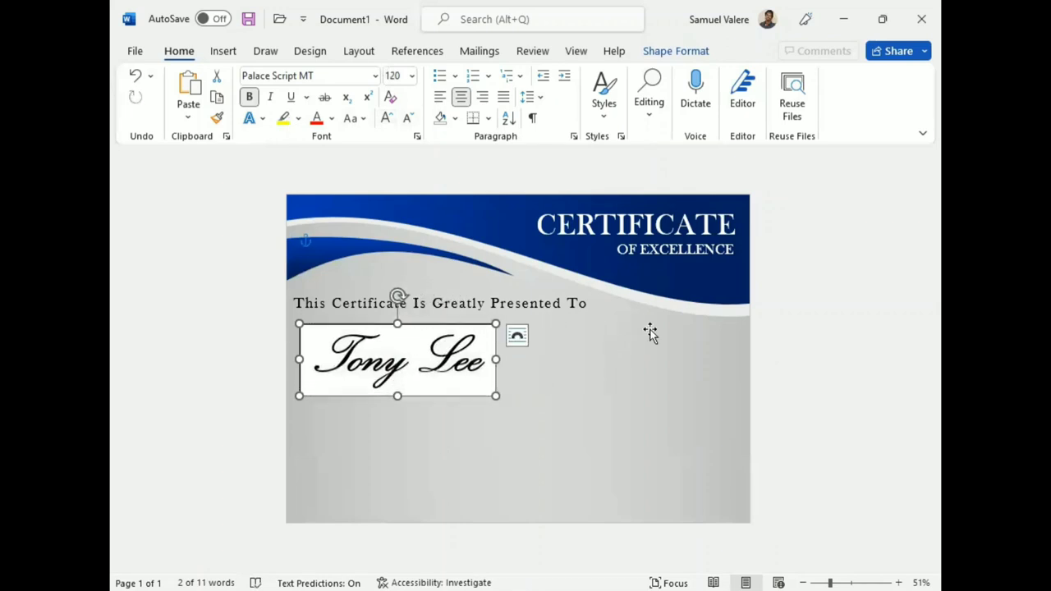
click(649, 332)
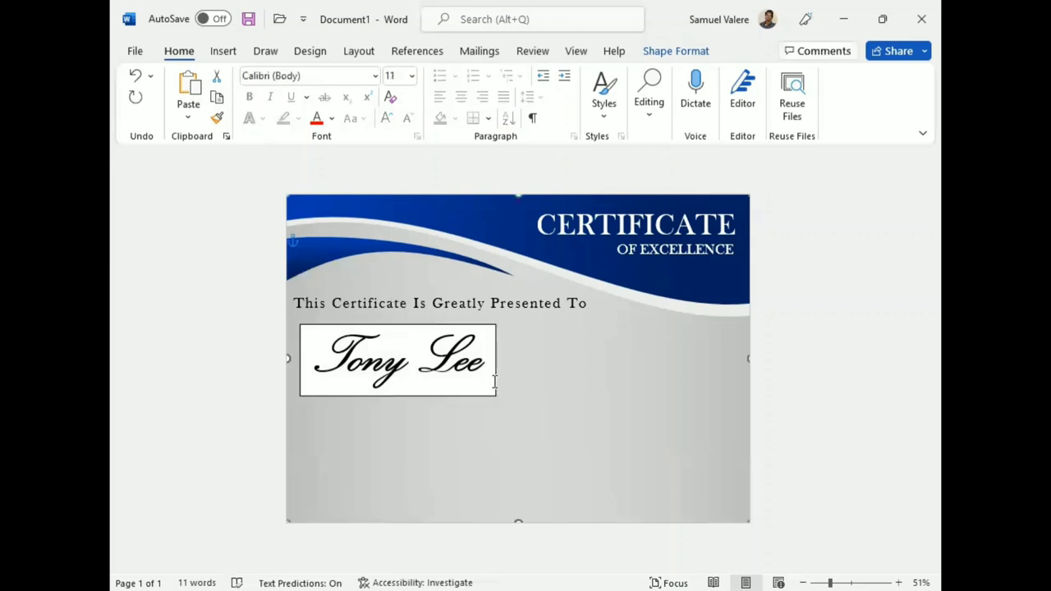
click(457, 391)
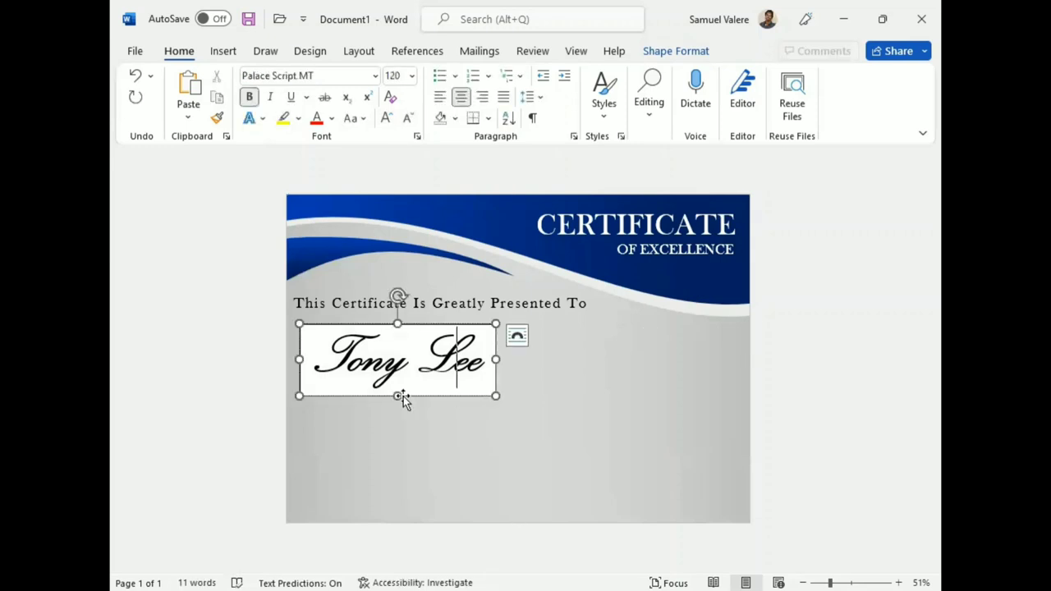
drag(397, 395, 397, 394)
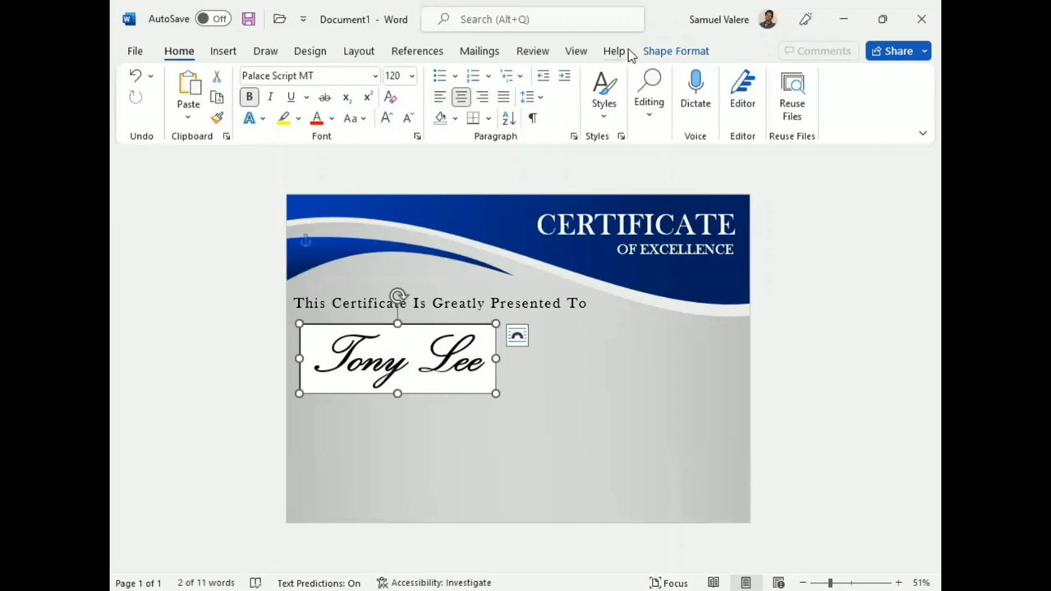
Give the name box no fill and colour the name with a dark blue gradient.
click(669, 51)
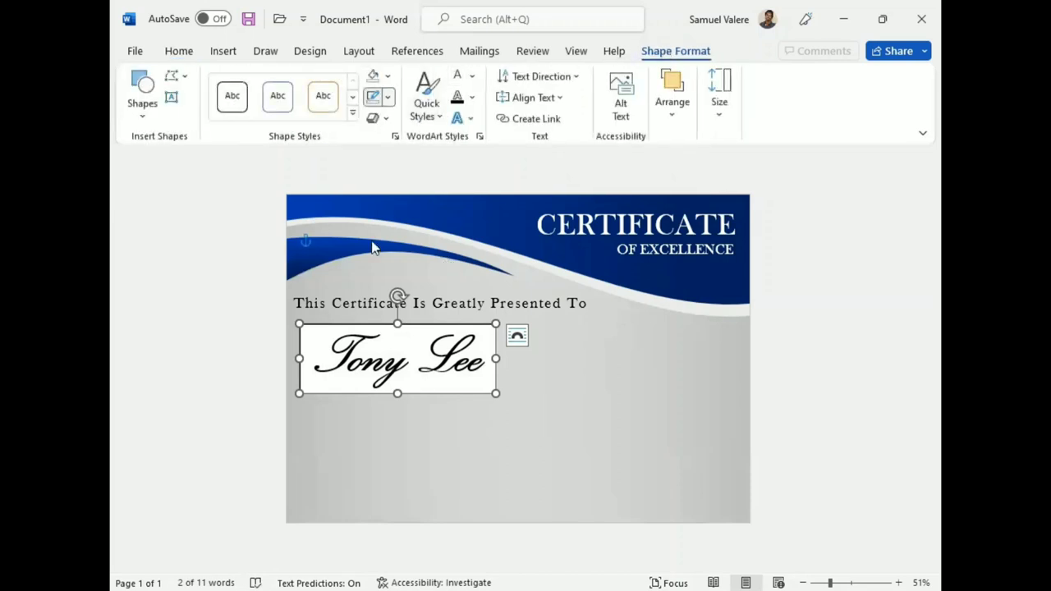
click(387, 97)
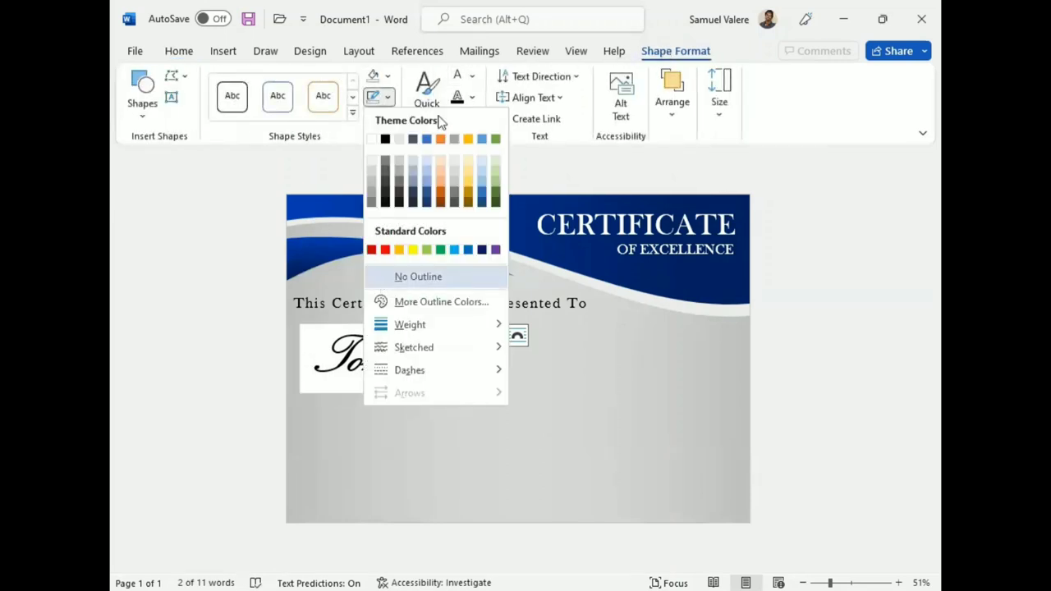
click(379, 75)
click(472, 76)
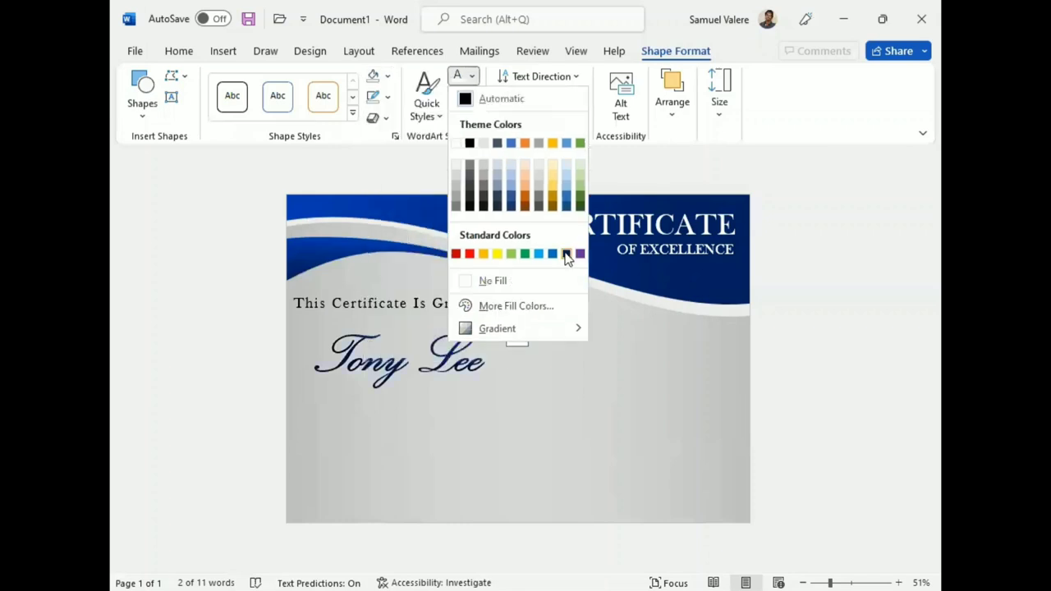
click(565, 254)
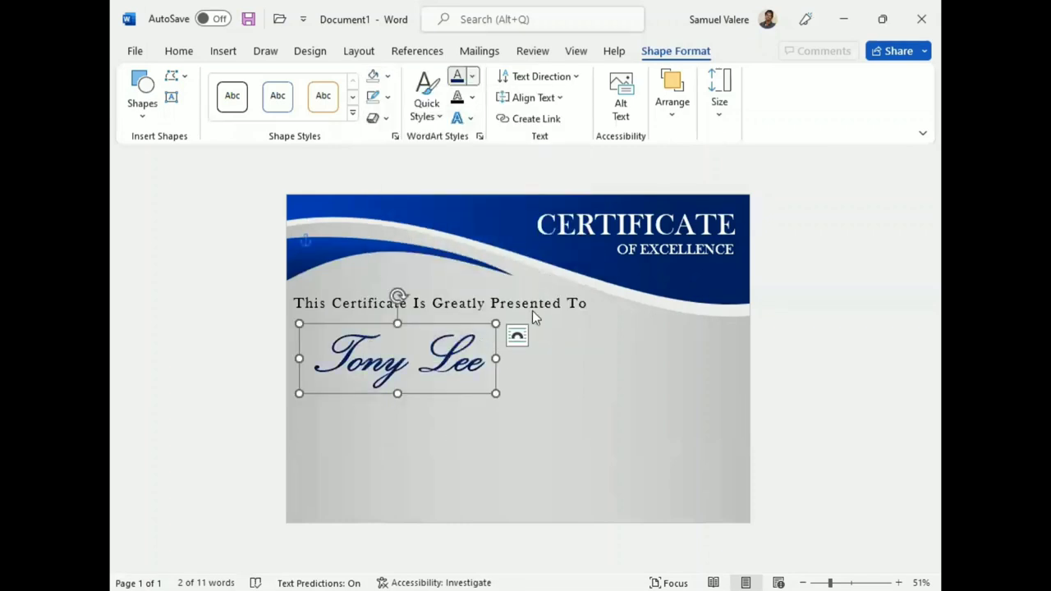
click(784, 539)
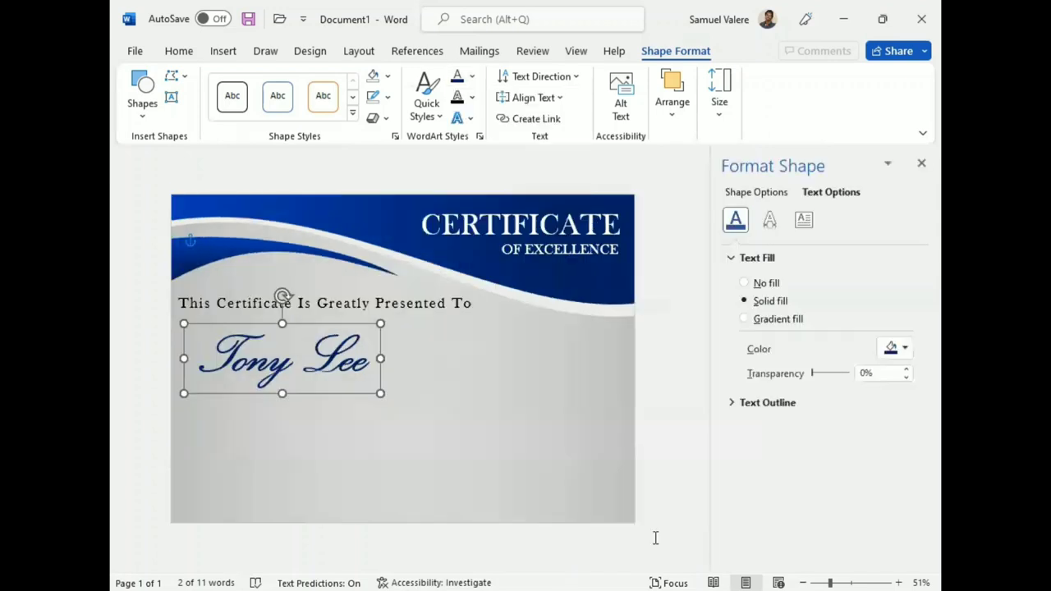
click(764, 319)
click(836, 466)
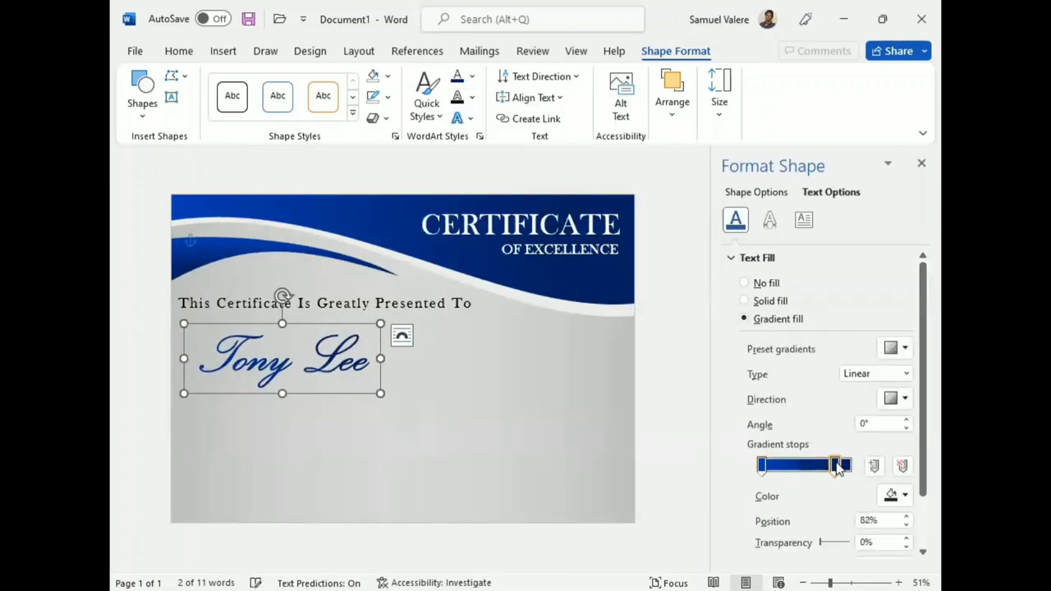
drag(837, 466, 791, 465)
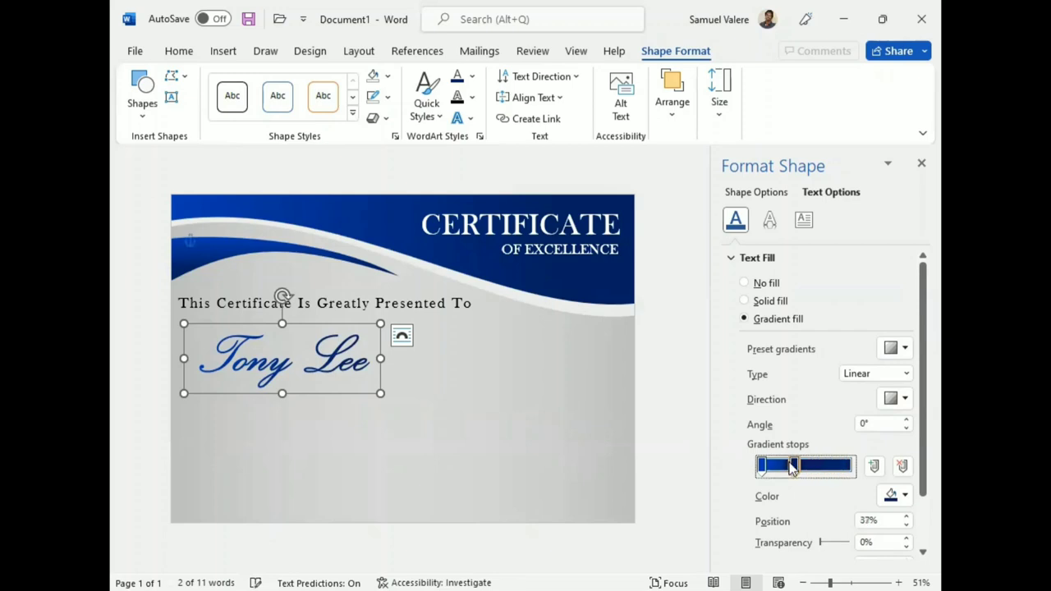
Move the name box right and up to sit just below the presentation line.
click(535, 433)
click(291, 377)
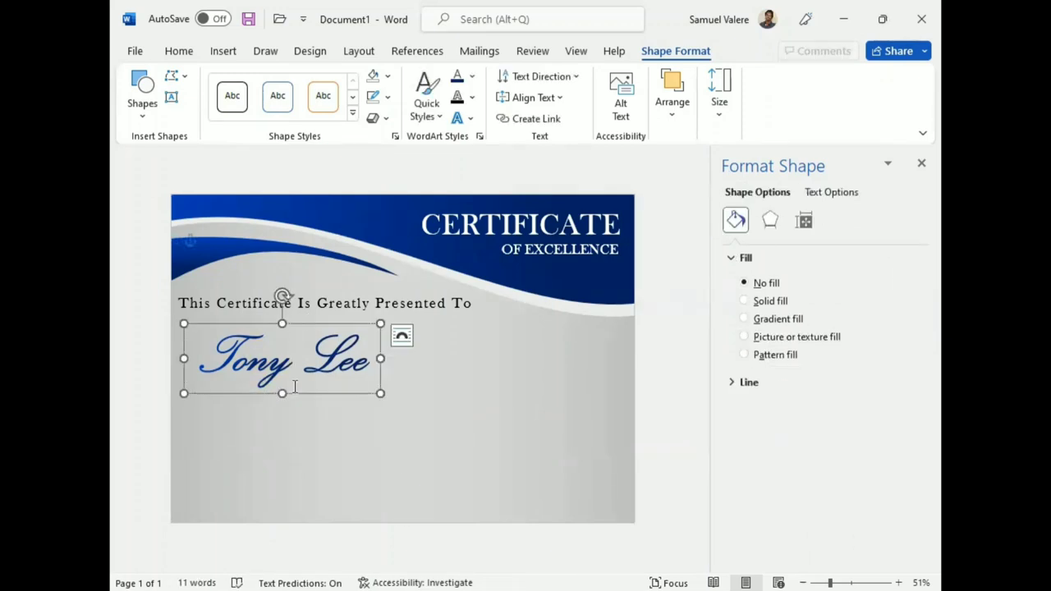
drag(299, 394, 327, 399)
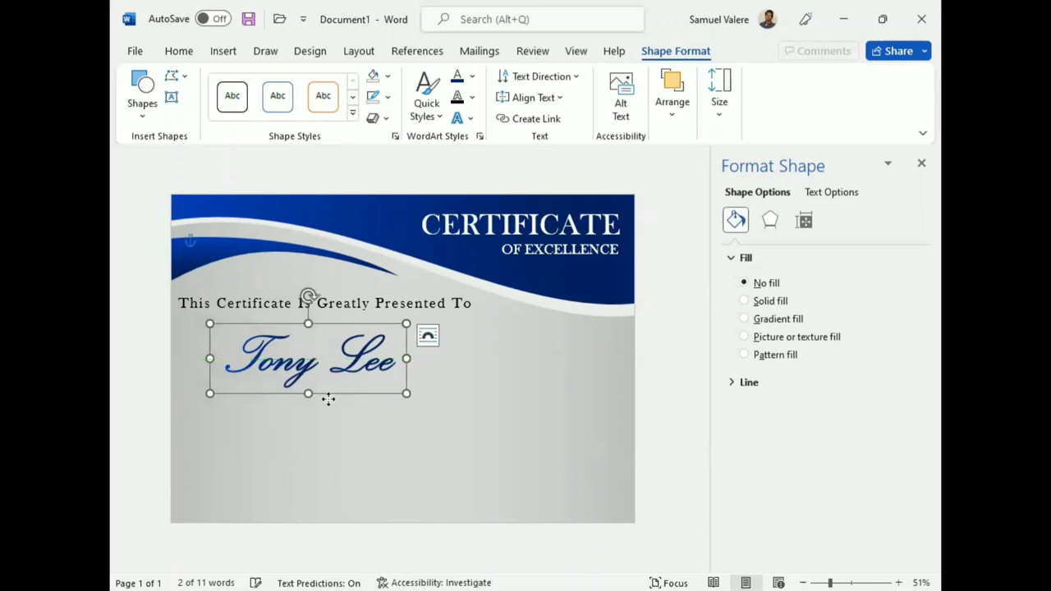
key(Up)
key(Right)
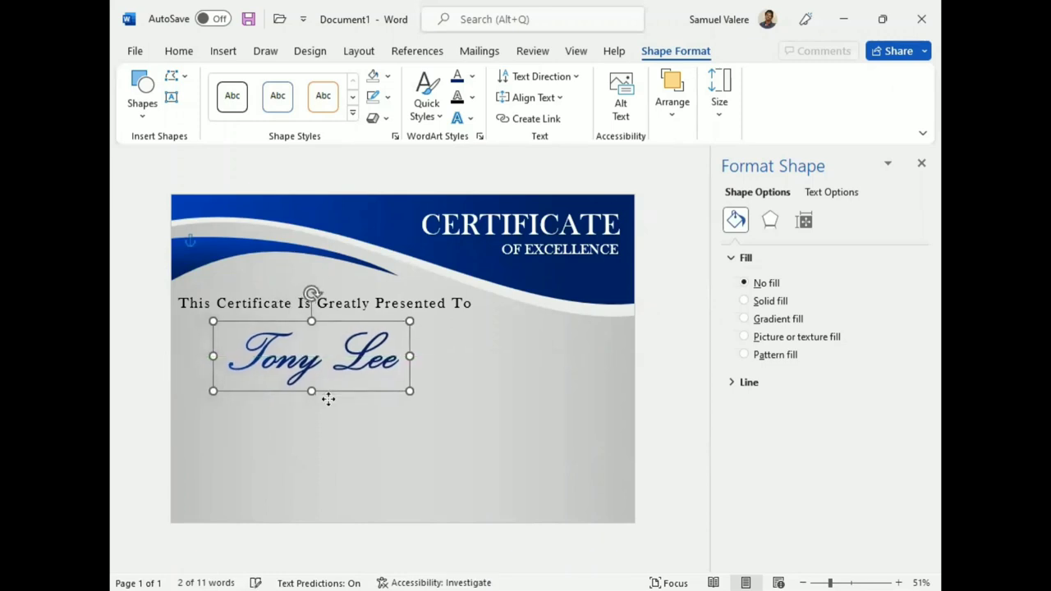
key(Up)
key(Up)
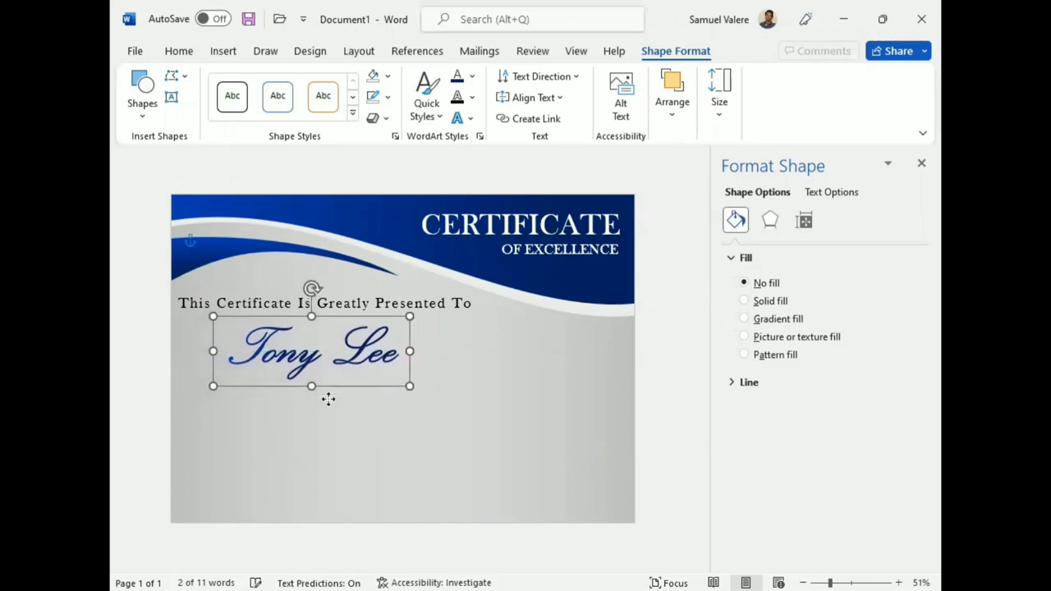
key(Up)
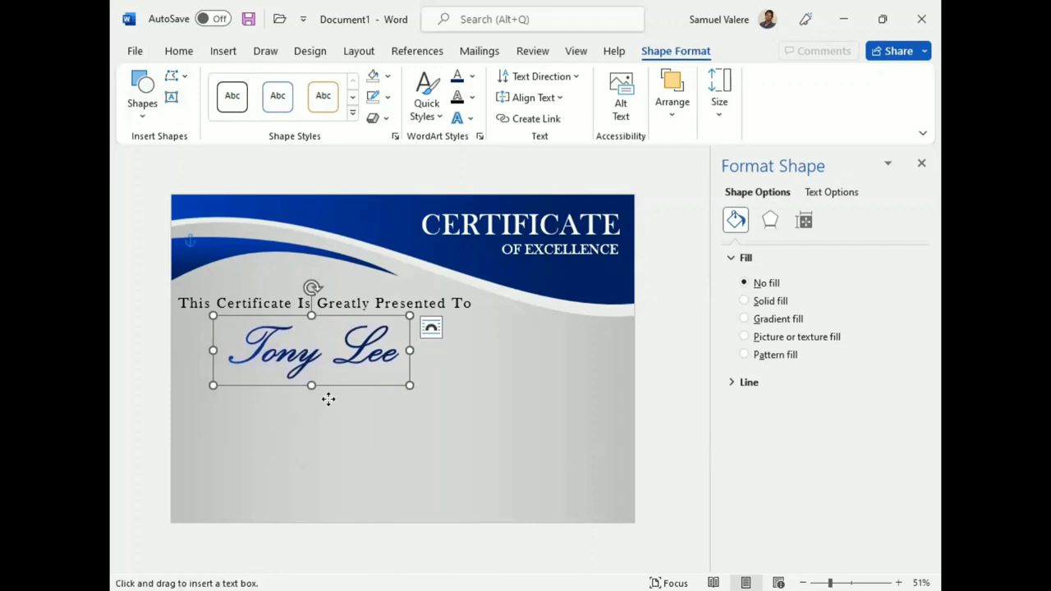
Draw a text box below the name and paste in the thank-you message, set in larger Baskerville Old Face.
drag(195, 401, 461, 487)
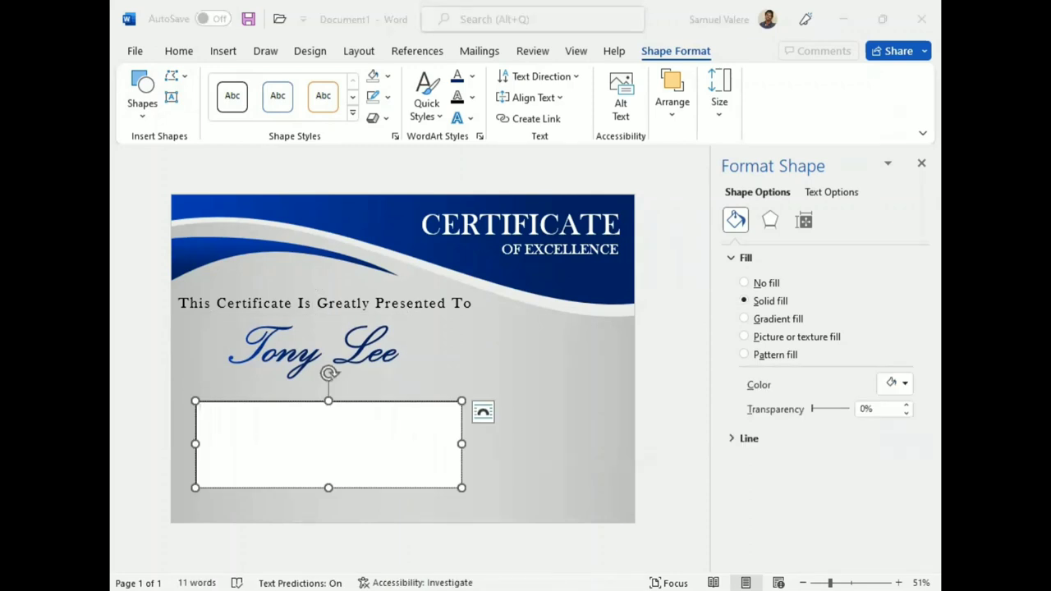
click(309, 445)
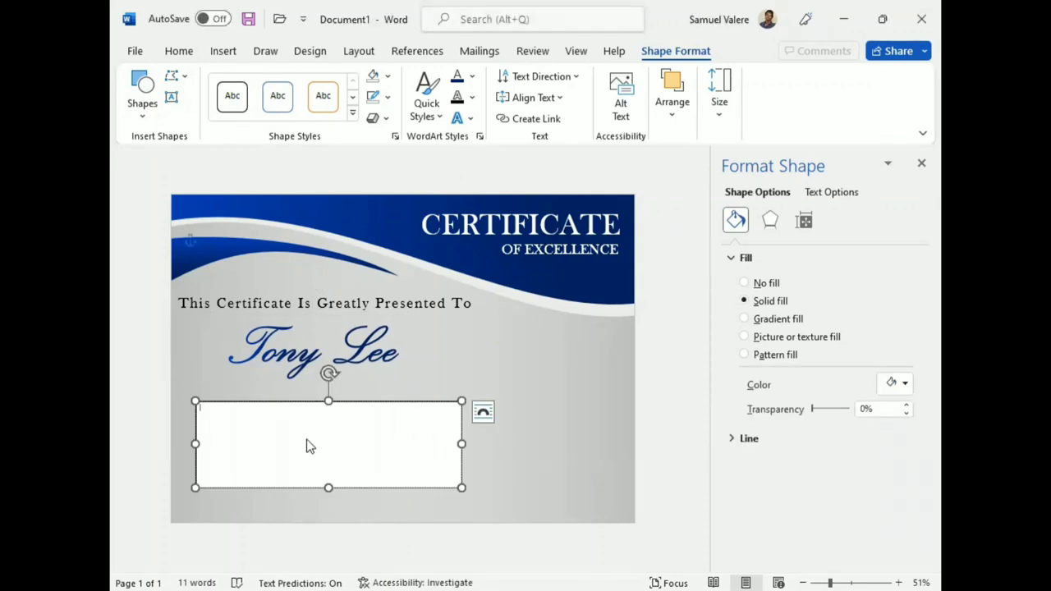
text(You did a fantastic job helping our team reach its goal. Thank you for setting such a fantastic example!)
triple_click(307, 441)
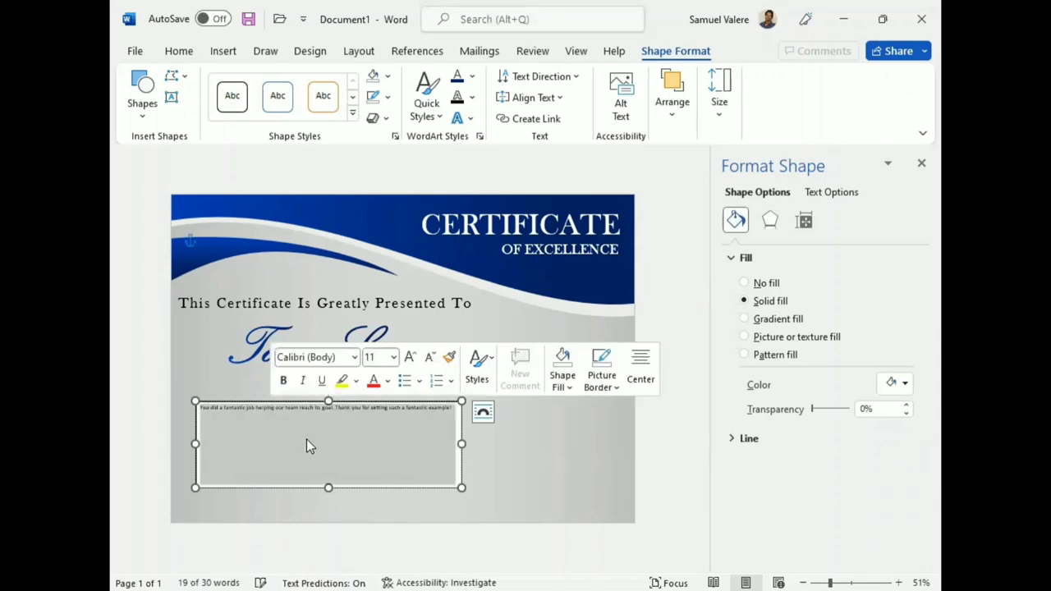
click(409, 358)
click(409, 358)
click(337, 357)
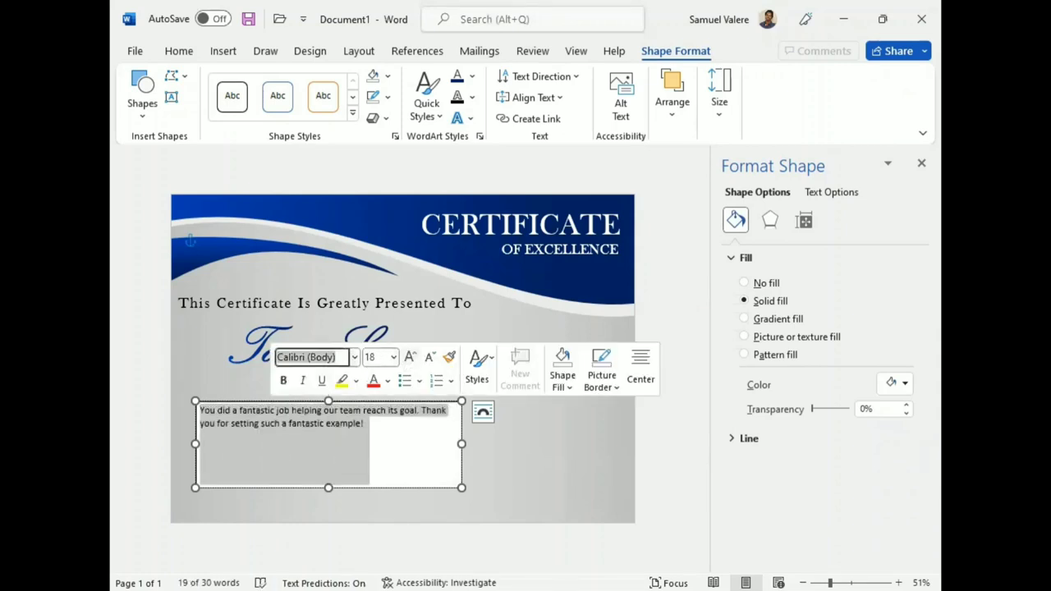
text(Baskerville Old F)
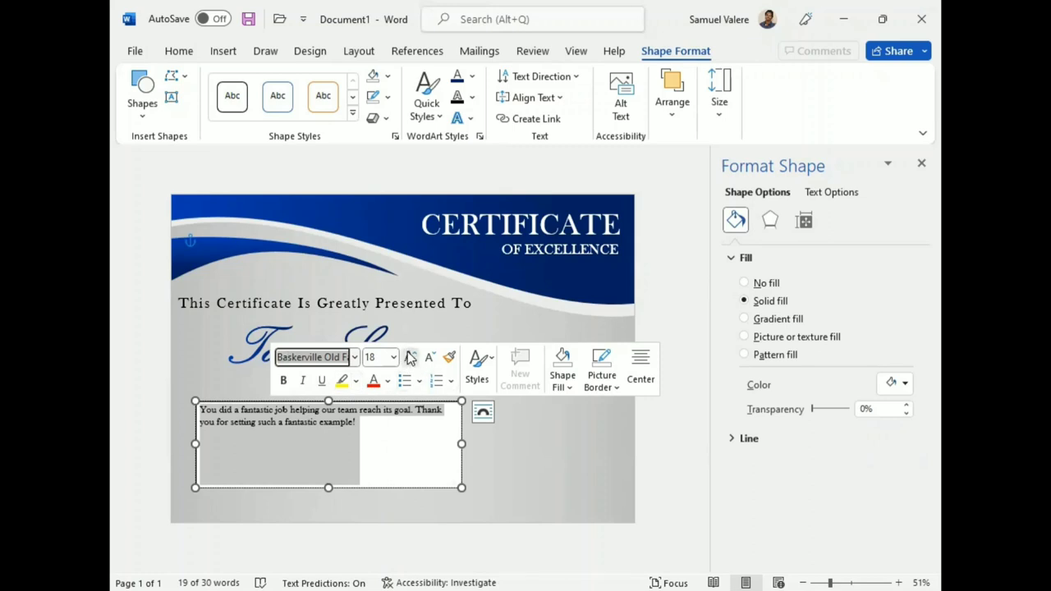
click(410, 358)
click(410, 358)
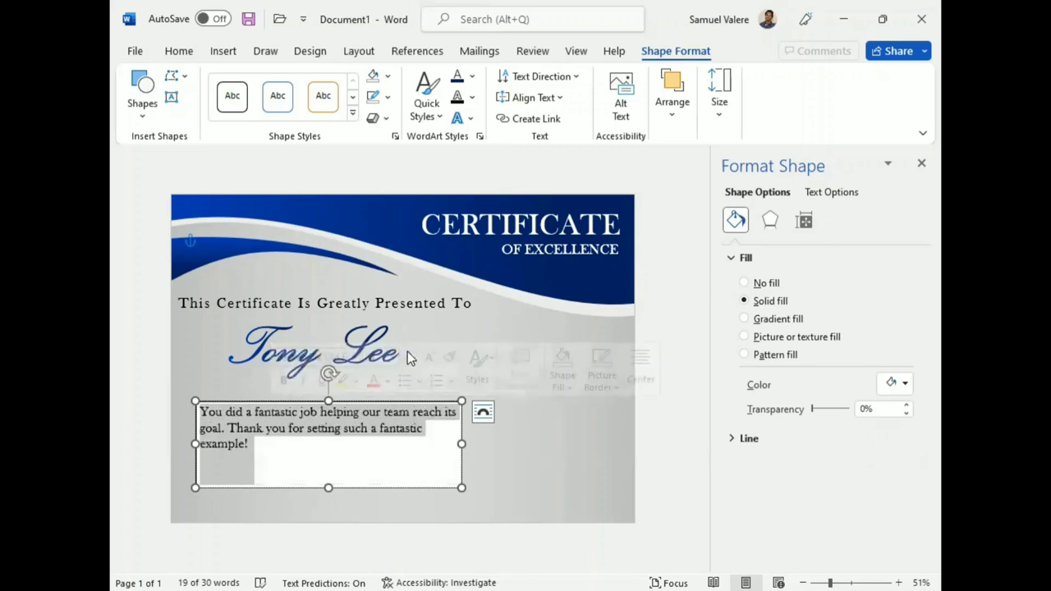
Resize the message box to fit the text and centre the message.
mouse_move(462, 444)
mouse_down()
mouse_move(495, 444)
mouse_move(428, 444)
mouse_up()
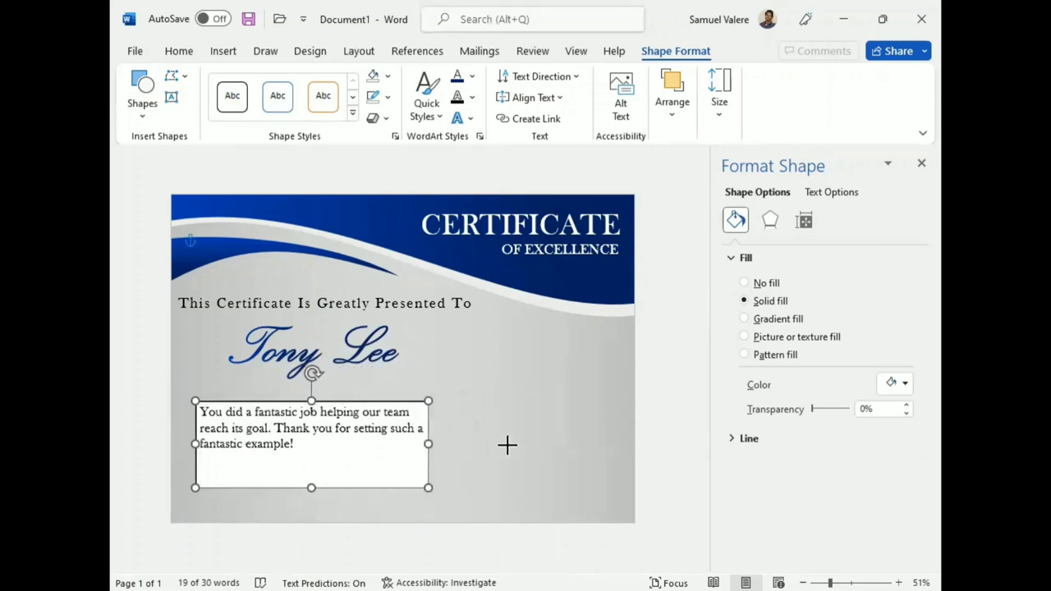
drag(312, 488, 311, 456)
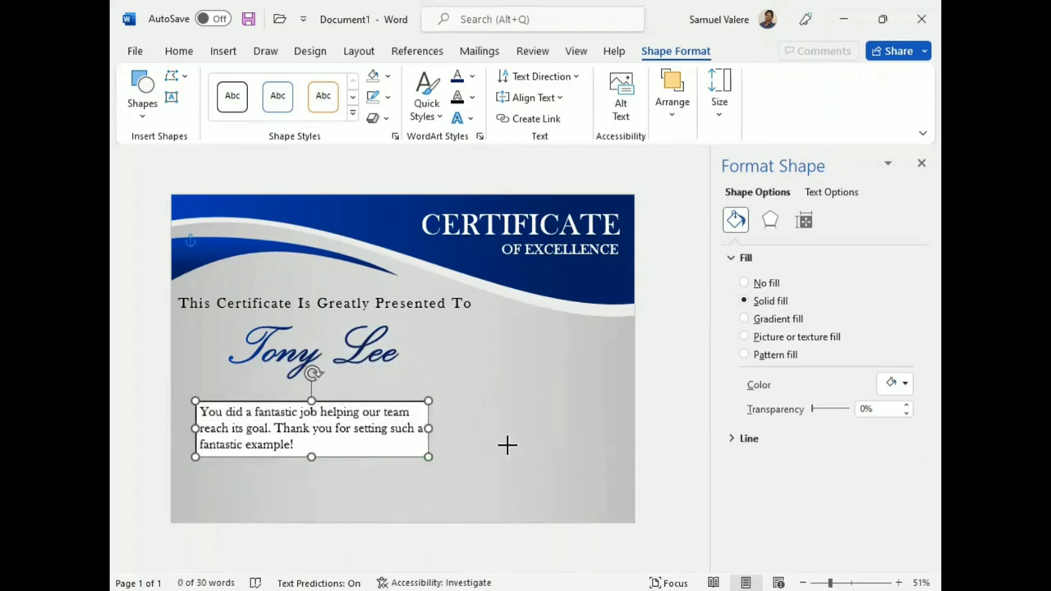
triple_click(279, 411)
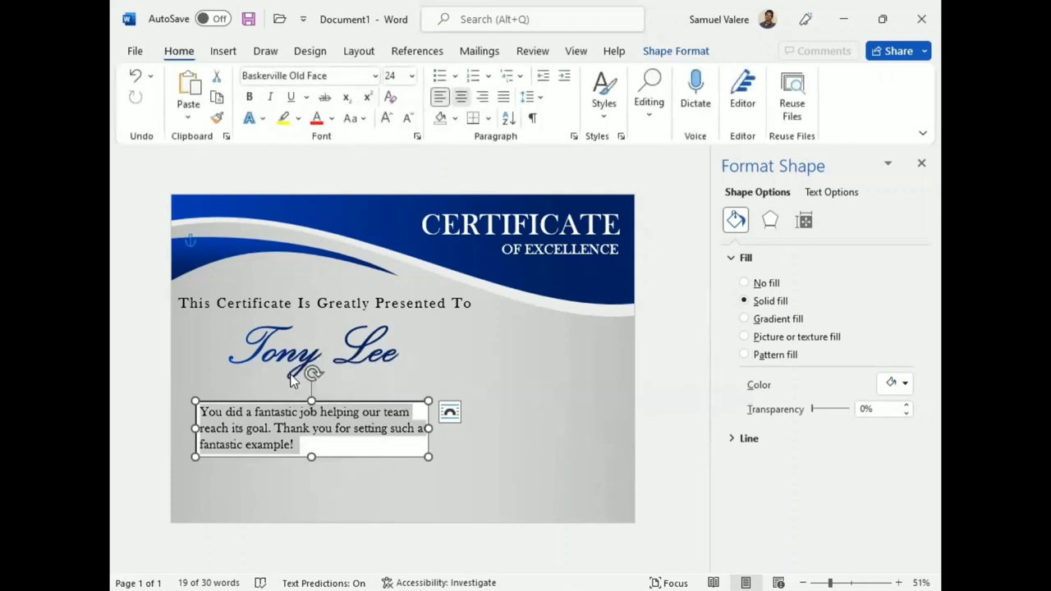
key(ctrl+e)
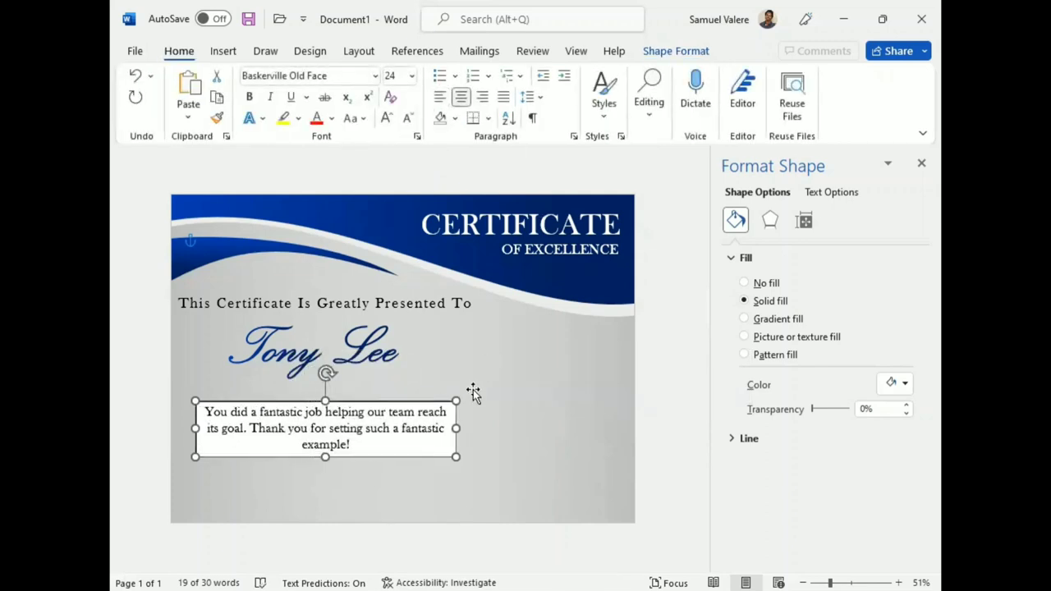
Set the message box's Shape Fill to No Fill.
click(473, 392)
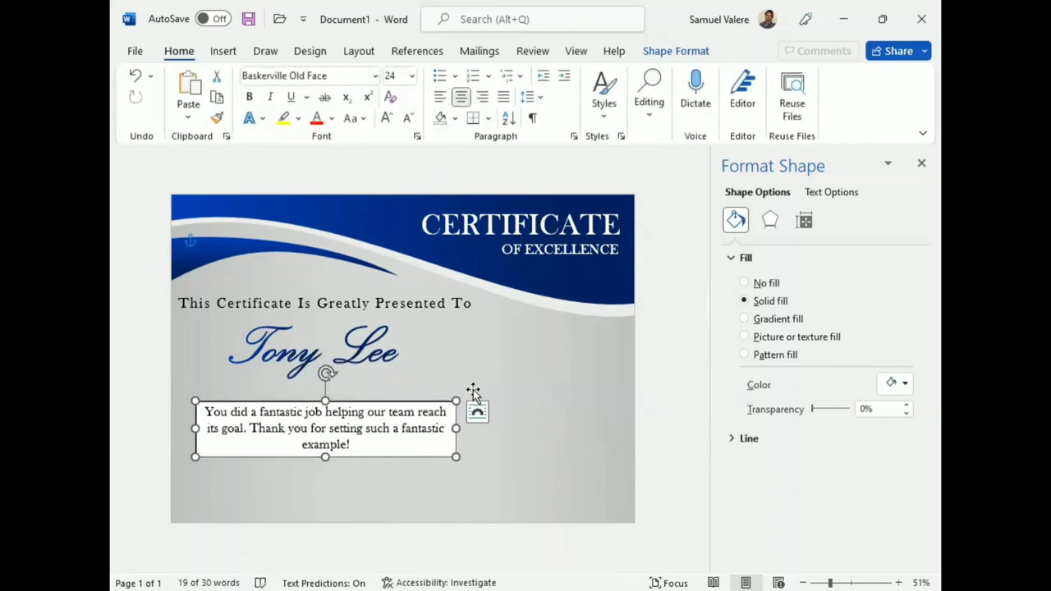
click(676, 50)
click(387, 97)
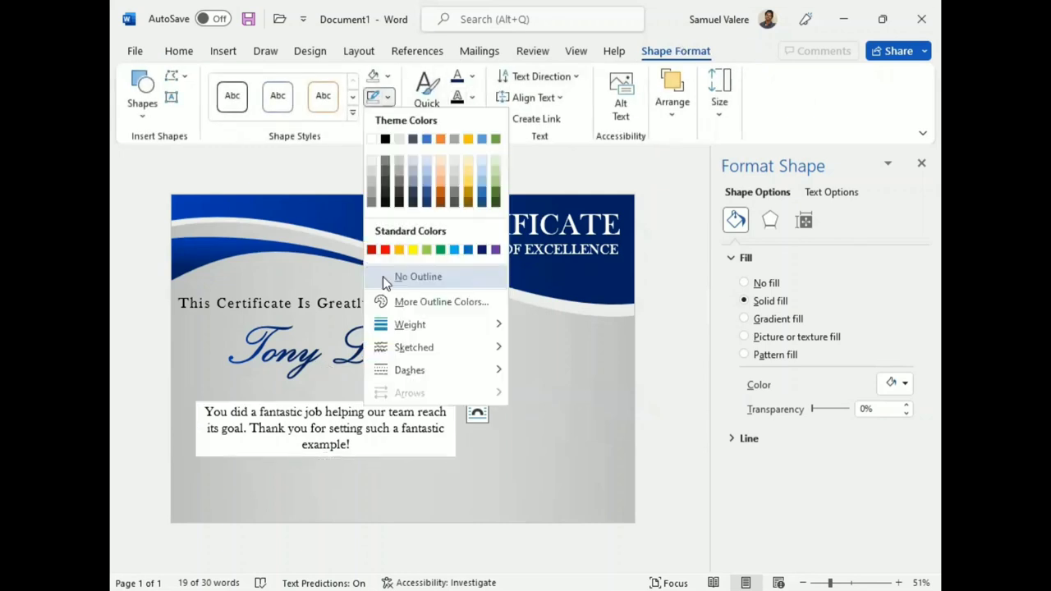
click(387, 75)
click(379, 259)
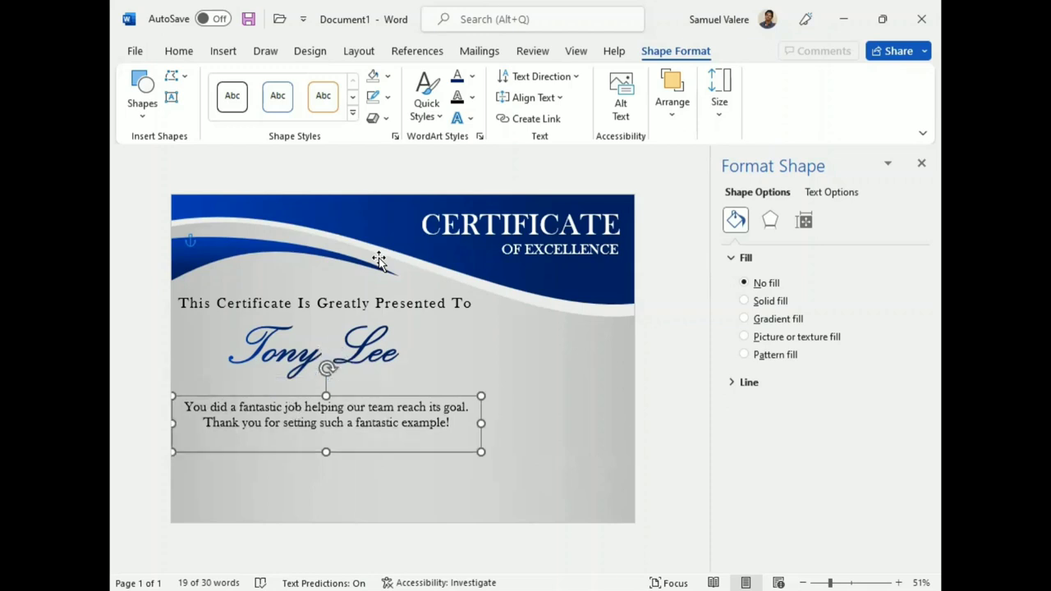
Draw a straight line under the recipient's name and adjust its length.
click(298, 495)
click(144, 103)
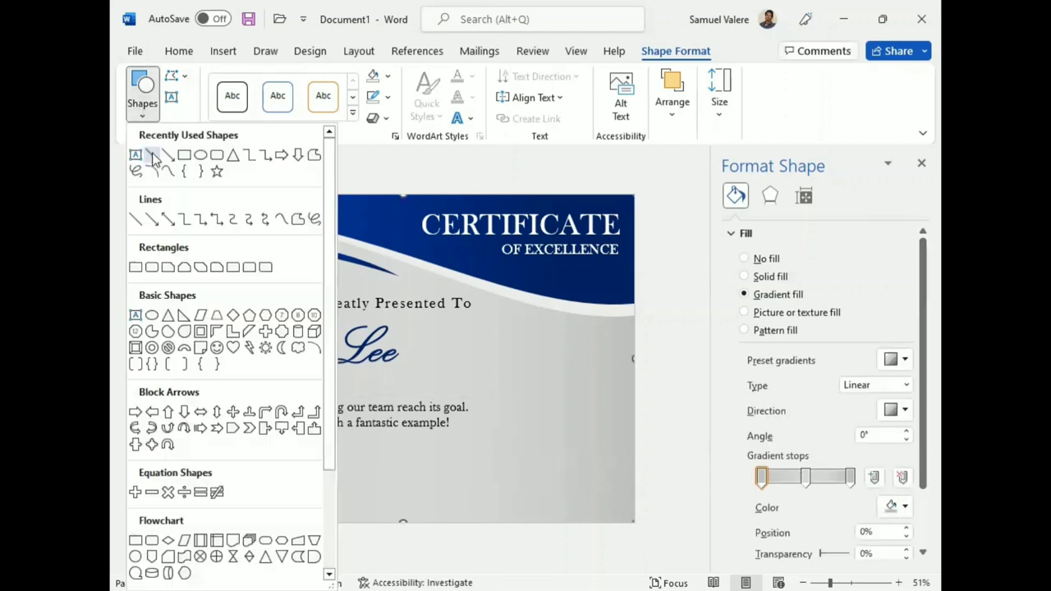
click(152, 156)
drag(175, 376, 442, 370)
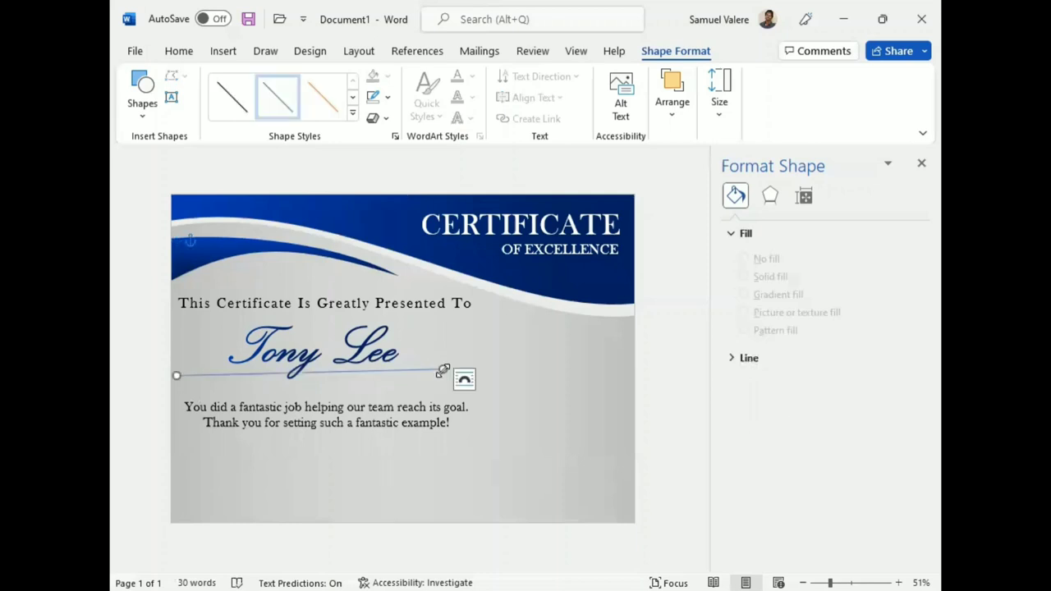
drag(441, 371, 448, 369)
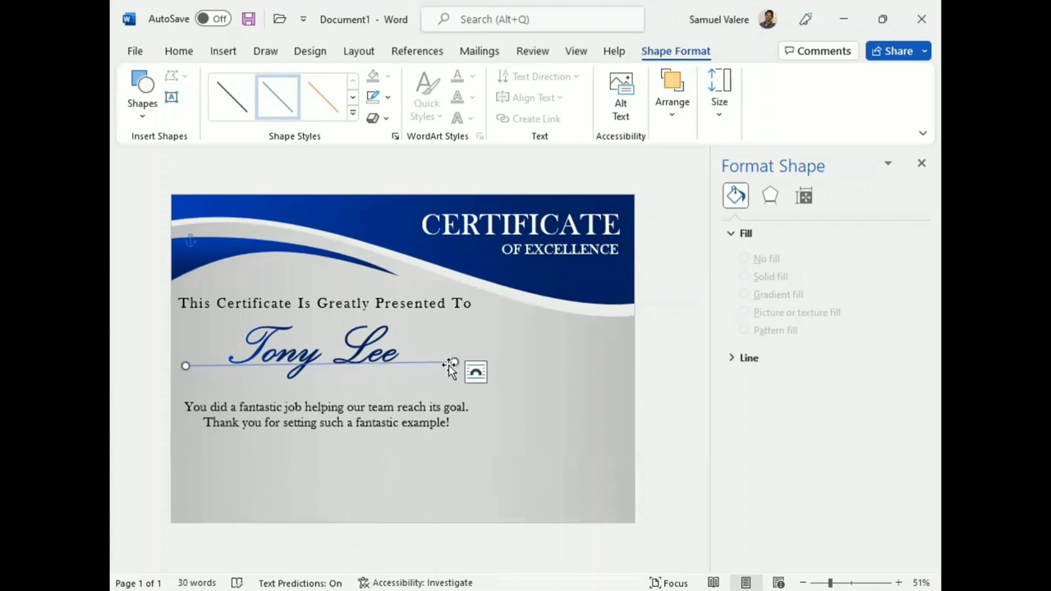
drag(453, 362, 434, 366)
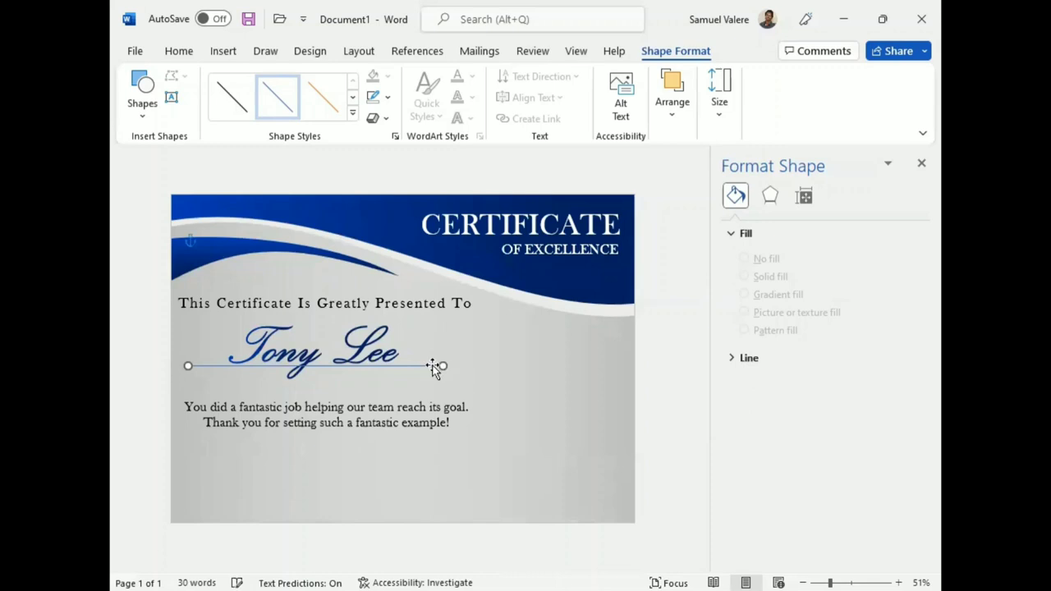
key(Left)
Colour the line Dark Blue and nudge it into position beneath the name.
click(388, 97)
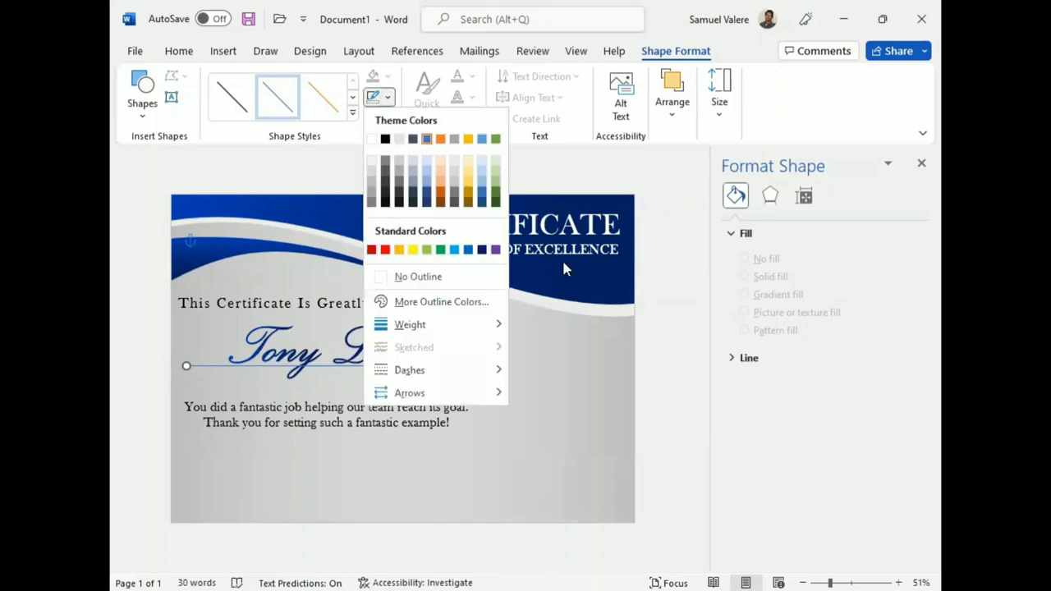
click(483, 251)
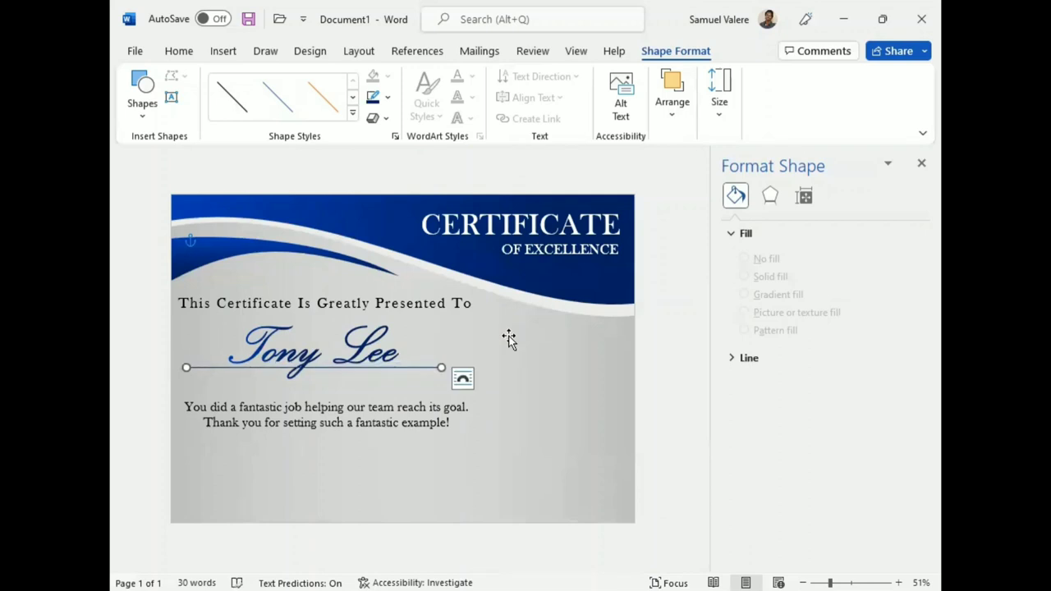
key(Down)
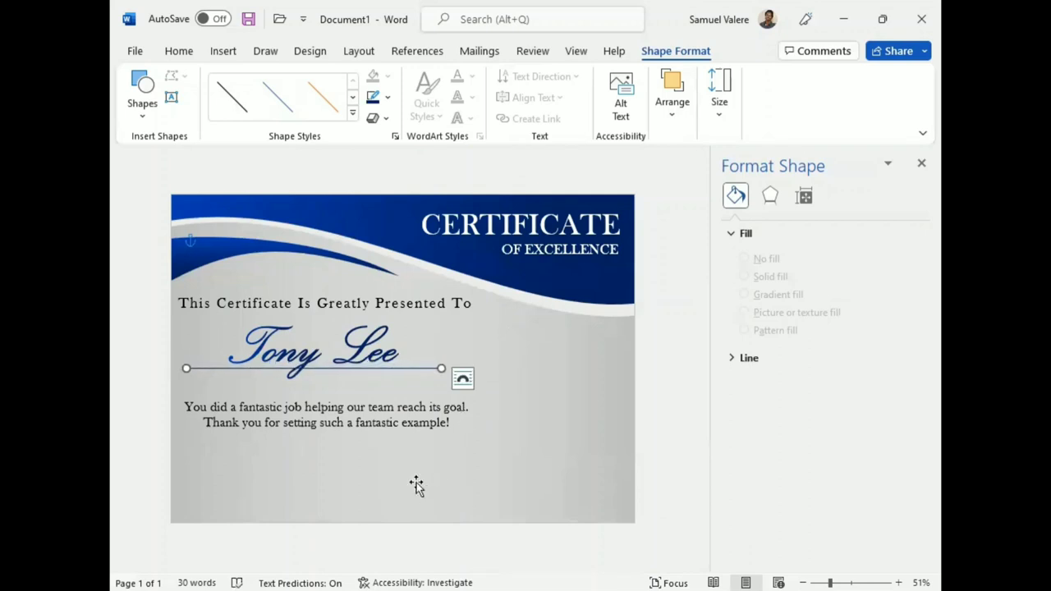
key(Right)
Make the thank-you box narrower so it wraps to three lines, then nudge it under the name line.
click(416, 467)
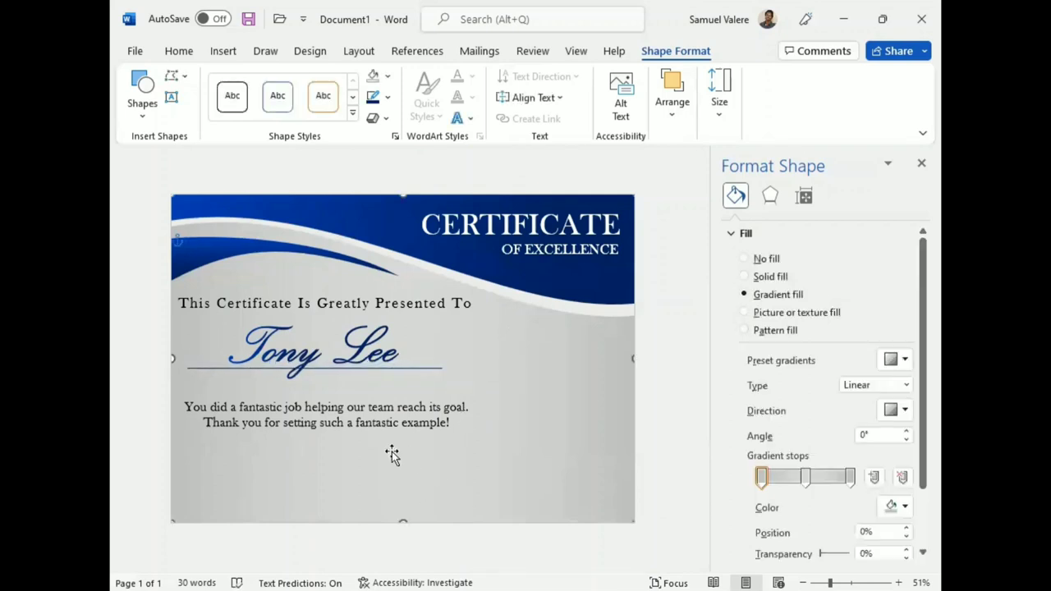
click(305, 397)
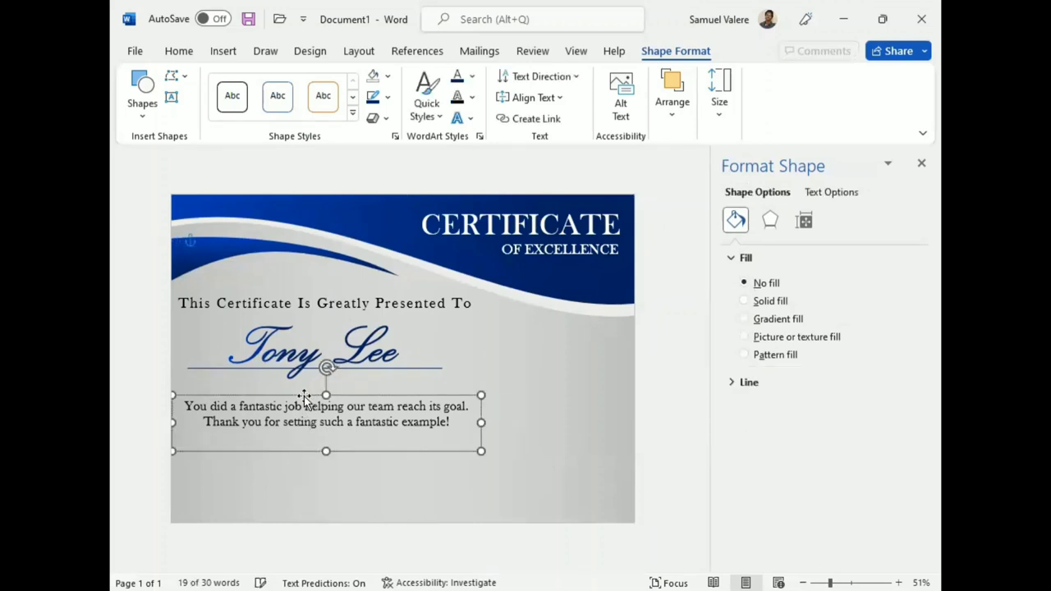
key(shift+Left)
key(shift+Left)
key(shift+Left)
key(shift+Left)
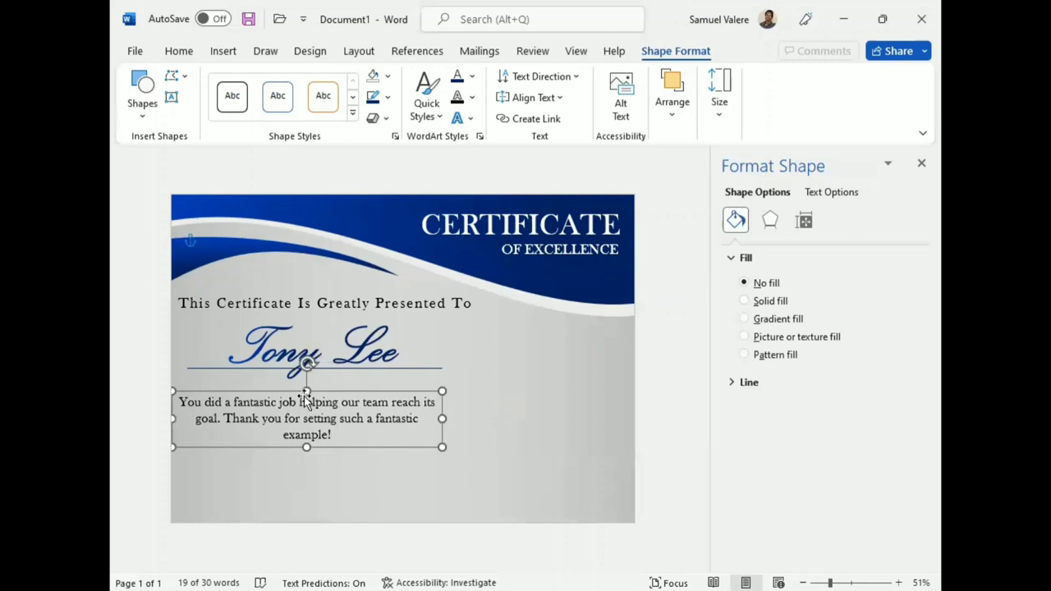
key(Right)
key(Right)
key(Right)
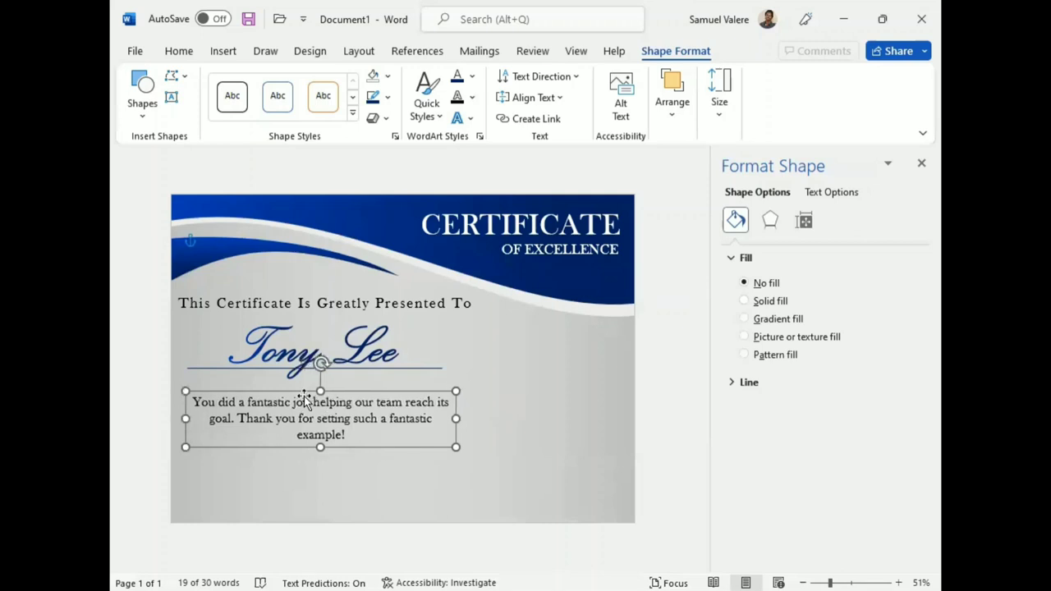
key(Up)
key(Up)
key(Left)
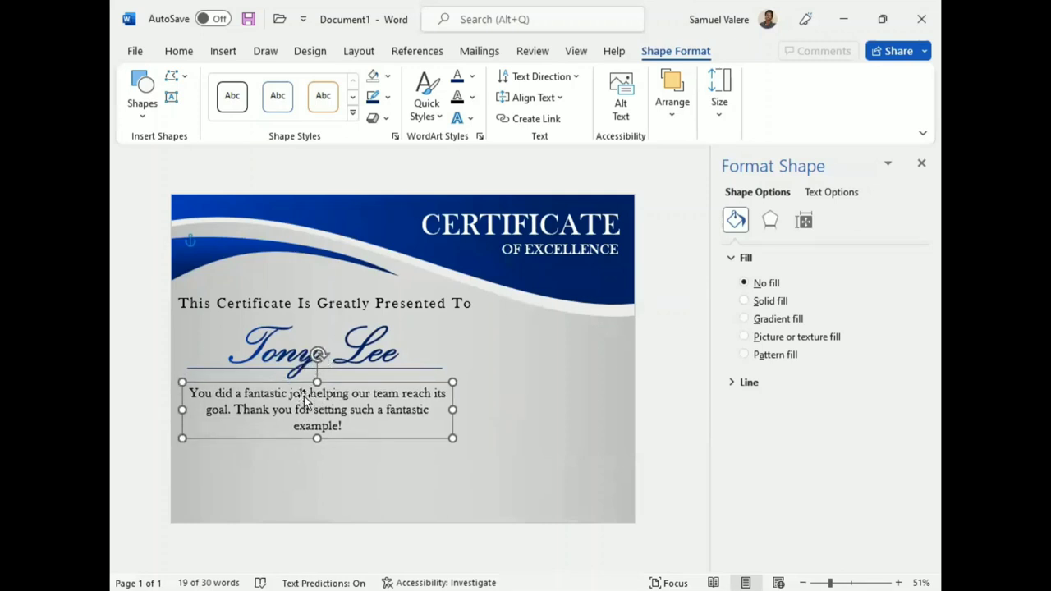
key(Down)
key(Left)
key(Left)
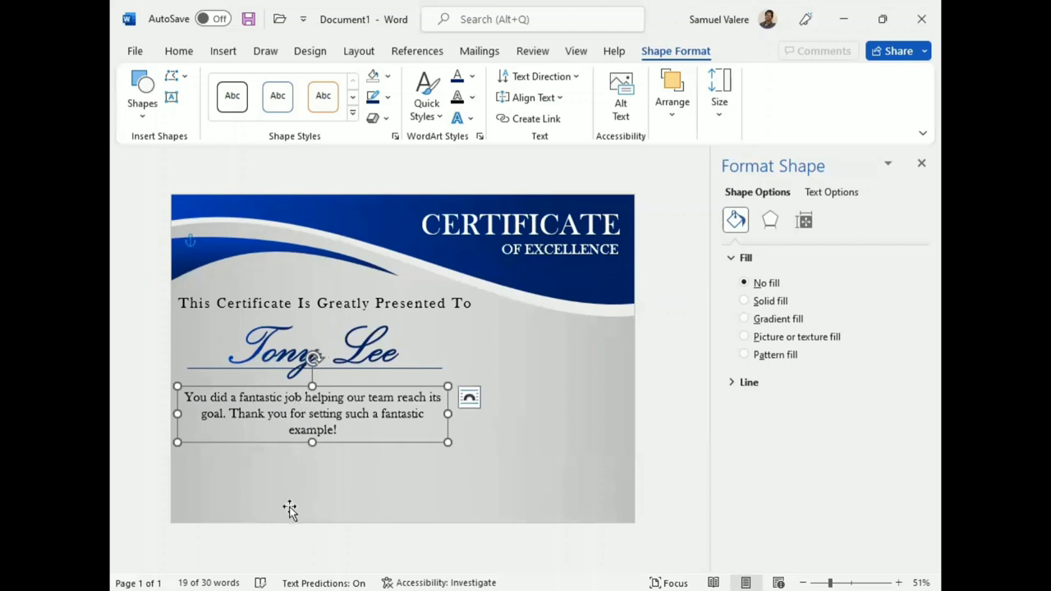
click(319, 464)
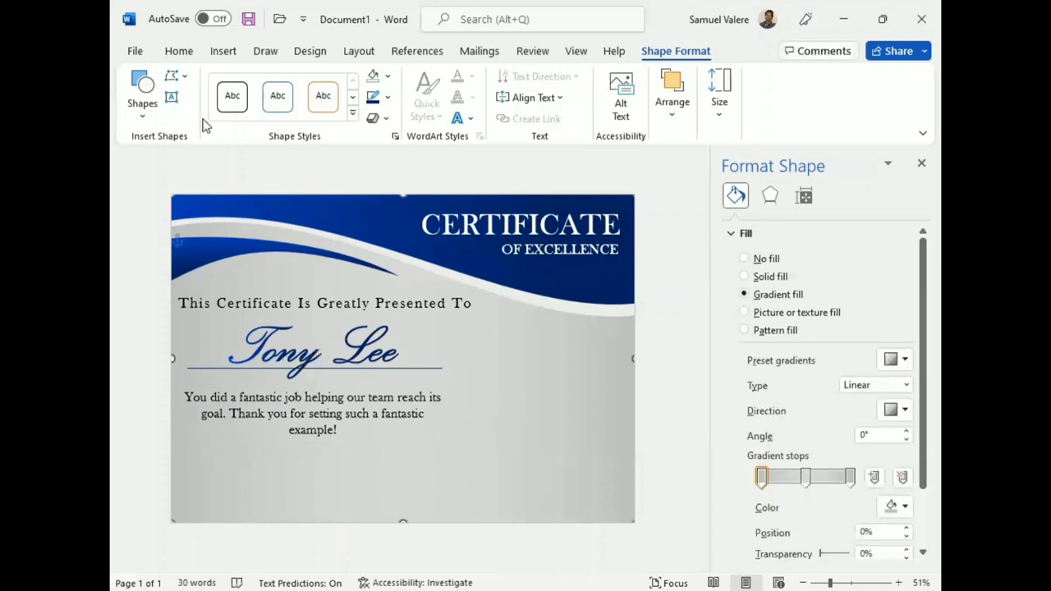
Draw a tall rectangle near the right side, from under the header to the bottom edge.
click(143, 94)
click(183, 156)
drag(559, 287, 621, 517)
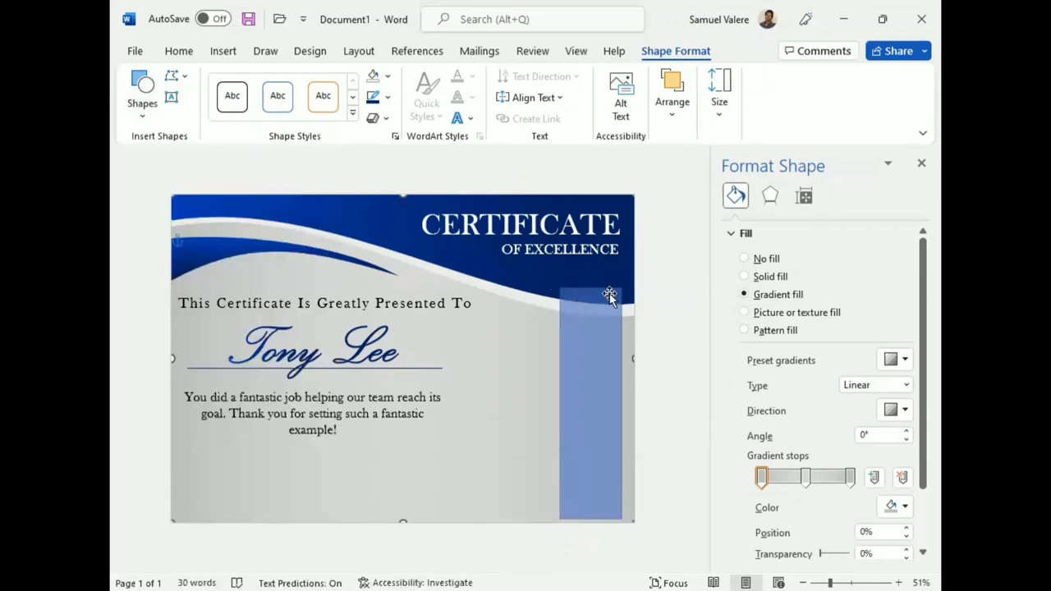
drag(621, 402, 612, 403)
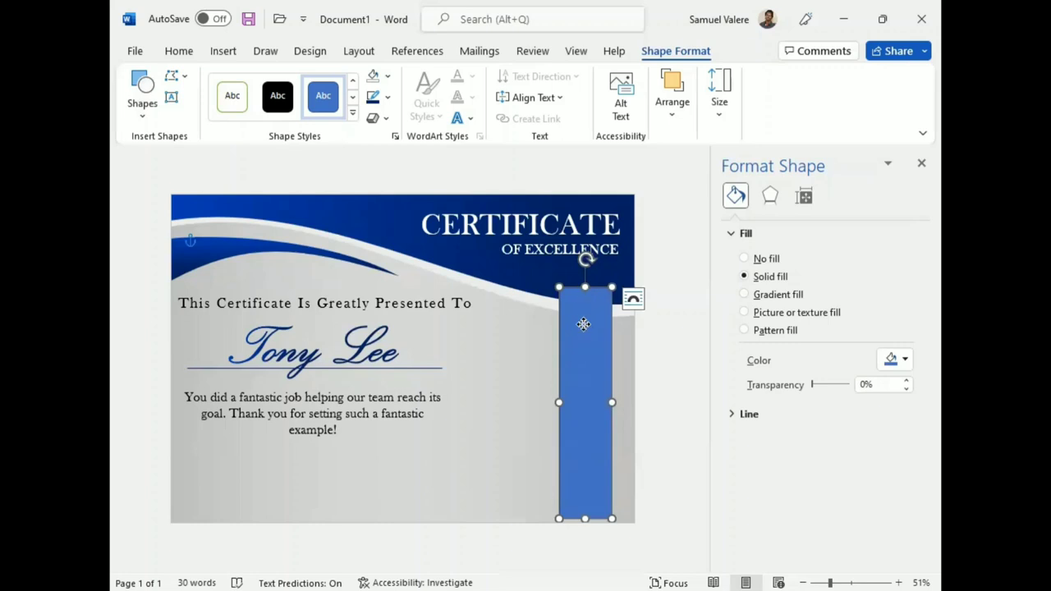
drag(583, 324, 584, 302)
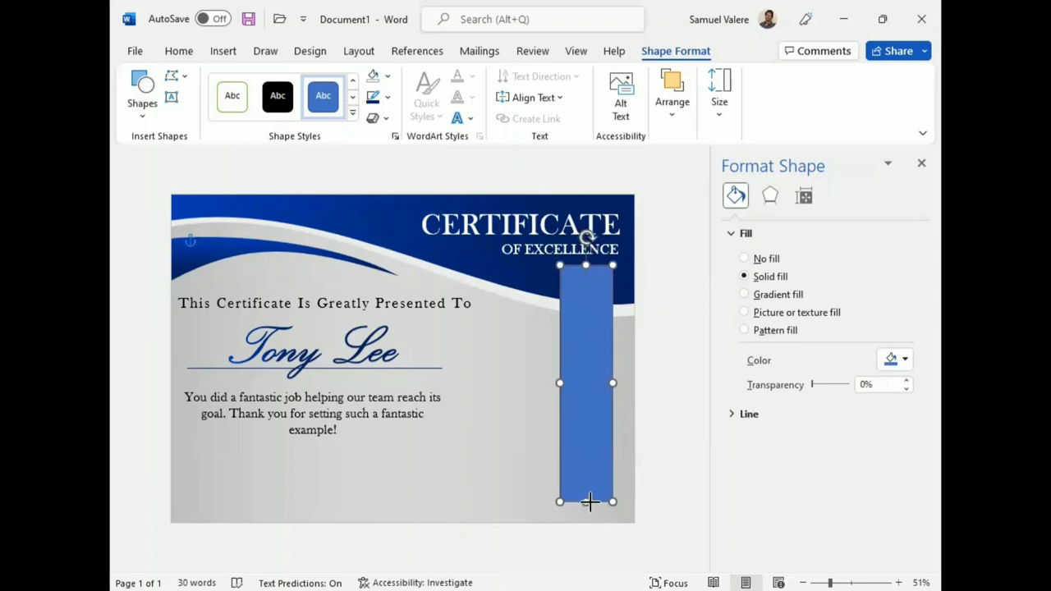
drag(589, 501, 591, 509)
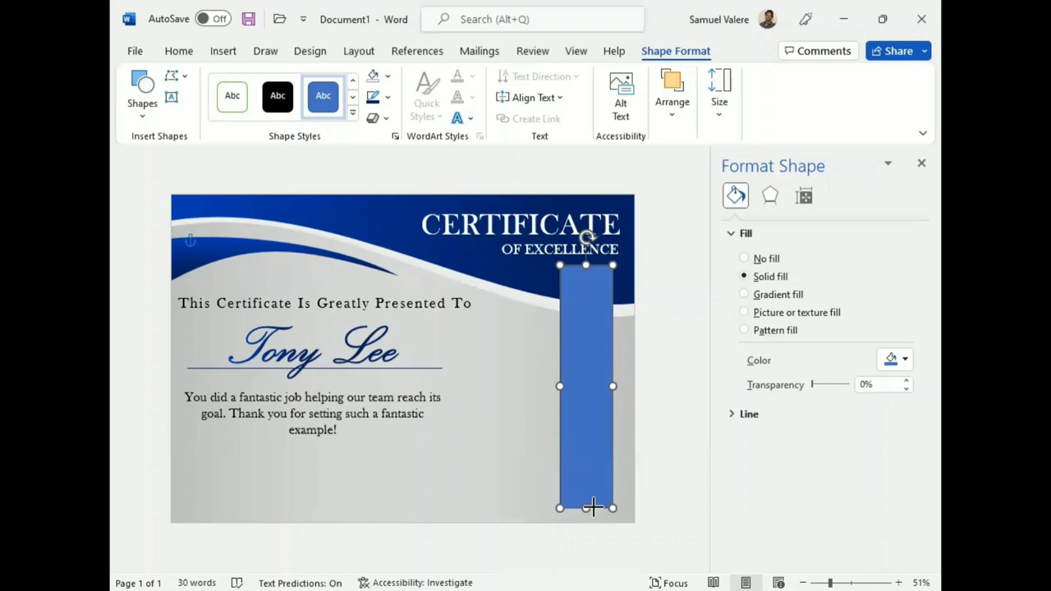
Give the rectangle a gradient fill with its right stop set to Dark Blue.
click(389, 98)
click(393, 92)
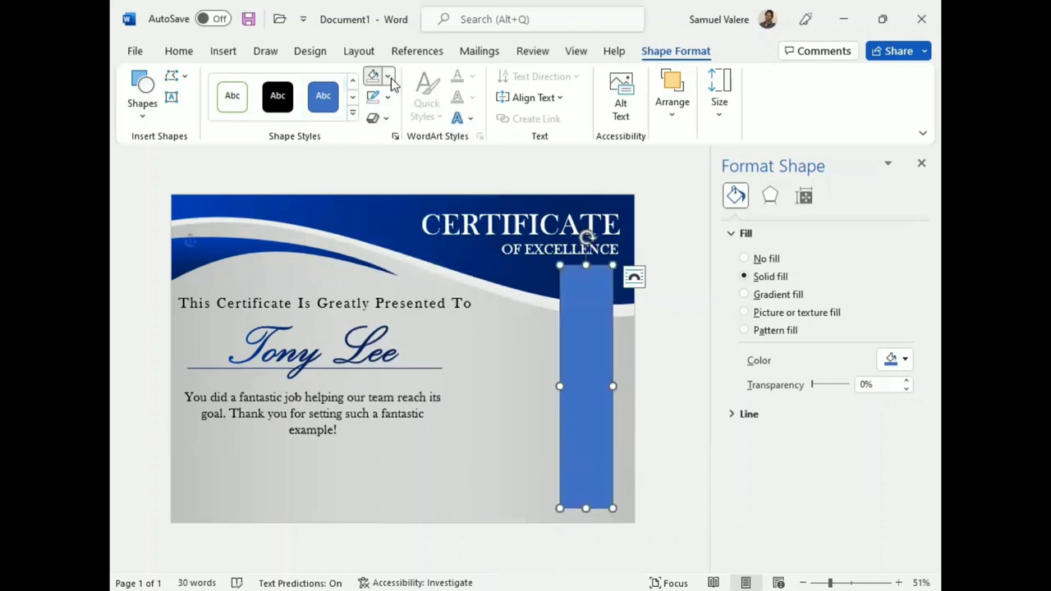
click(386, 75)
mouse_move(413, 326)
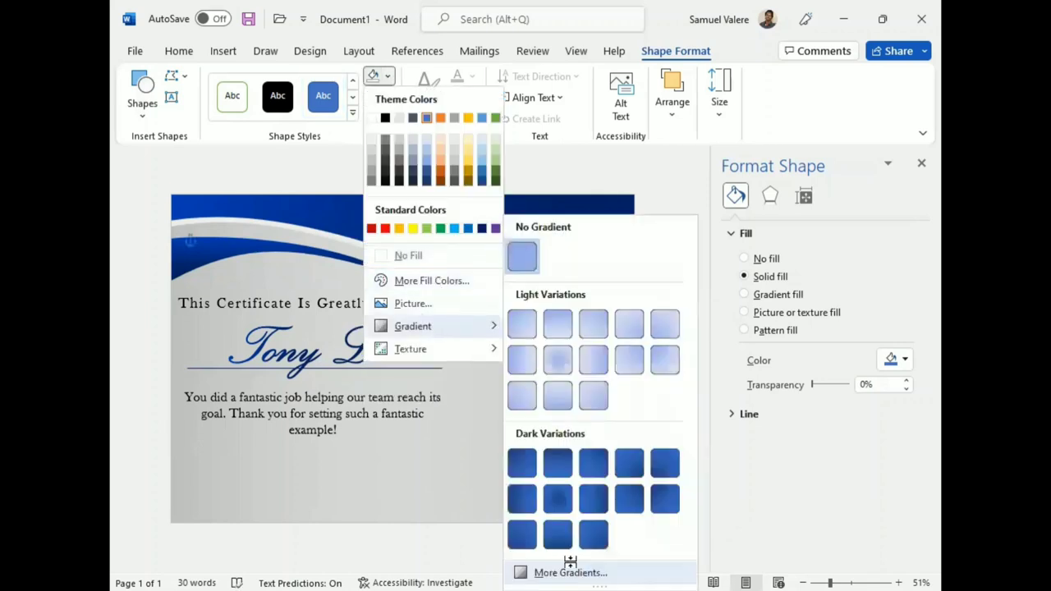
click(745, 295)
click(746, 296)
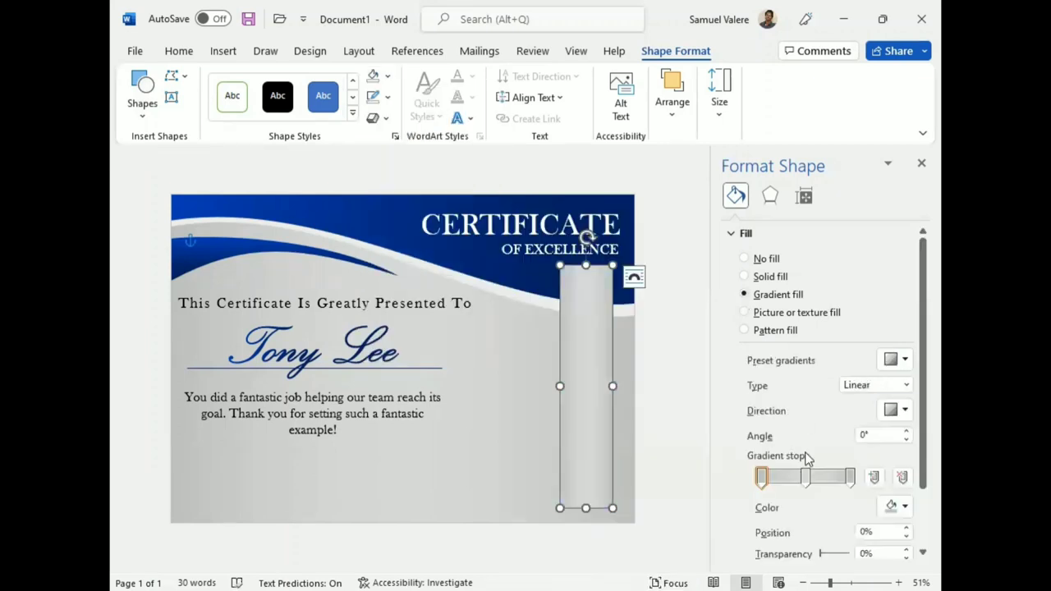
click(850, 478)
click(903, 507)
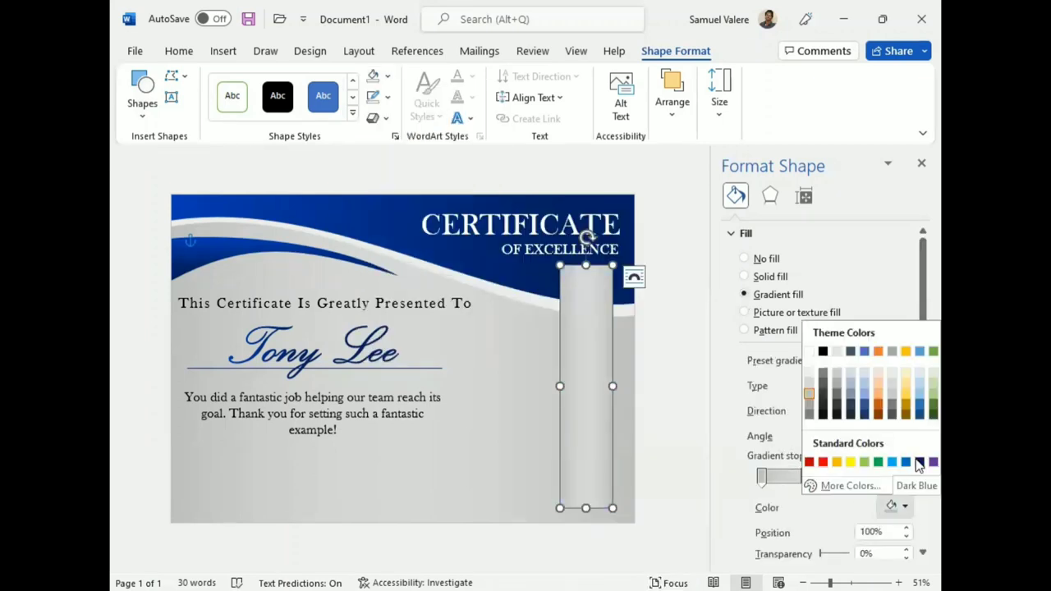
click(918, 464)
Set the left stop to Dark Blue, remove the middle stop, use 180° direction, and shift the bar left.
click(762, 477)
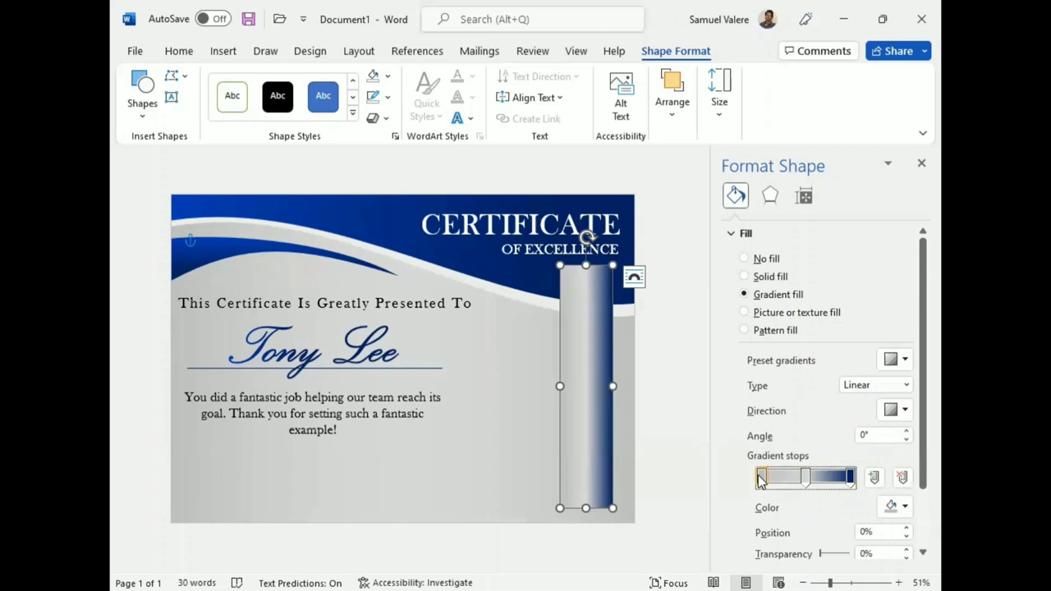
click(906, 509)
click(918, 464)
click(903, 477)
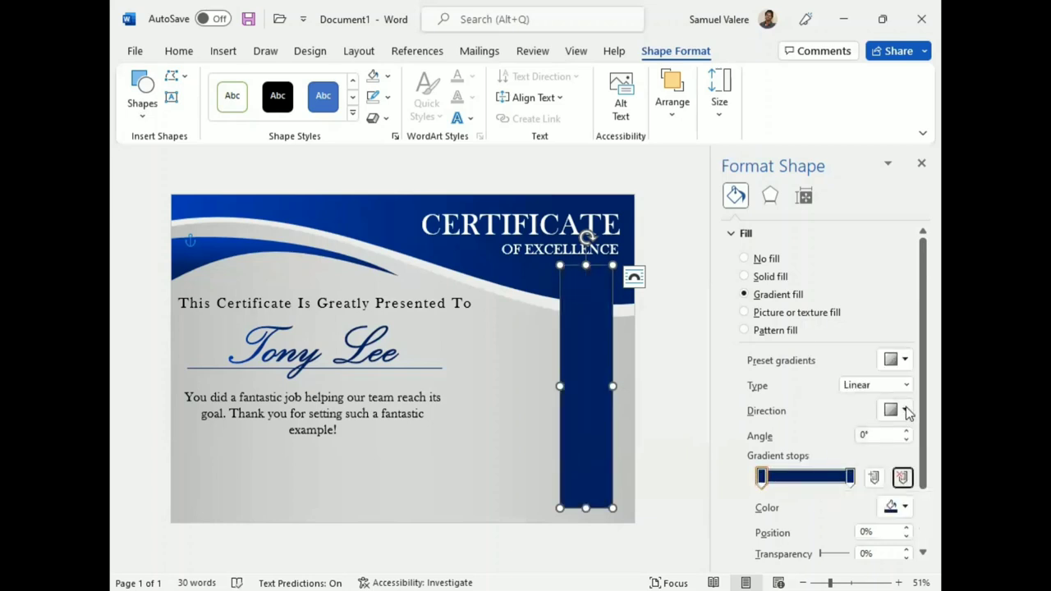
click(904, 410)
click(920, 443)
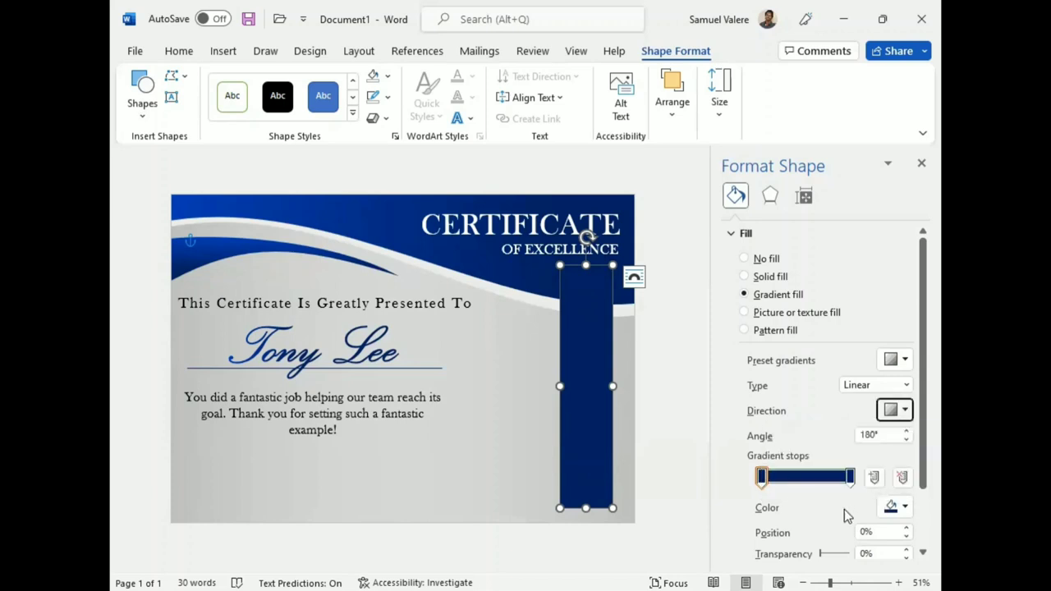
click(842, 478)
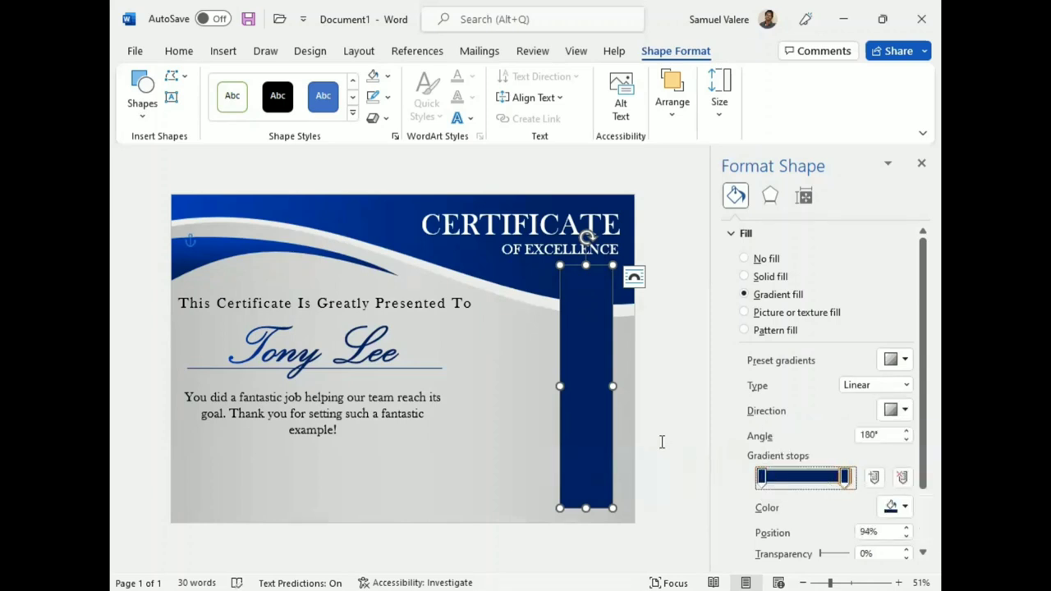
drag(598, 439, 578, 444)
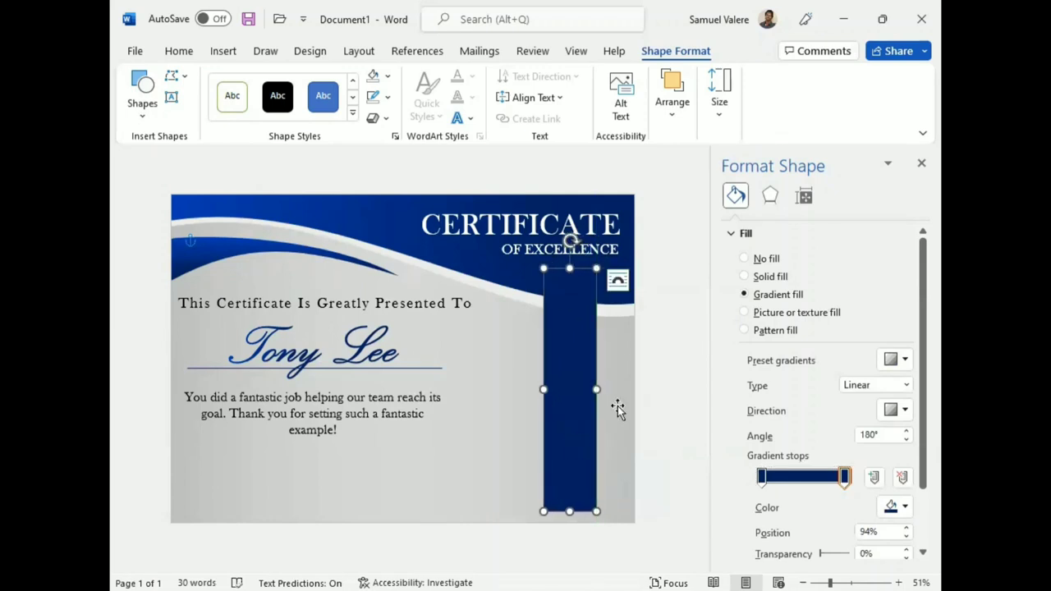
Send the navy bar backward behind the wave band.
click(672, 94)
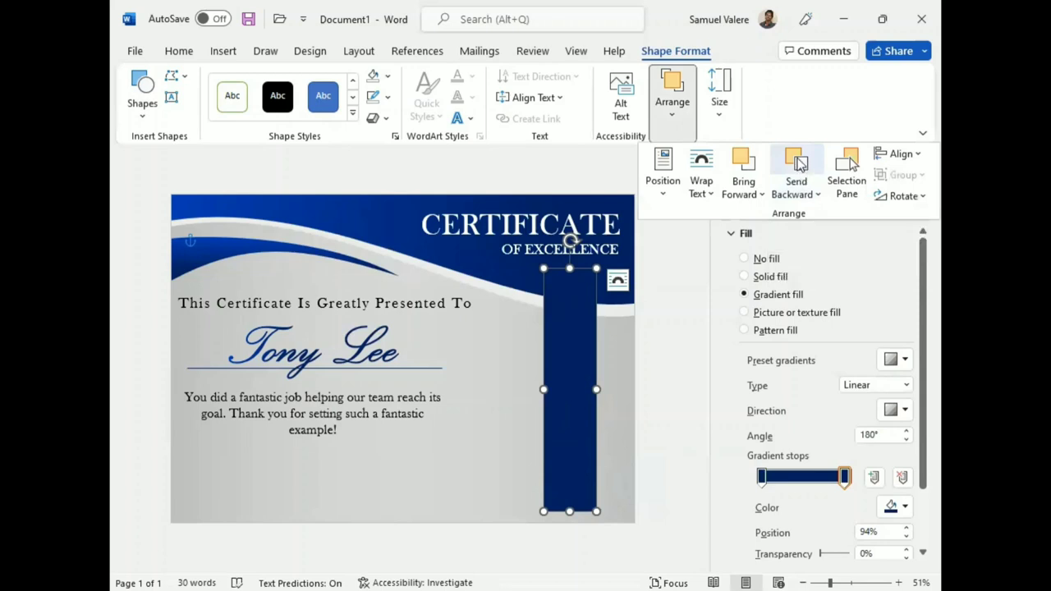
click(794, 170)
click(813, 193)
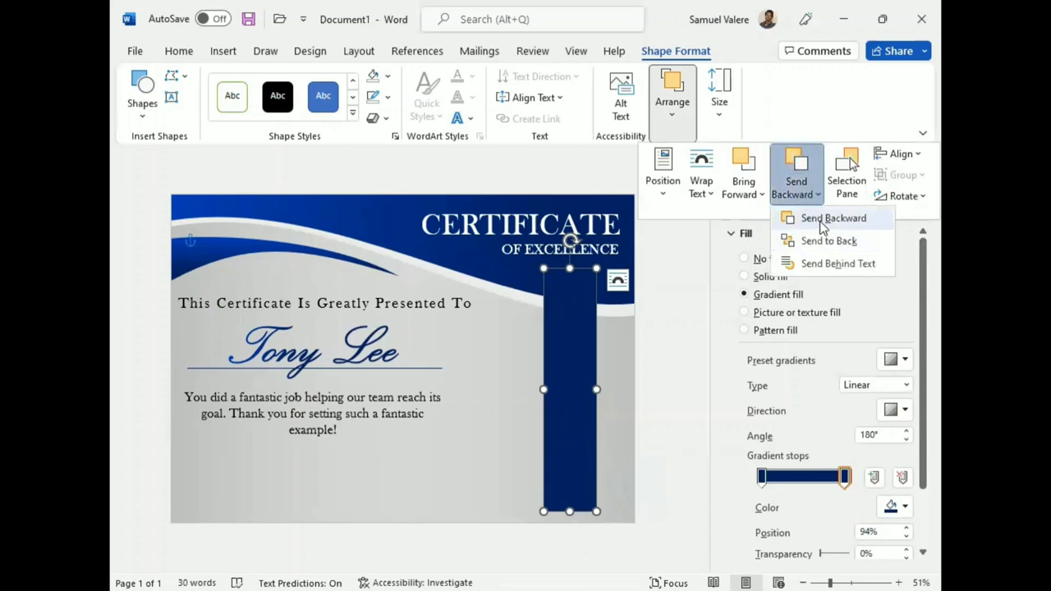
click(821, 218)
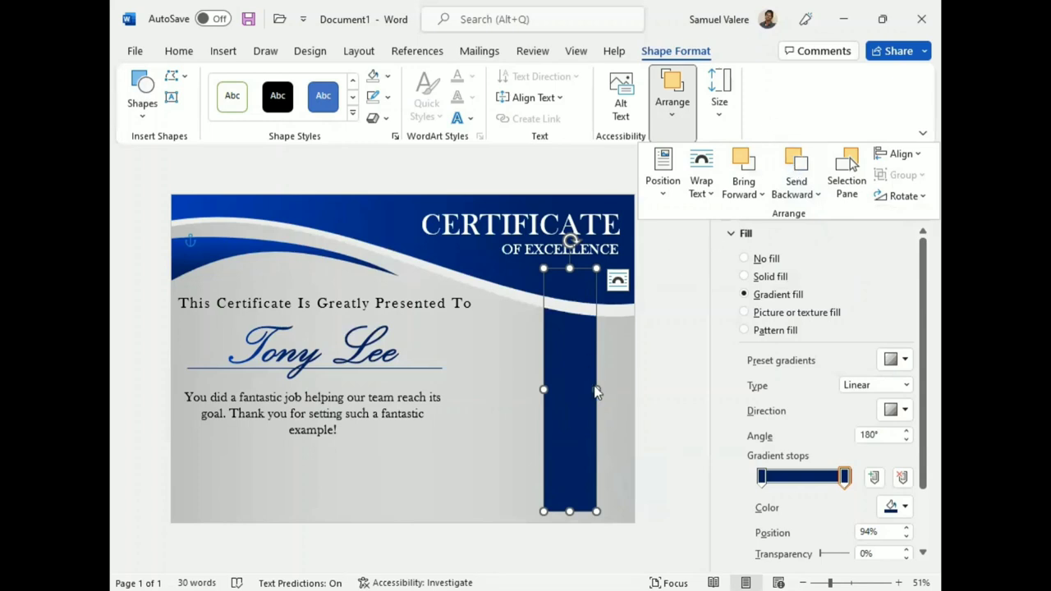
Reposition the navy bar and widen it by dragging its right and left edges outward.
drag(591, 390, 585, 390)
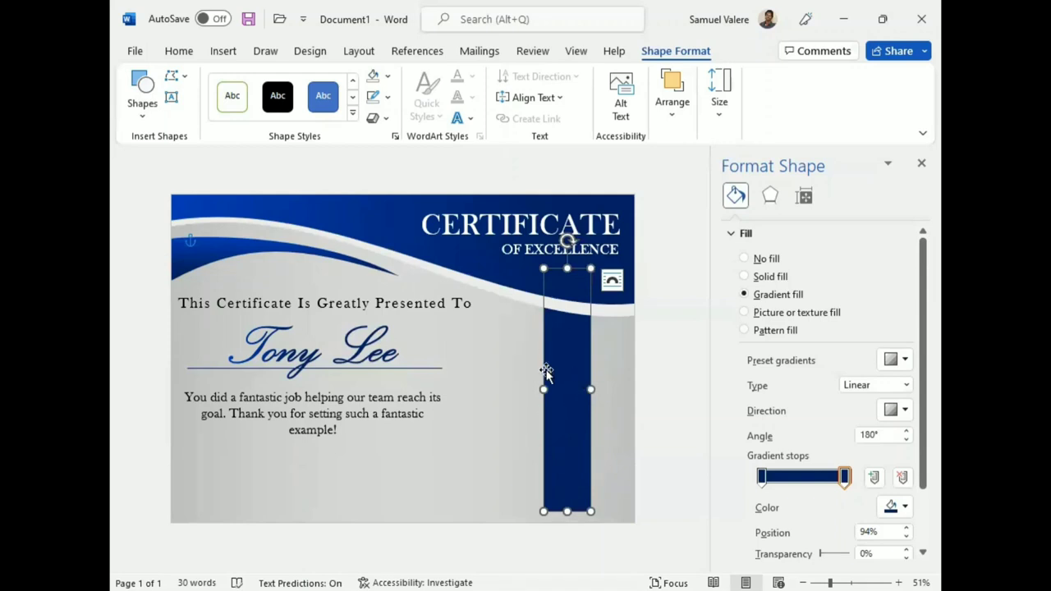
drag(546, 372, 550, 379)
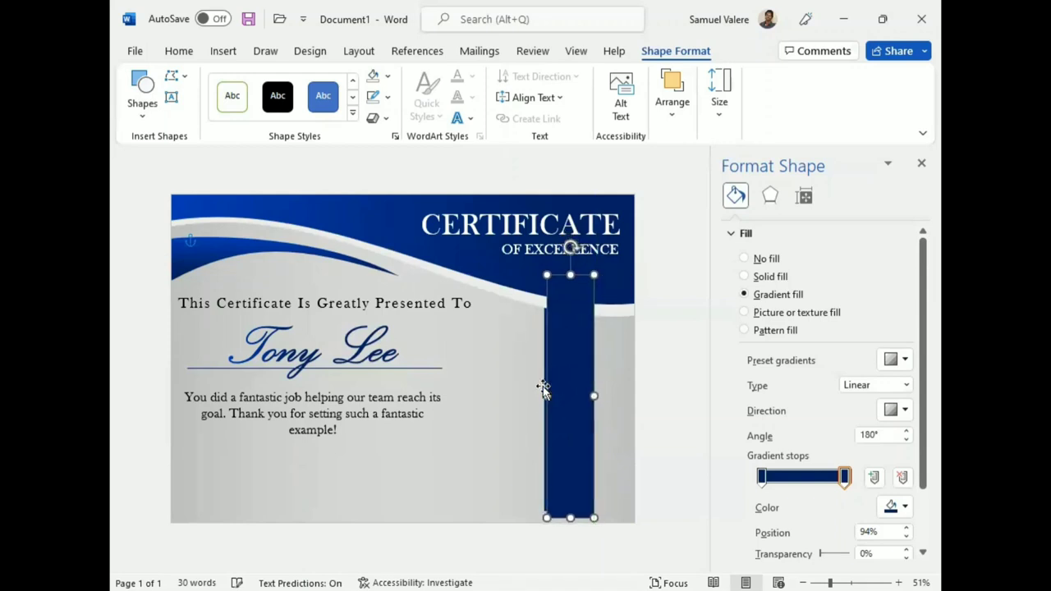
drag(594, 396, 606, 407)
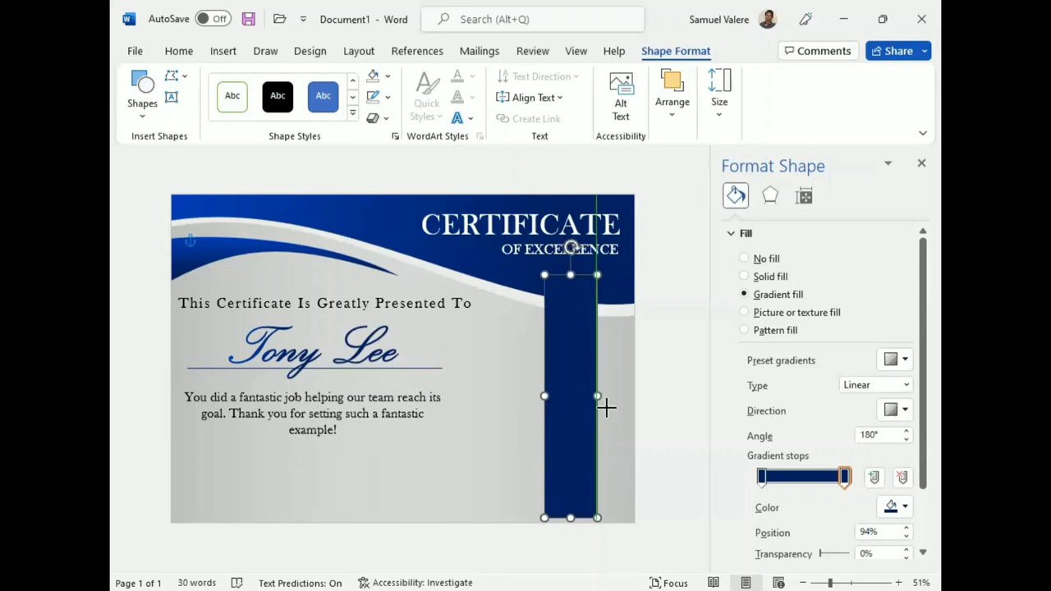
drag(544, 397, 535, 395)
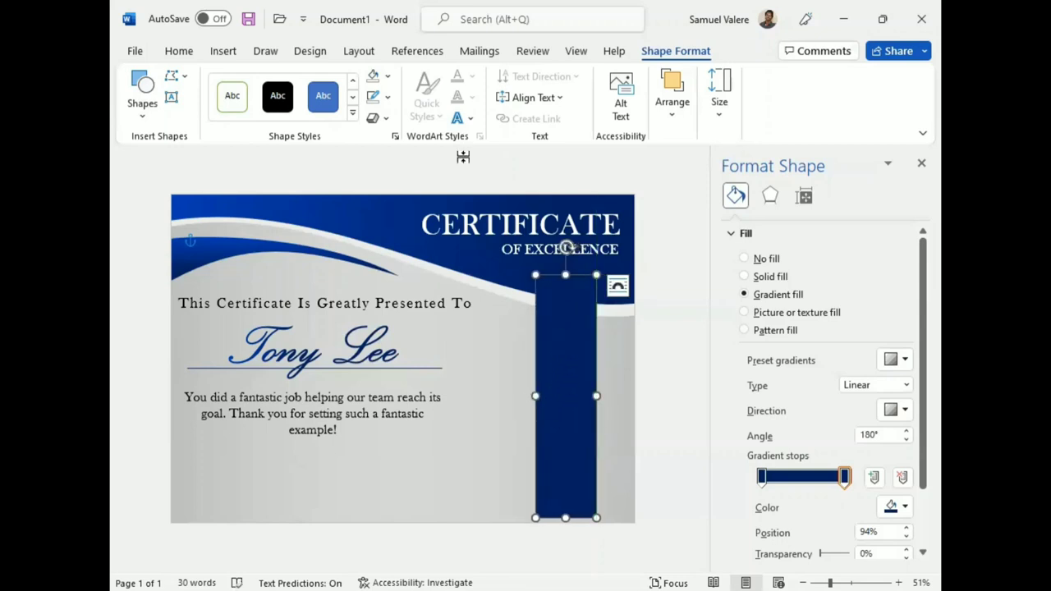
Remove the wider rectangle's fill and open its detailed outline settings.
click(388, 76)
click(381, 252)
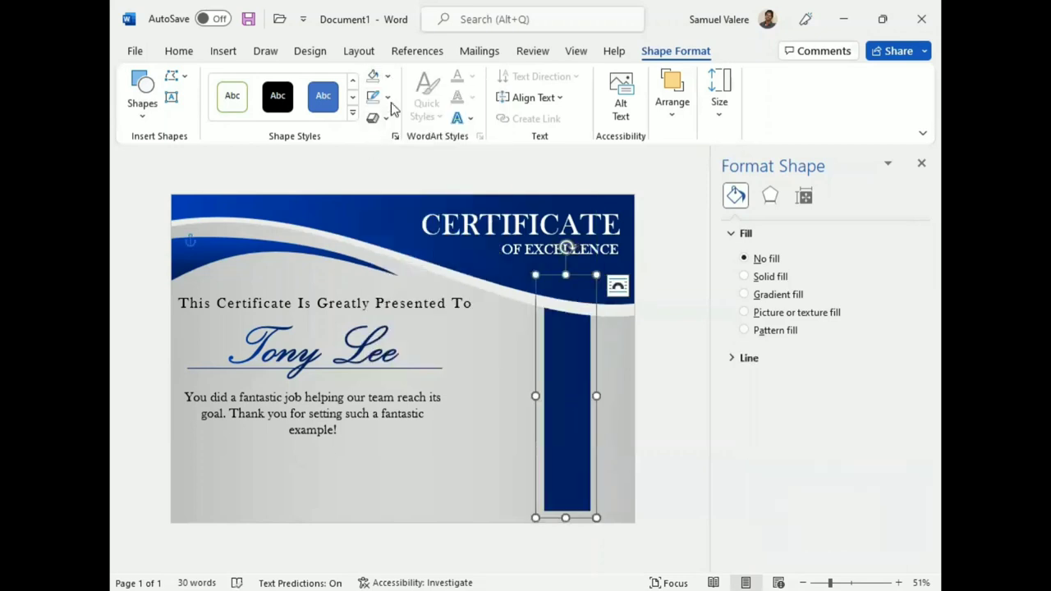
click(388, 97)
mouse_move(410, 324)
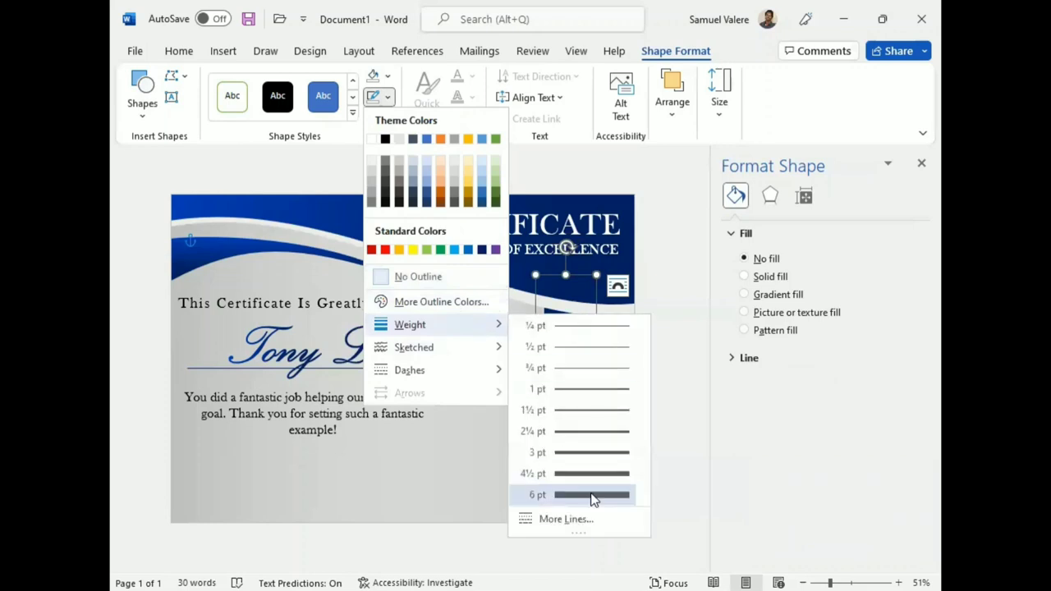
click(566, 519)
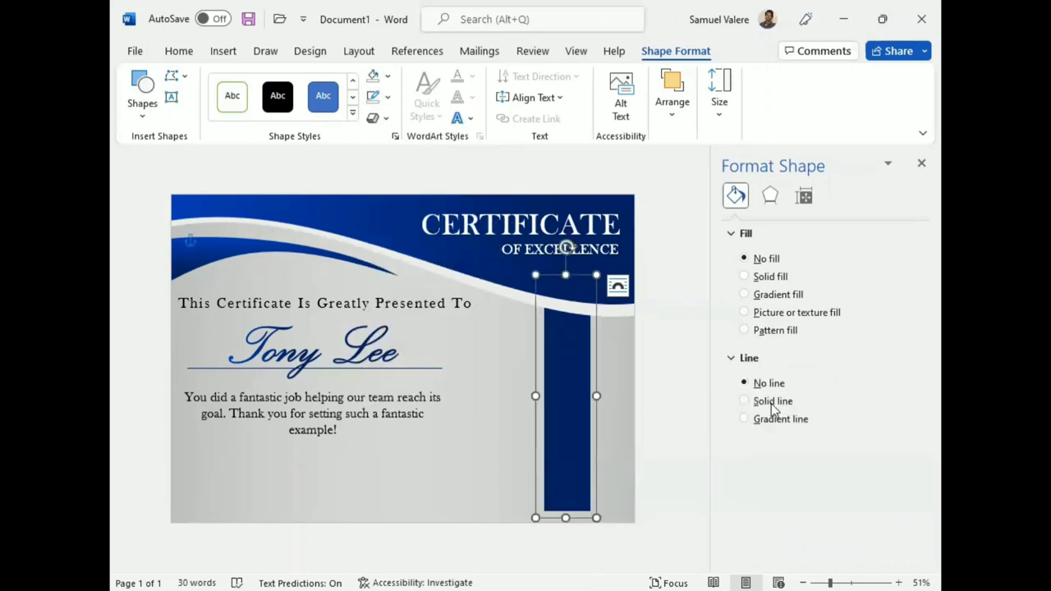
click(748, 358)
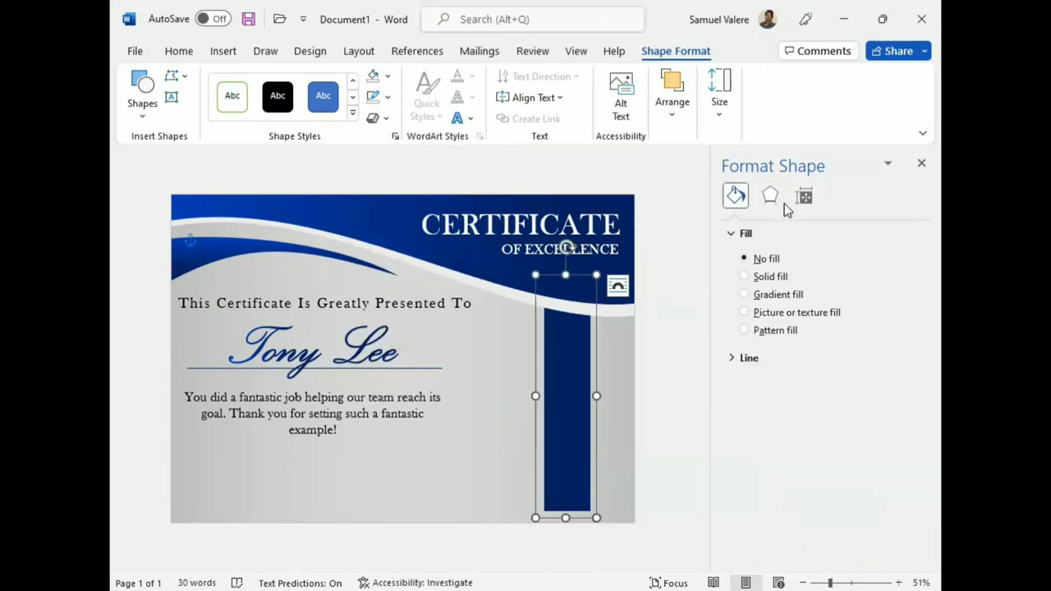
click(921, 164)
click(386, 97)
mouse_move(411, 325)
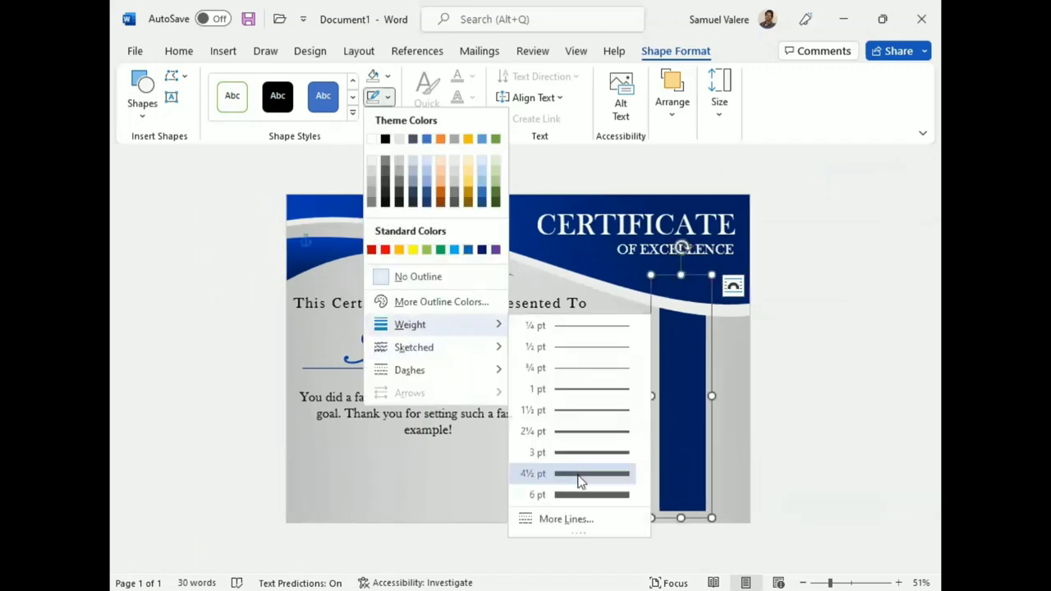
click(567, 518)
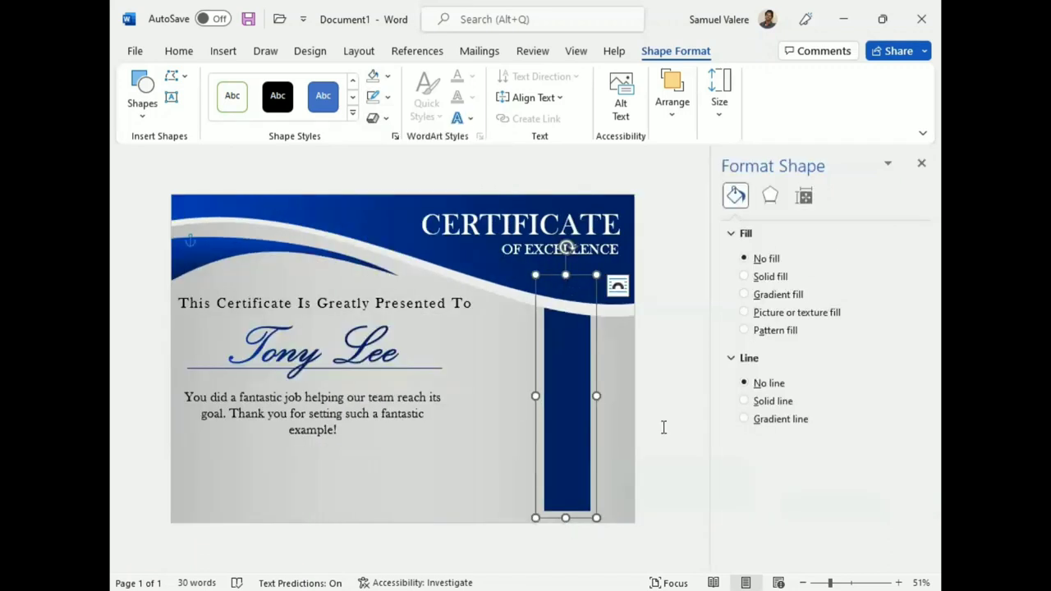
click(754, 420)
Give the rectangle a solid 10 pt light gray outline.
scroll(723, 427, down, 3)
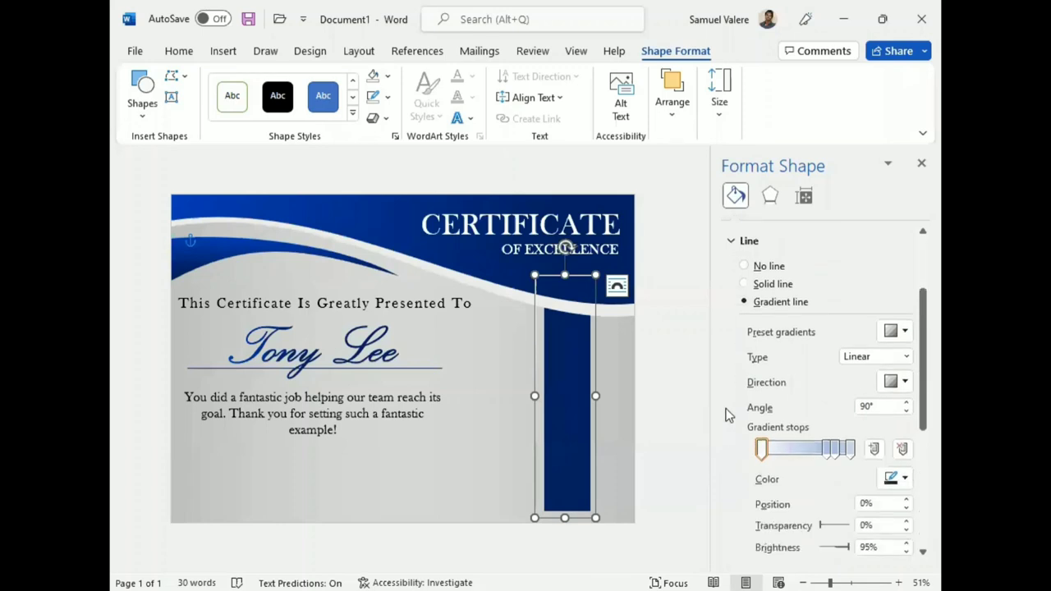
scroll(727, 415, down, 2)
scroll(727, 414, down, 1)
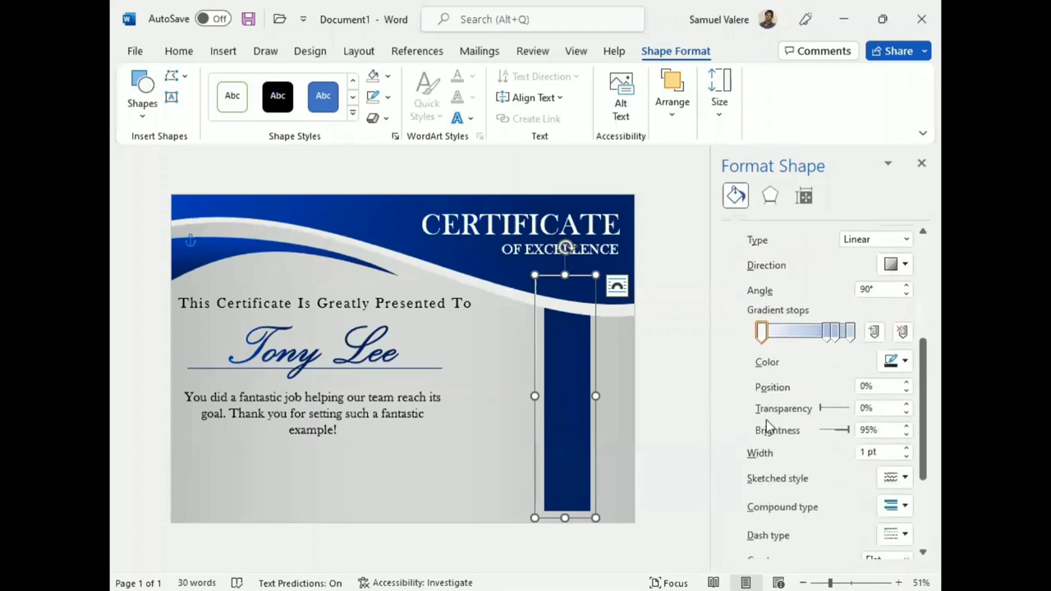
click(864, 453)
text(0)
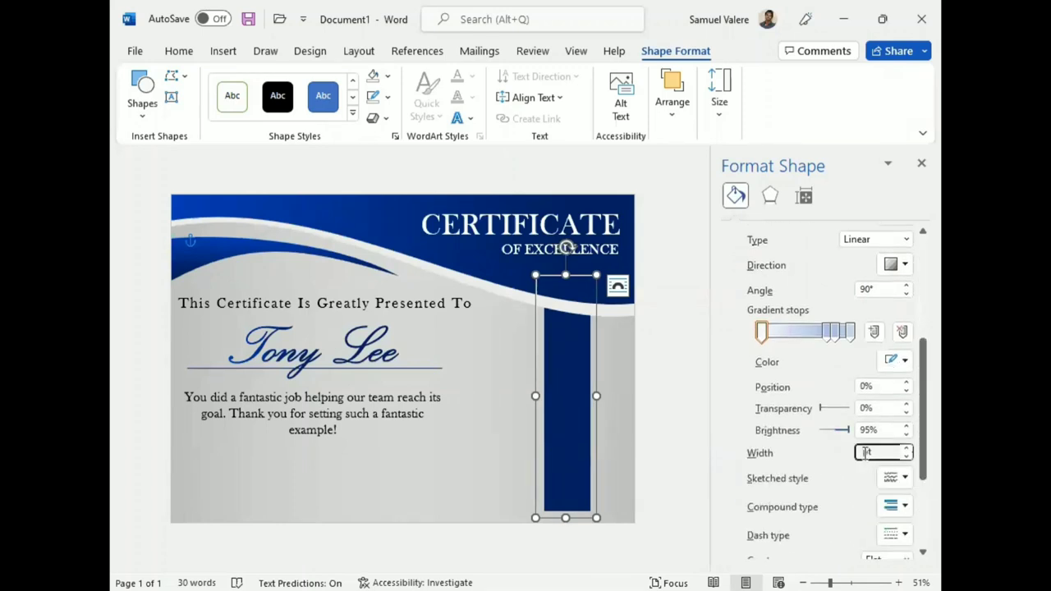
key(Return)
scroll(803, 307, up, 2)
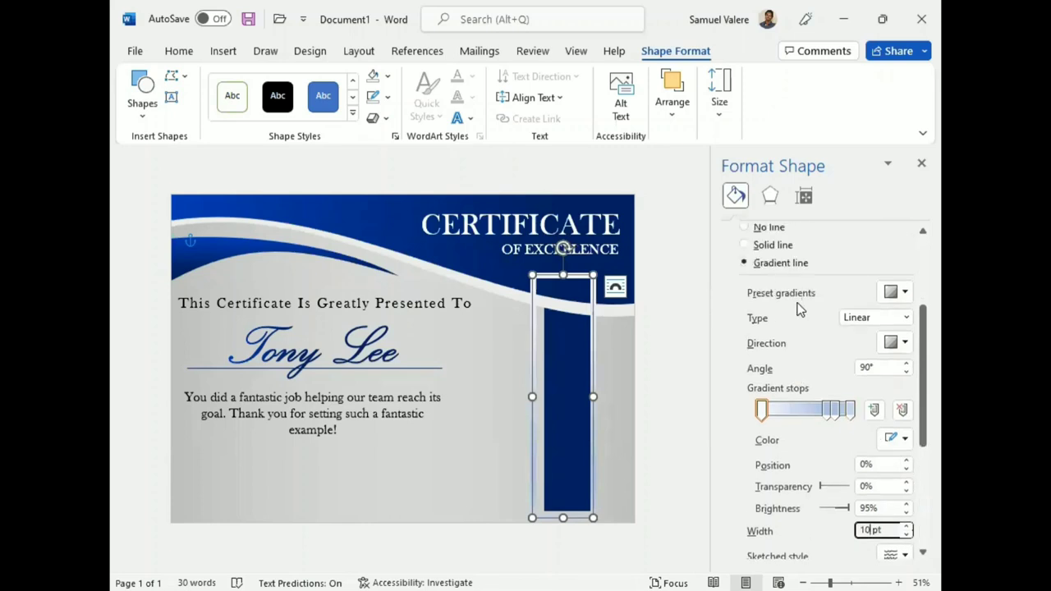
scroll(800, 308, up, 1)
click(750, 284)
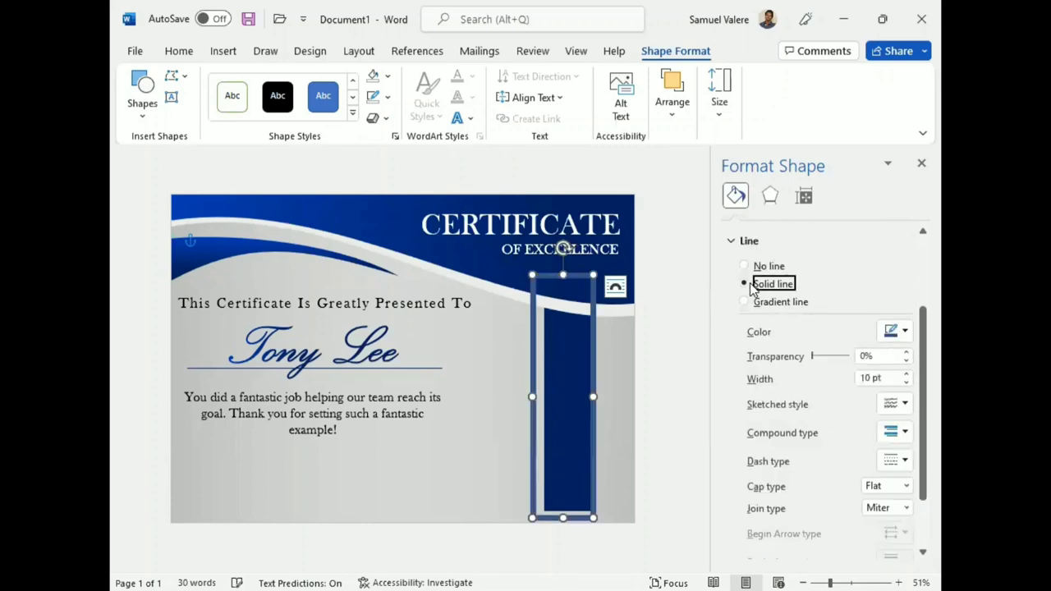
click(904, 331)
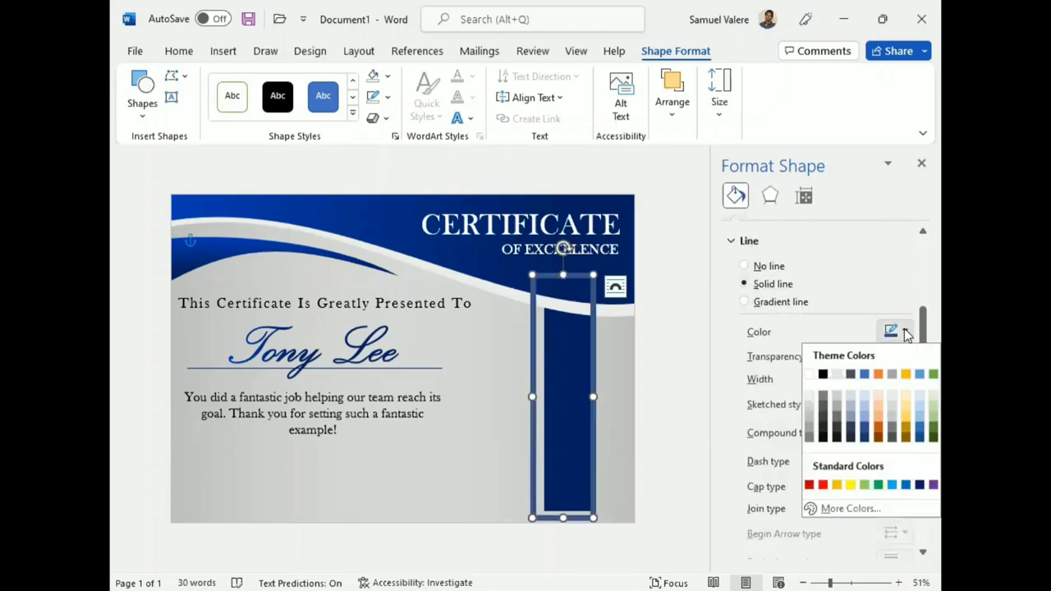
click(894, 408)
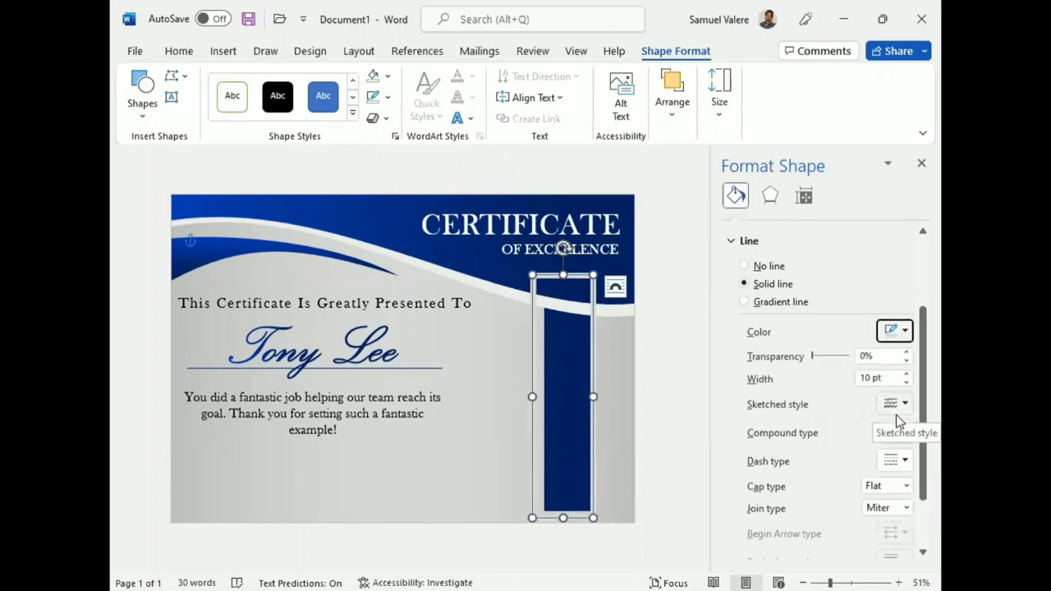
key(Tab)
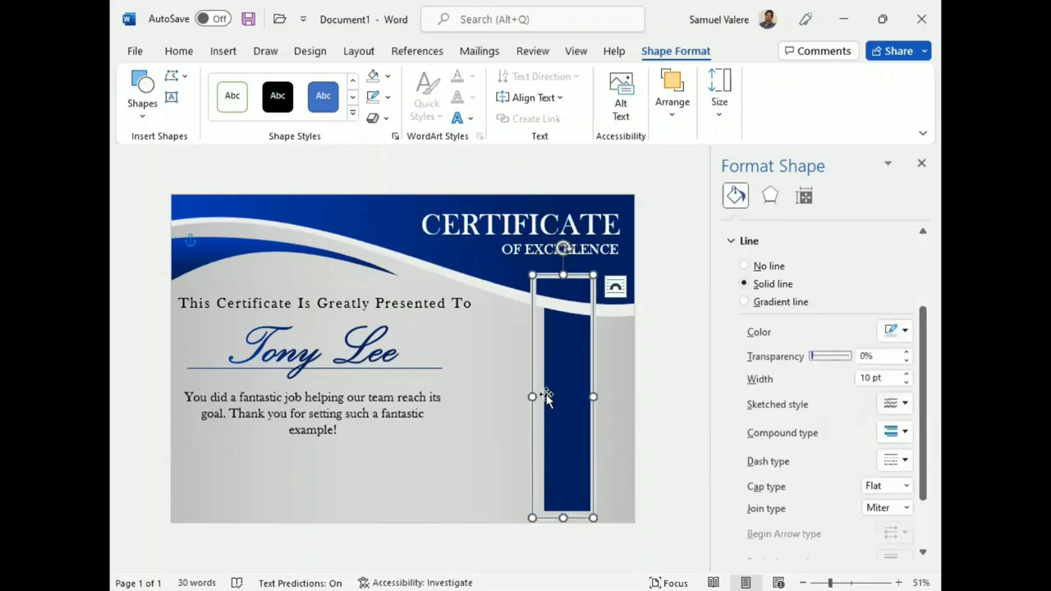
click(921, 164)
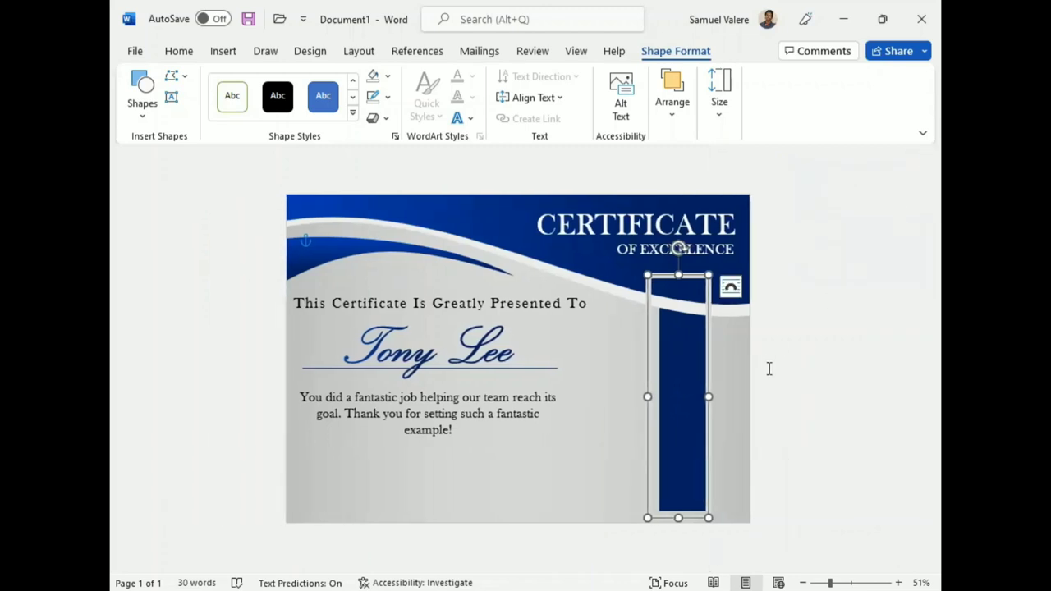
Nudge the frame right and move the thin line down below the presentation text.
key(Right)
key(Right)
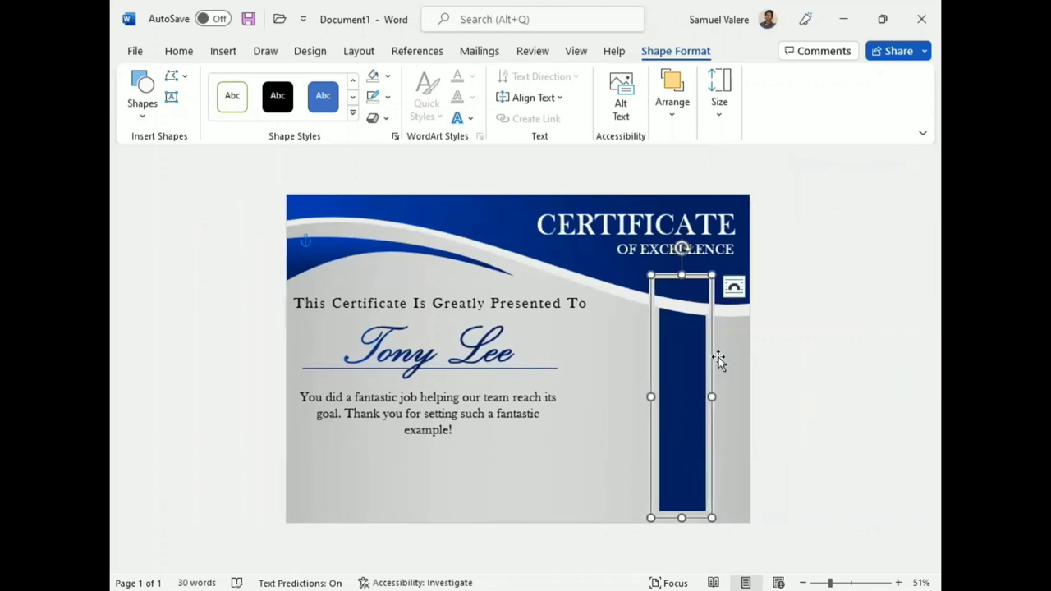
click(629, 289)
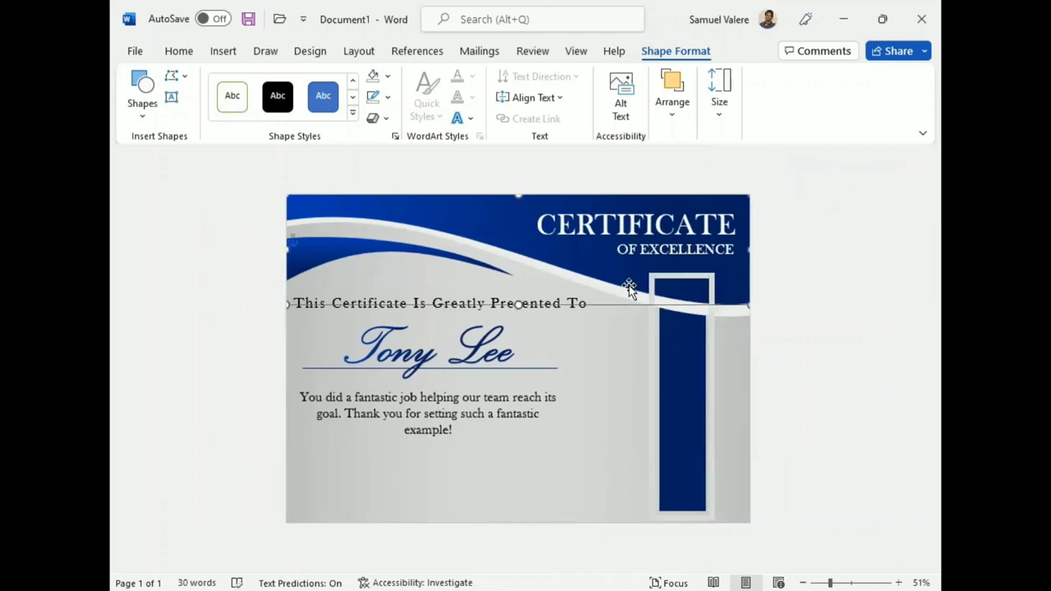
key(Down)
key(Down)
key(Down)
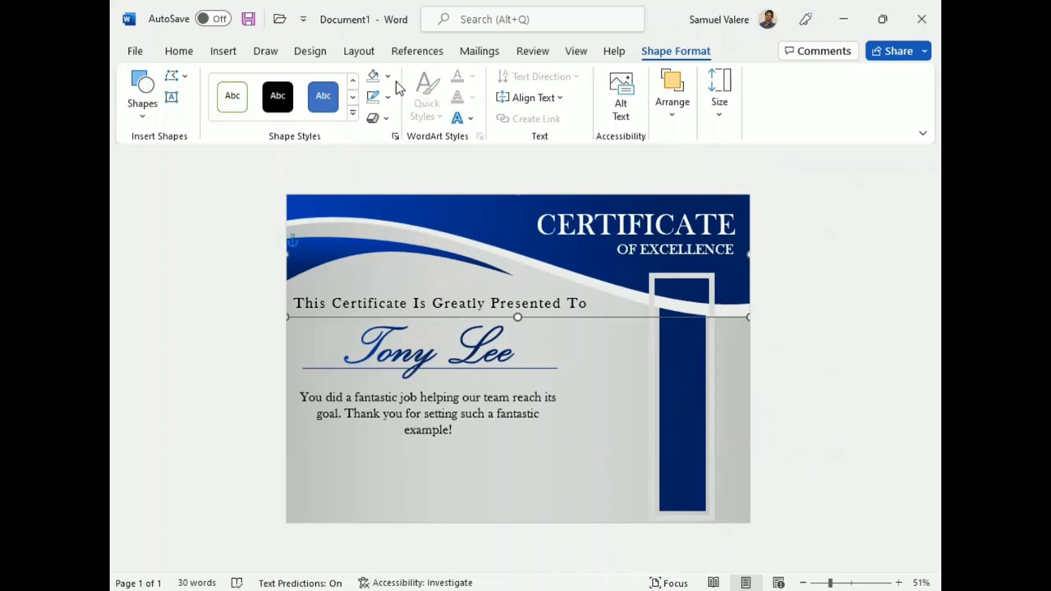
Send the gray frame backward so it sits behind the white wave.
click(387, 75)
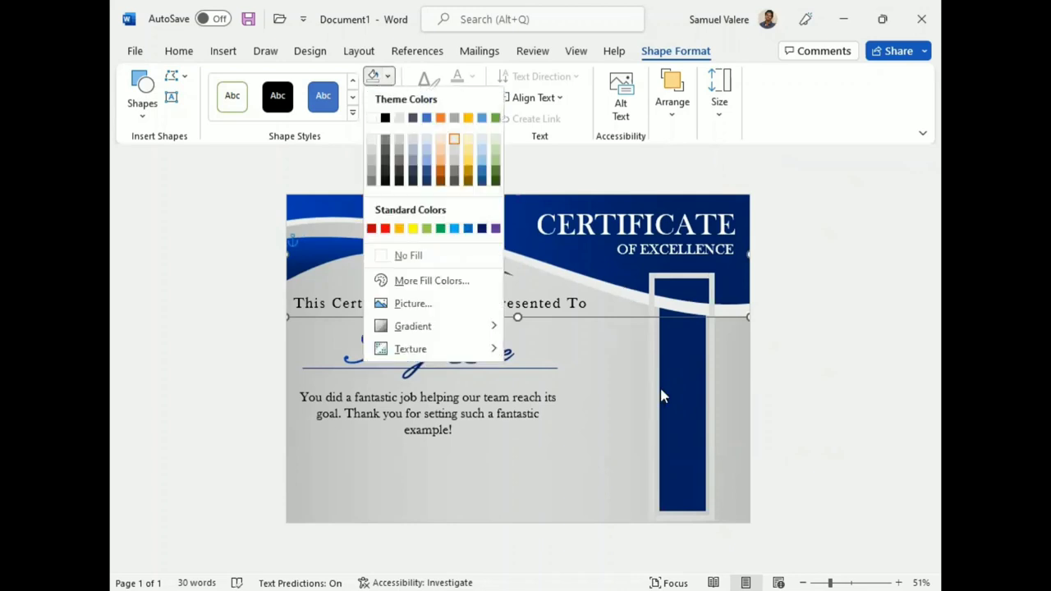
click(712, 399)
click(387, 76)
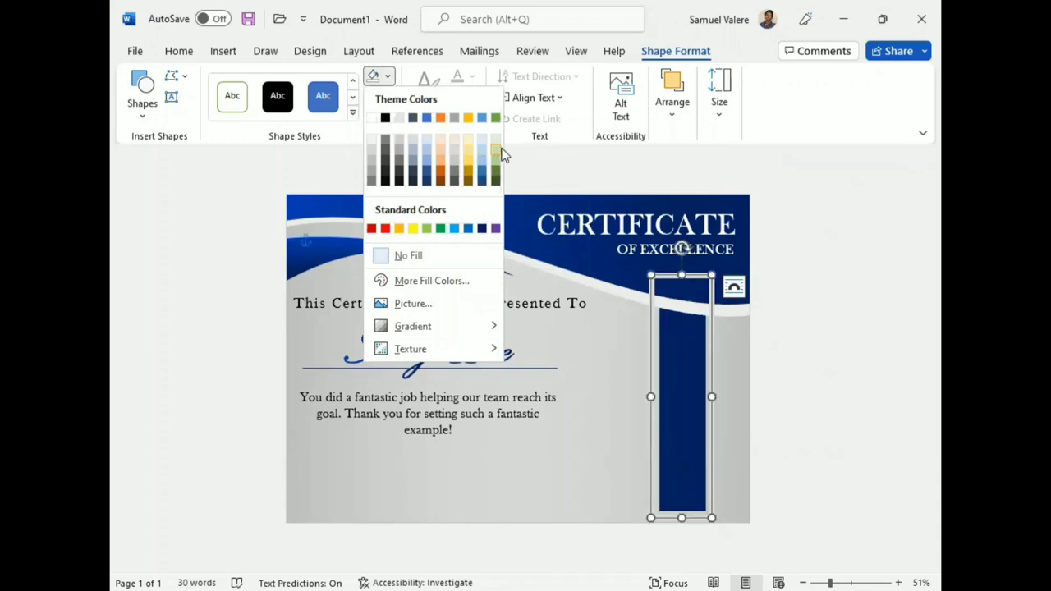
click(389, 76)
click(388, 97)
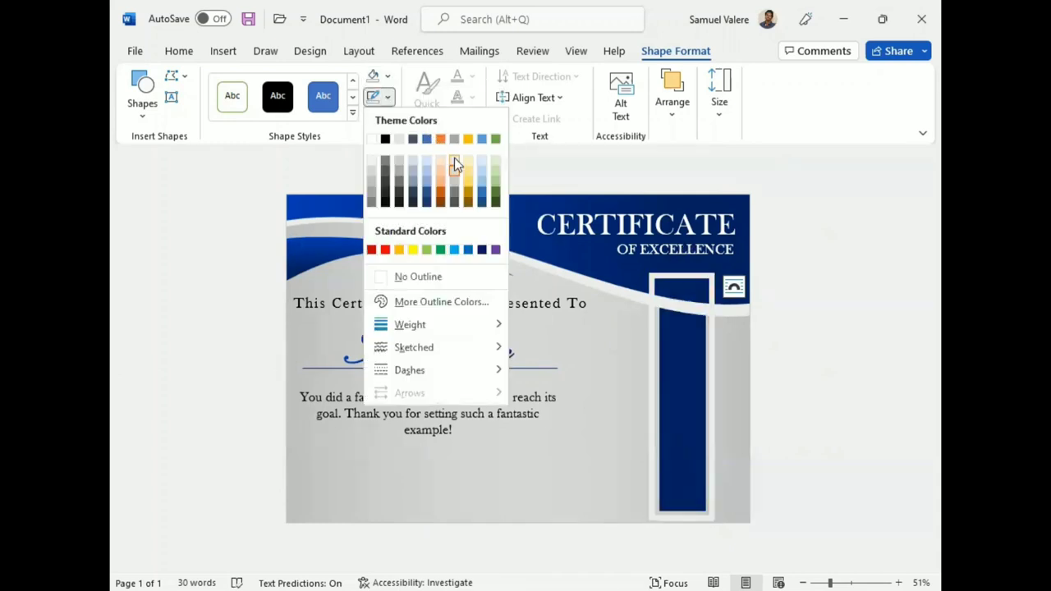
click(670, 110)
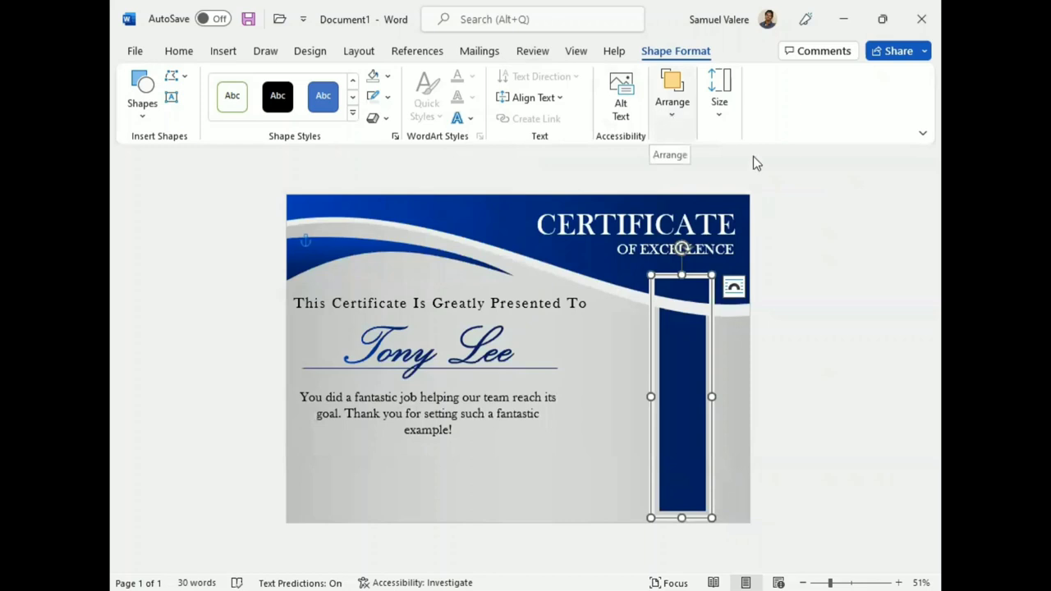
click(793, 162)
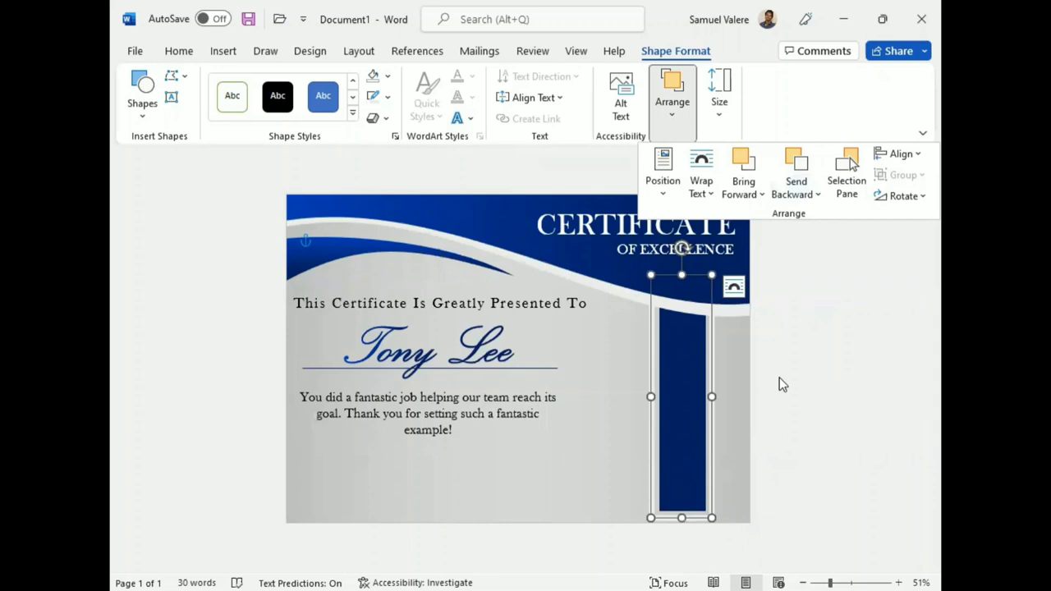
Make the blue vertical bar slightly narrower and a little higher.
click(712, 378)
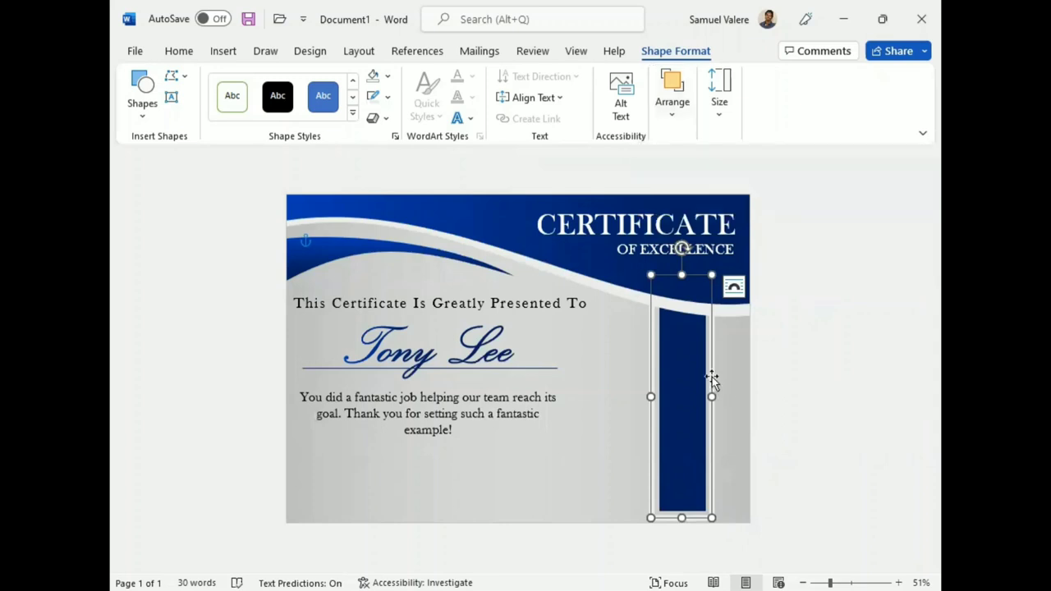
drag(712, 379, 711, 379)
drag(681, 515, 684, 509)
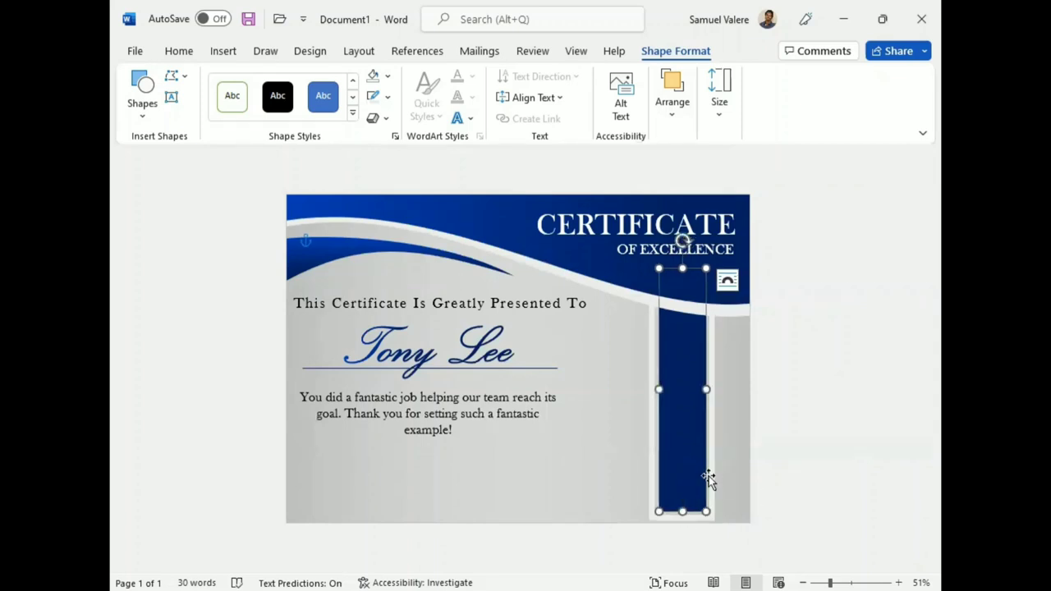
Raise the blue bar and its grey backing strip together by a small amount.
shift+click(712, 479)
key(Up)
key(Up)
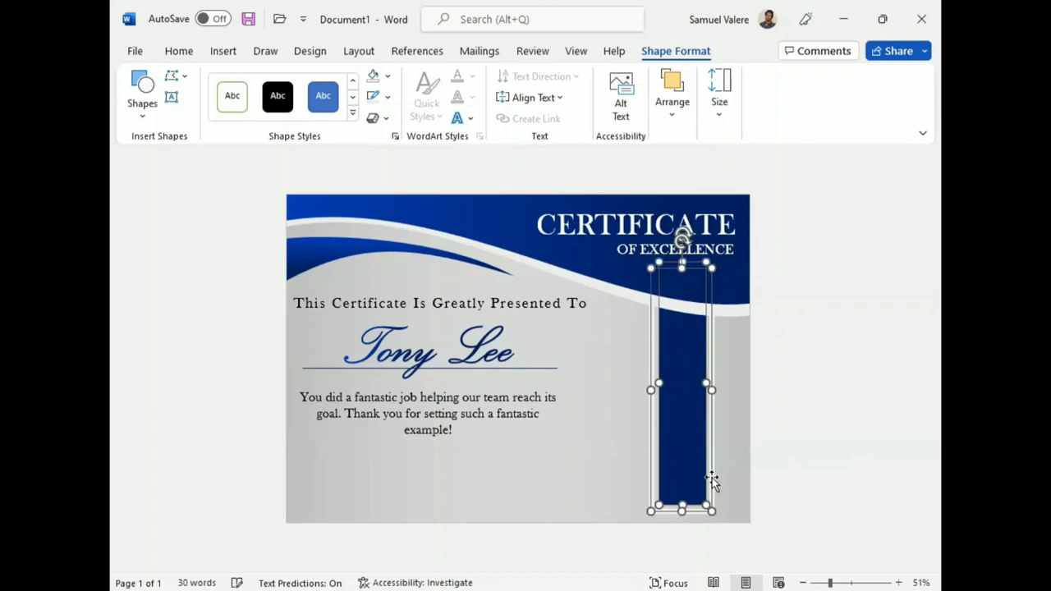
key(Up)
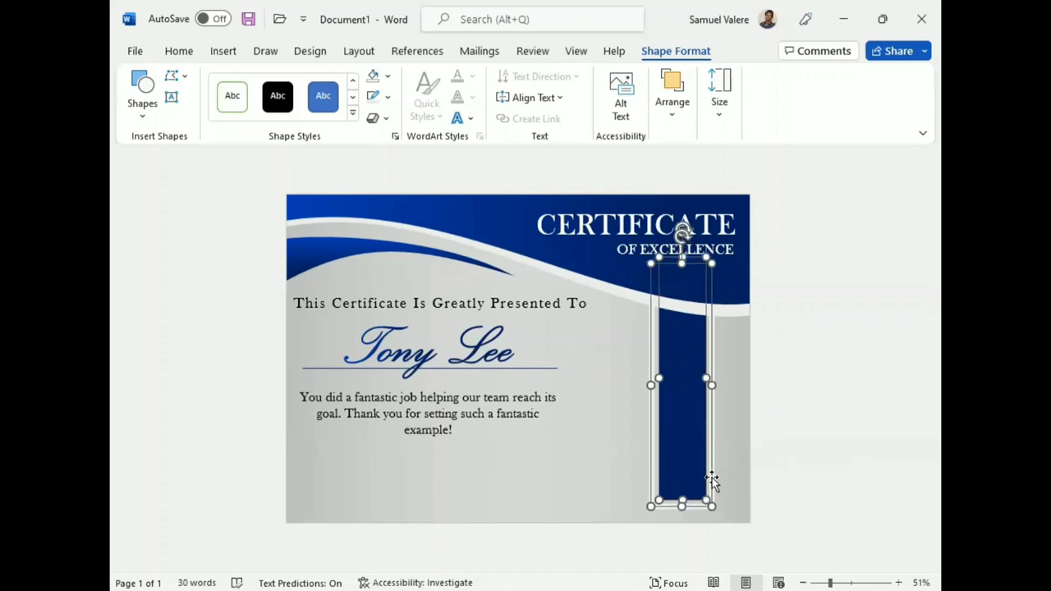
key(Down)
key(Up)
click(800, 503)
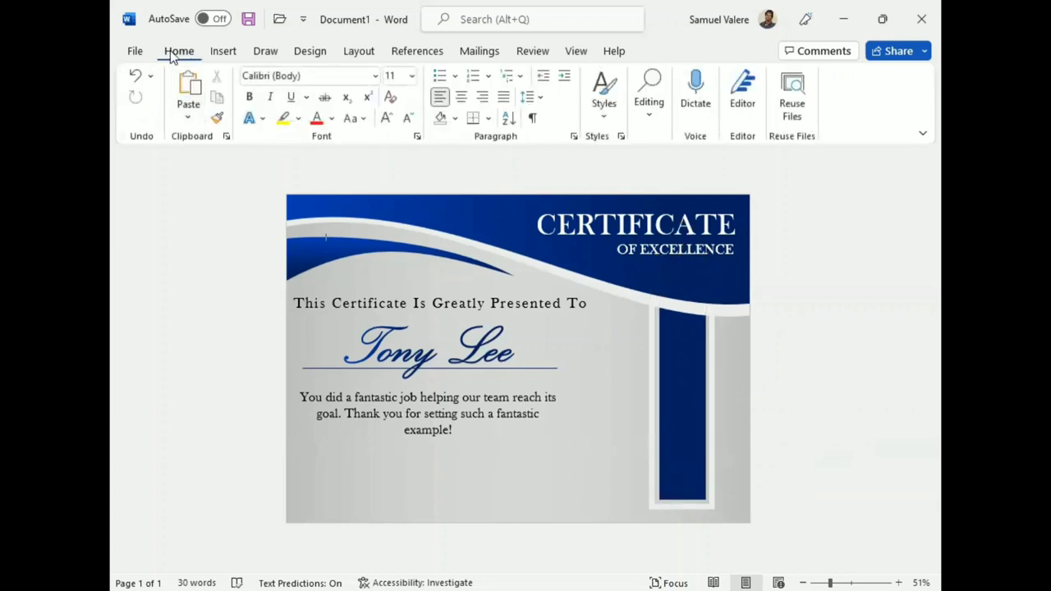
Draw a rectangle over the whole certificate, aligning its top and left edges.
click(223, 51)
click(288, 77)
click(317, 118)
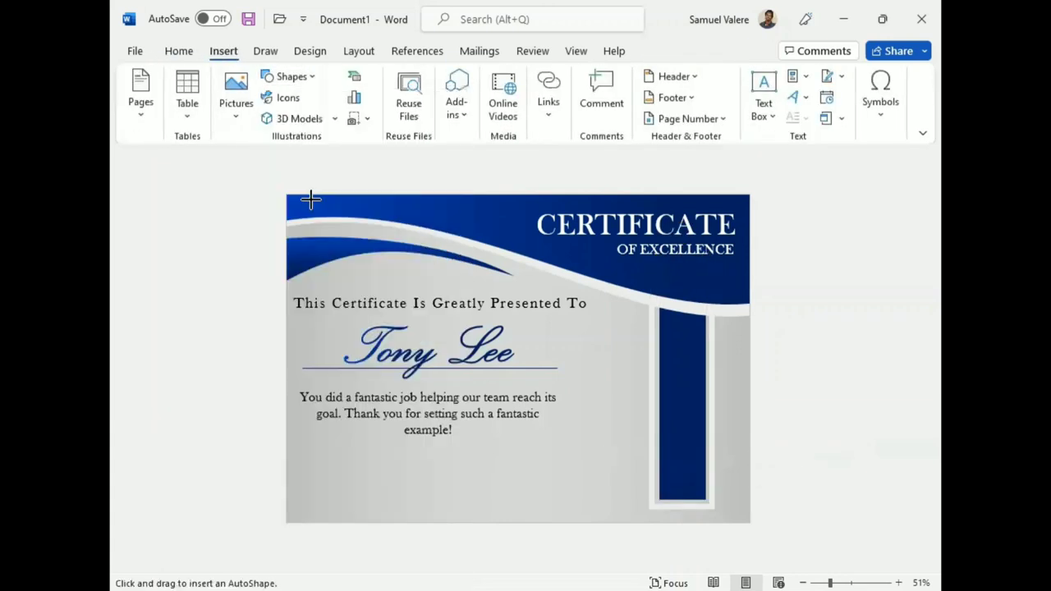
drag(311, 199, 746, 524)
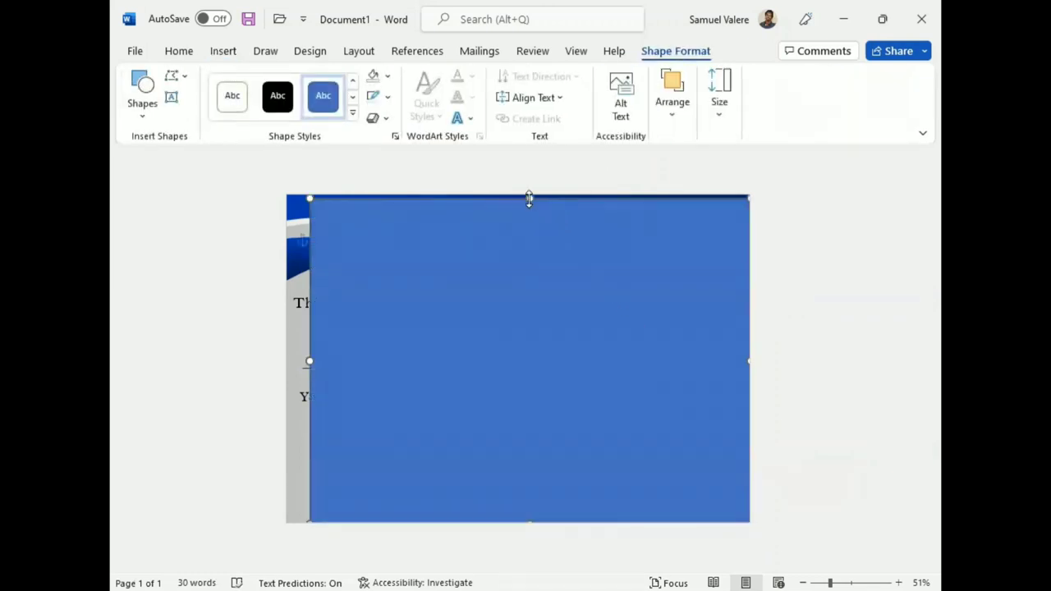
drag(530, 198, 530, 196)
drag(306, 358, 284, 359)
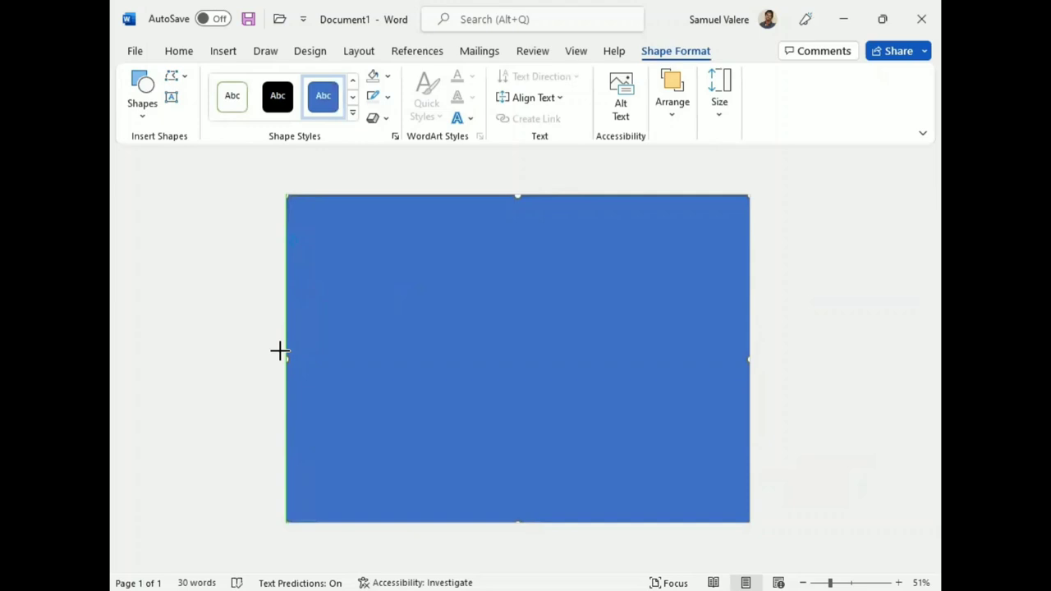
Give the rectangle no fill and a 10 pt black outline.
click(379, 76)
click(403, 255)
click(386, 97)
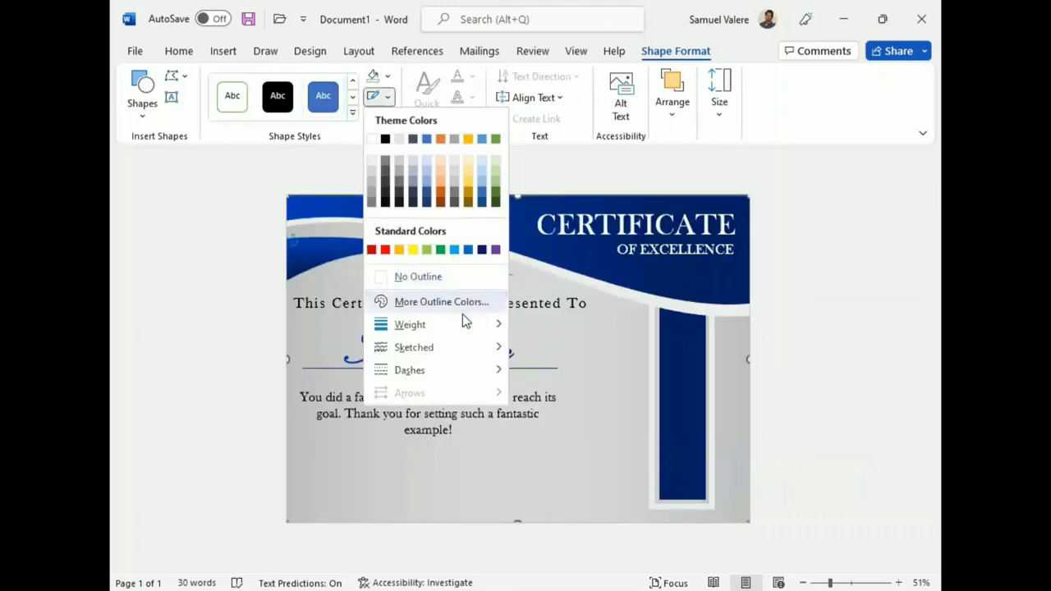
click(566, 521)
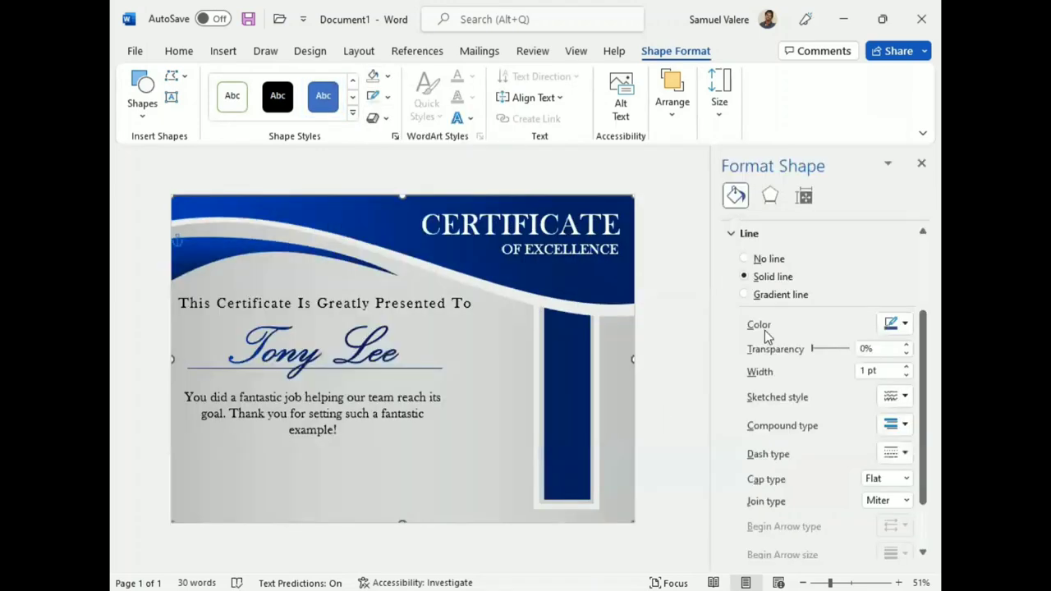
click(866, 370)
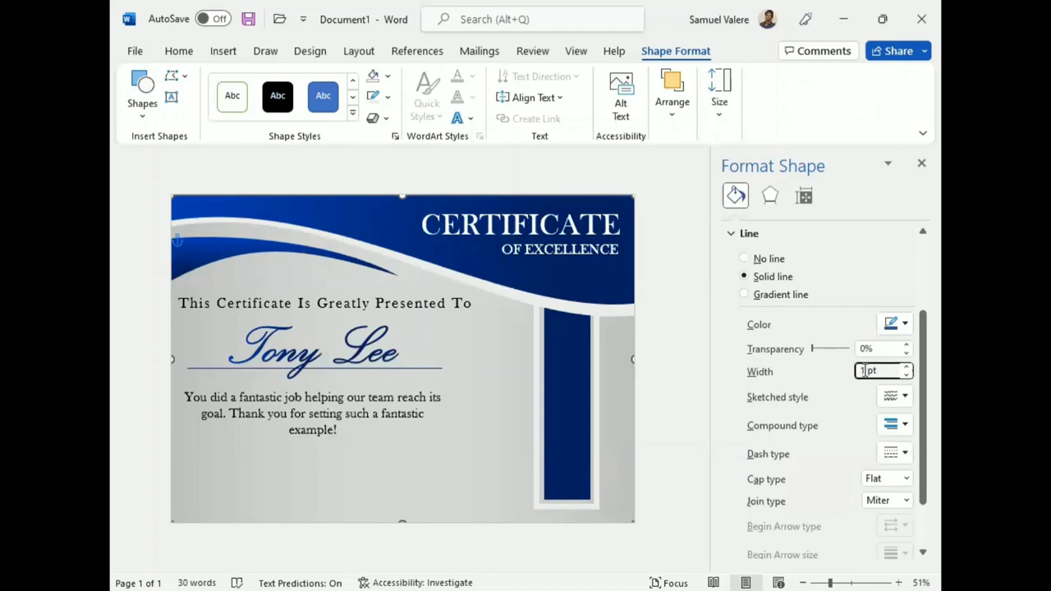
text(0)
key(Return)
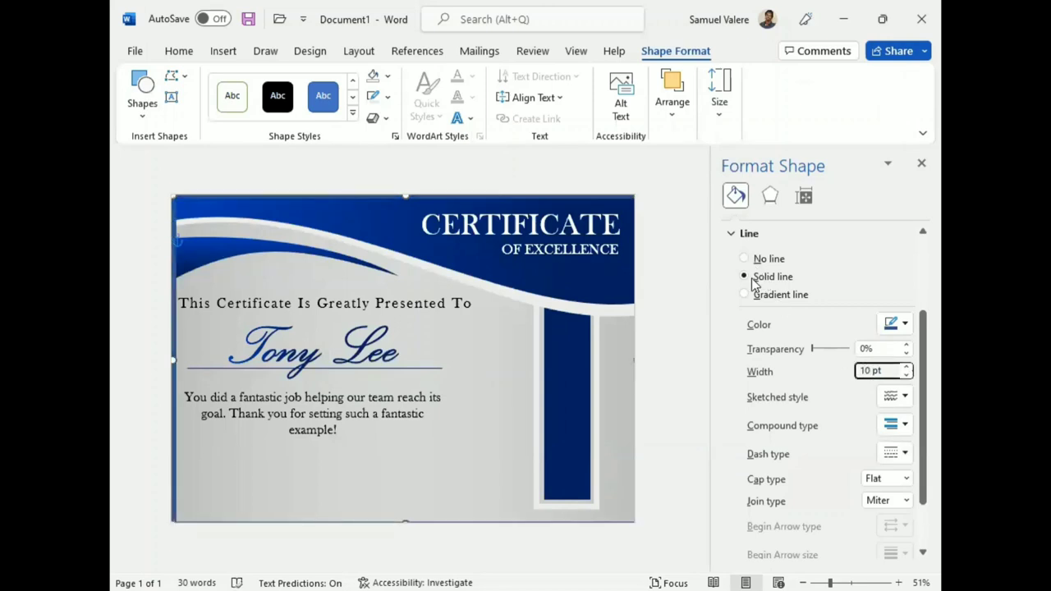
click(903, 323)
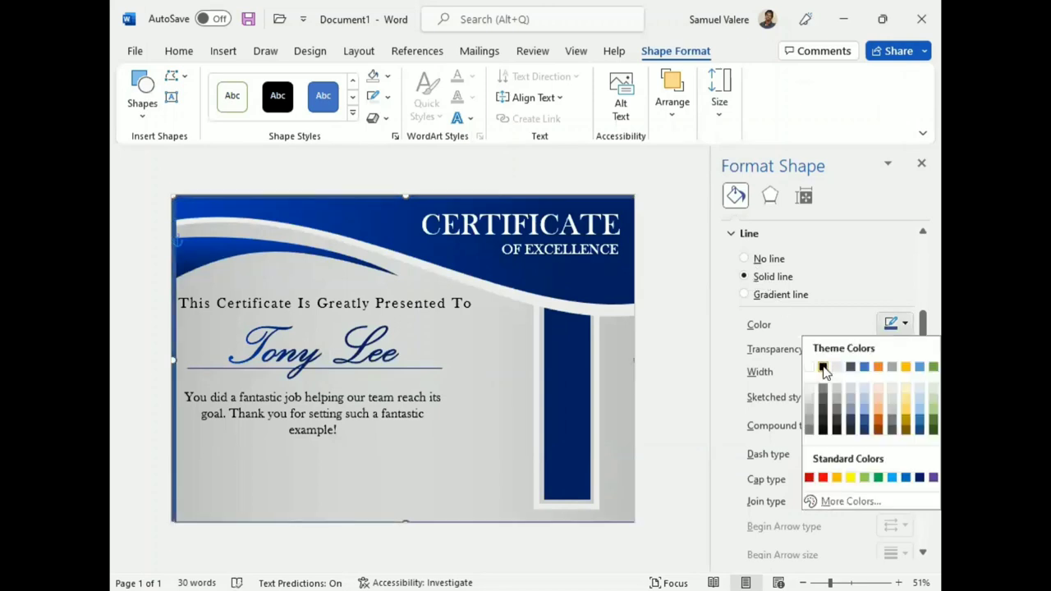
click(837, 367)
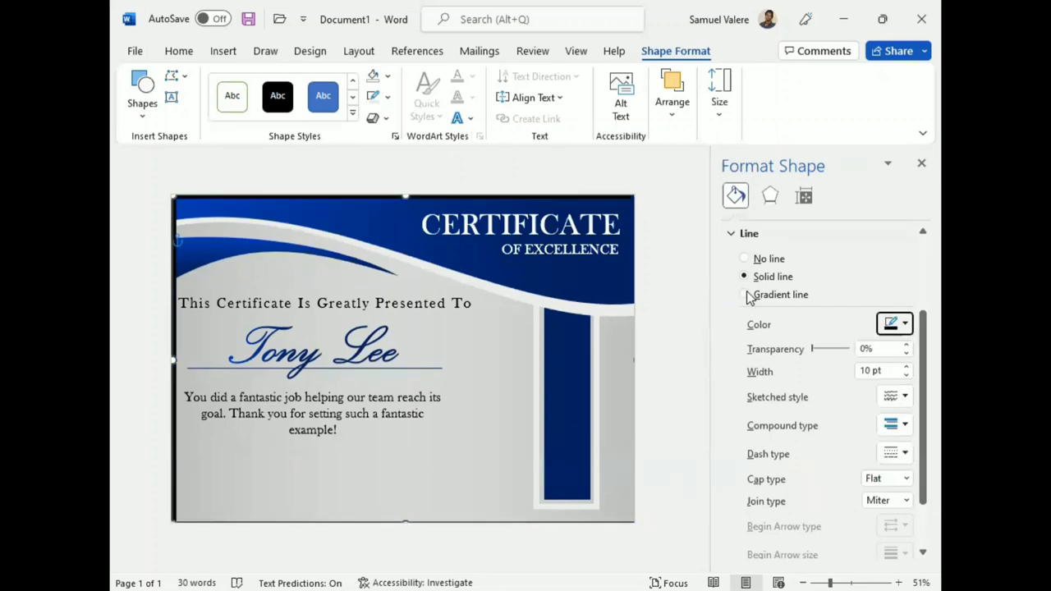
click(920, 164)
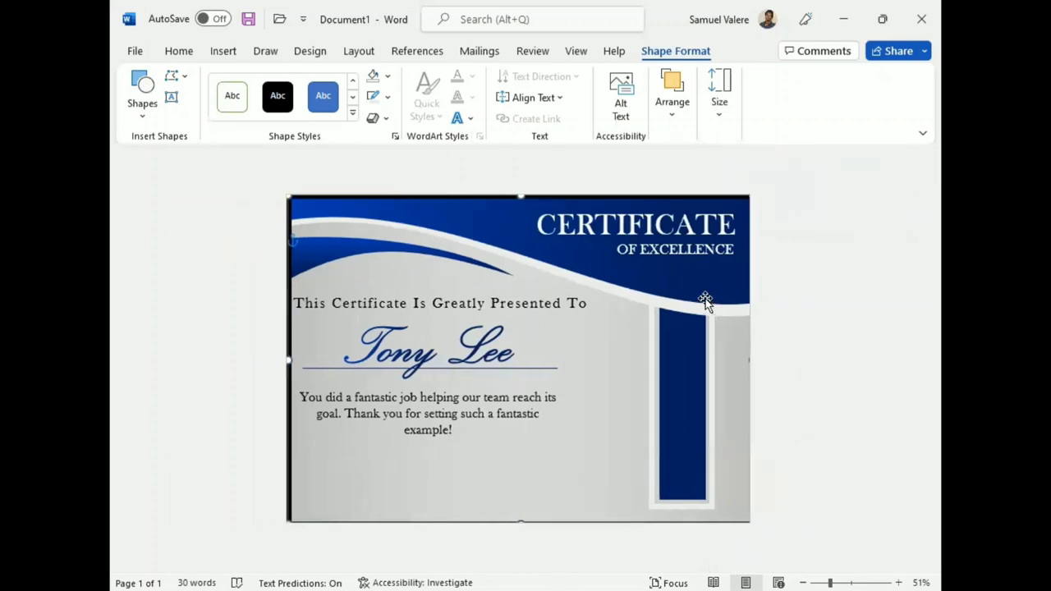
Select the border rectangle among overlapping objects and fit its left and right edges to the certificate.
click(290, 198)
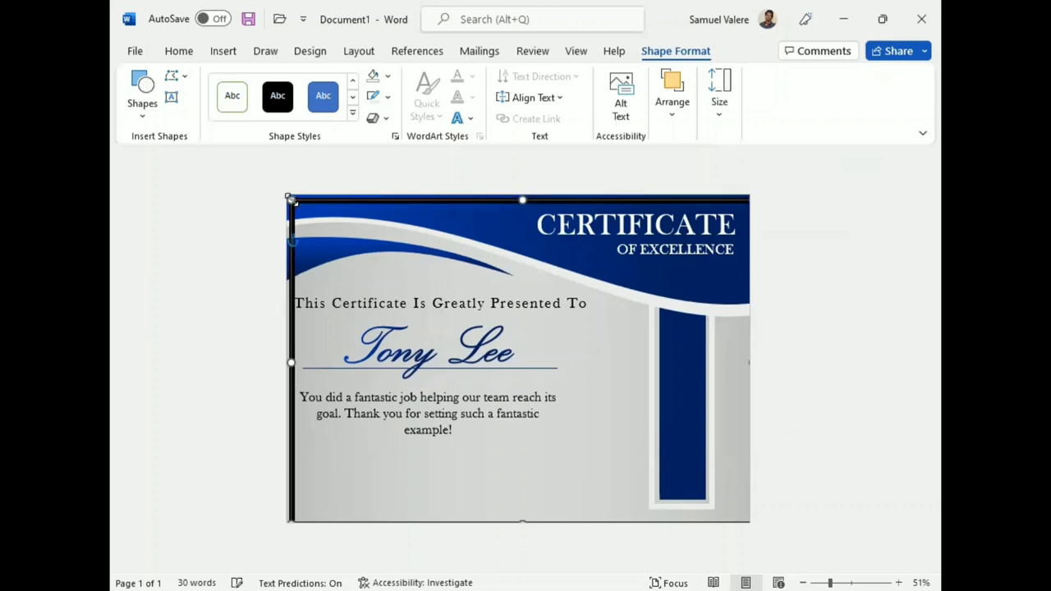
click(289, 199)
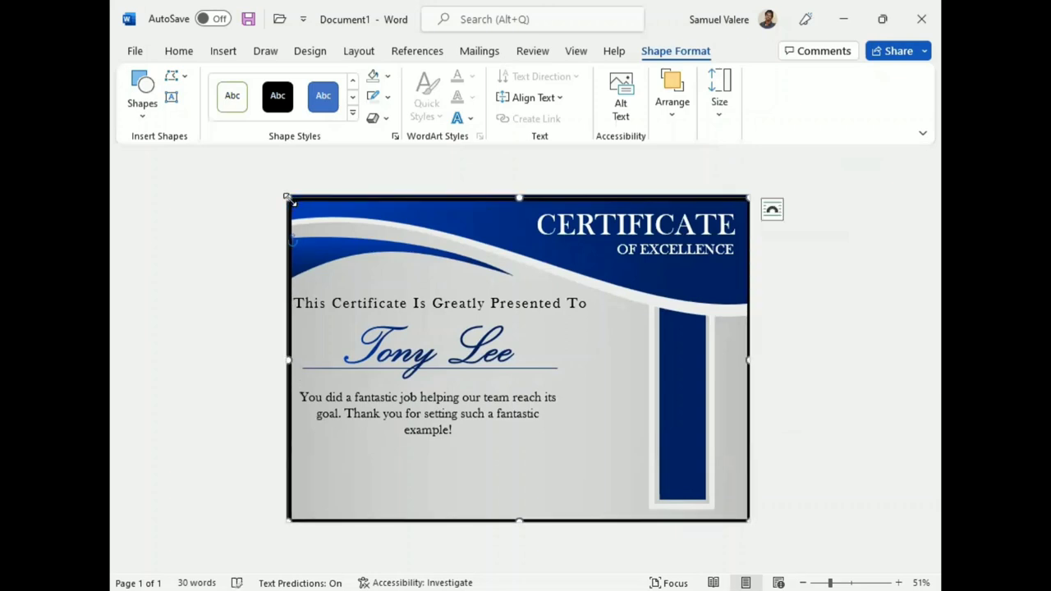
click(290, 199)
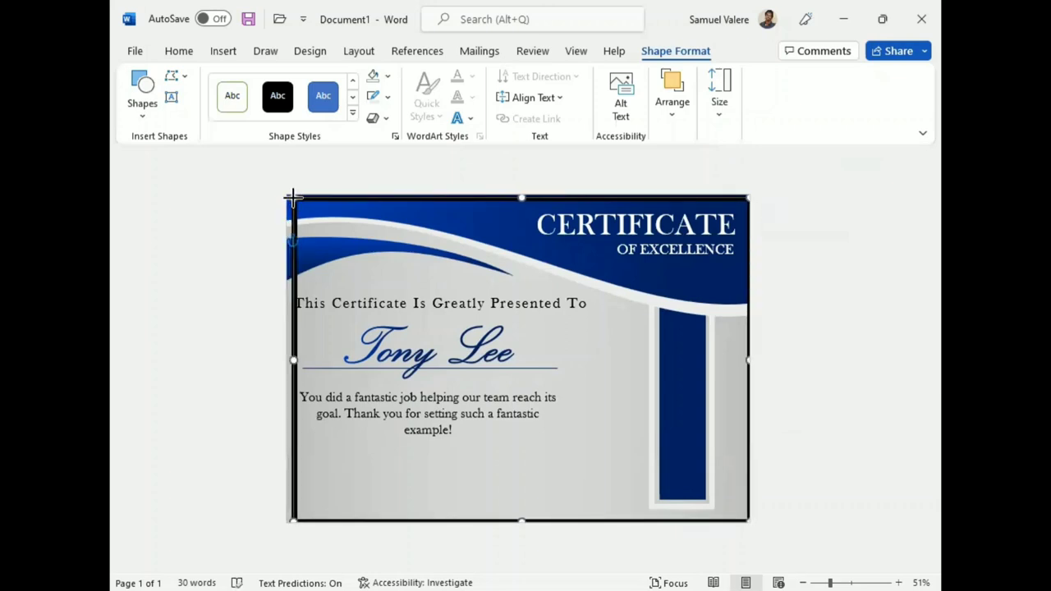
click(291, 200)
click(292, 200)
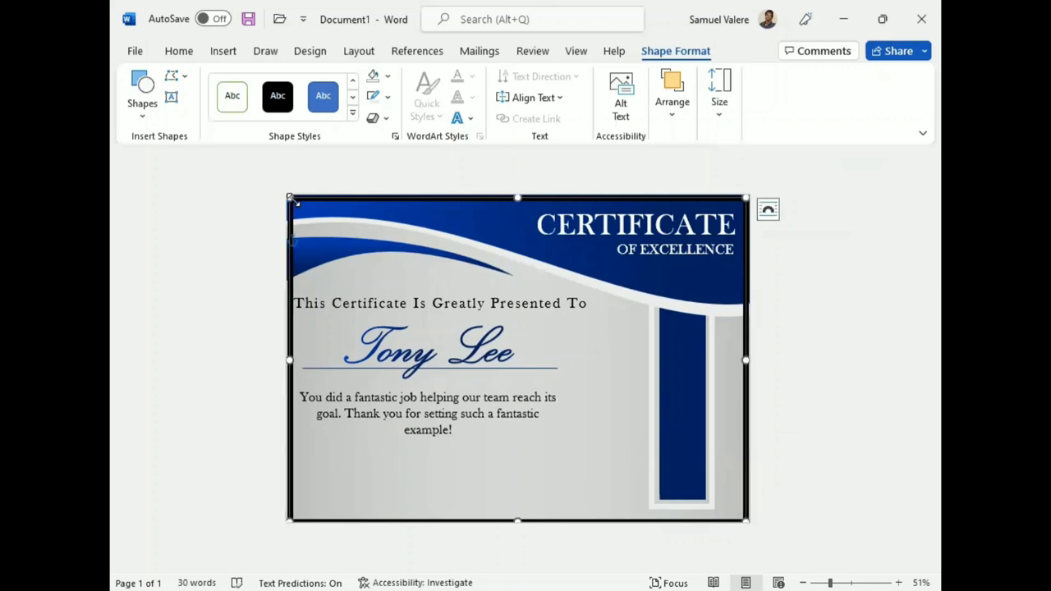
click(293, 201)
click(293, 202)
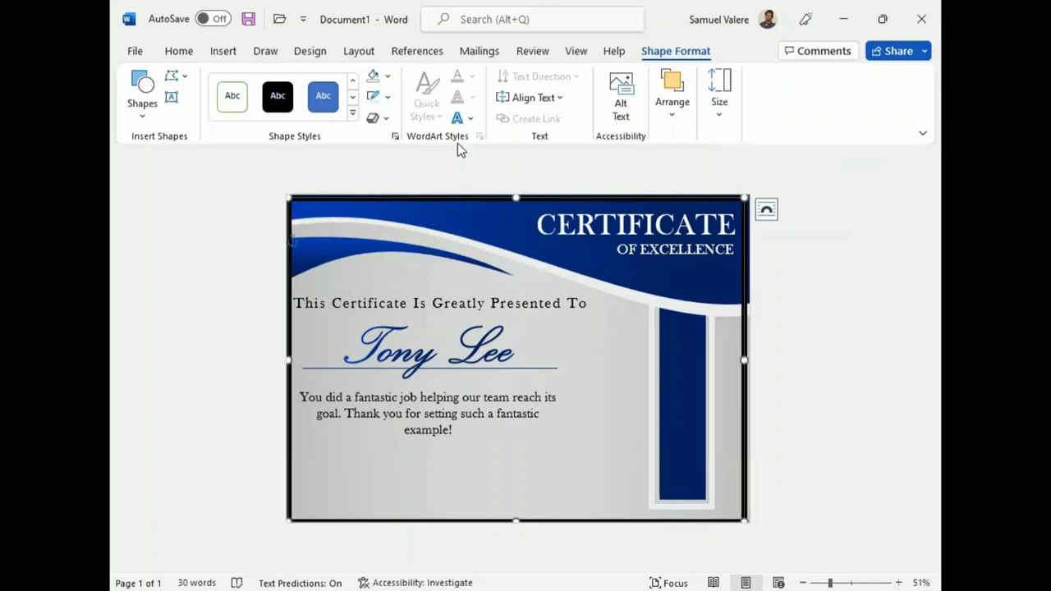
click(514, 194)
click(519, 197)
click(522, 196)
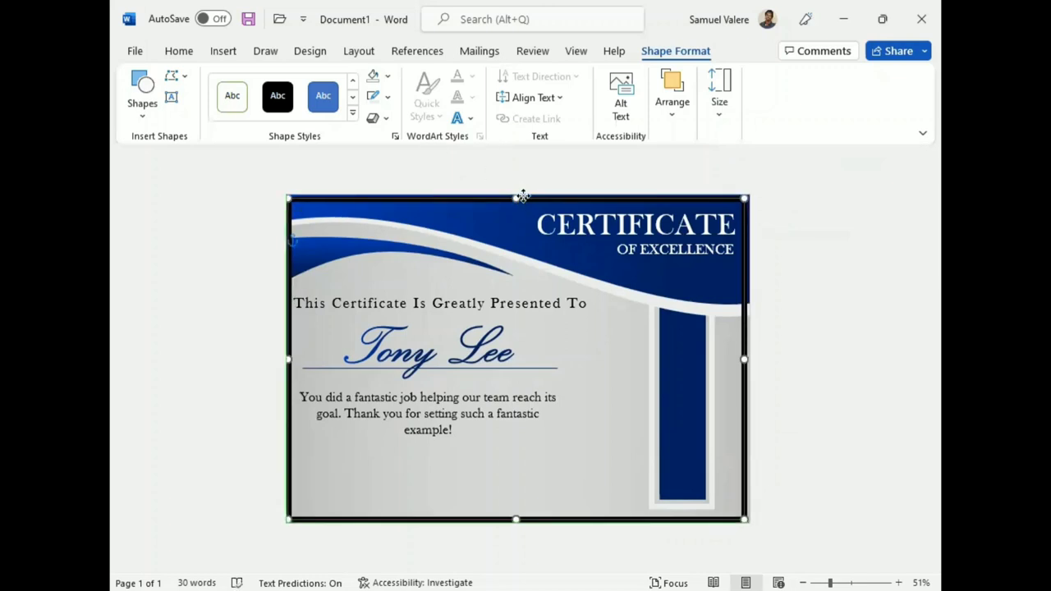
click(523, 194)
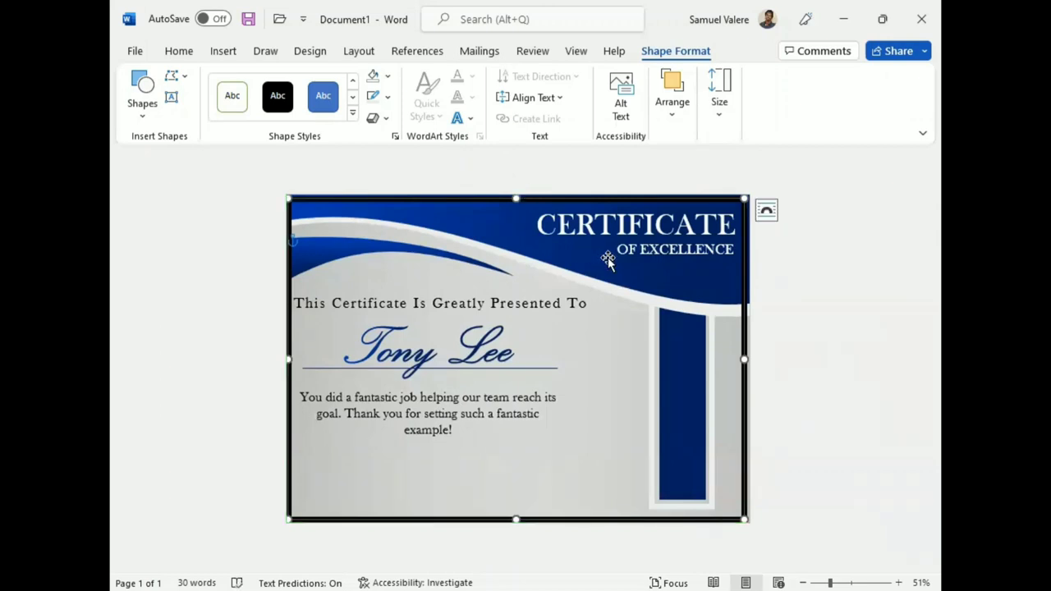
drag(741, 359, 745, 356)
drag(288, 359, 284, 357)
click(521, 197)
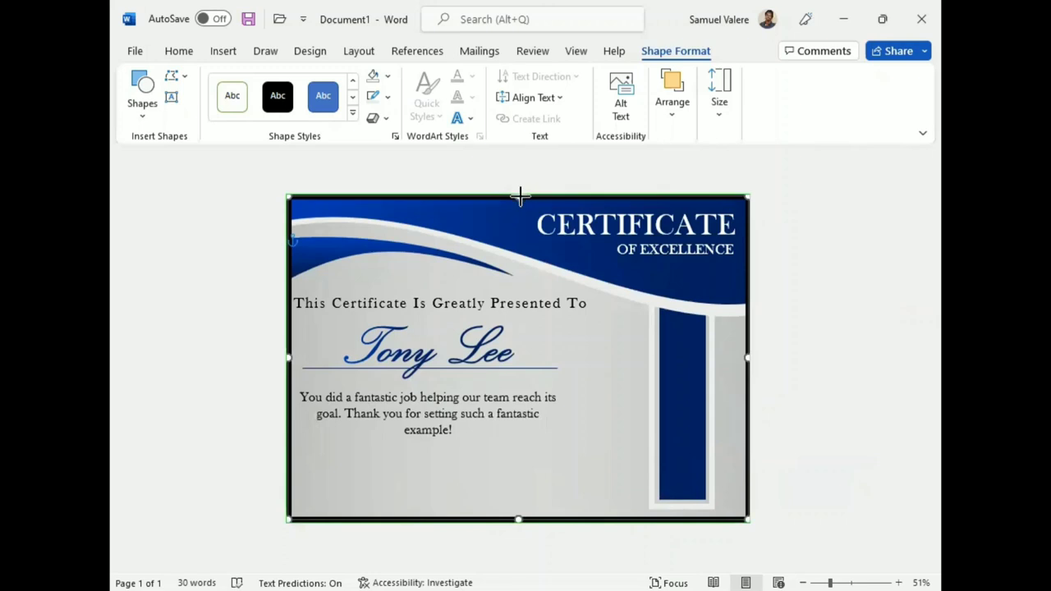
click(703, 510)
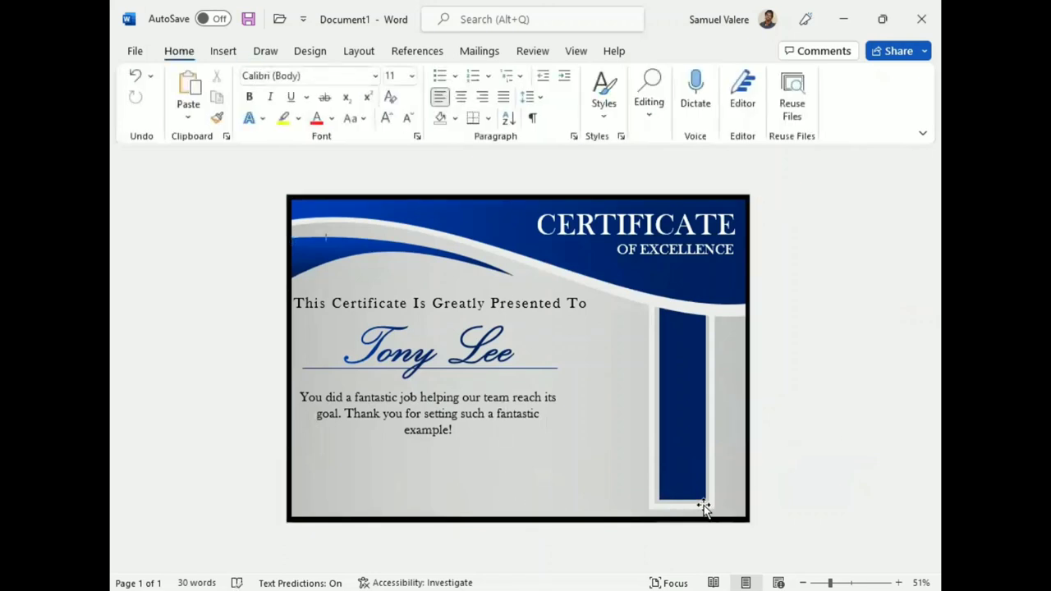
Extend the blue vertical bar down to meet the border.
click(704, 509)
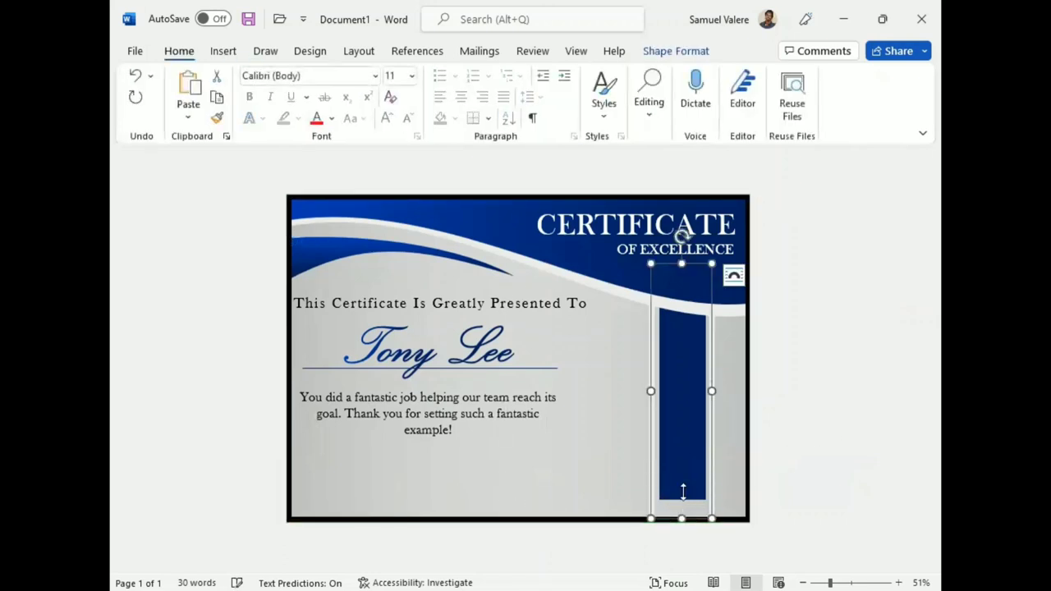
drag(682, 493, 682, 509)
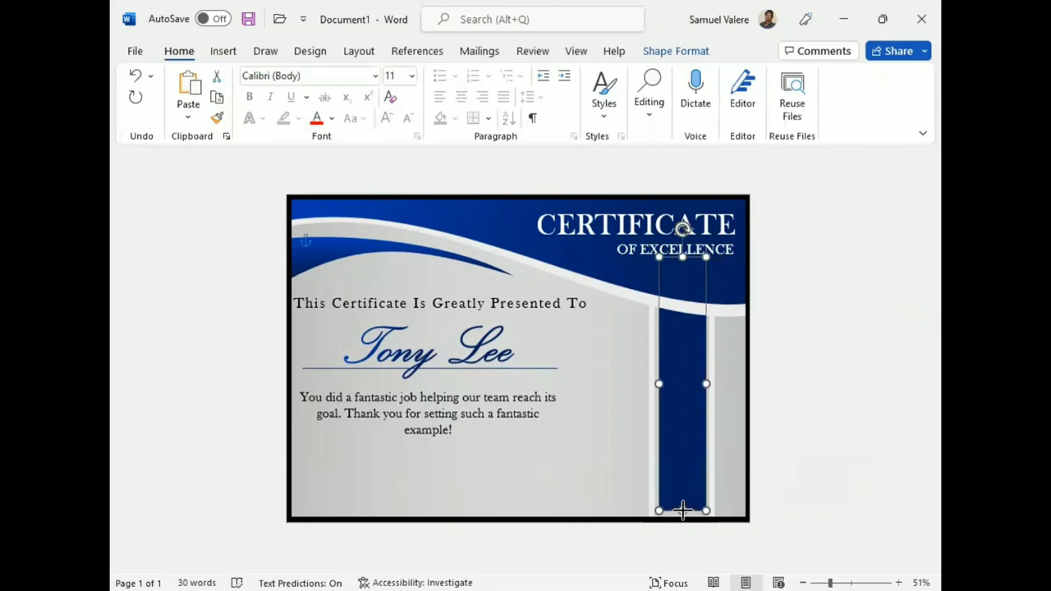
click(823, 382)
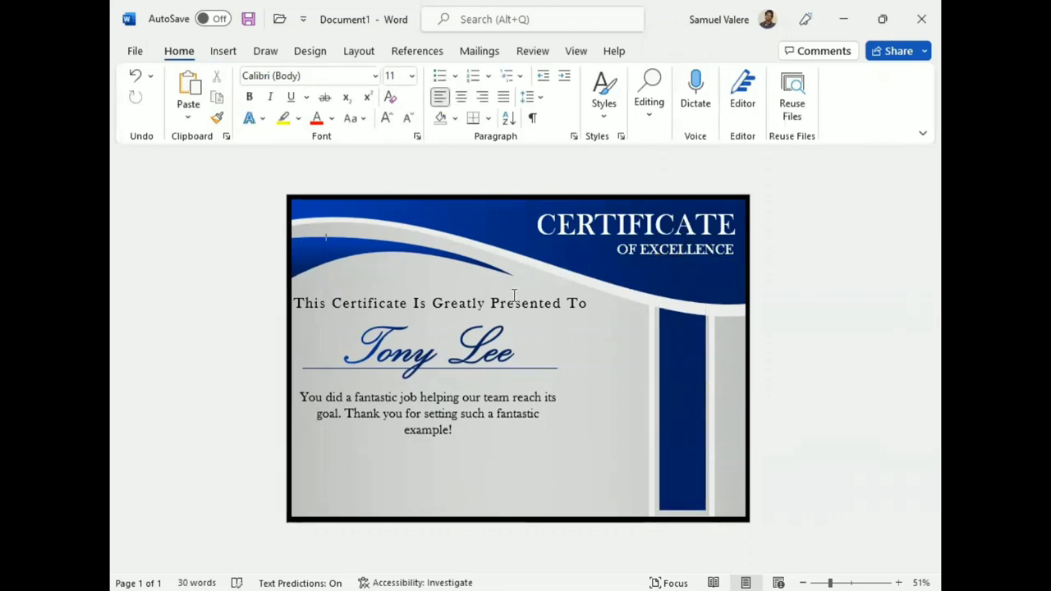
Insert the ribbon picture 'w' from picture folder 2.
click(223, 51)
click(235, 94)
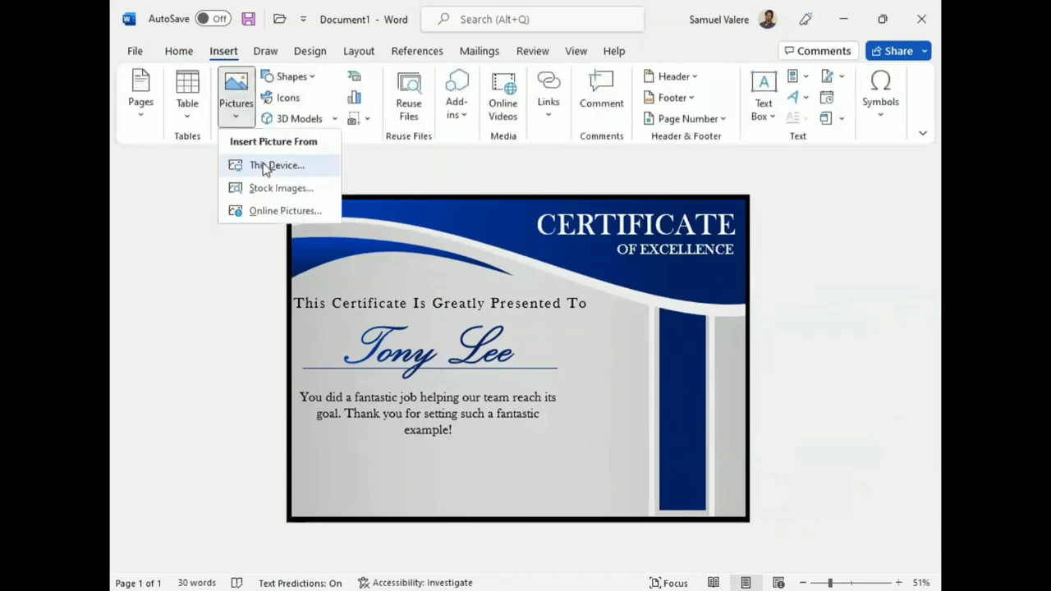
click(264, 166)
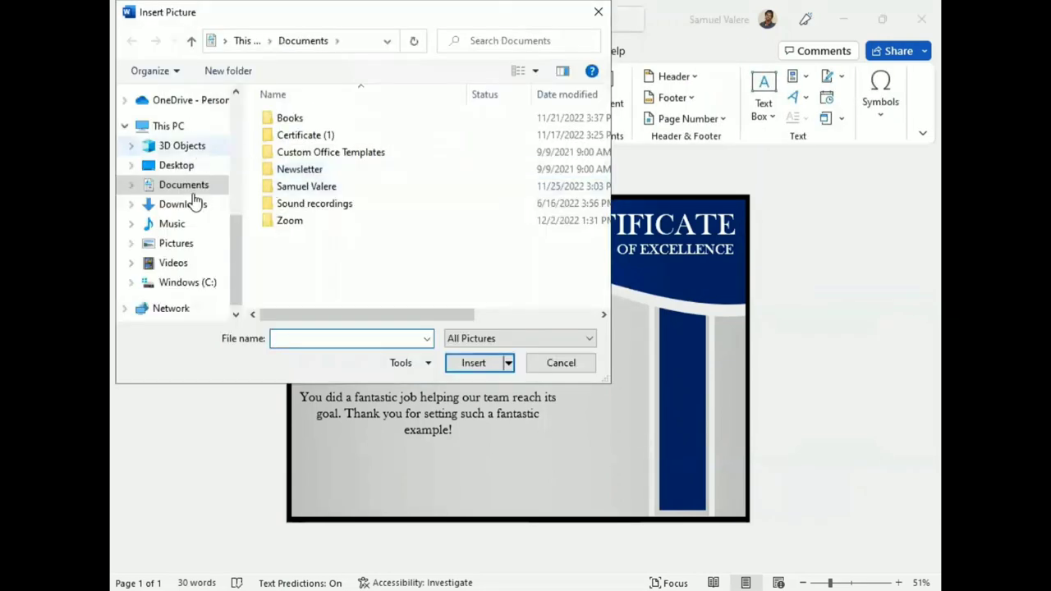
scroll(181, 197, up, 3)
scroll(168, 164, up, 1)
click(161, 151)
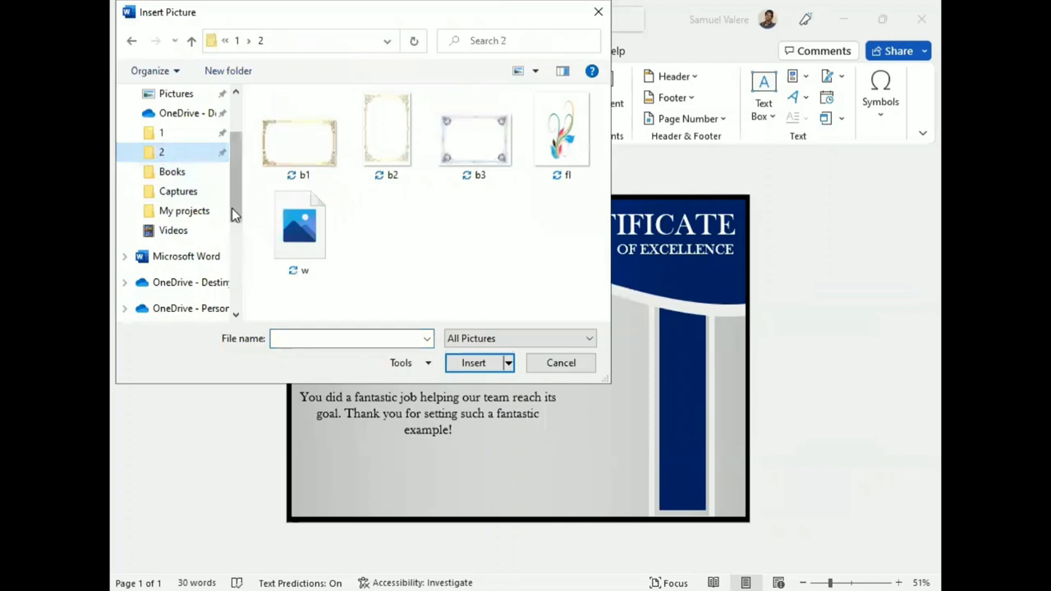
double_click(301, 228)
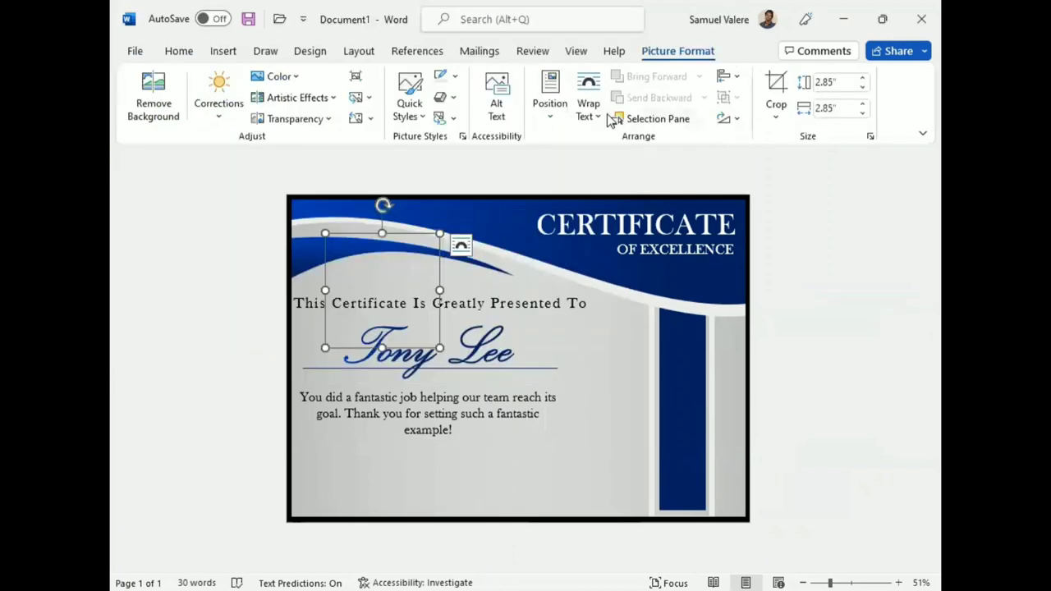
Float the ribbon in front of text, move it onto the right blue band, enlarge and centre it.
click(588, 99)
click(630, 282)
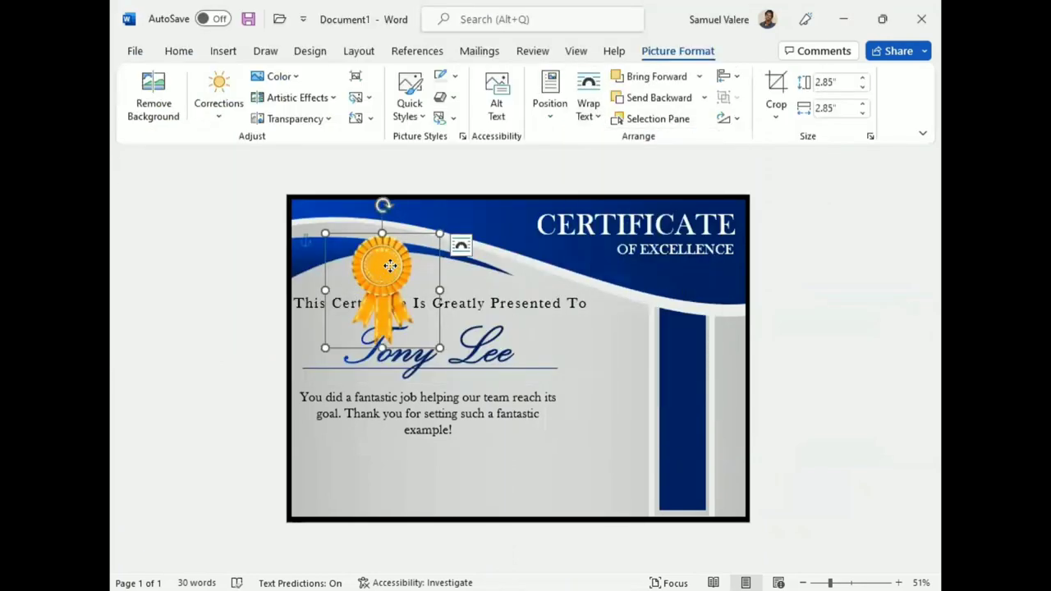
drag(390, 269, 692, 379)
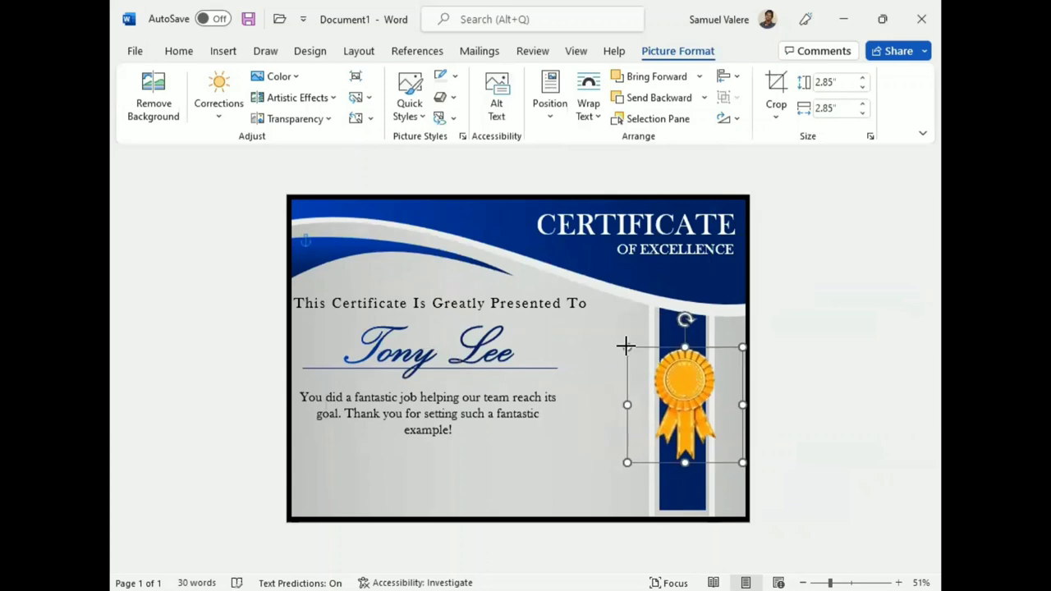
drag(628, 349, 612, 331)
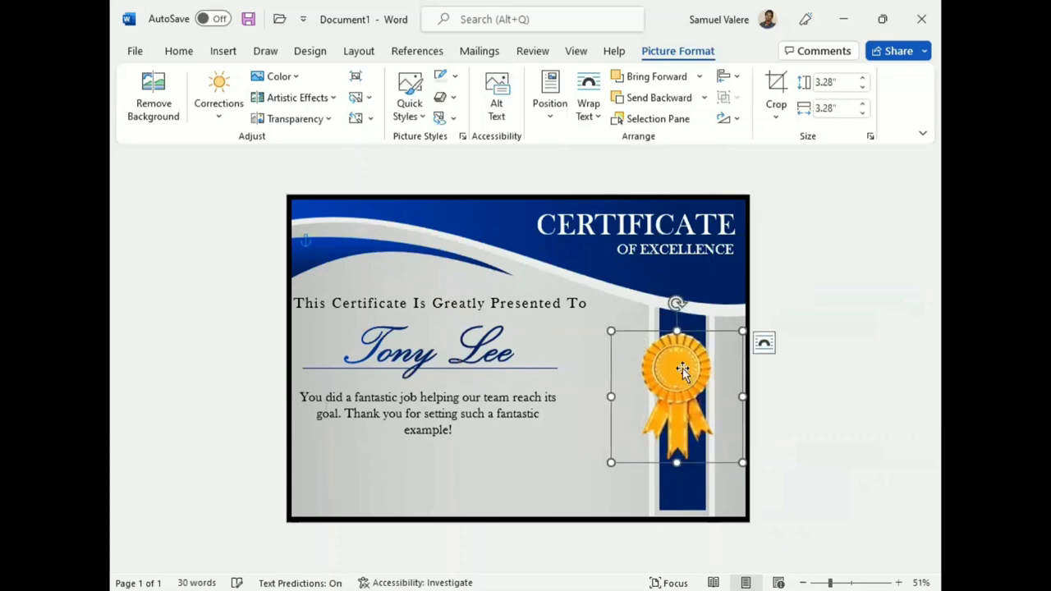
drag(683, 371, 683, 373)
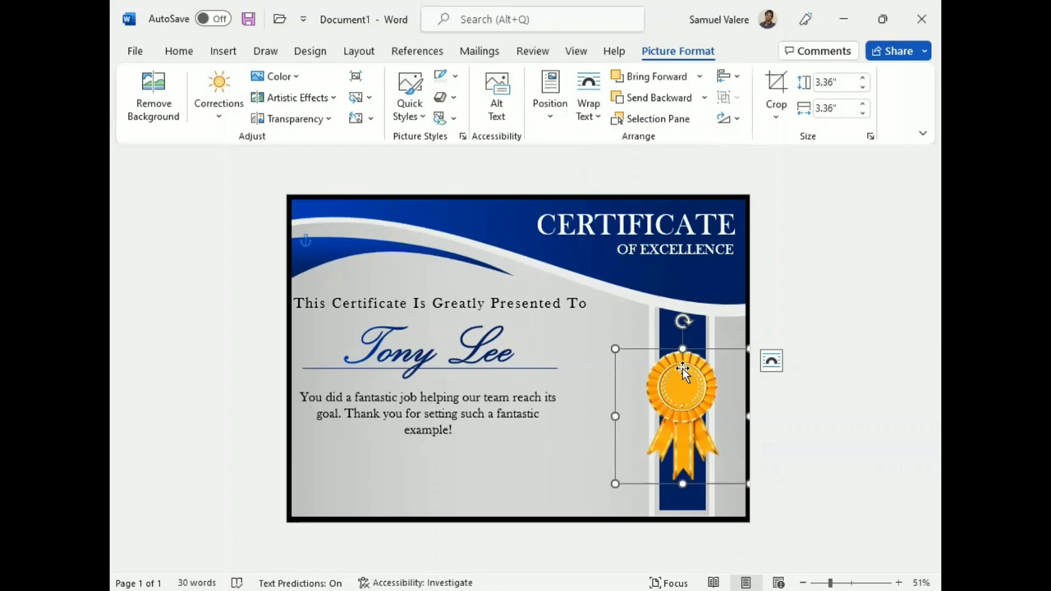
click(394, 238)
Draw a small text box over the gold medal.
click(222, 51)
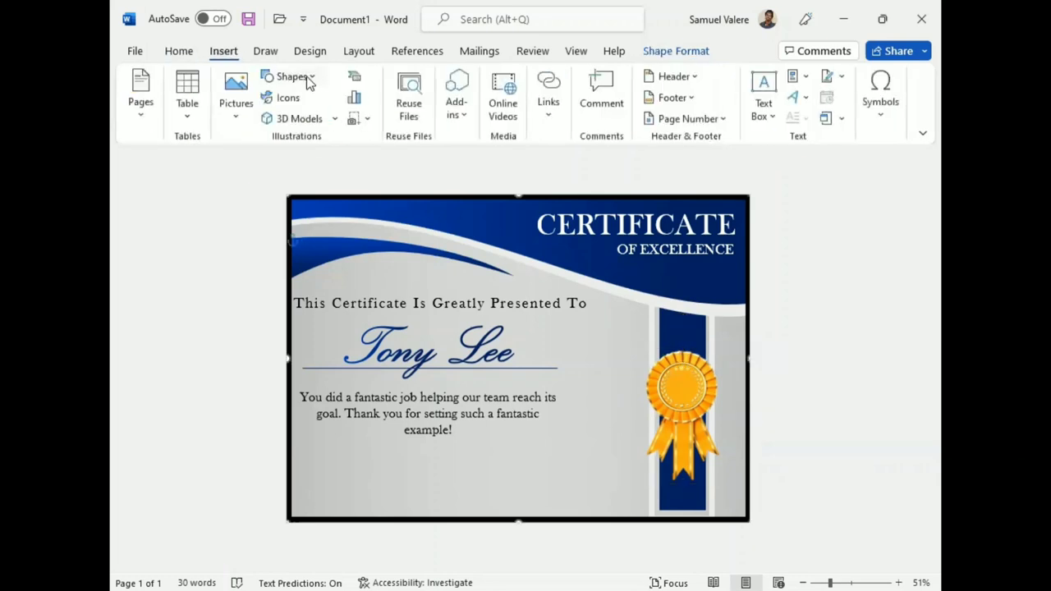
click(308, 77)
click(264, 116)
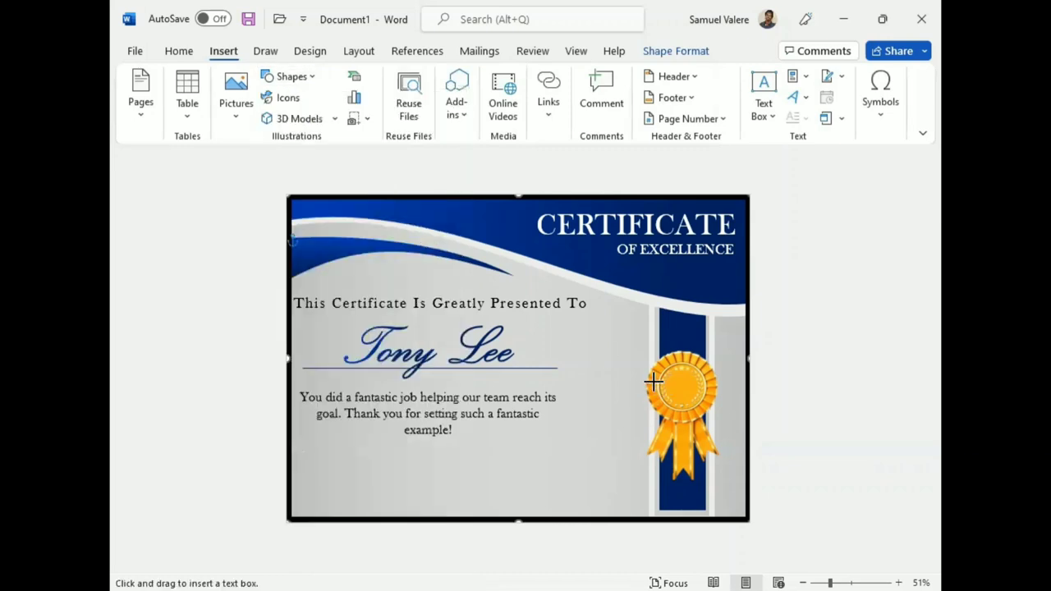
drag(654, 380, 708, 398)
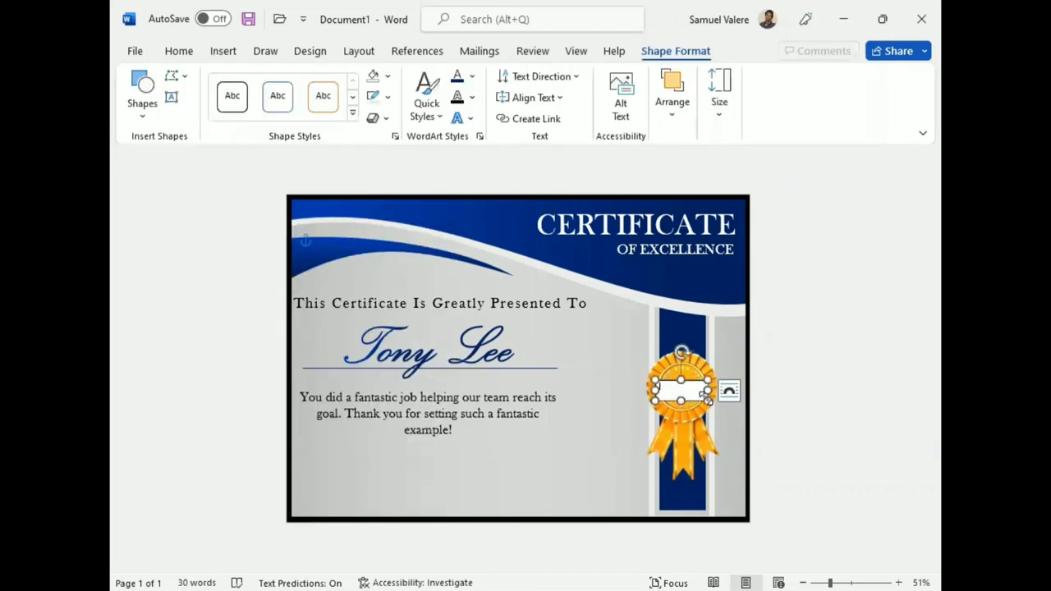
Format the Award text in Baskerville Old Face, uppercase, centred and at a larger size.
double_click(667, 386)
text(Award)
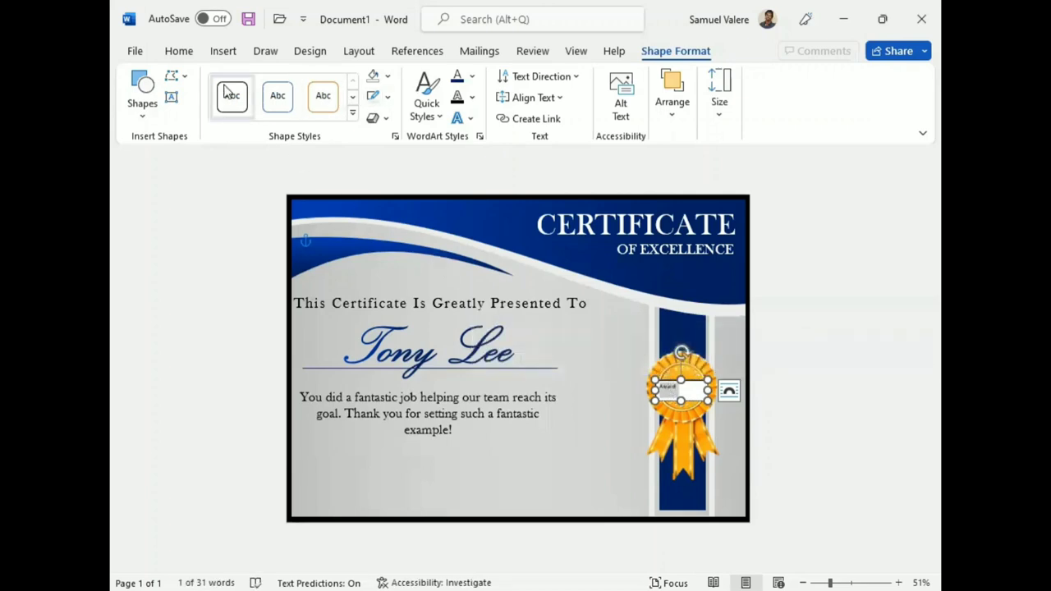
click(178, 50)
click(318, 75)
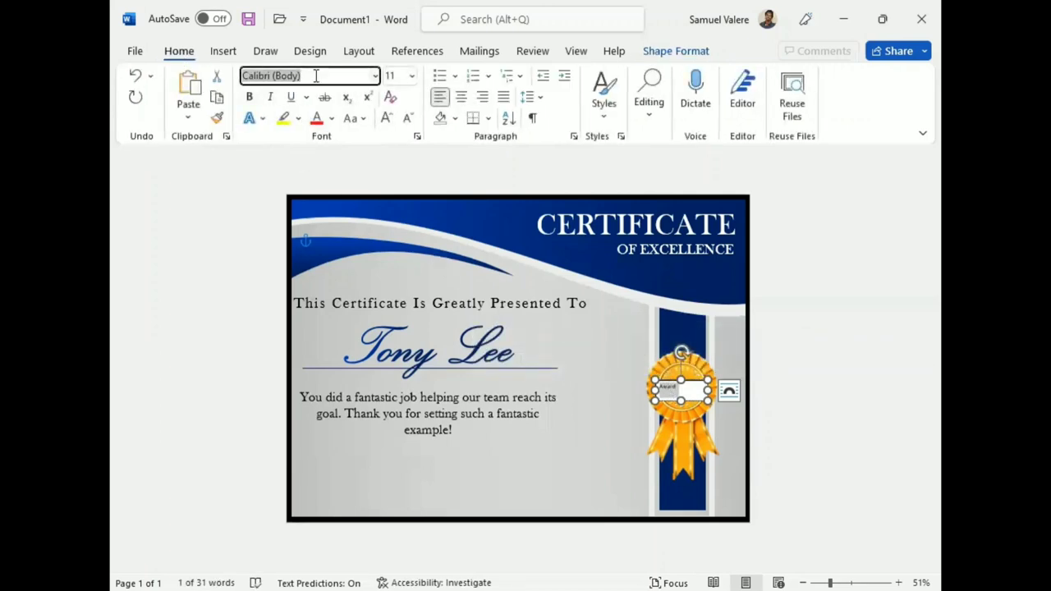
text(Viv)
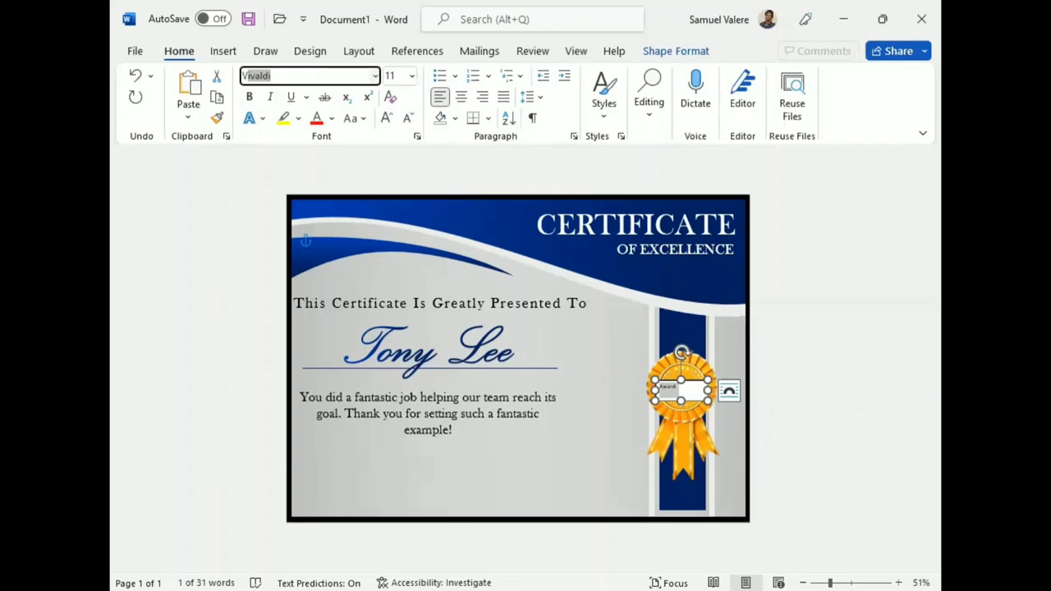
text(l)
text(Bask)
key(Return)
click(353, 117)
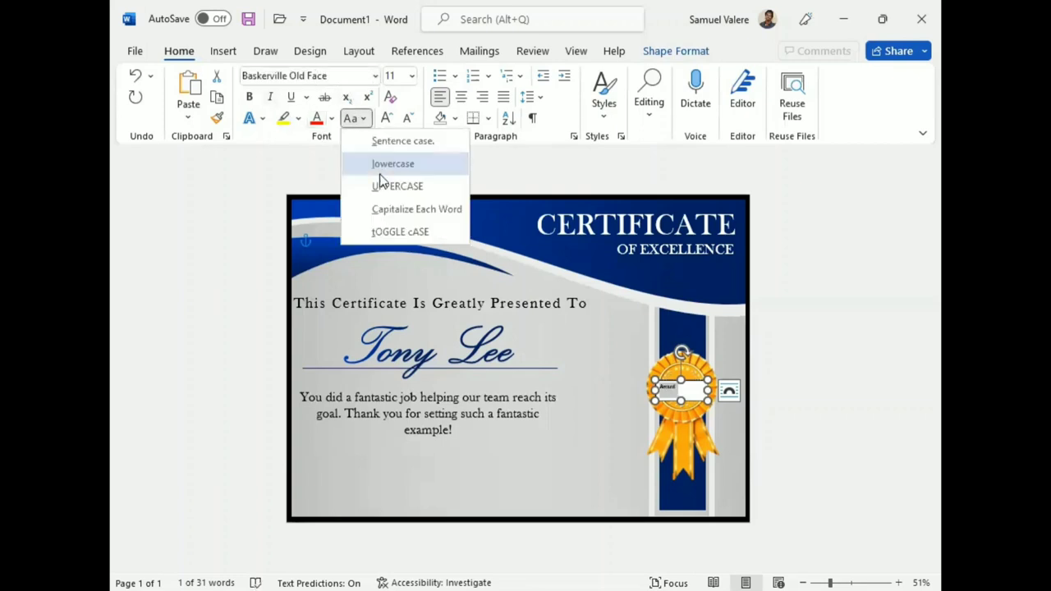
click(379, 182)
click(462, 97)
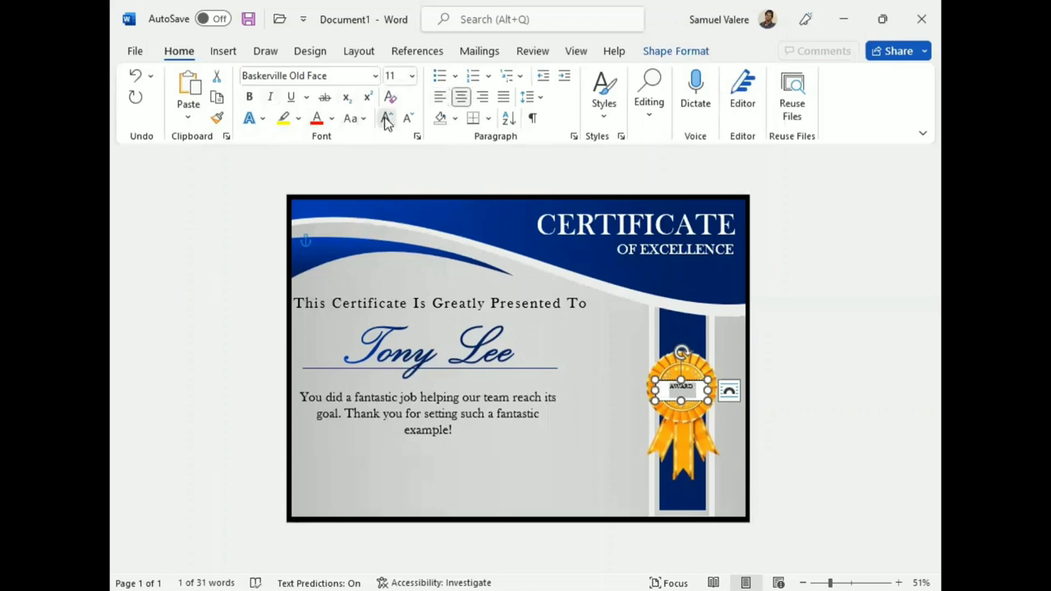
click(387, 119)
click(386, 119)
click(387, 120)
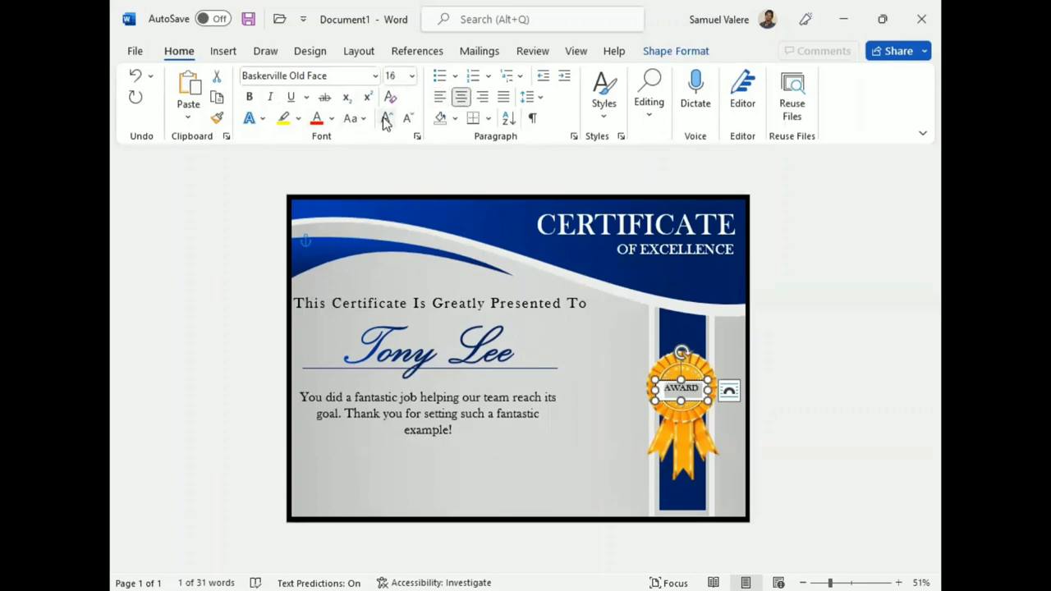
Remove the label's fill and outline and narrow the text box.
click(669, 51)
click(387, 76)
click(382, 254)
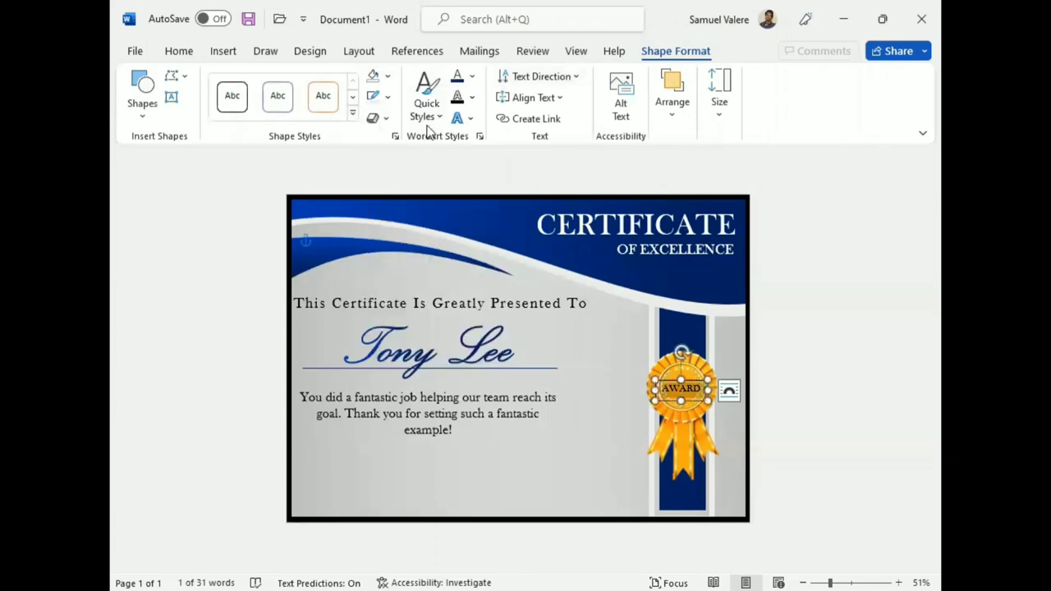
click(389, 97)
click(384, 279)
drag(707, 376, 700, 378)
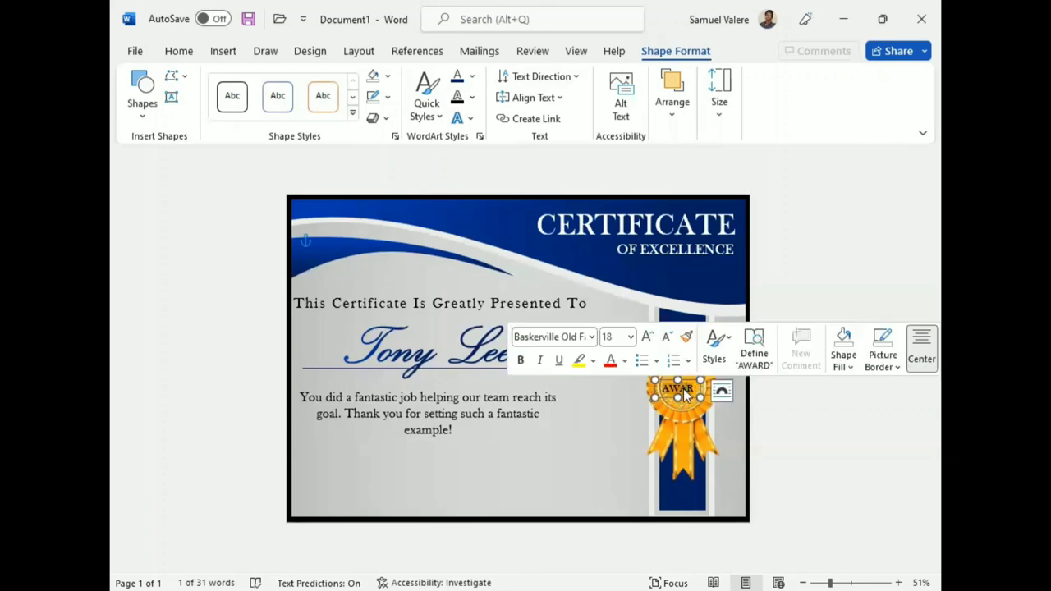
click(789, 411)
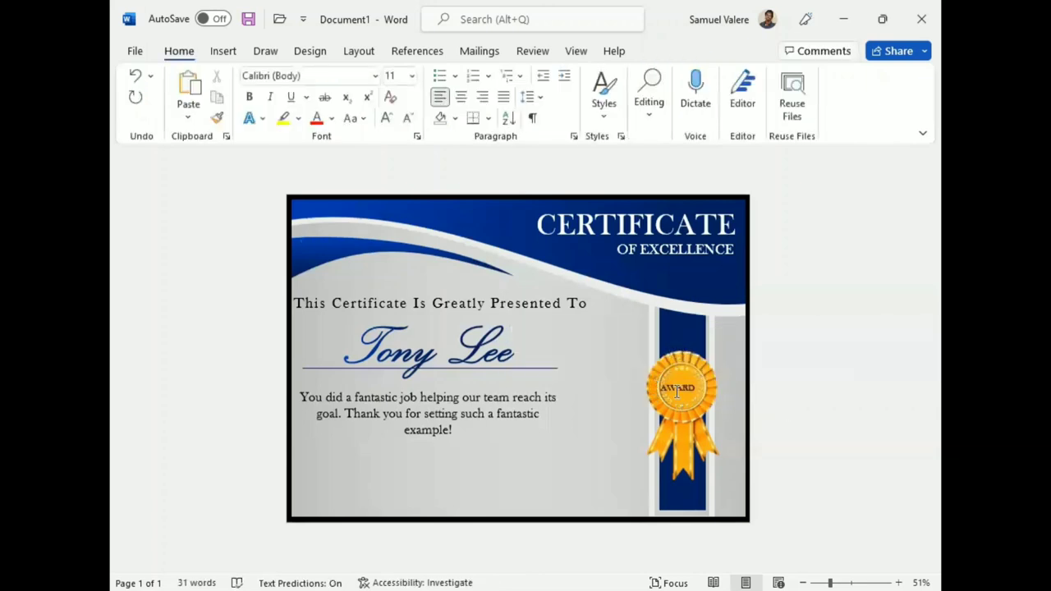
Nudge the badge right, shrink AWARD to 14 pt, and centre the label on the medal.
click(692, 400)
key(Right)
key(Right)
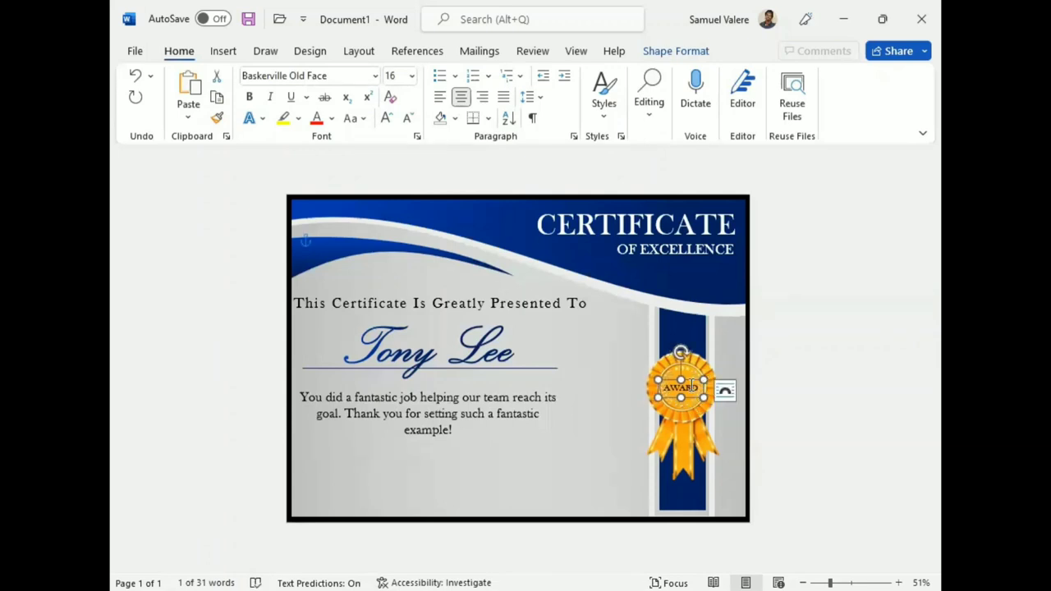
double_click(692, 387)
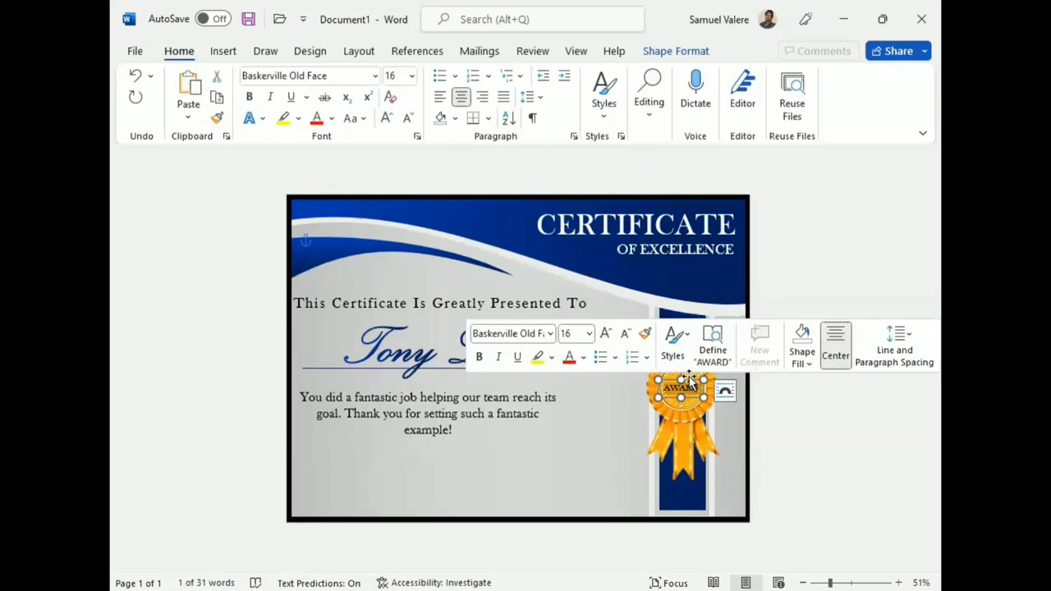
click(776, 409)
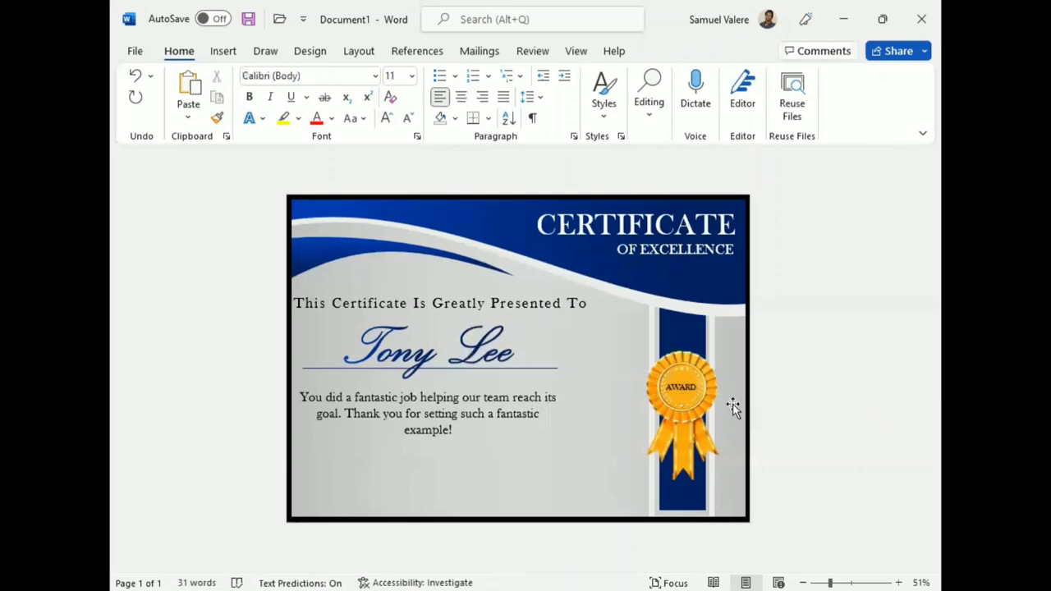
click(681, 385)
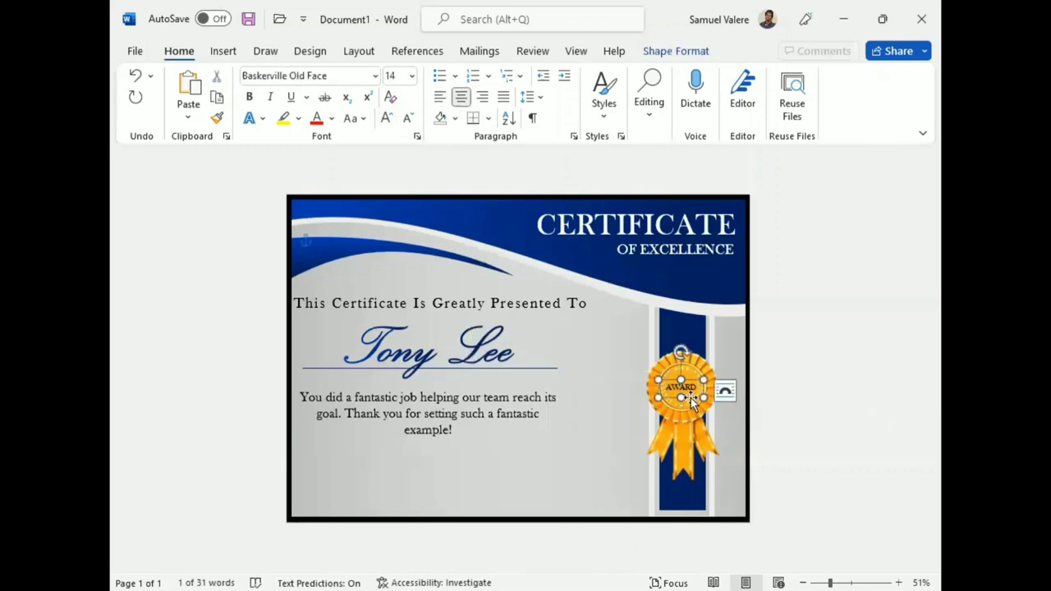
drag(692, 400, 693, 399)
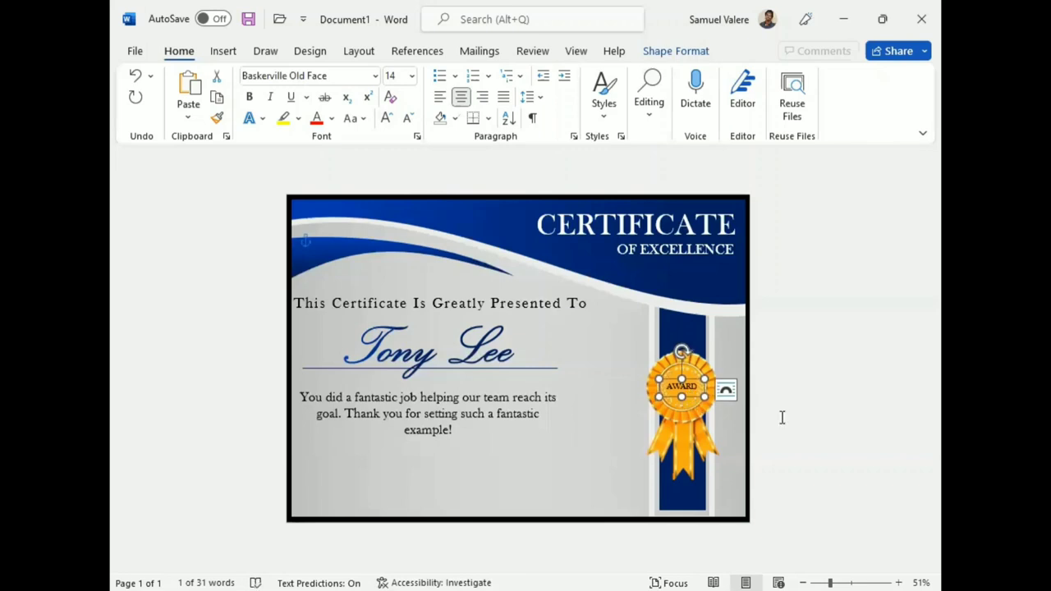
click(782, 418)
Insert the flower image from the computer's files.
click(222, 51)
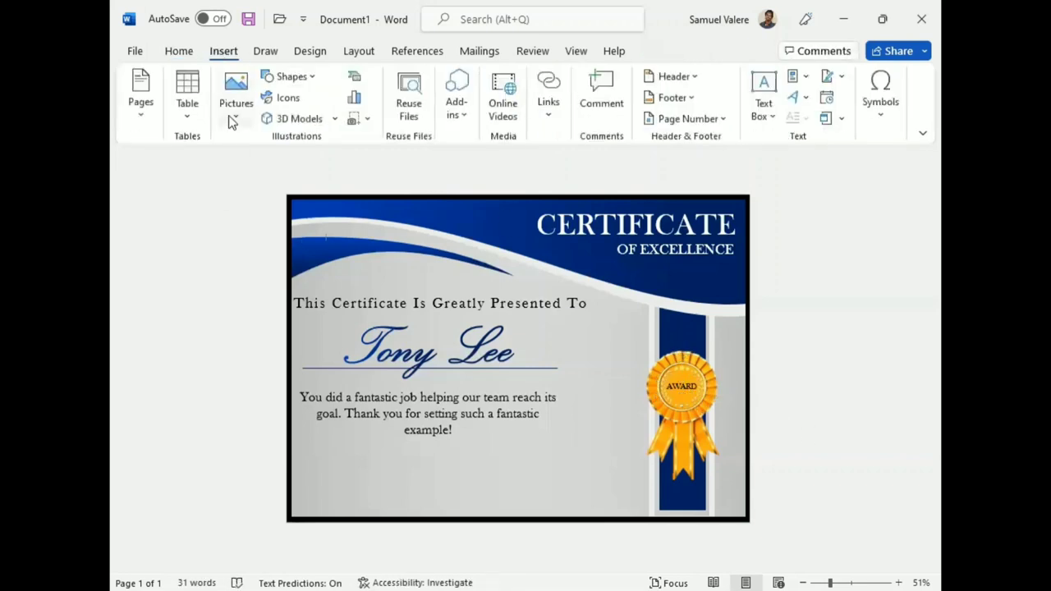
click(235, 113)
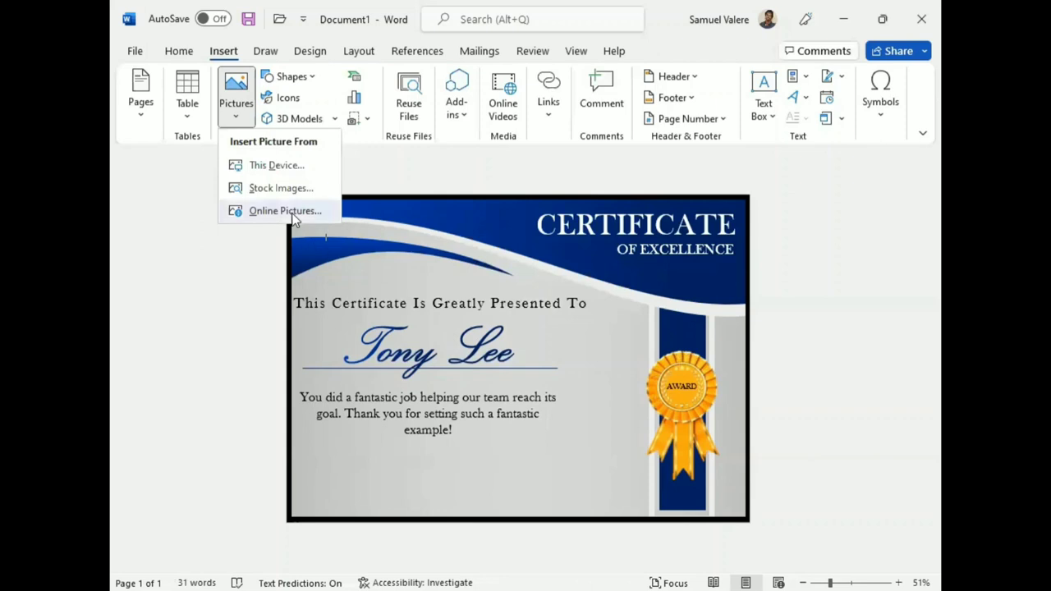
click(277, 167)
click(562, 136)
key(Return)
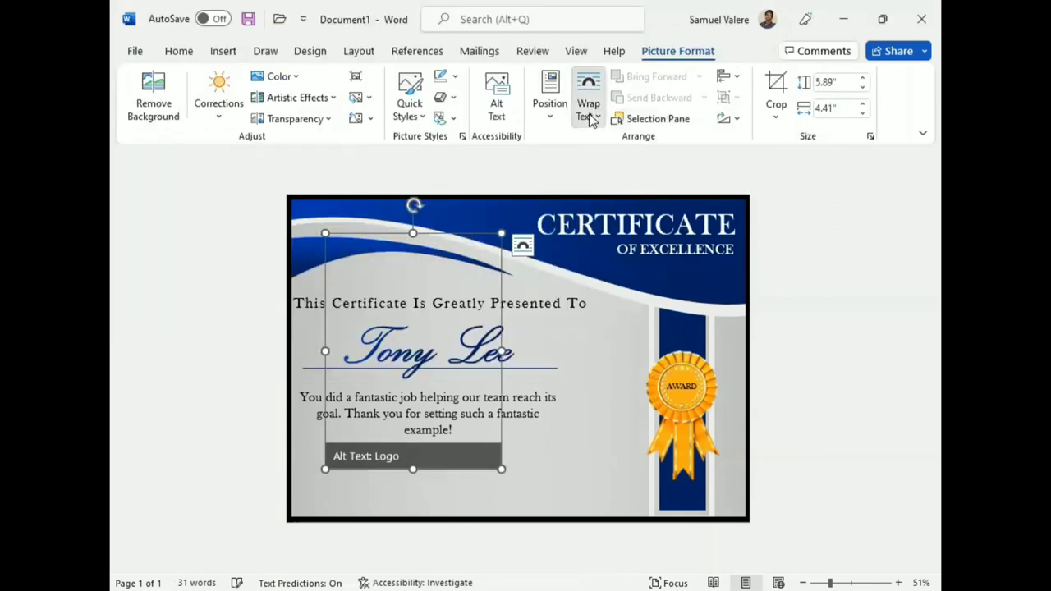
Float the flower in front of text, move it over the right award ribbon, and tilt it.
click(588, 103)
click(635, 282)
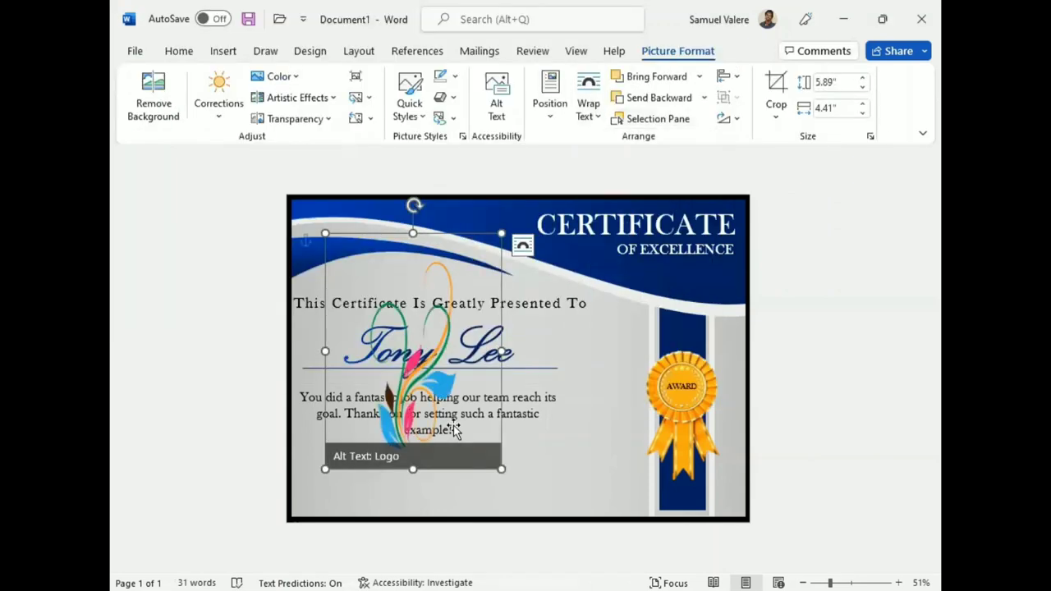
drag(453, 425, 603, 456)
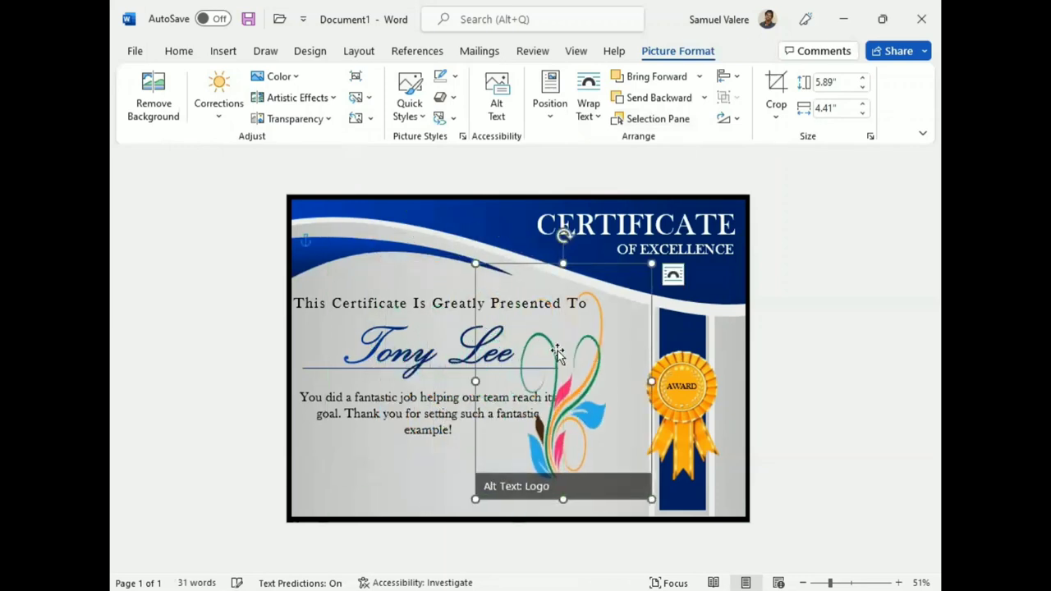
key(alt+Left)
key(alt+Left)
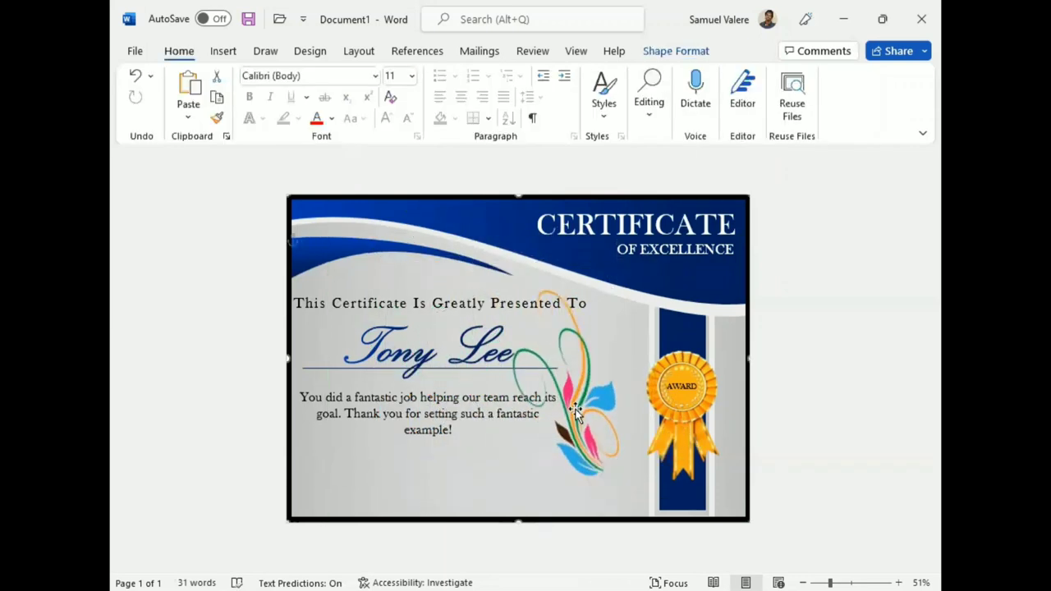
drag(558, 352, 589, 366)
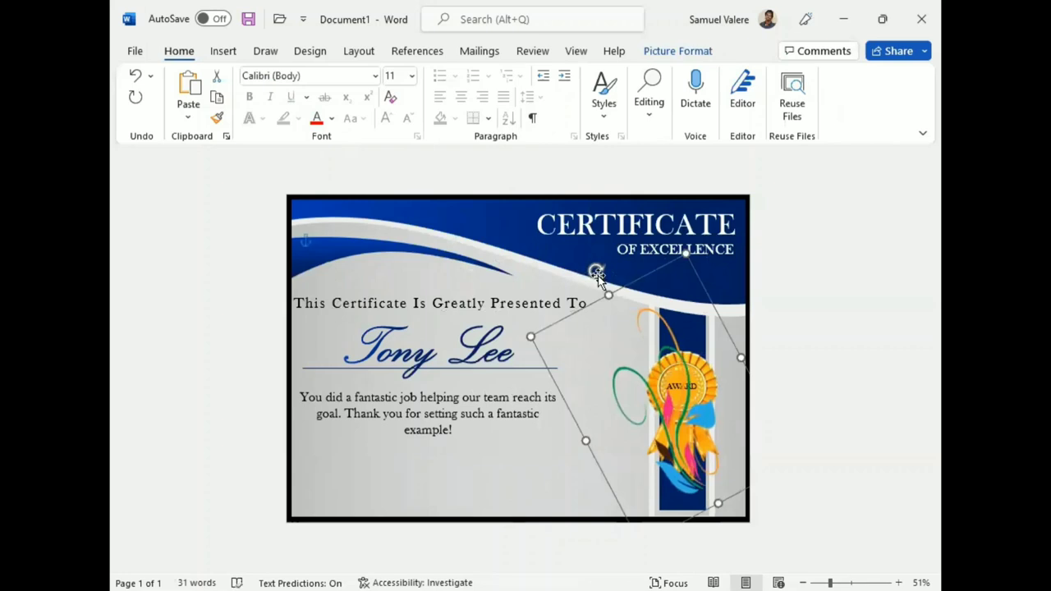
drag(594, 272, 597, 279)
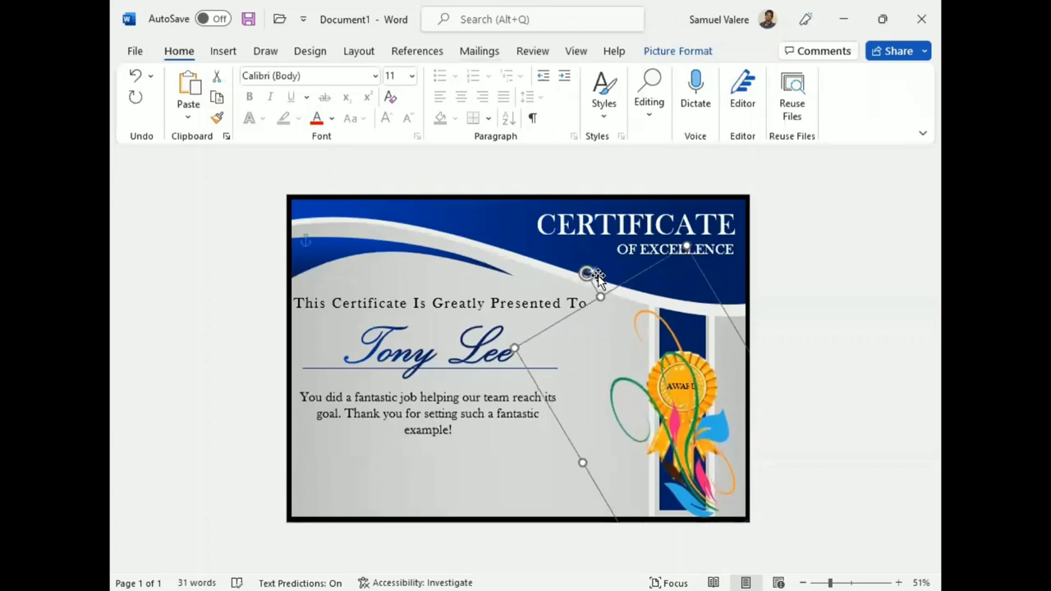
Recolour the flourish with a washed-out tone and apply the 30% transparency preset.
double_click(597, 279)
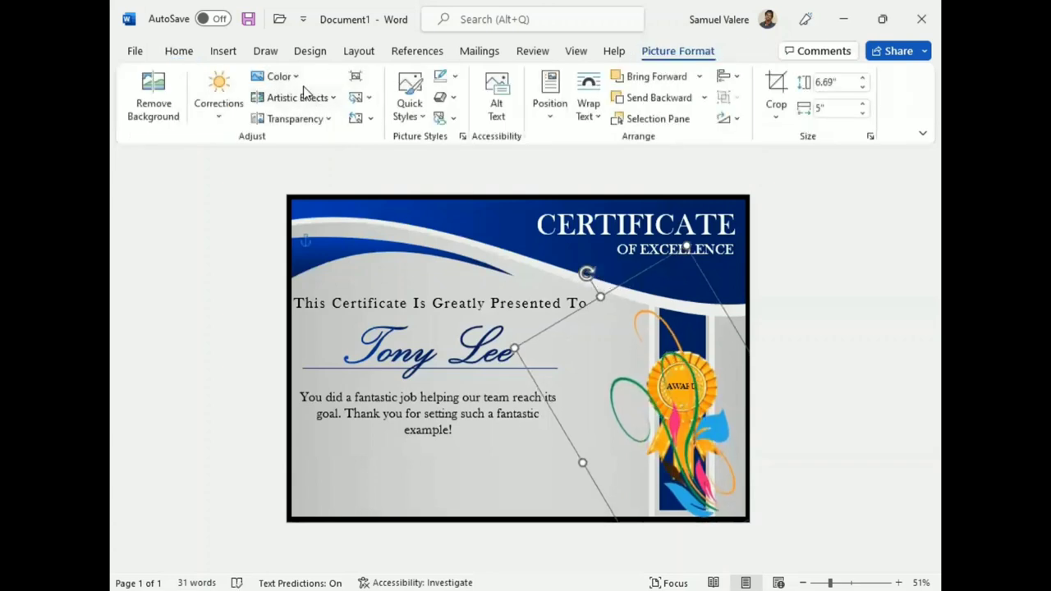
click(279, 76)
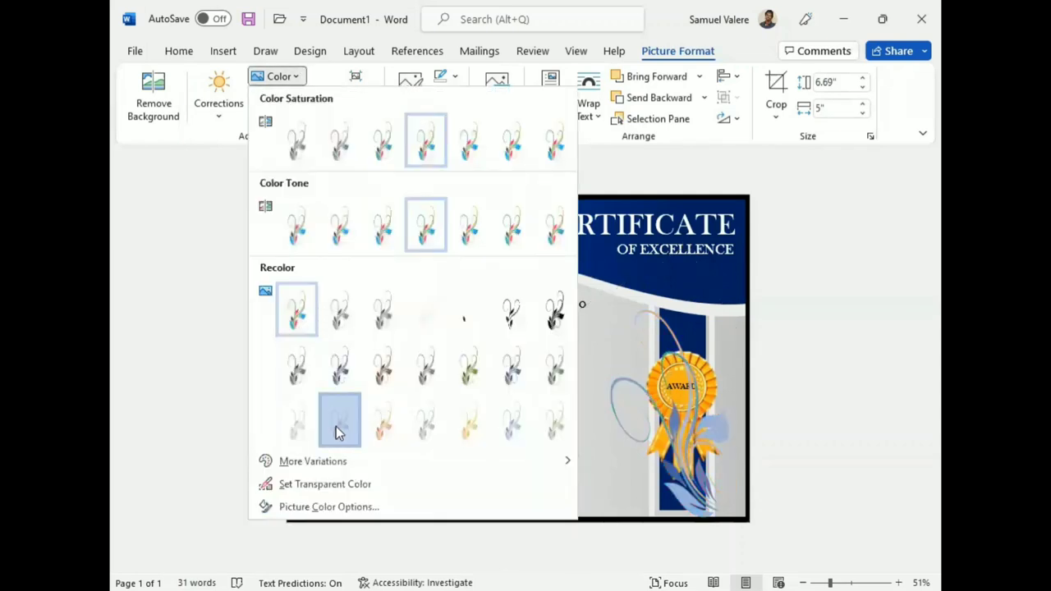
click(429, 152)
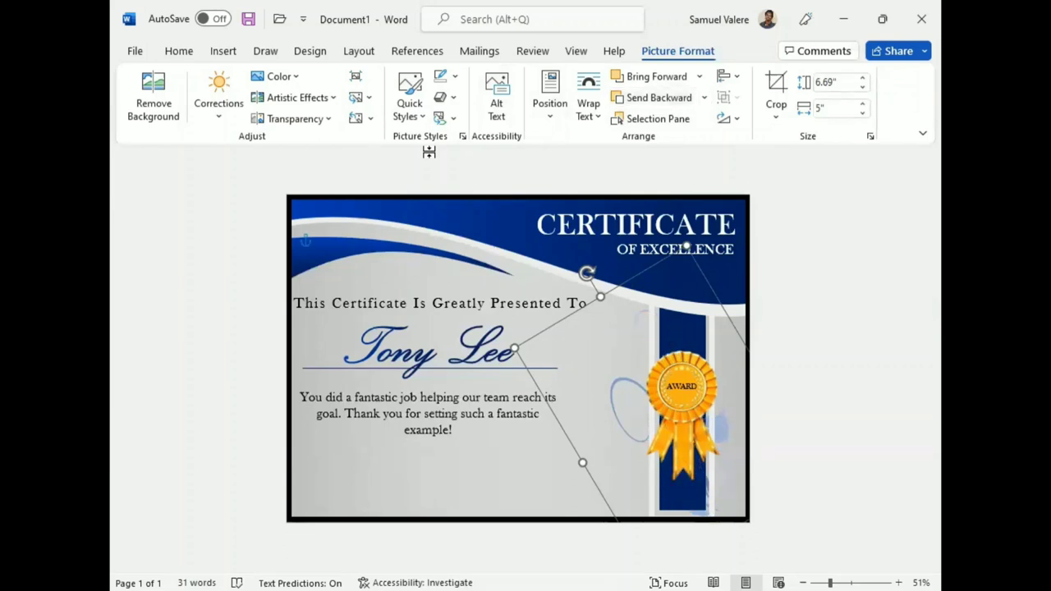
click(322, 117)
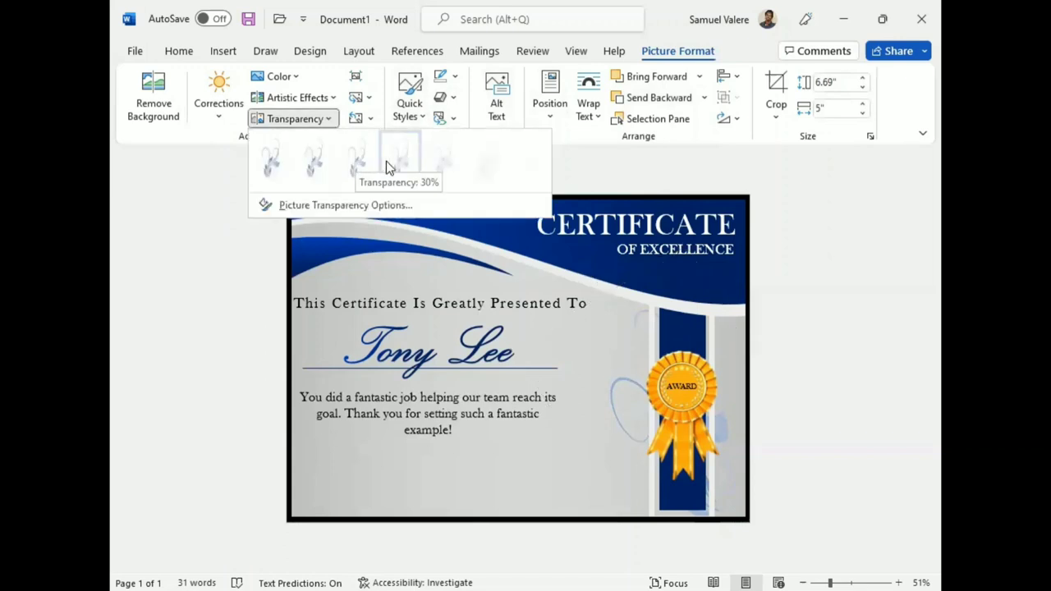
click(440, 165)
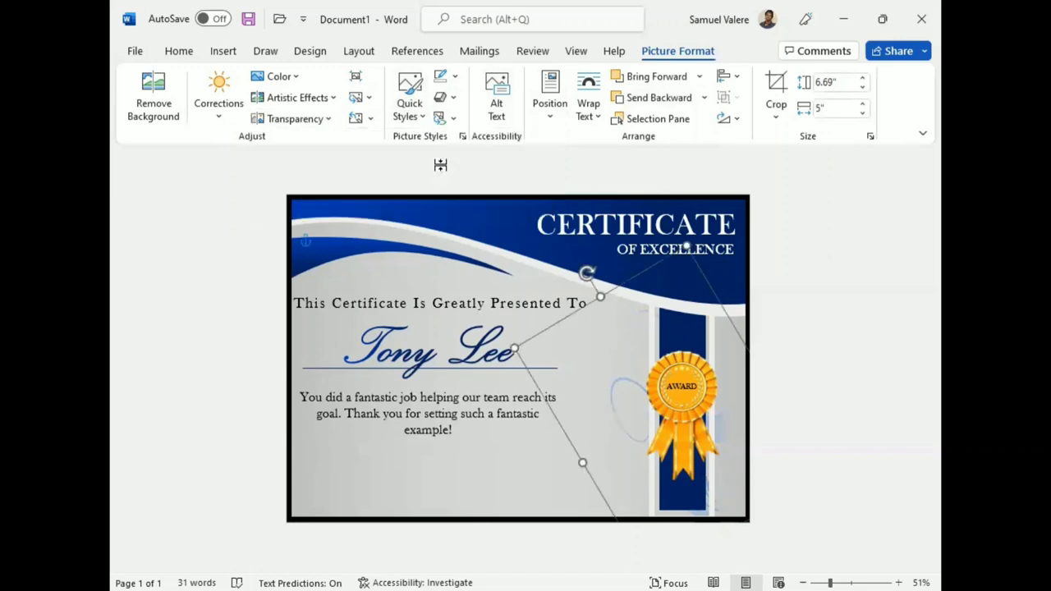
Select the hidden flourish and try small rotations and nudges, undoing unwanted changes.
click(131, 85)
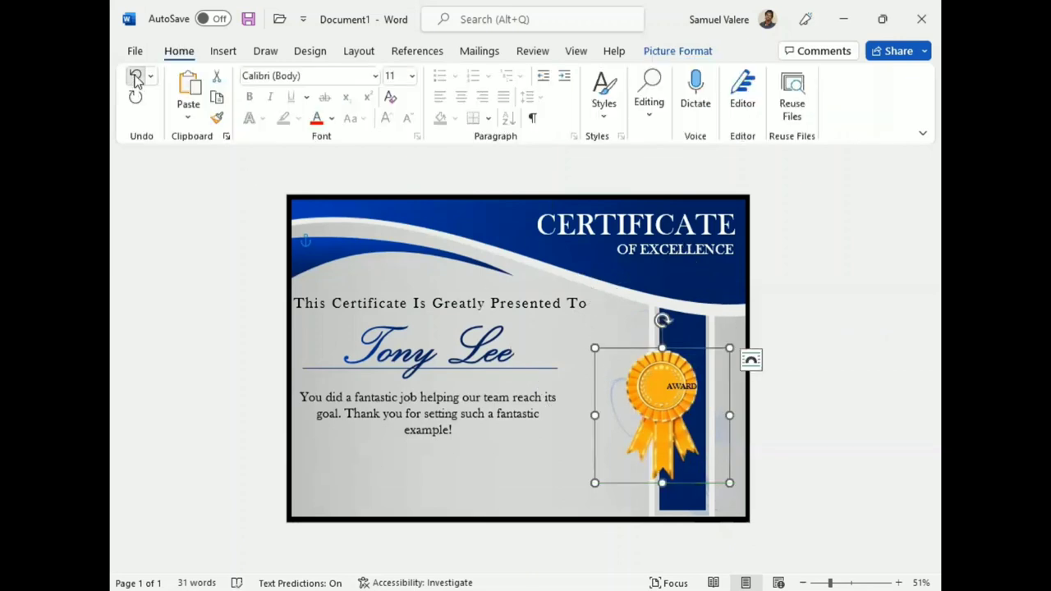
click(609, 393)
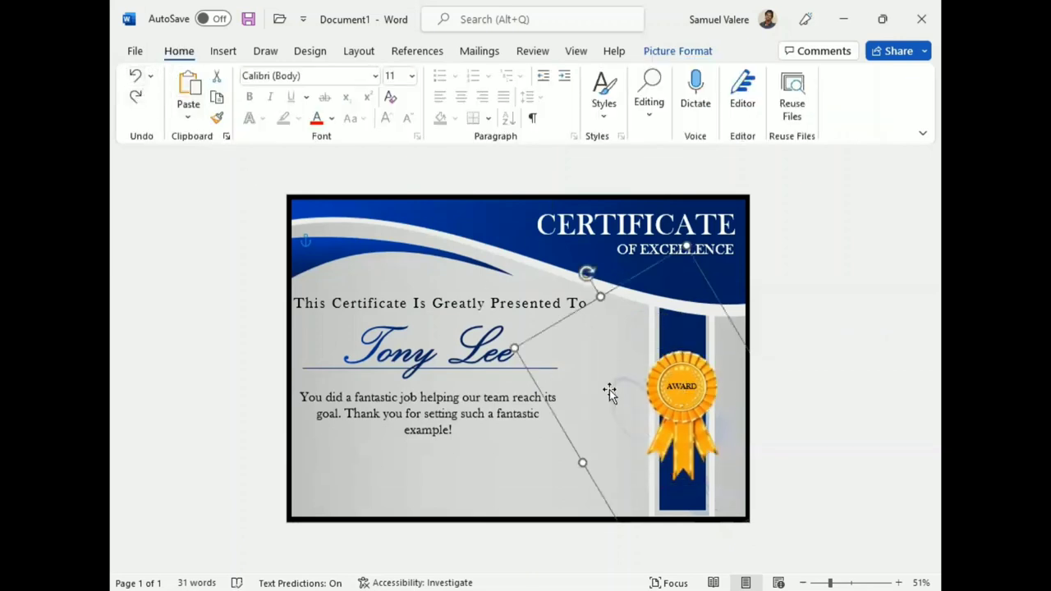
key(alt+Left)
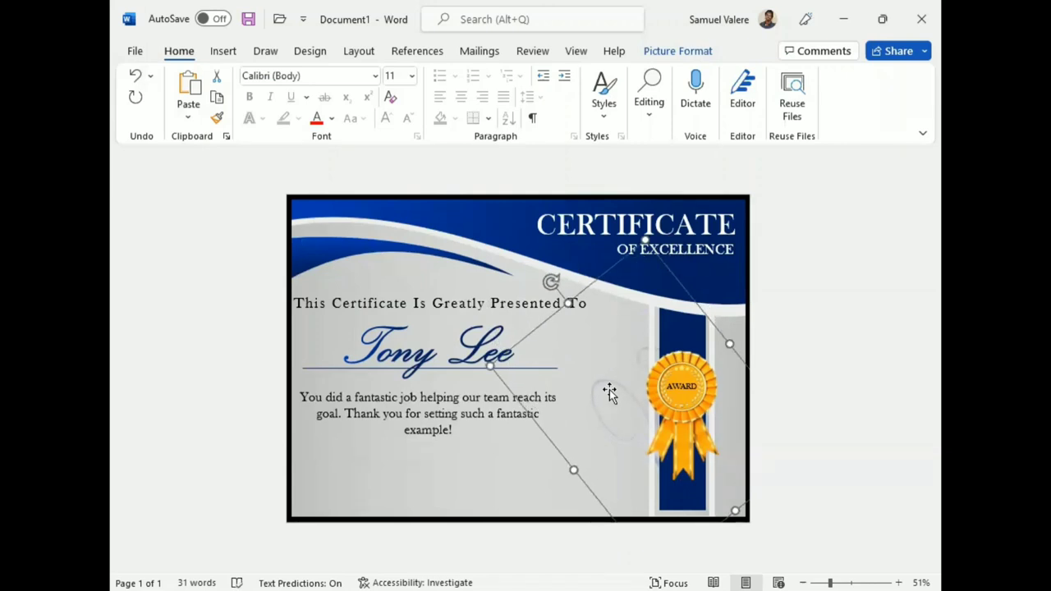
key(alt+Left)
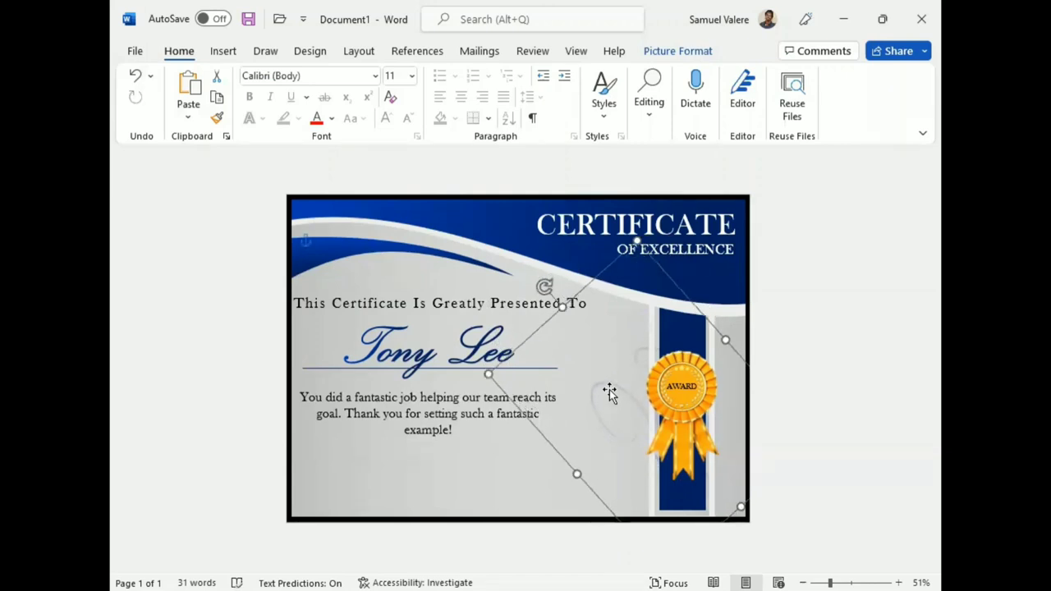
key(alt+Right)
key(alt+Right)
key(alt+Right)
key(alt+Right)
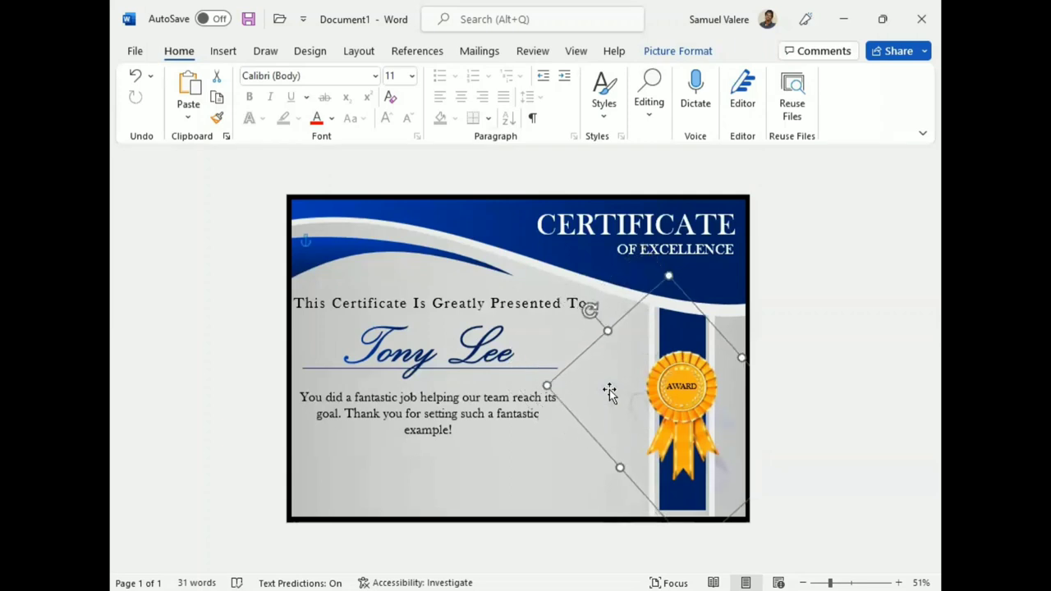
key(ctrl+z)
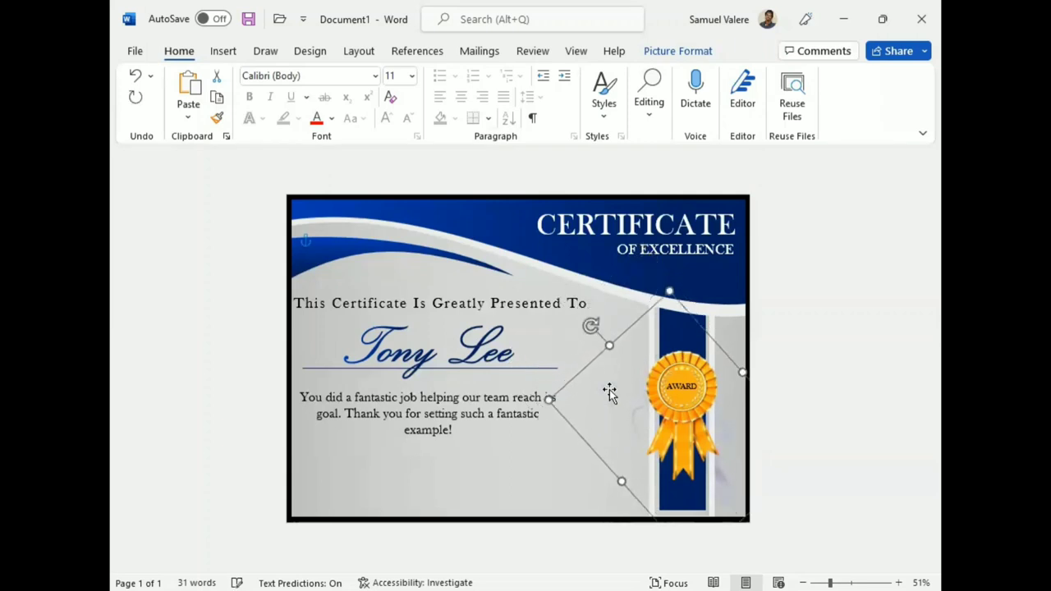
key(Down)
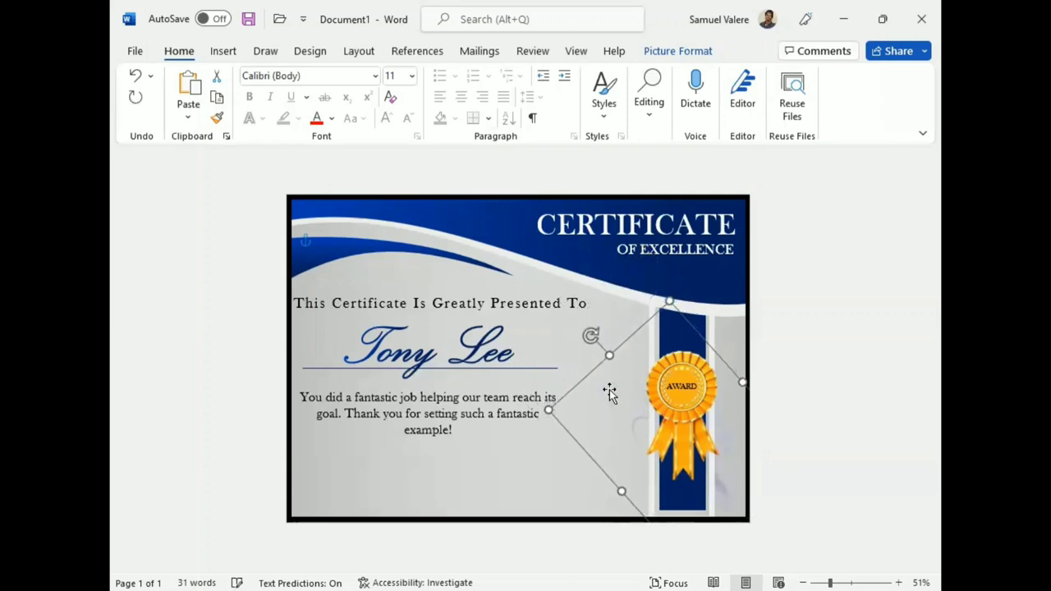
key(ctrl+Right)
key(ctrl+Down)
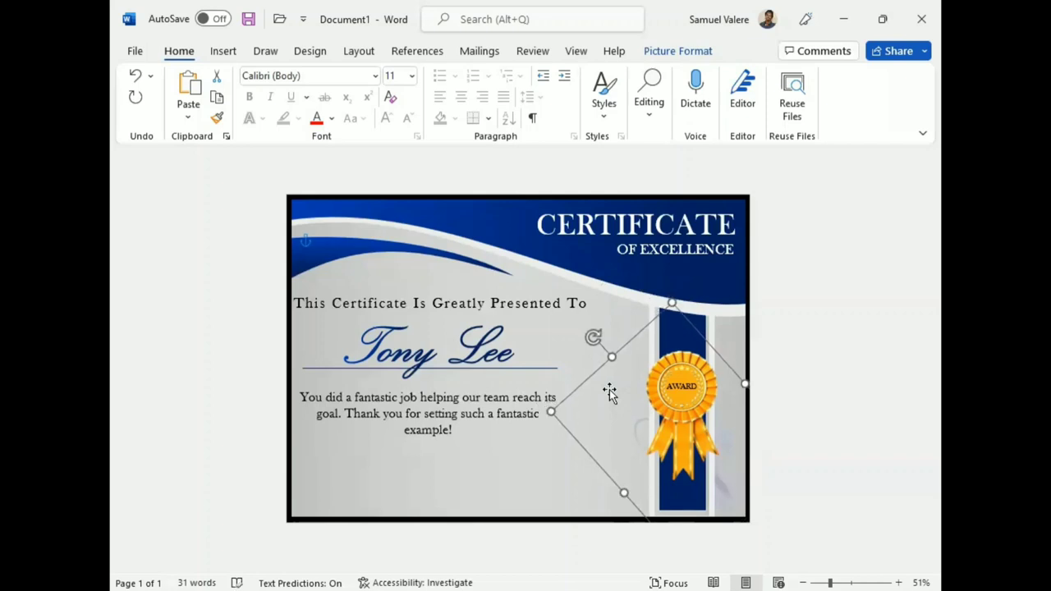
key(ctrl+z)
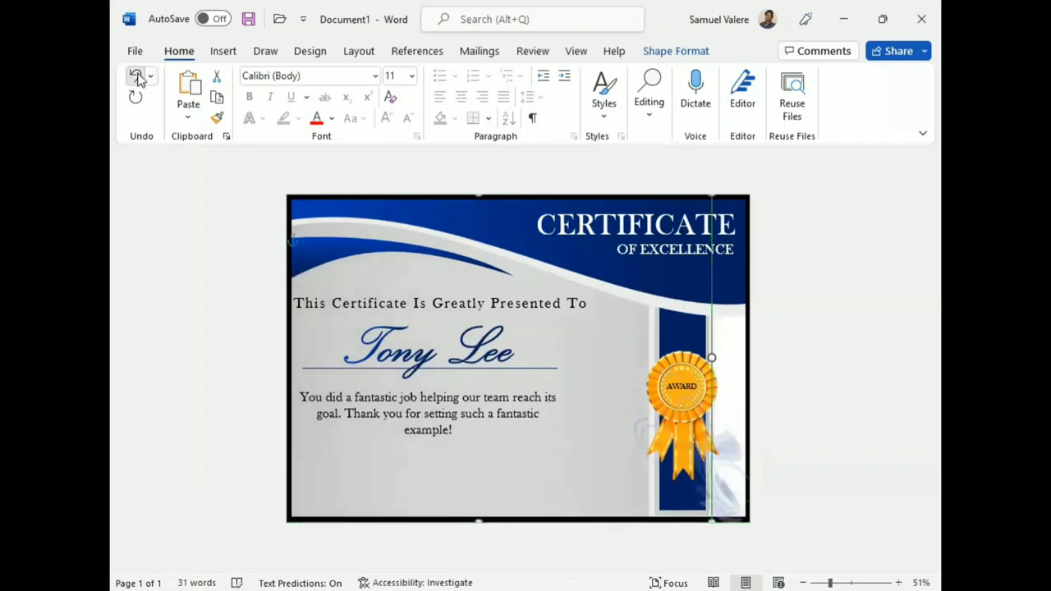
Rotate the flourish to a new angle and move it down-left over the message text.
drag(715, 462, 603, 442)
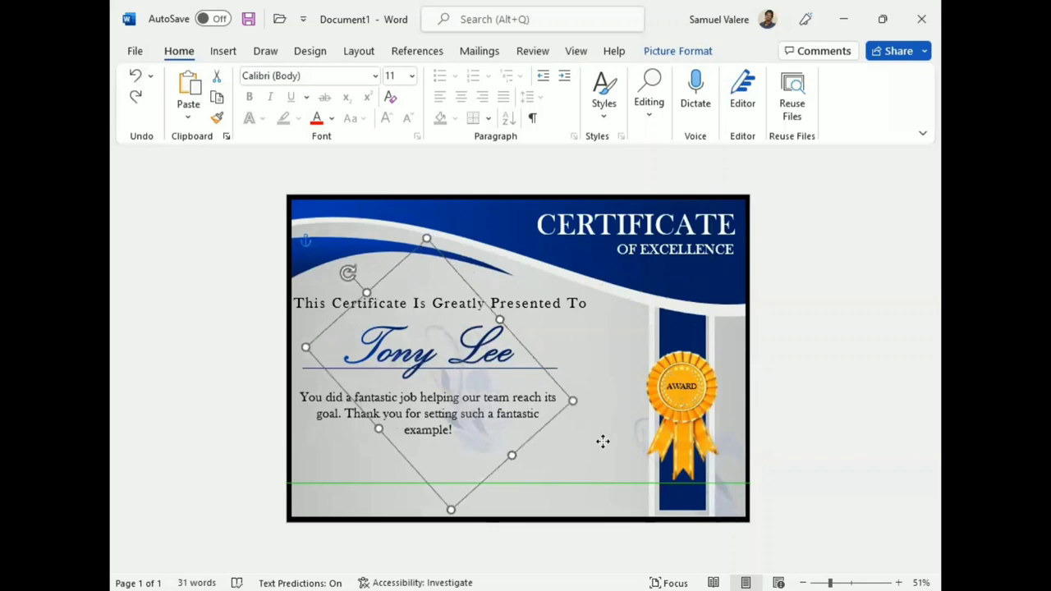
drag(349, 273, 510, 258)
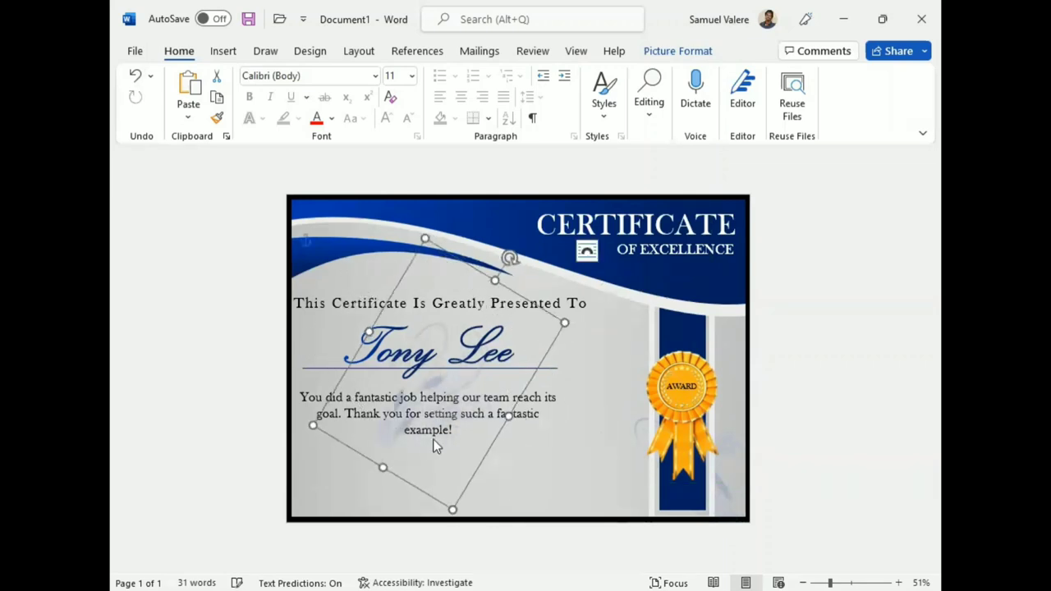
drag(435, 446, 375, 486)
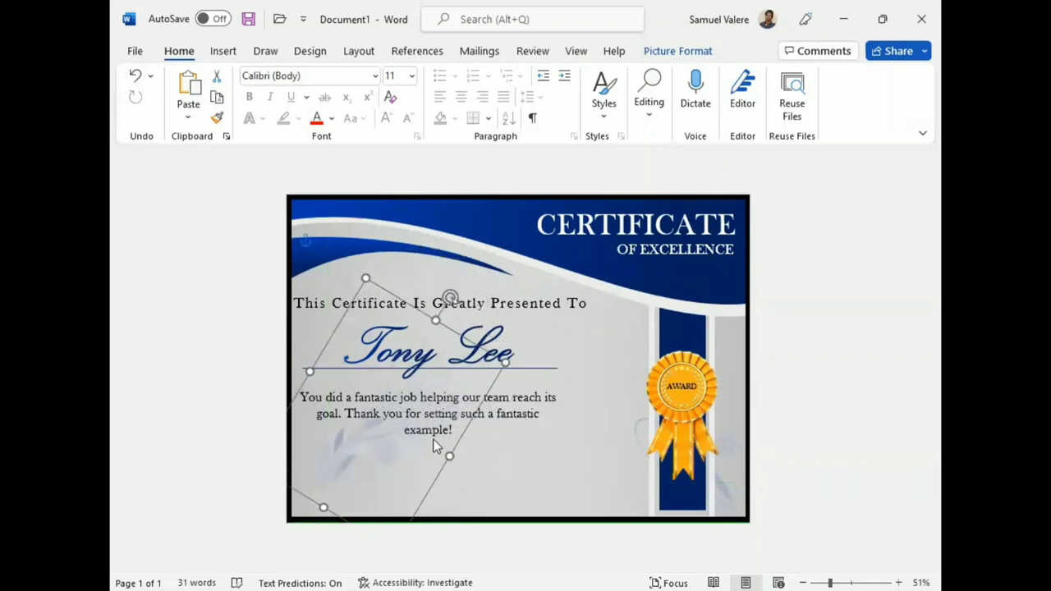
key(ctrl+z)
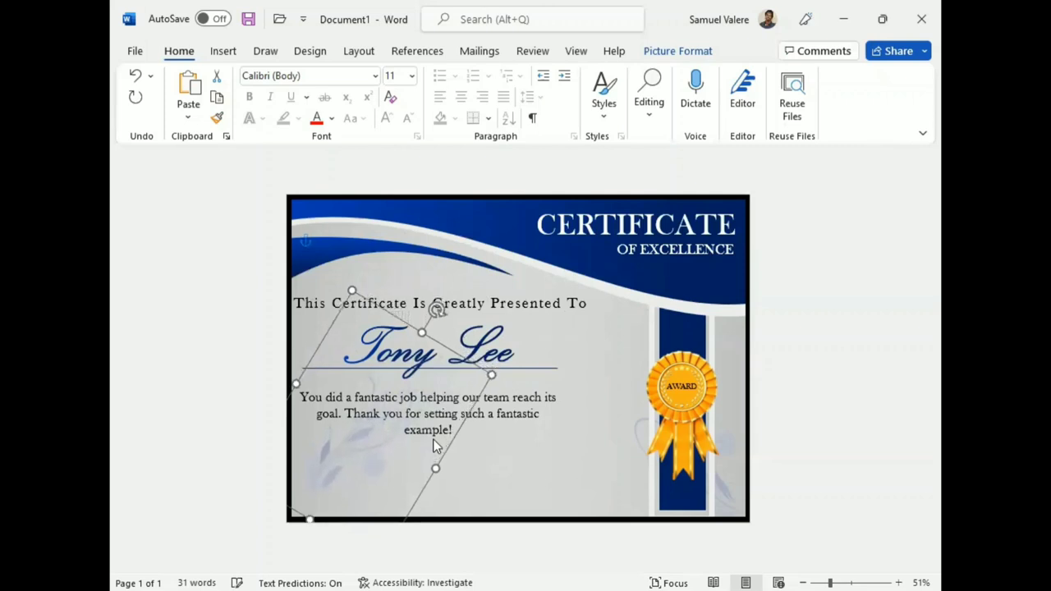
key(Left)
key(Left)
key(Down)
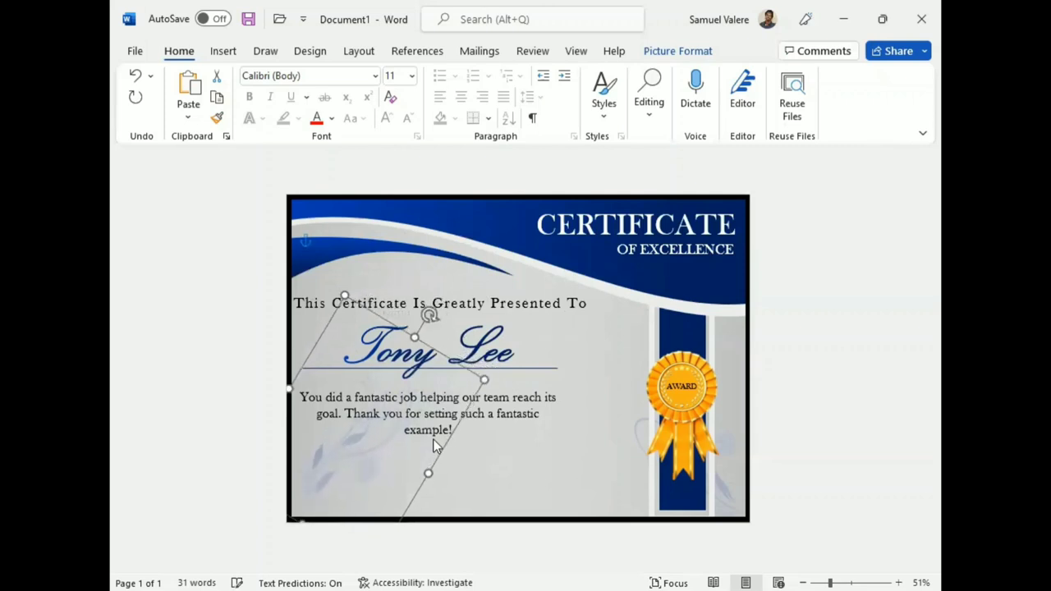
key(Down)
key(Down)
Rotate the flourish slightly clockwise and nudge it right and down.
key(alt+Right)
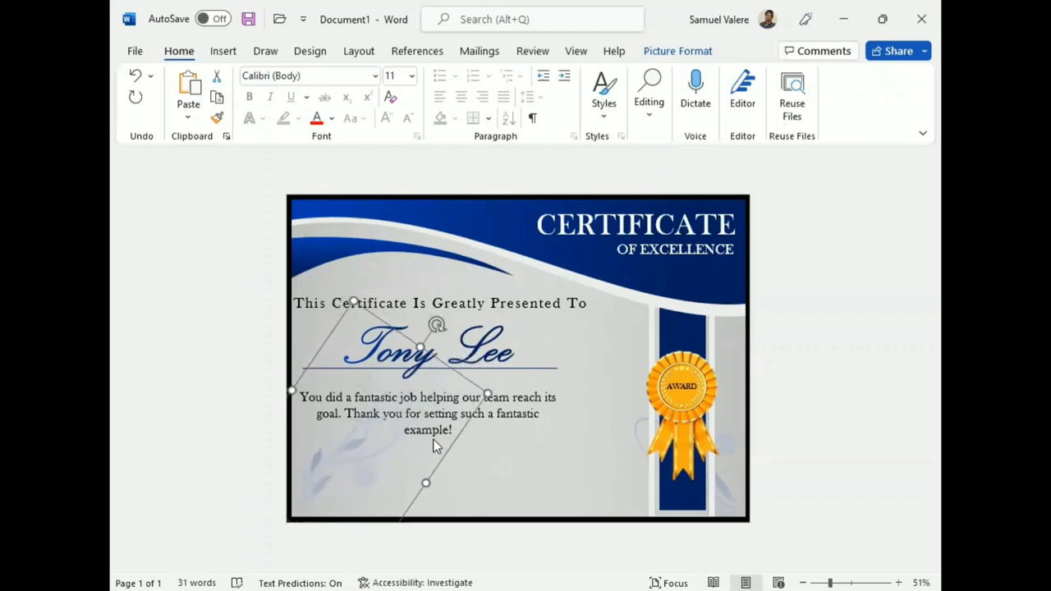
key(alt+Right)
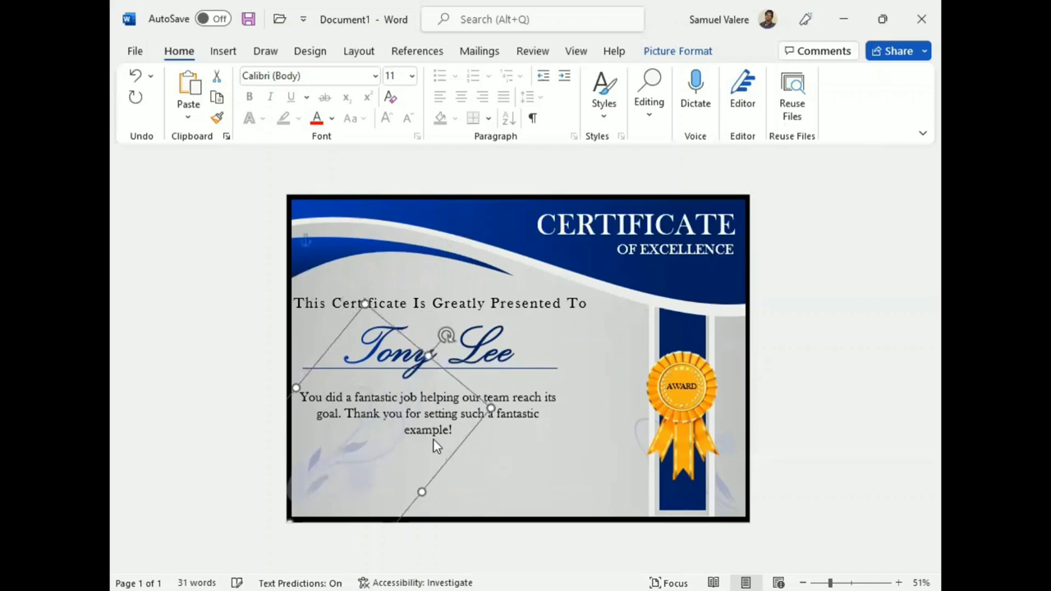
key(Right)
key(Down)
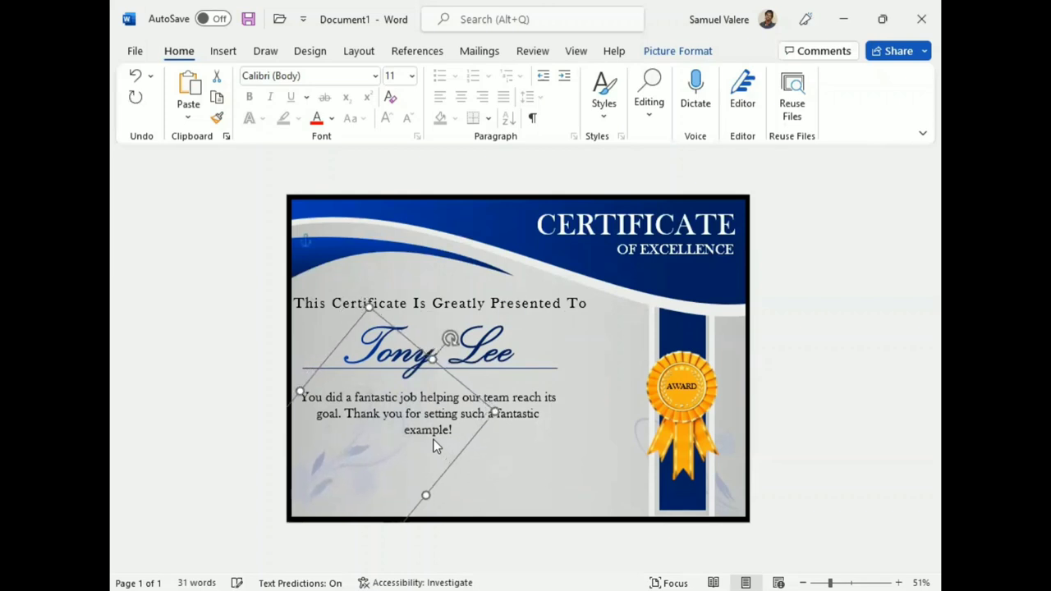
key(Right)
key(Down)
key(Up)
key(Up)
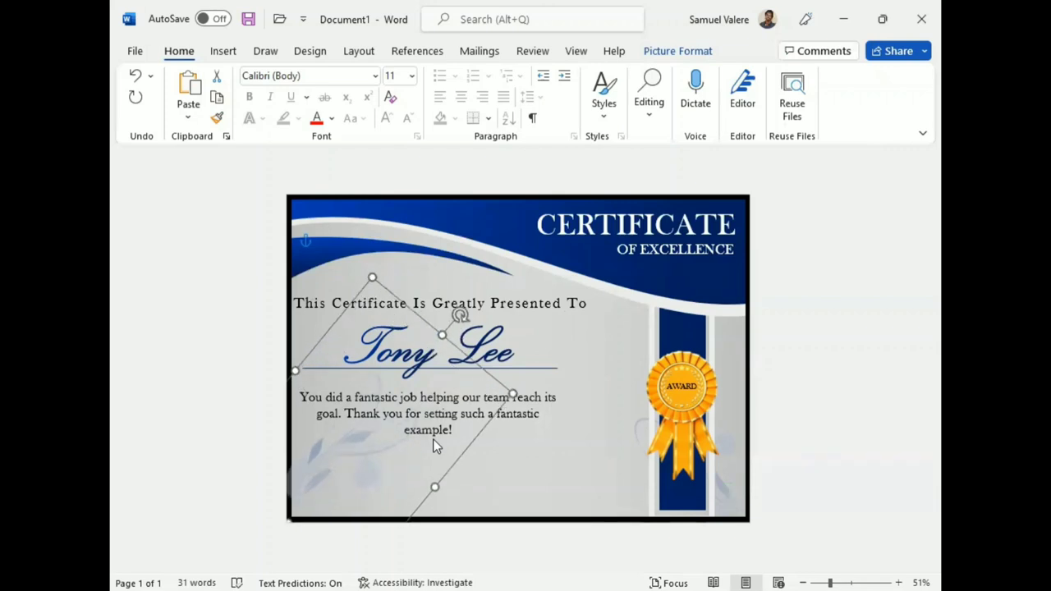
key(Right)
key(Up)
key(ctrl+z)
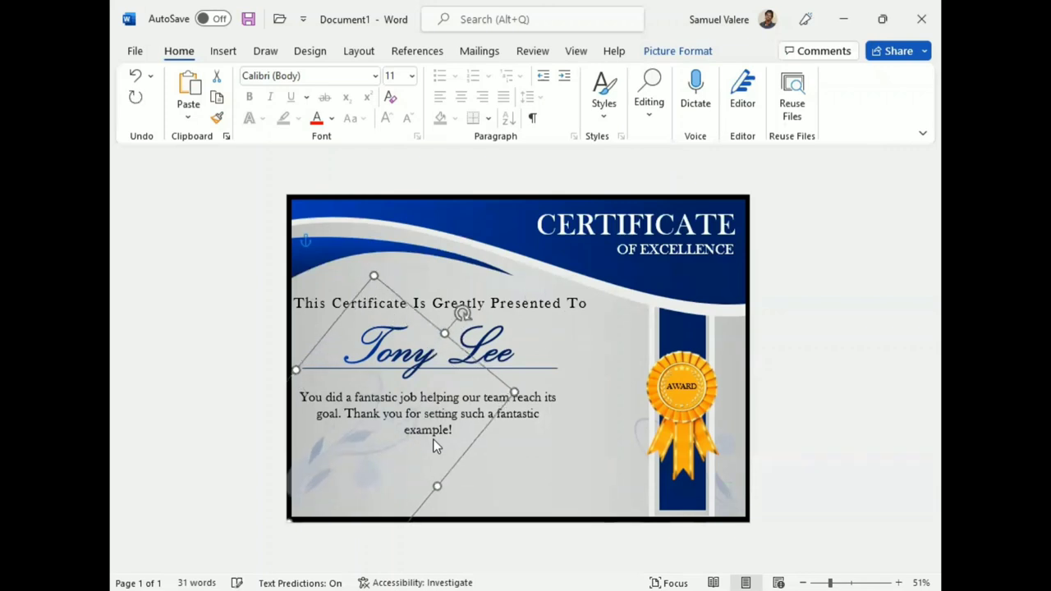
Fine-tune the flourish's lower-left position with small nudges, then reselect it.
key(Right)
key(Down)
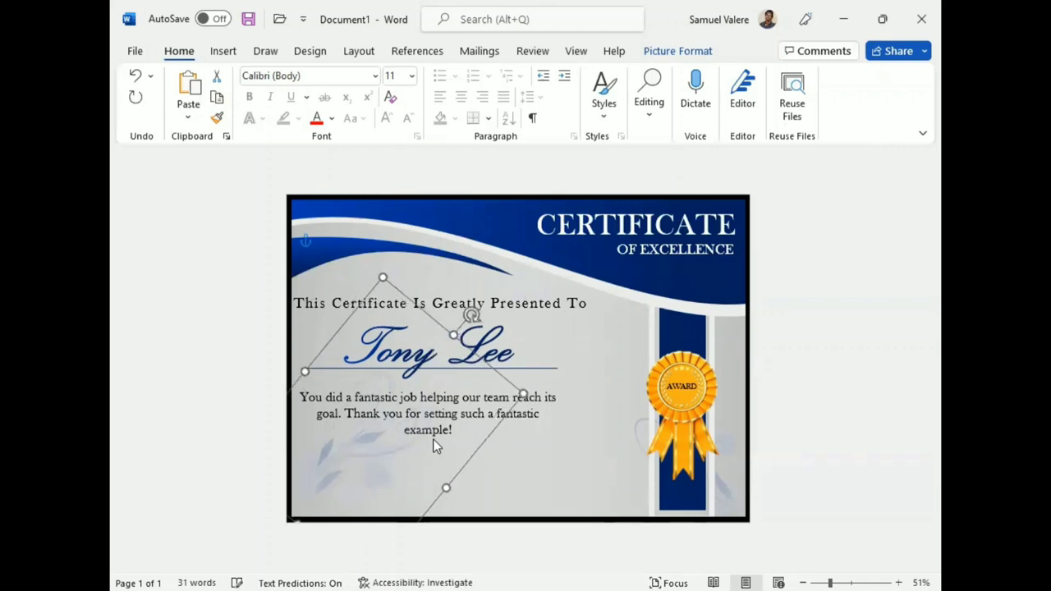
key(Down)
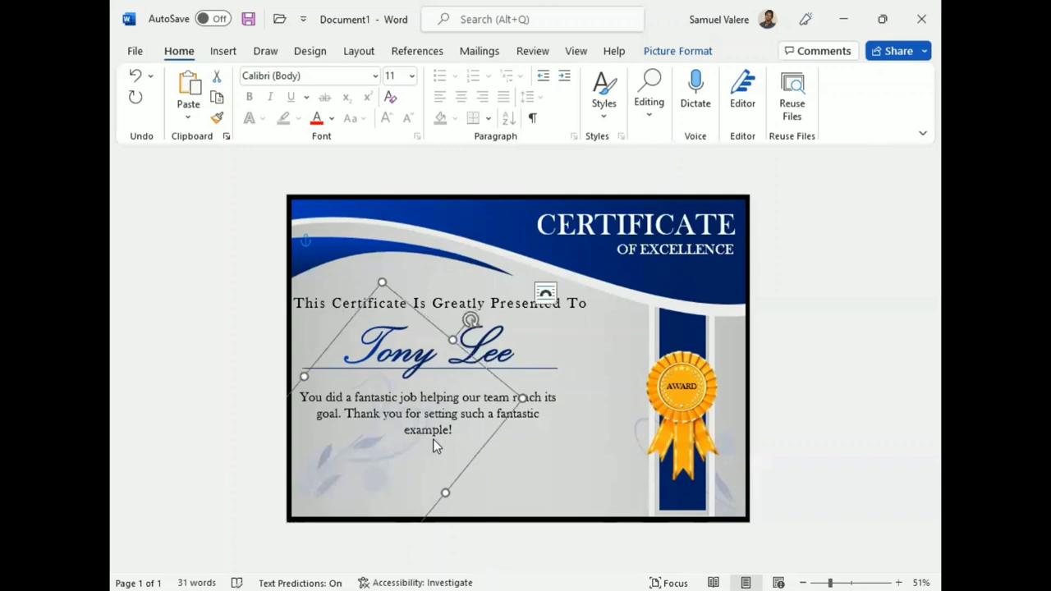
key(Right)
key(Up)
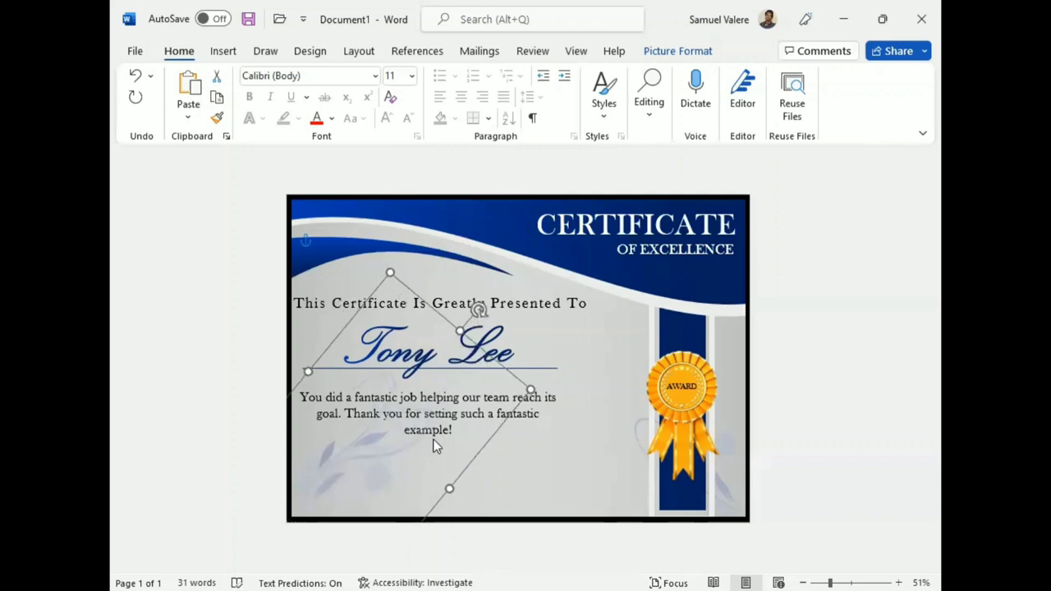
click(575, 446)
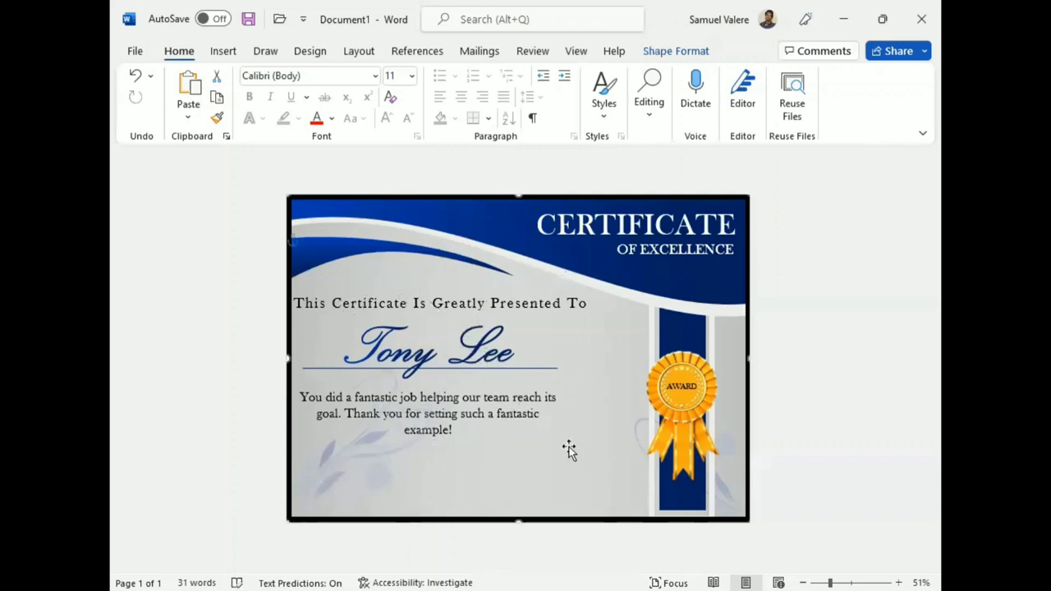
click(332, 460)
Send the floral flourish picture one layer backward.
click(675, 54)
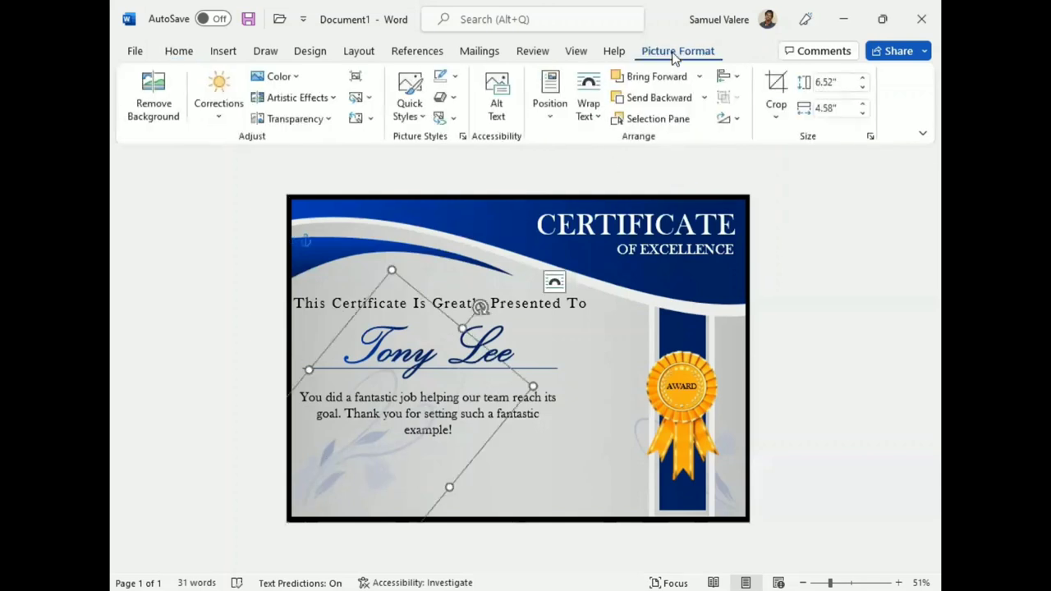
click(654, 100)
click(786, 413)
Draw a short signature line at the bottom left and paste a second copy to its right.
click(222, 51)
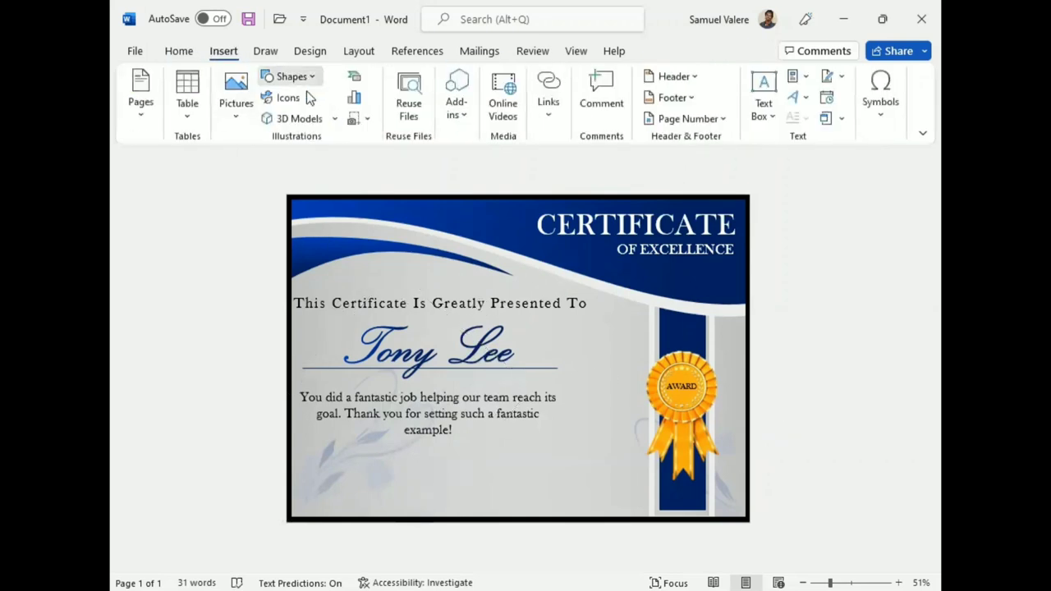
mouse_move(325, 499)
mouse_down()
mouse_move(413, 497)
mouse_move(438, 513)
mouse_up()
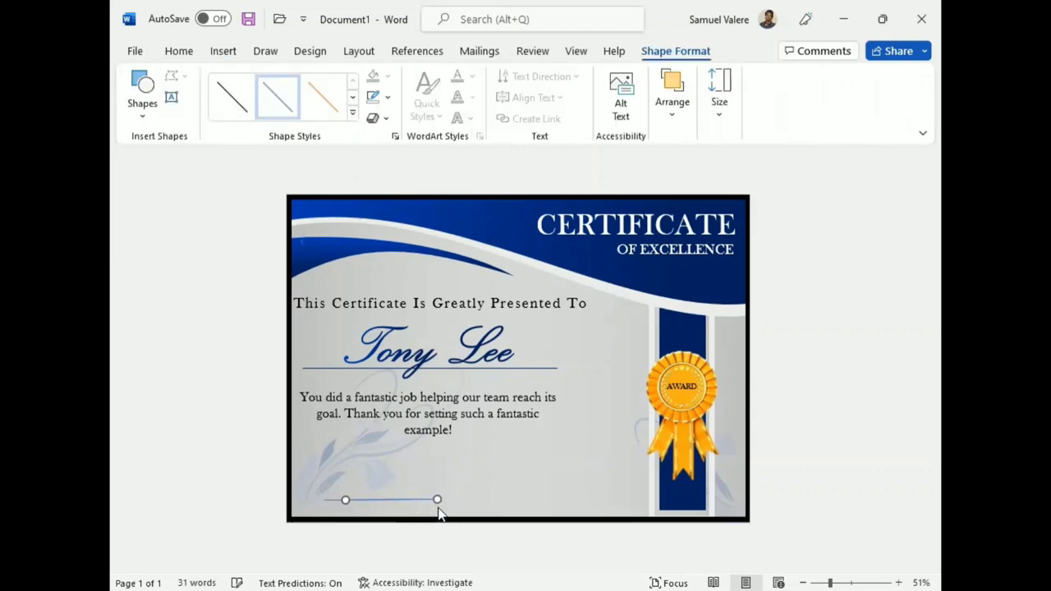
key(ctrl+v)
key(Right)
key(Right)
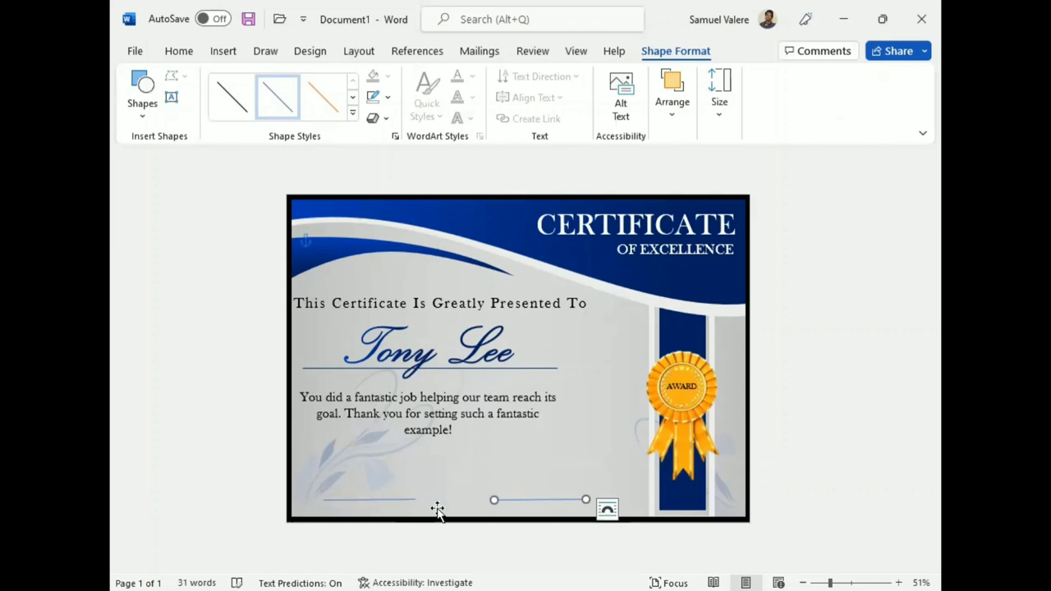
key(Right)
key(Right)
key(Right)
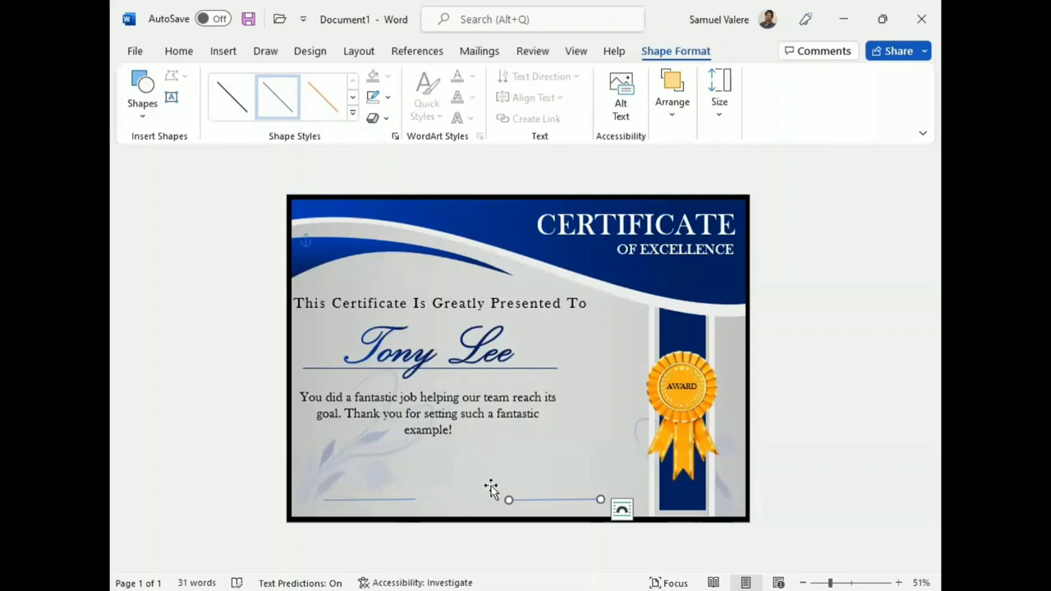
Make both signature lines black and nudge them slightly upward.
shift+click(405, 498)
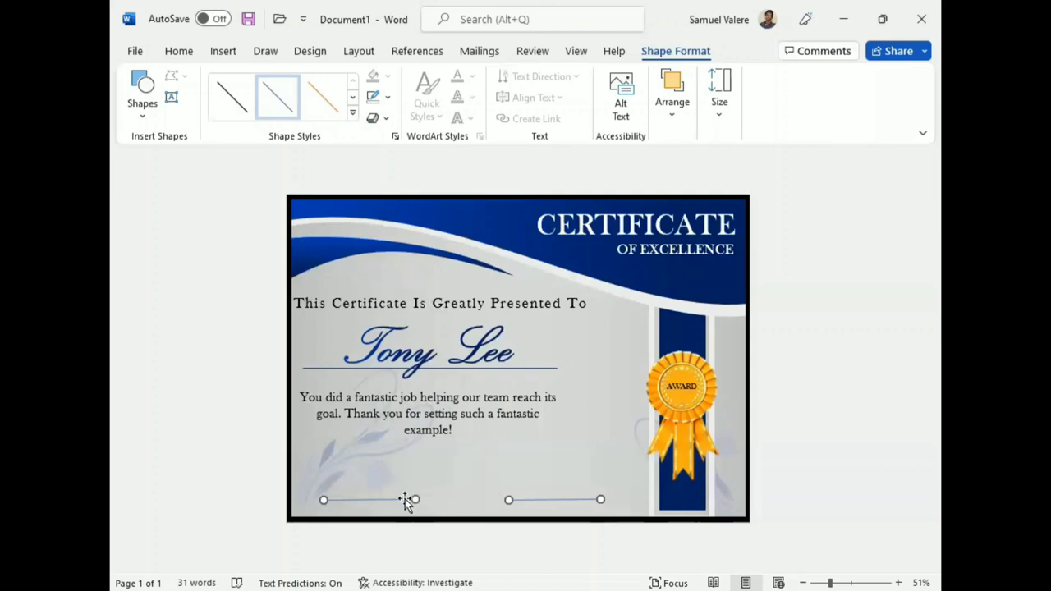
click(388, 97)
click(385, 140)
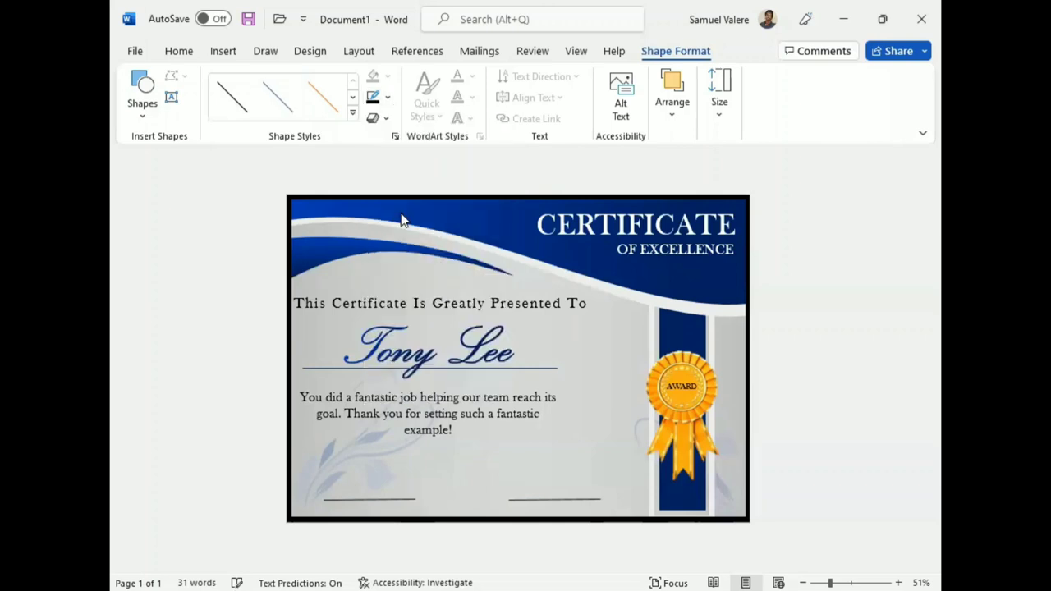
key(Up)
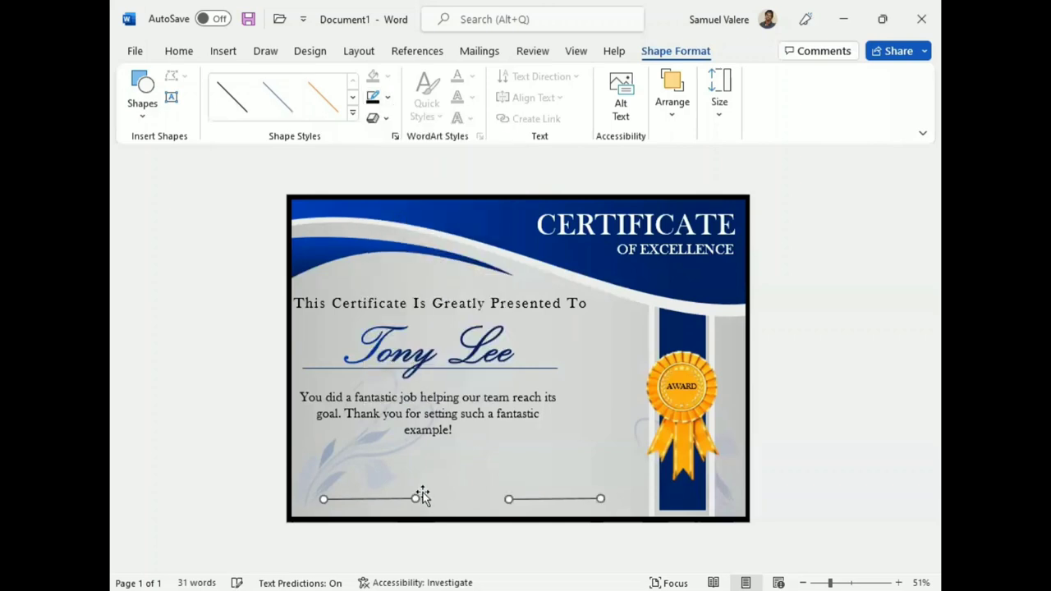
key(Up)
key(Up)
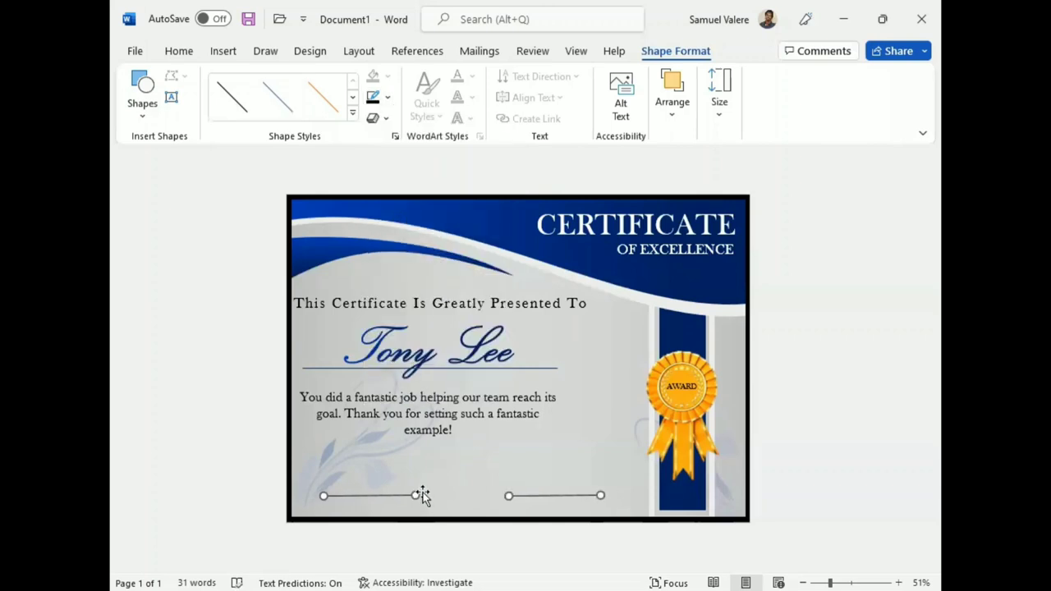
key(Down)
click(171, 97)
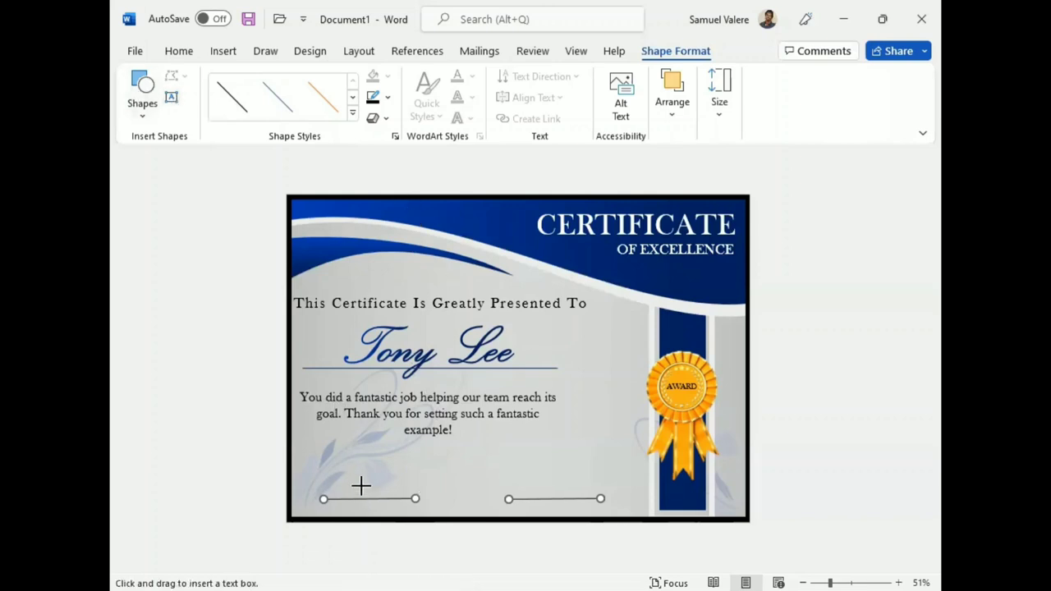
Add a text box under the left line reading DATE in uppercase, size 14.
drag(338, 498, 415, 519)
text(Date)
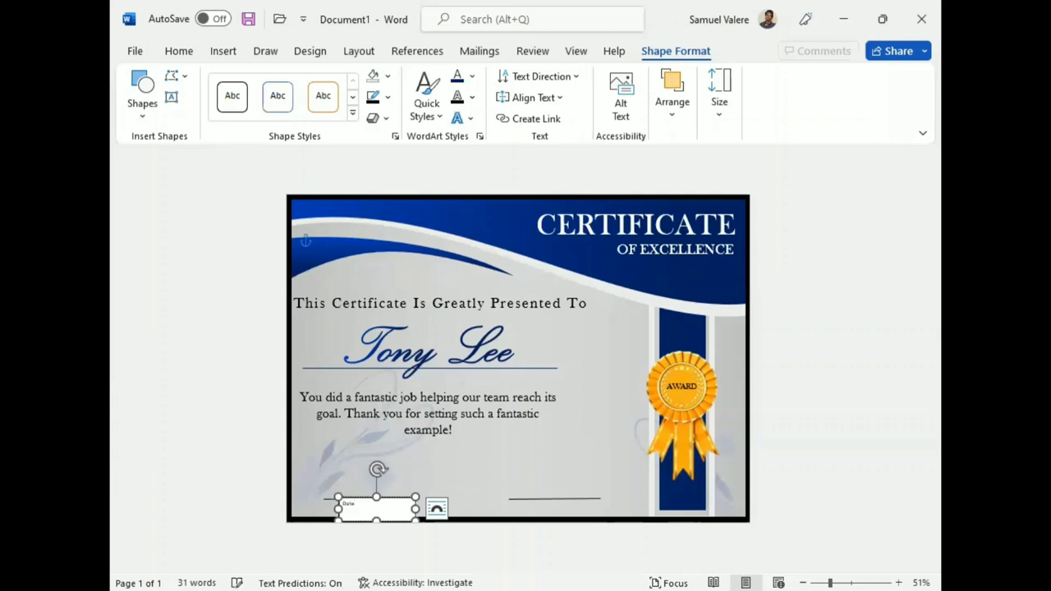
double_click(348, 504)
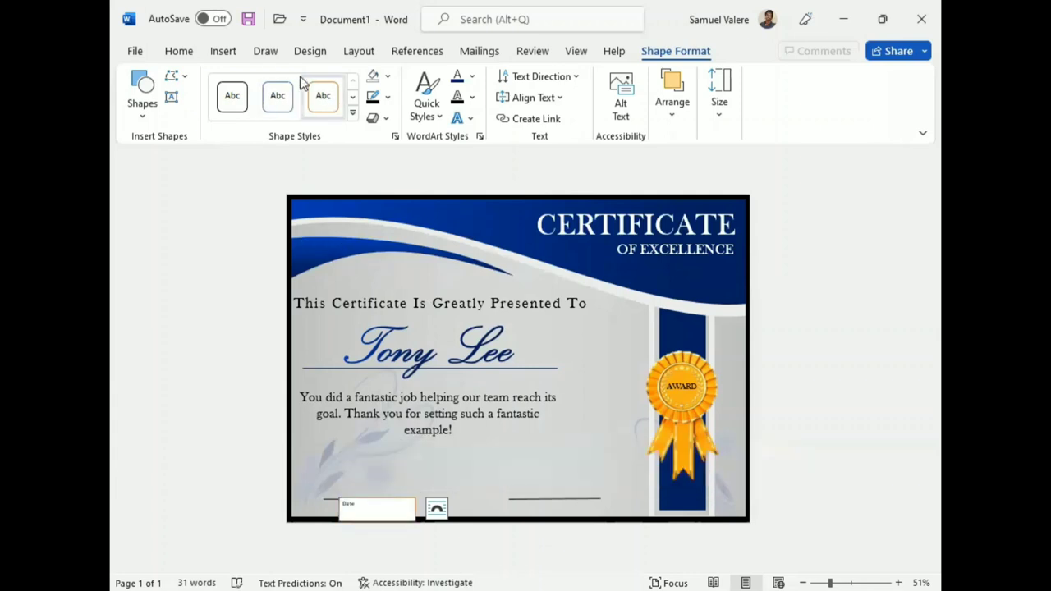
click(178, 50)
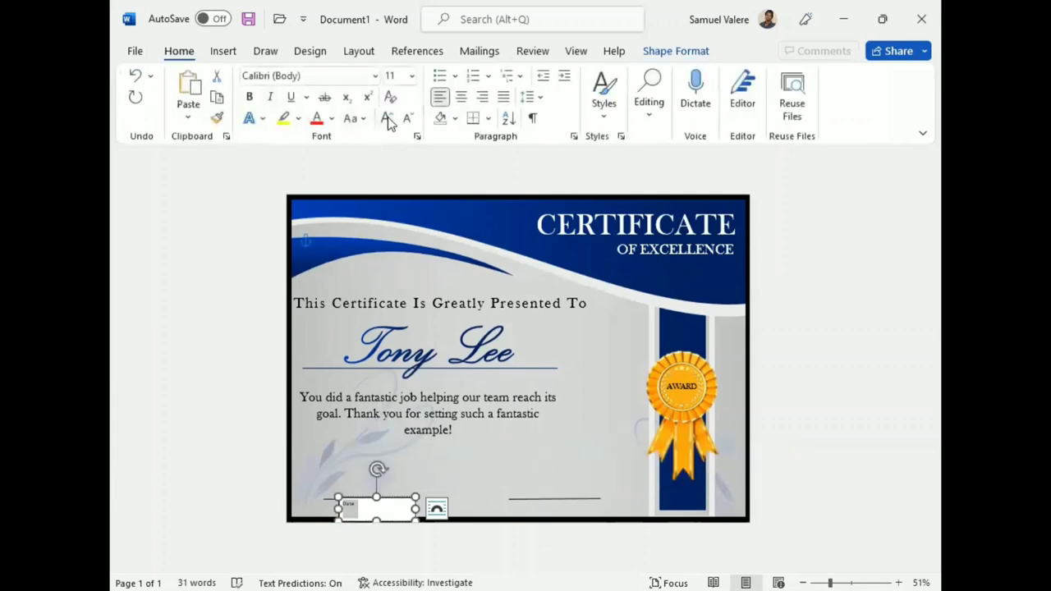
click(361, 118)
click(392, 186)
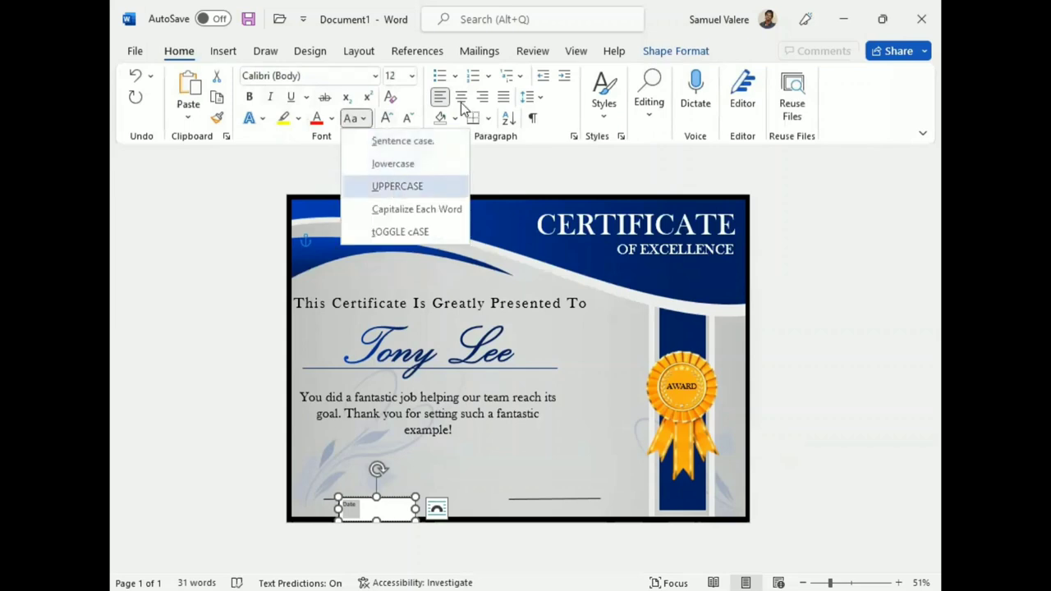
click(386, 118)
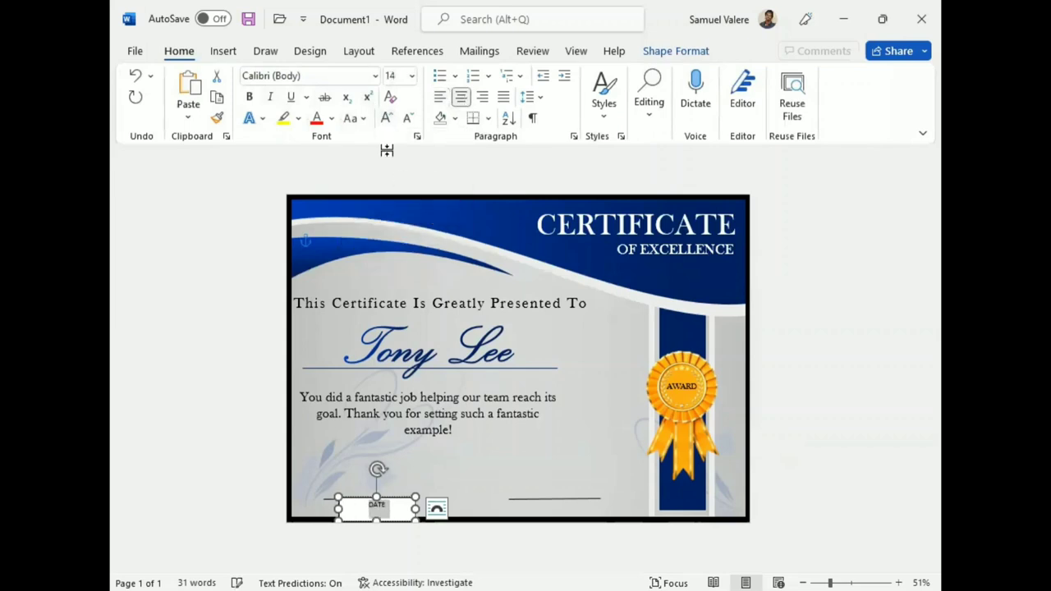
Give the DATE text box No Fill and No Outline.
click(376, 519)
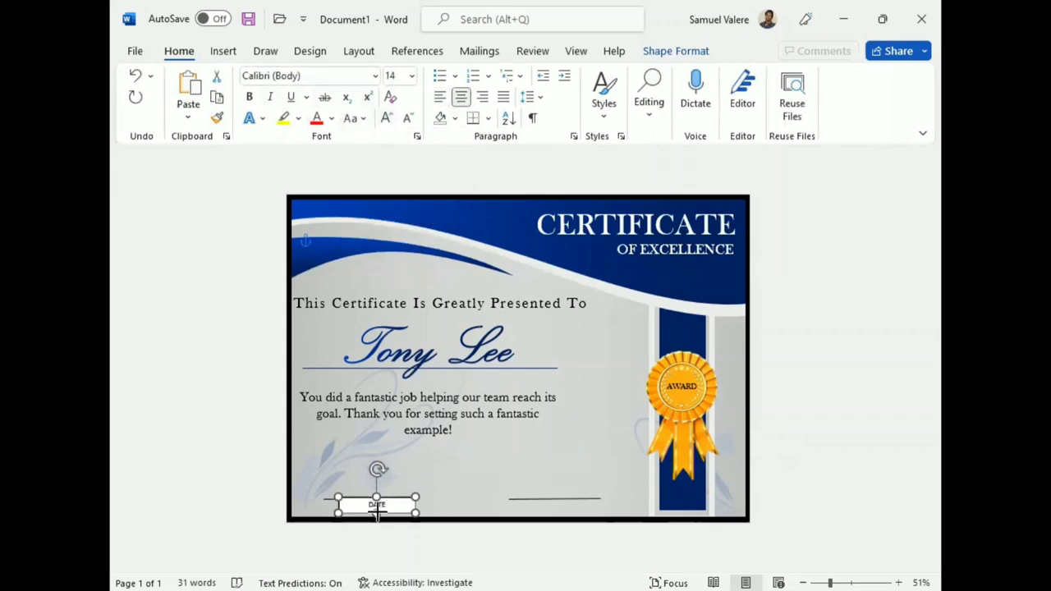
click(668, 53)
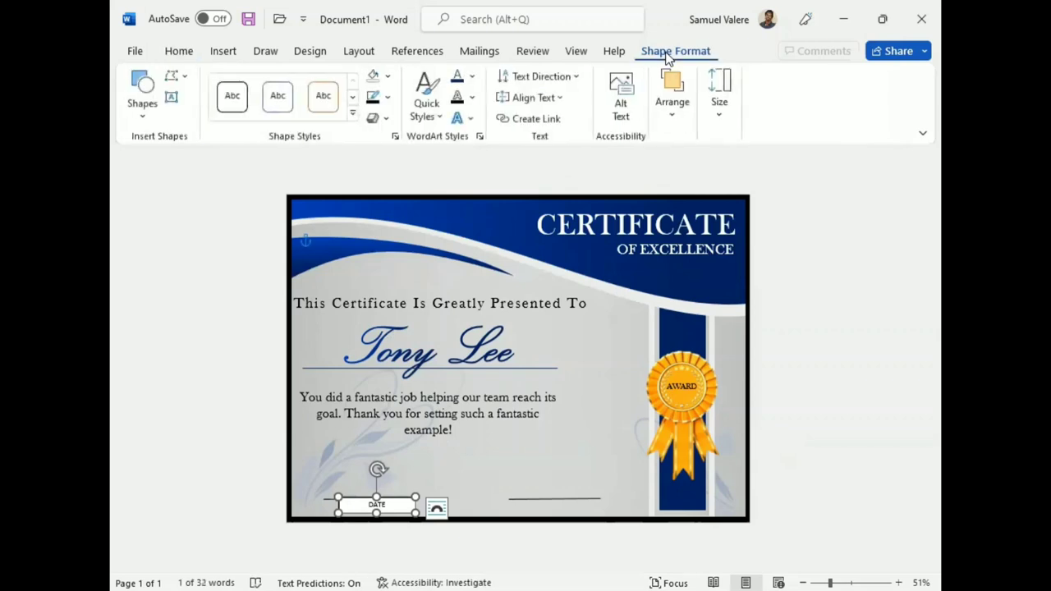
click(386, 75)
click(402, 258)
click(387, 97)
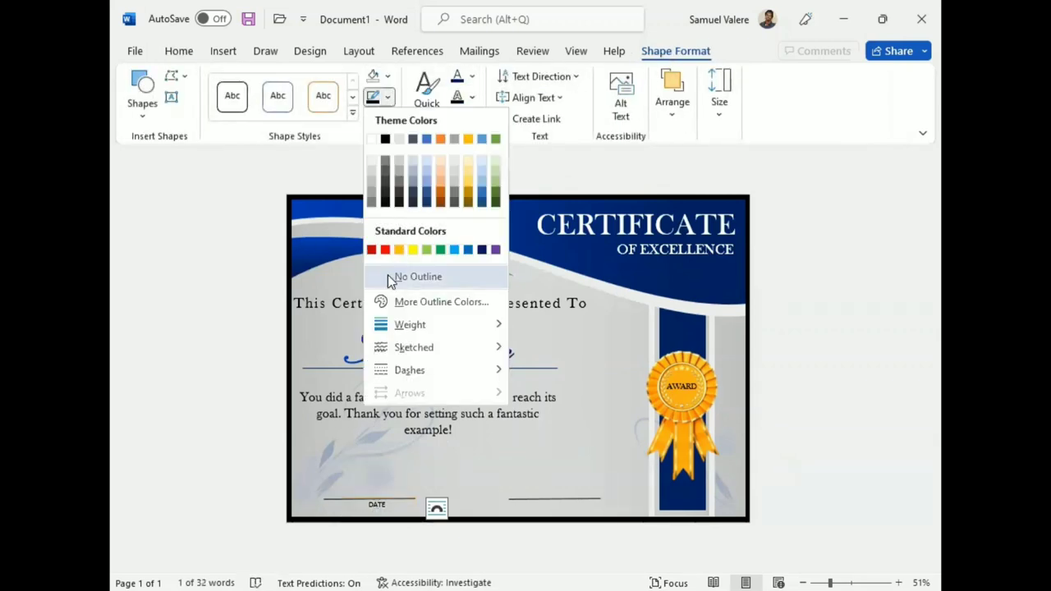
click(387, 274)
Nudge the DATE label into place and slide a copy under the right signature line.
key(Left)
key(Left)
key(Left)
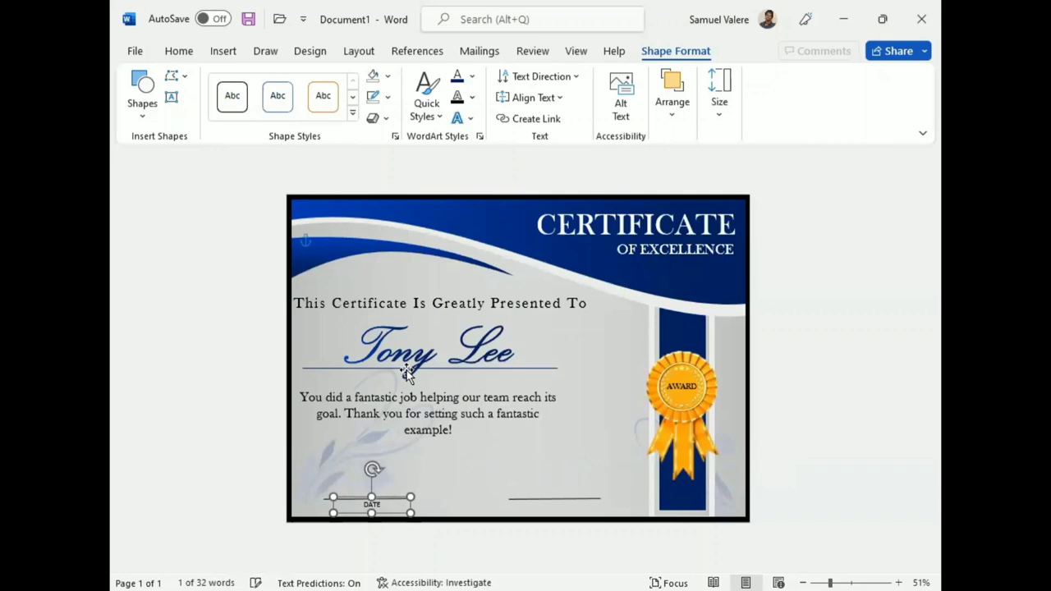
key(Left)
key(Left)
key(Down)
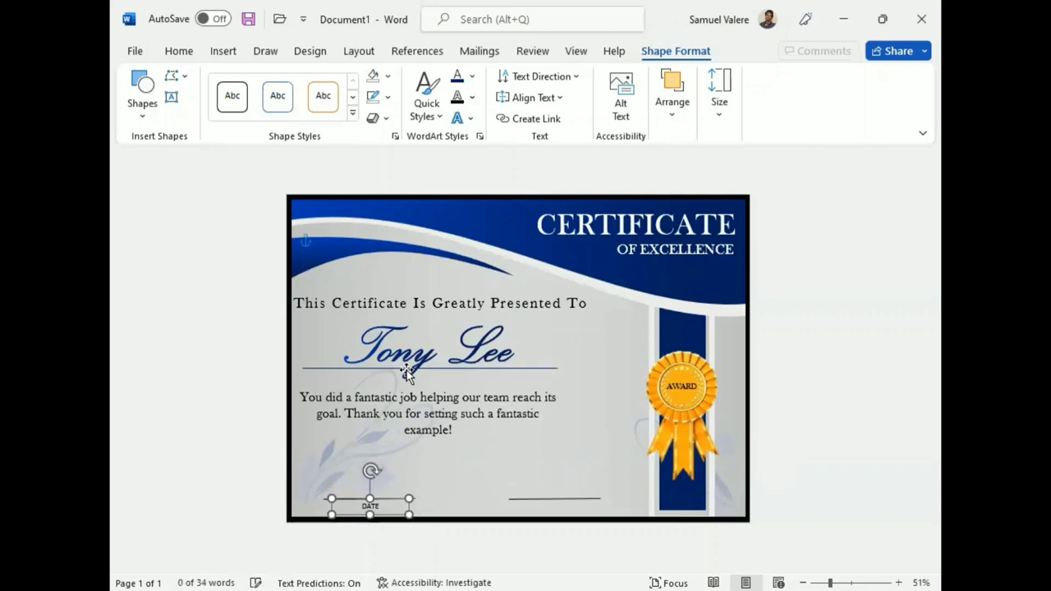
key(Down)
key(Left)
key(Down)
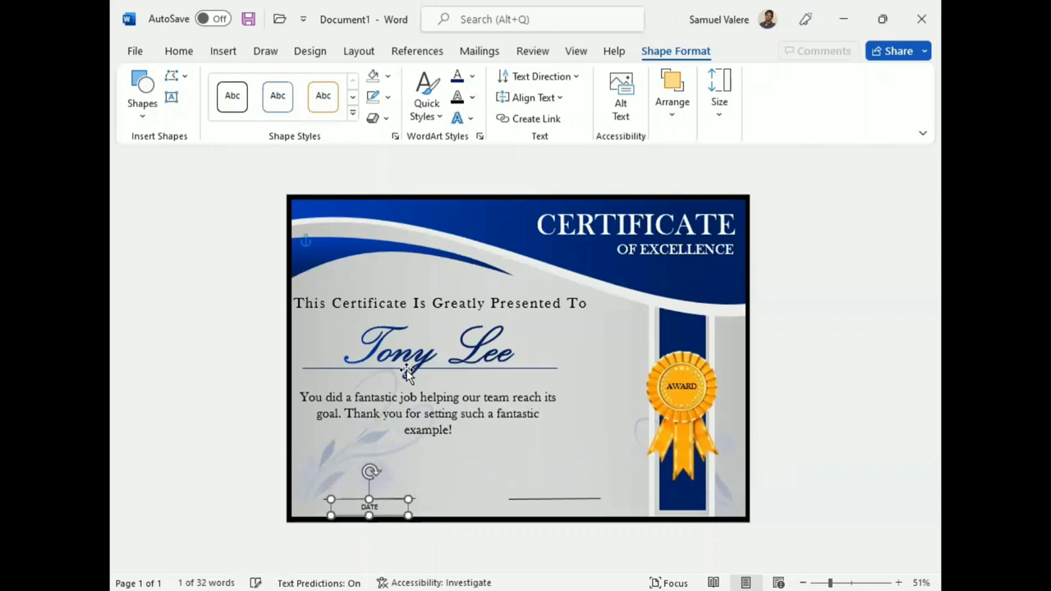
key(Right)
key(Right)
key(Right)
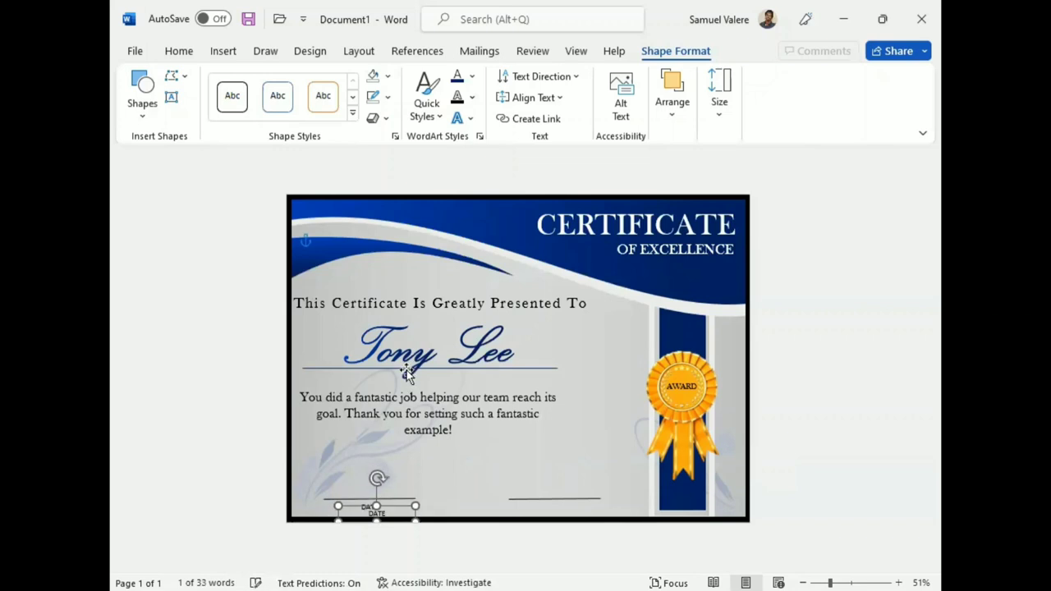
key(Right)
key(Right)
key(Right)
key(Right)
key(Right)
key(Right)
key(Right)
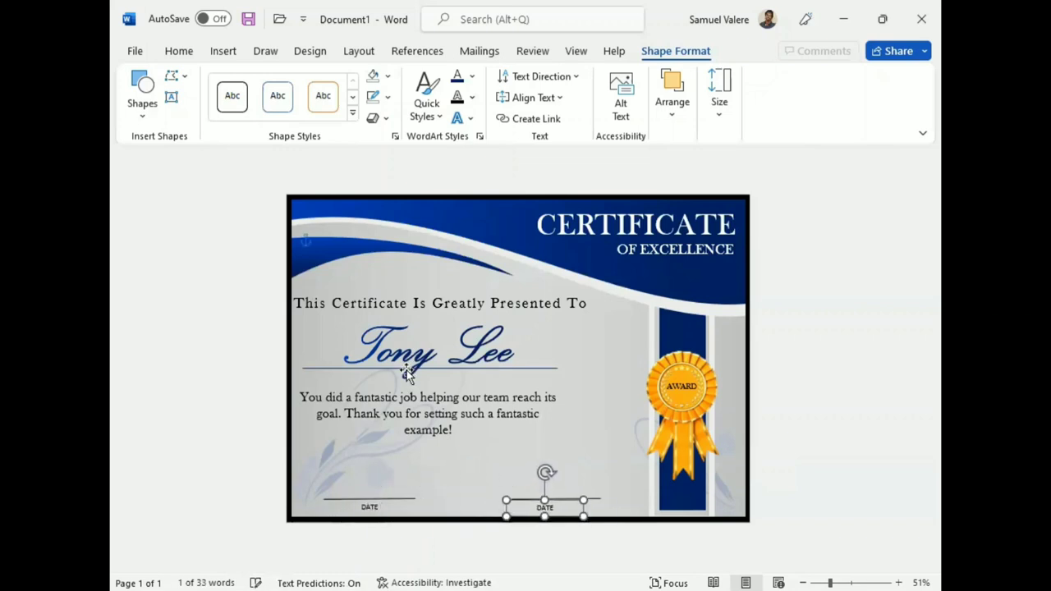
key(Right)
key(Right)
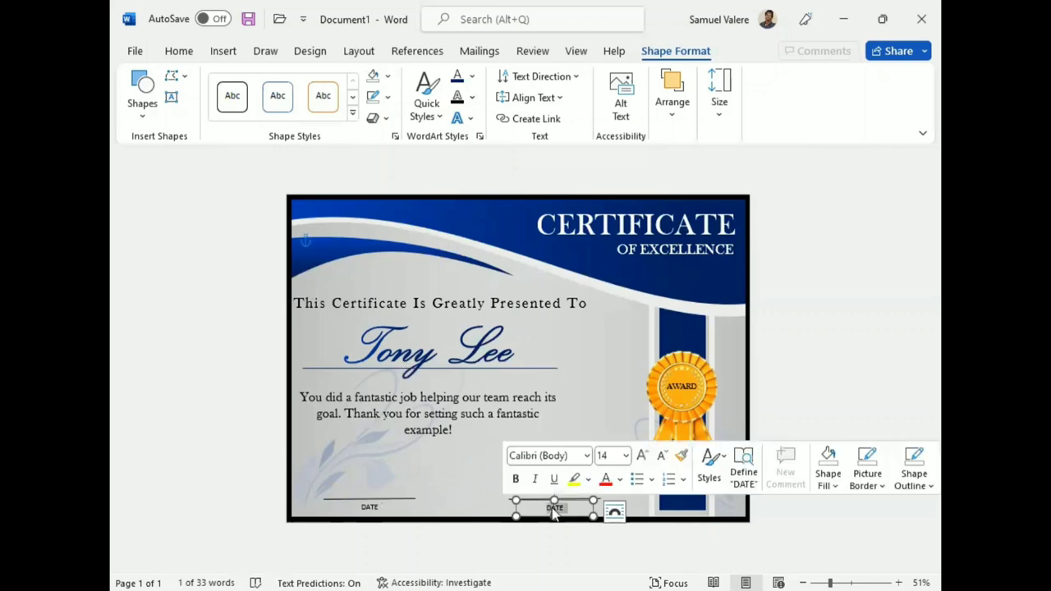
Change the copied label's text to Signature and make it UPPERCASE.
double_click(554, 508)
text(Signatue)
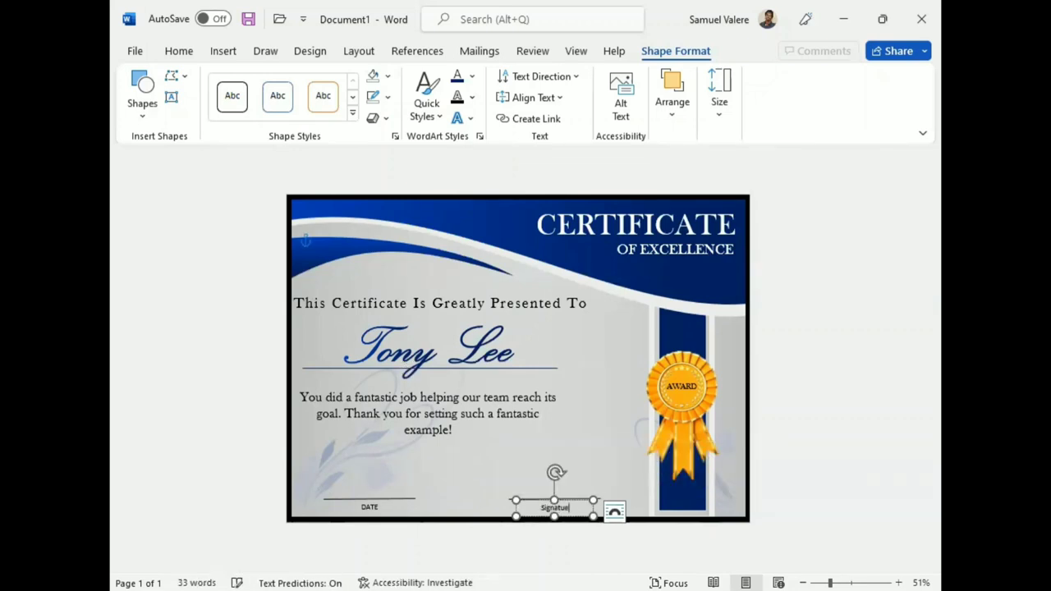
key(BackSpace)
text(re)
double_click(555, 508)
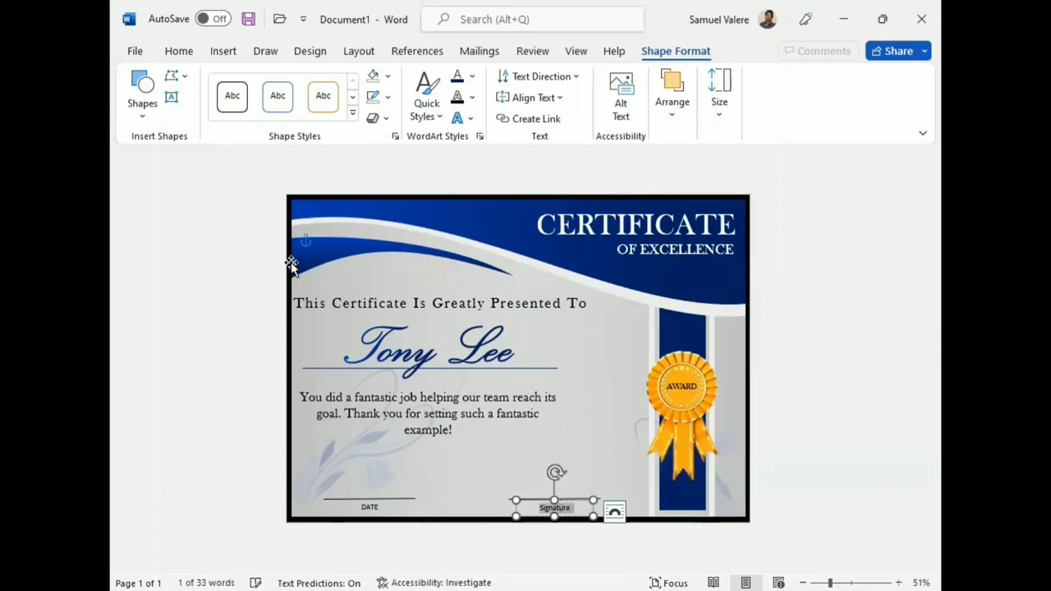
click(181, 51)
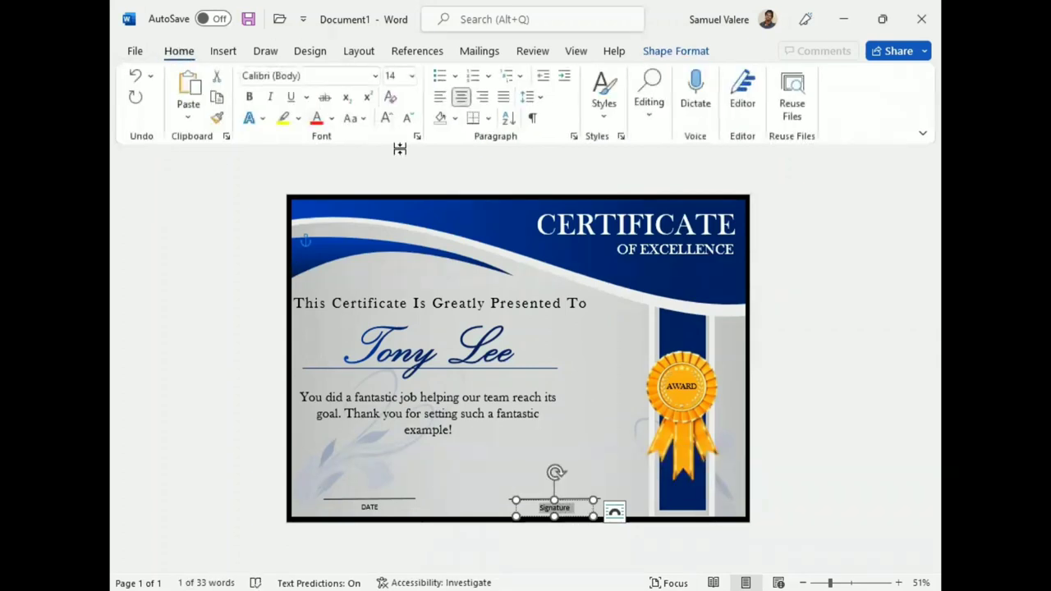
click(354, 118)
click(393, 187)
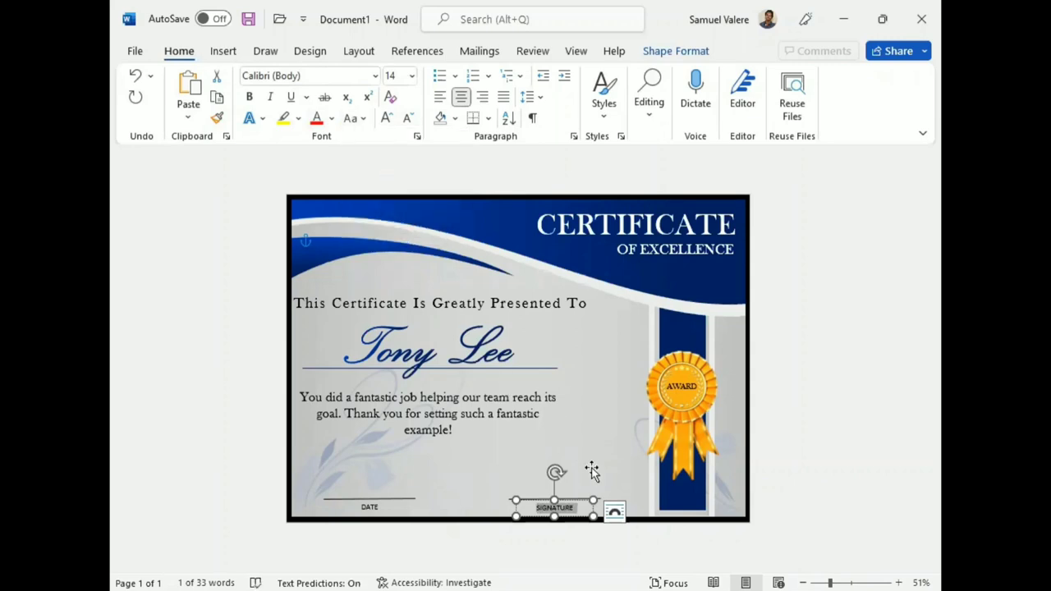
Shift SIGNATURE slightly right and DATE slightly left so each sits centred under its line.
click(466, 480)
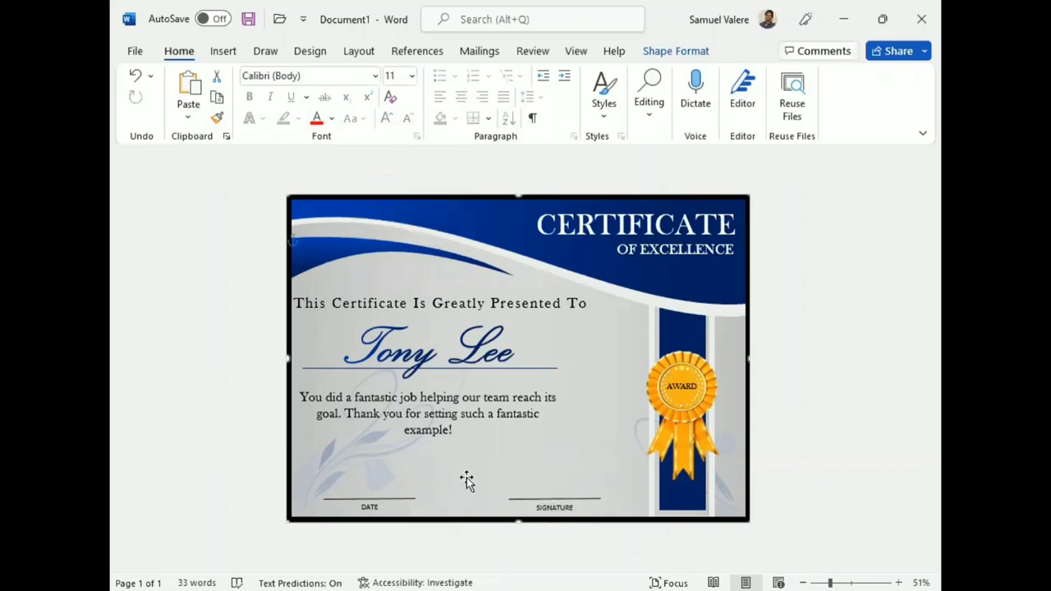
click(523, 500)
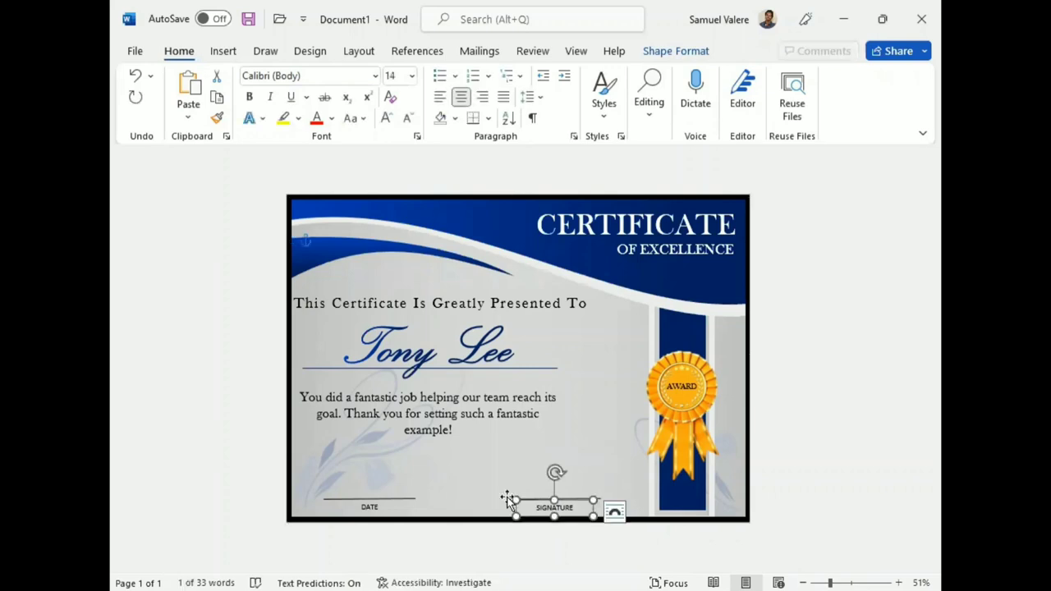
click(509, 498)
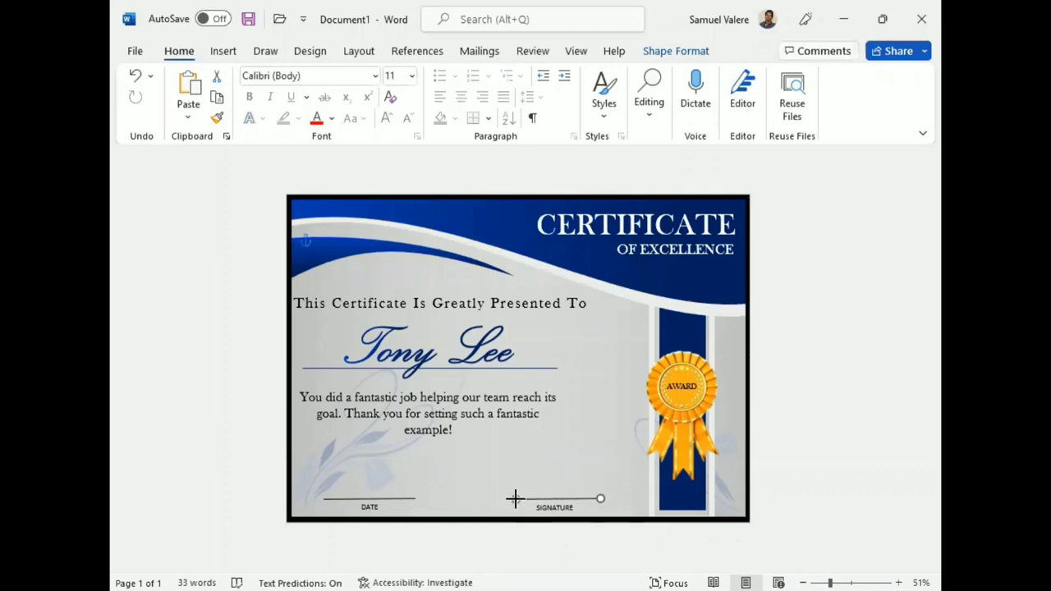
click(551, 507)
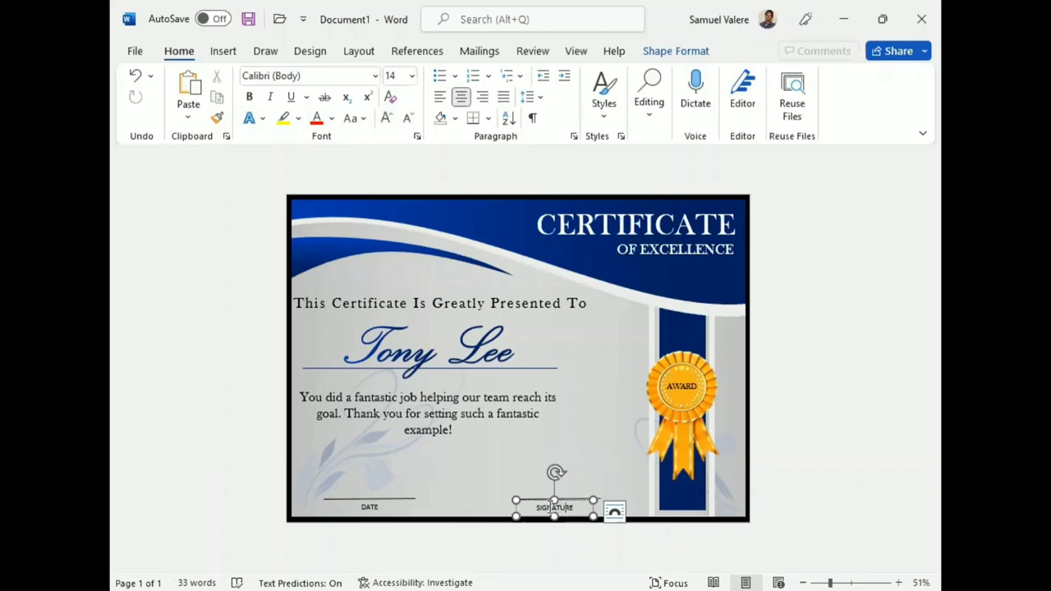
drag(590, 509, 594, 510)
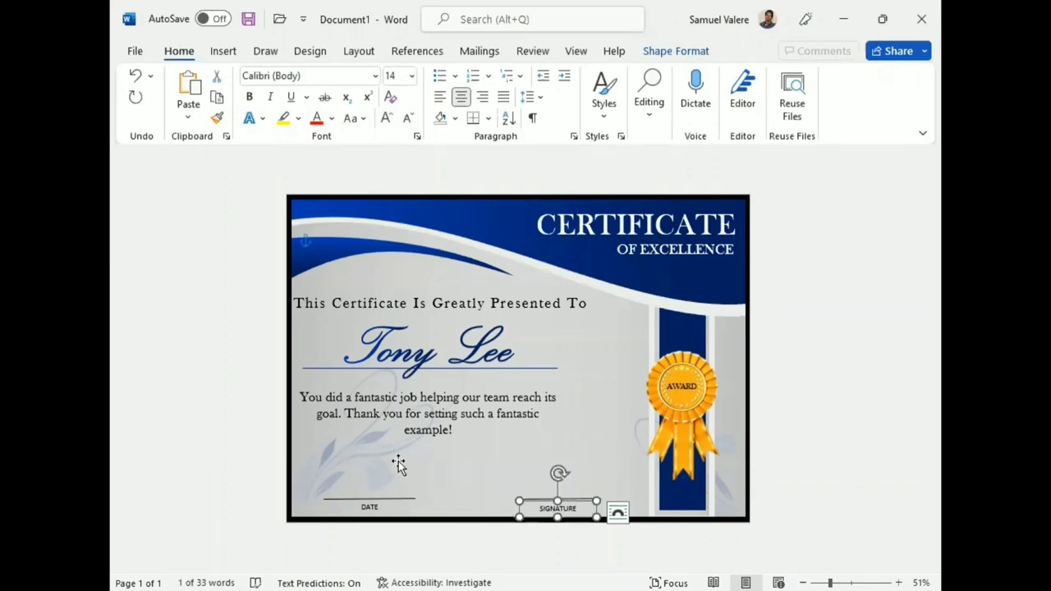
click(411, 497)
click(413, 498)
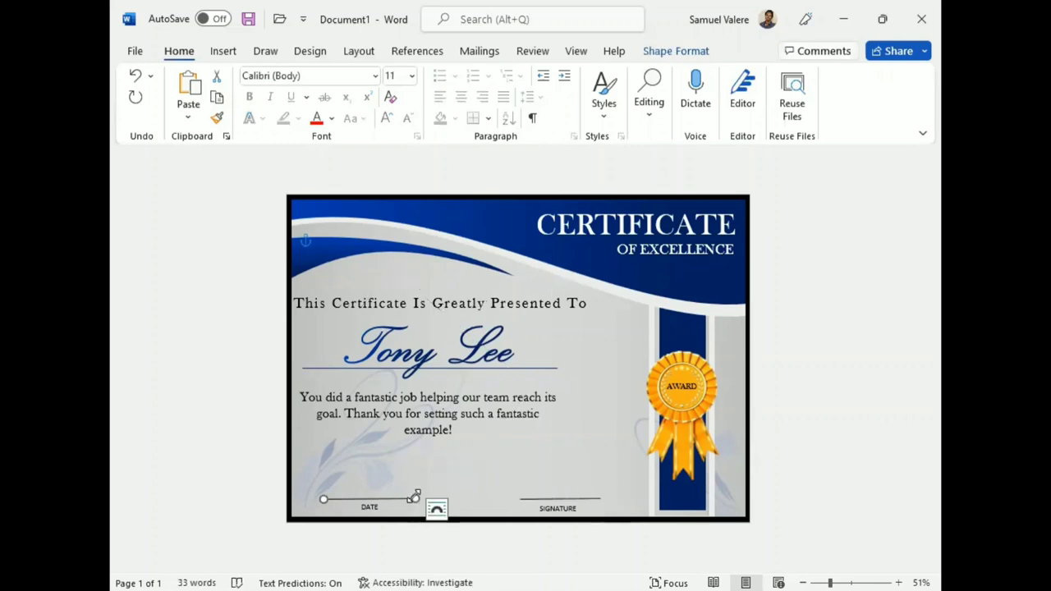
click(370, 504)
key(Left)
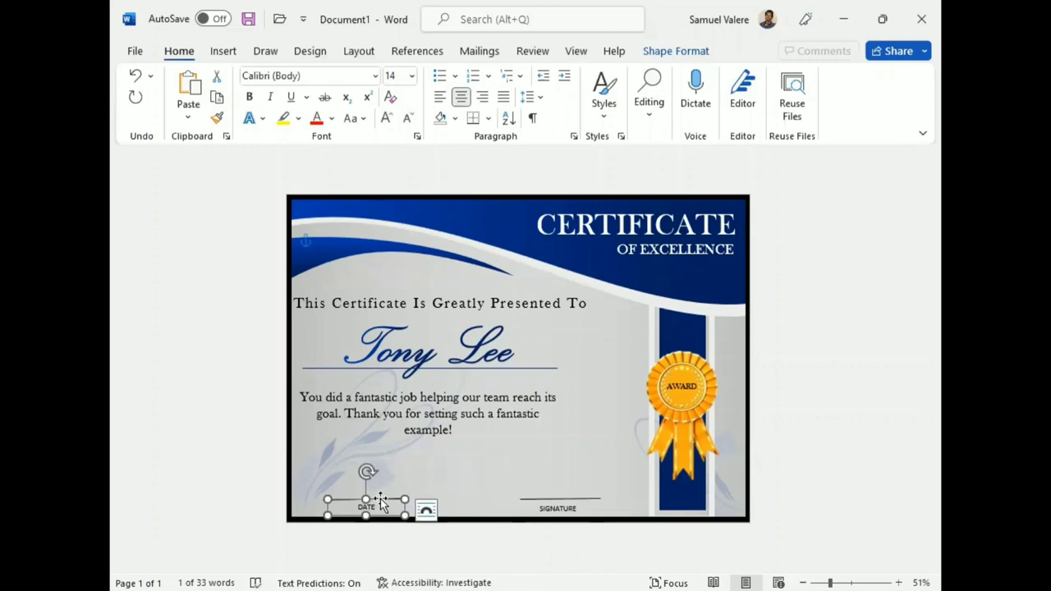
click(797, 388)
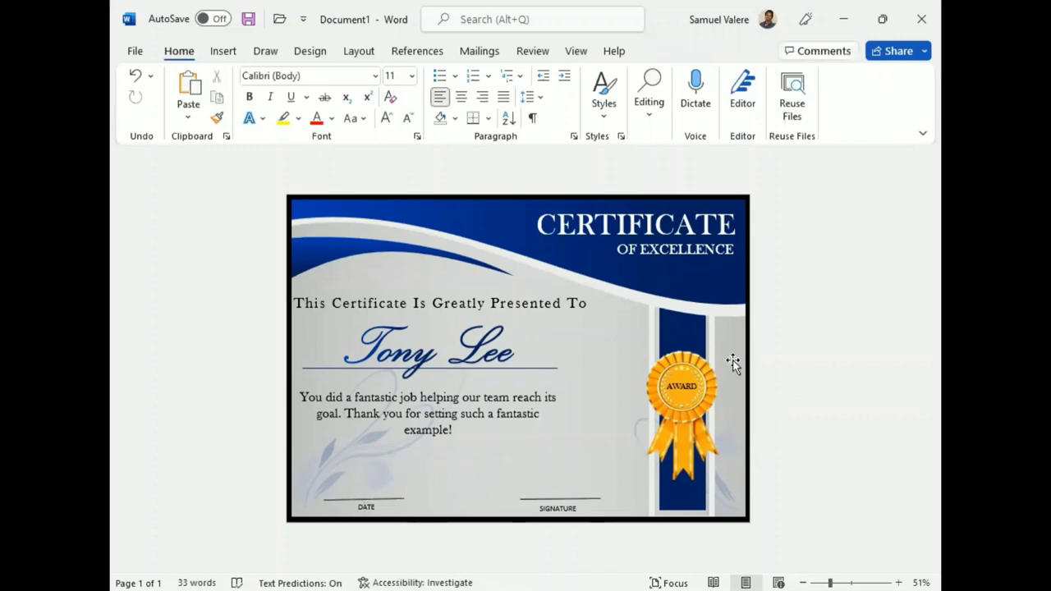